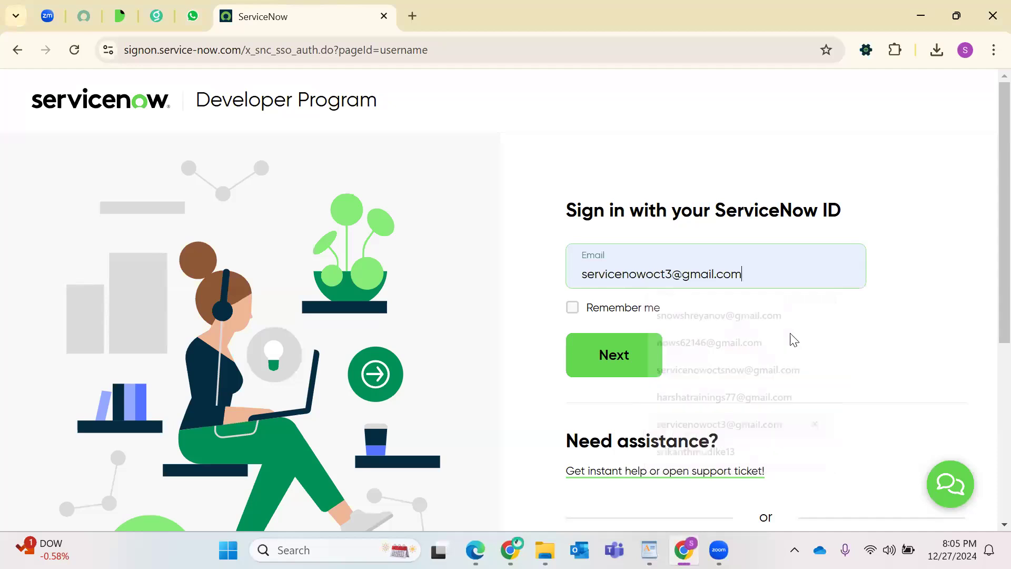
- Sign in to the ServiceNow Developer Program with the prefilled email and the account password
{"action": "left_click", "coordinate": [634, 354]}
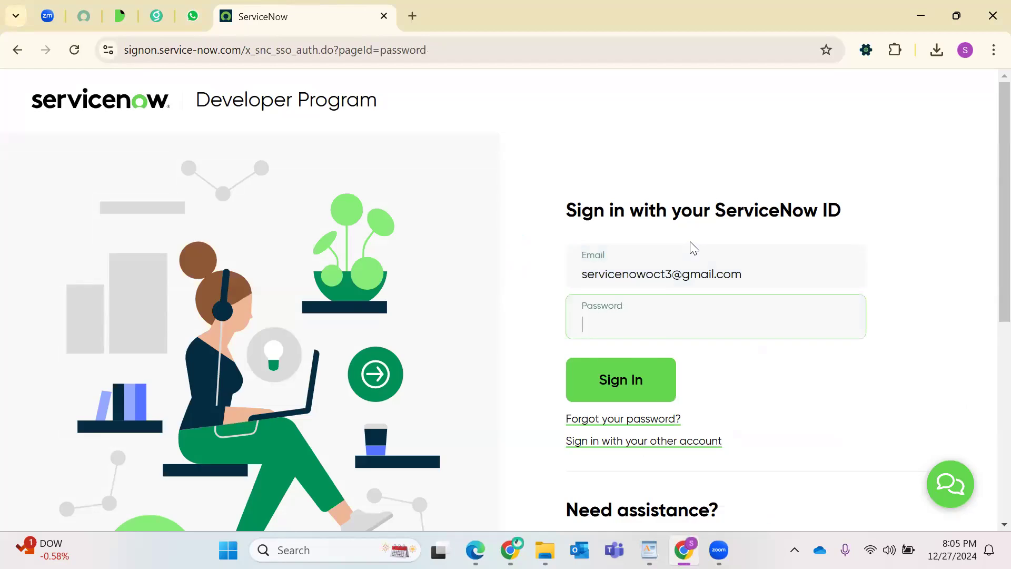
{"action": "left_click", "coordinate": [867, 51]}
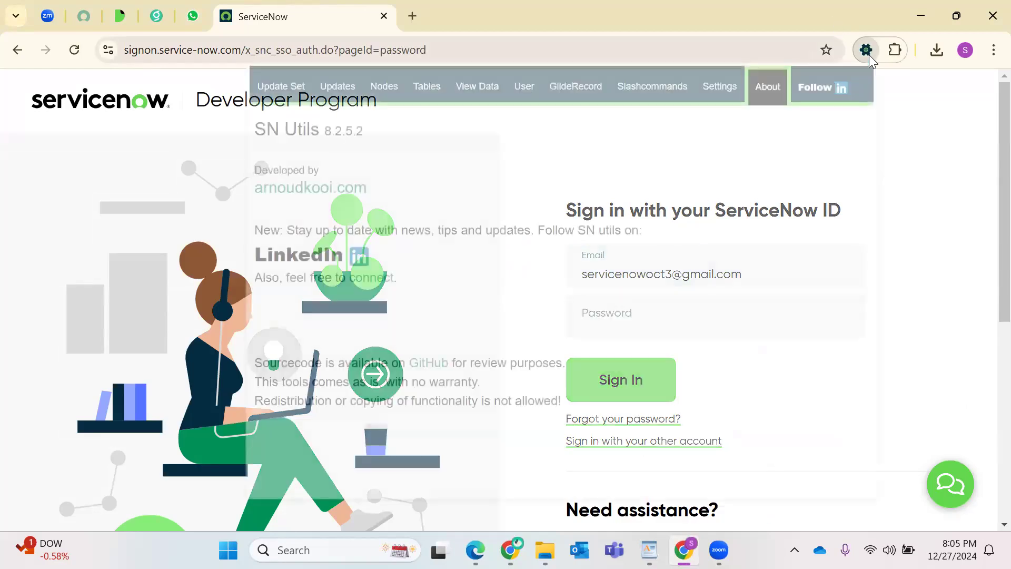
{"action": "left_click", "coordinate": [681, 5]}
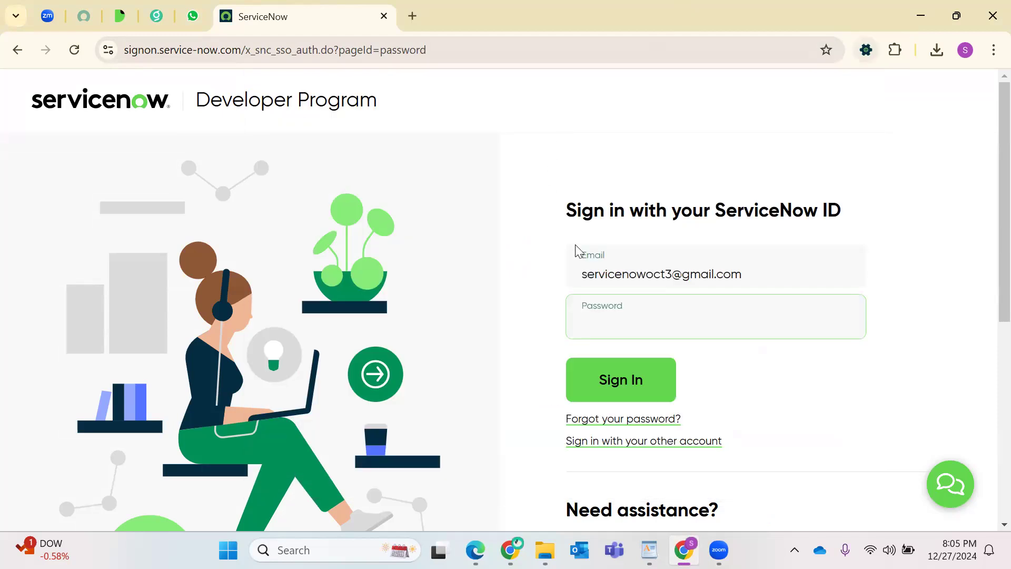
{"action": "type", "text": "••••••••••"}
{"action": "key", "text": "Return"}
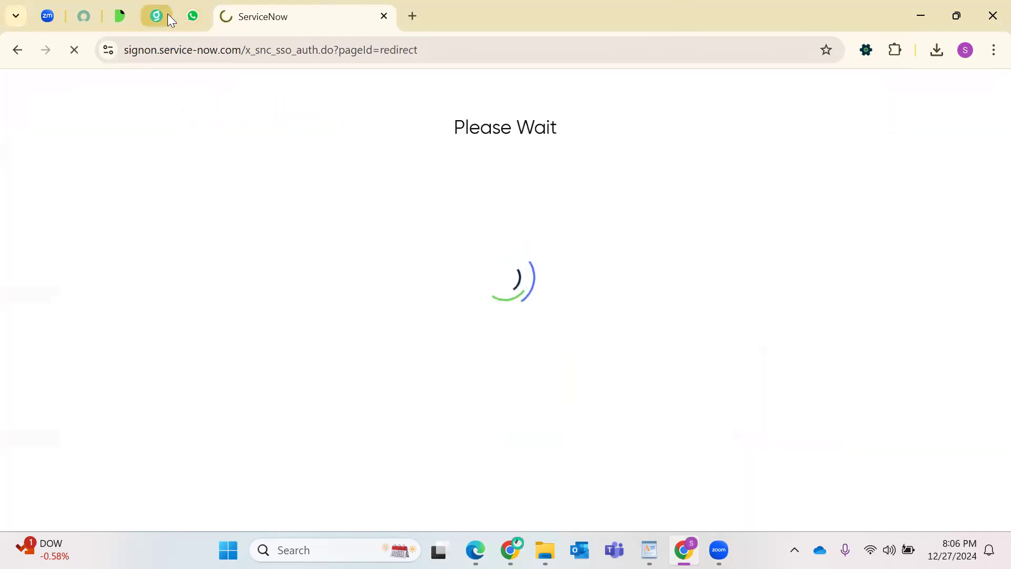
- Close the three unneeded pinned tabs, keeping Zoom and WhatsApp, and return to the ServiceNow sign-in tab
{"action": "right_click", "coordinate": [167, 14]}
{"action": "left_click", "coordinate": [183, 273]}
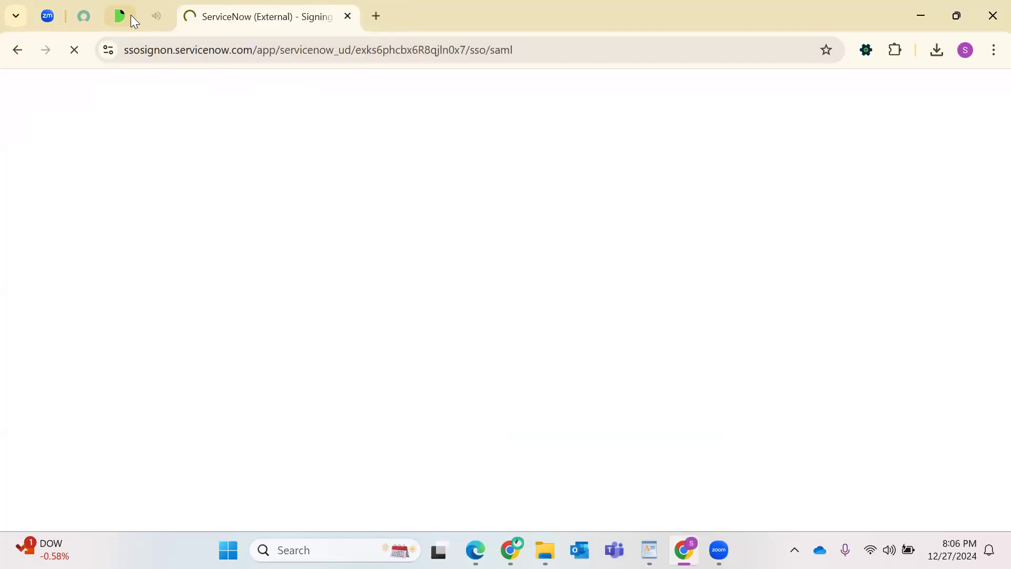
{"action": "left_click", "coordinate": [119, 16]}
{"action": "right_click", "coordinate": [126, 15]}
{"action": "left_click", "coordinate": [175, 272]}
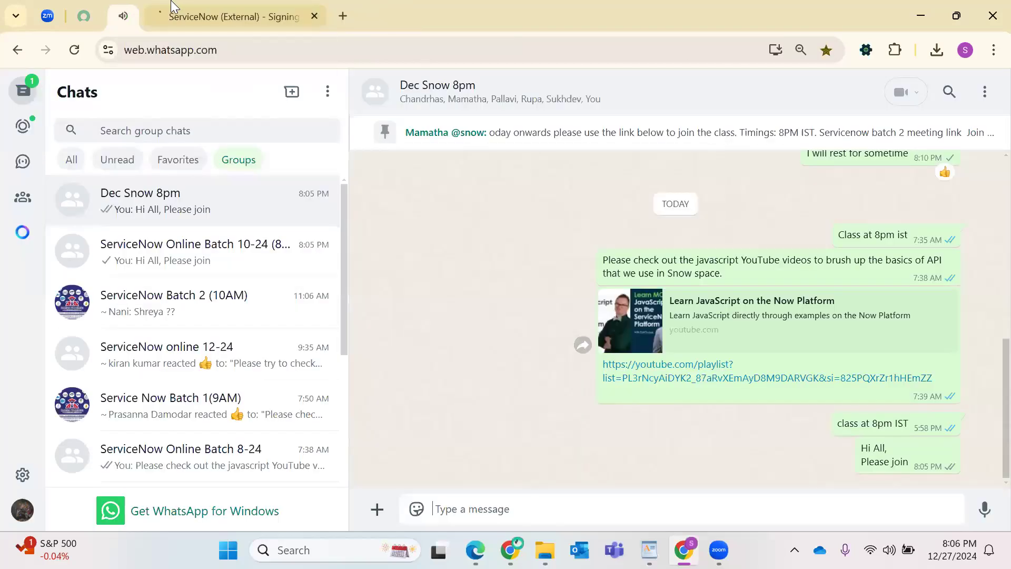
{"action": "left_click", "coordinate": [86, 14]}
{"action": "right_click", "coordinate": [89, 11]}
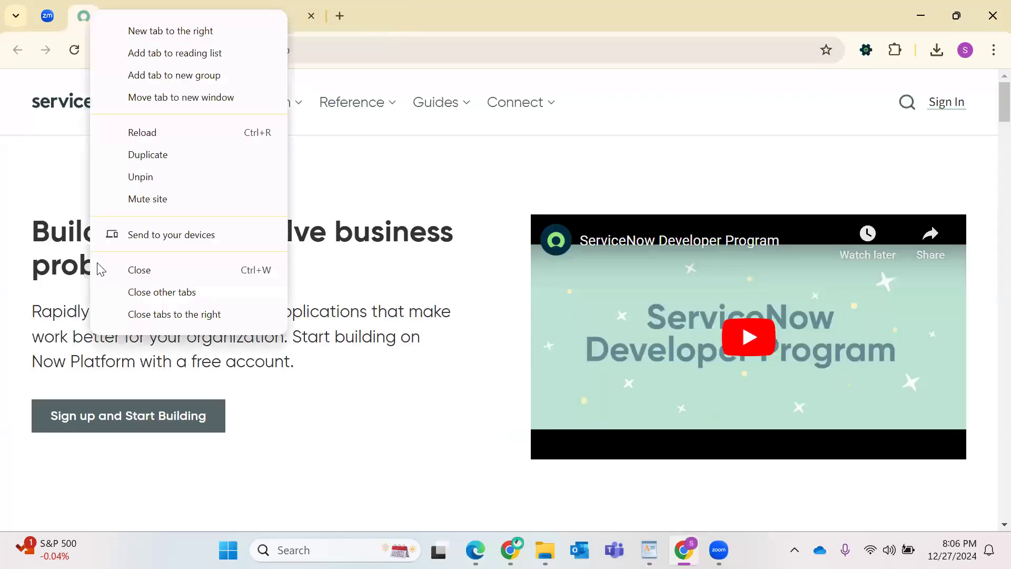
{"action": "left_click", "coordinate": [131, 274]}
{"action": "left_click", "coordinate": [152, 14]}
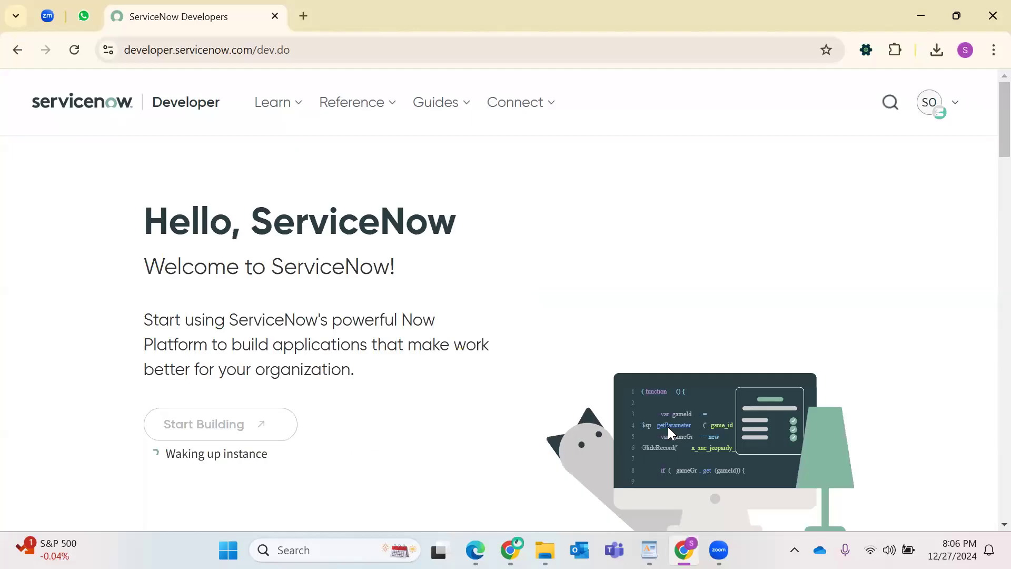
- Search Google for SNUTILS in a new tab and open the SN Utils page in the Chrome Web Store
{"action": "left_click", "coordinate": [303, 16]}
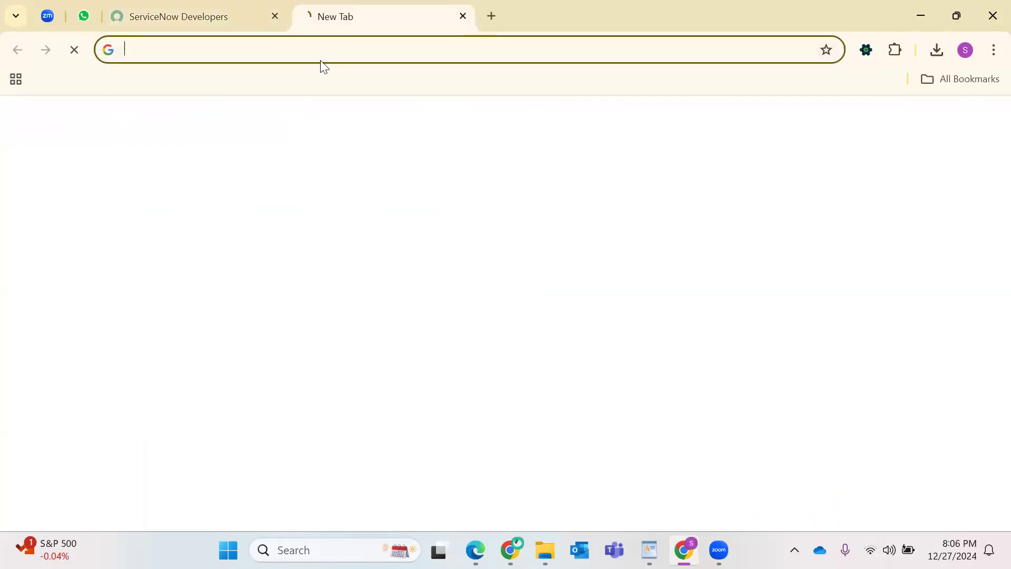
{"action": "left_click", "coordinate": [326, 51]}
{"action": "type", "text": "SNUT"}
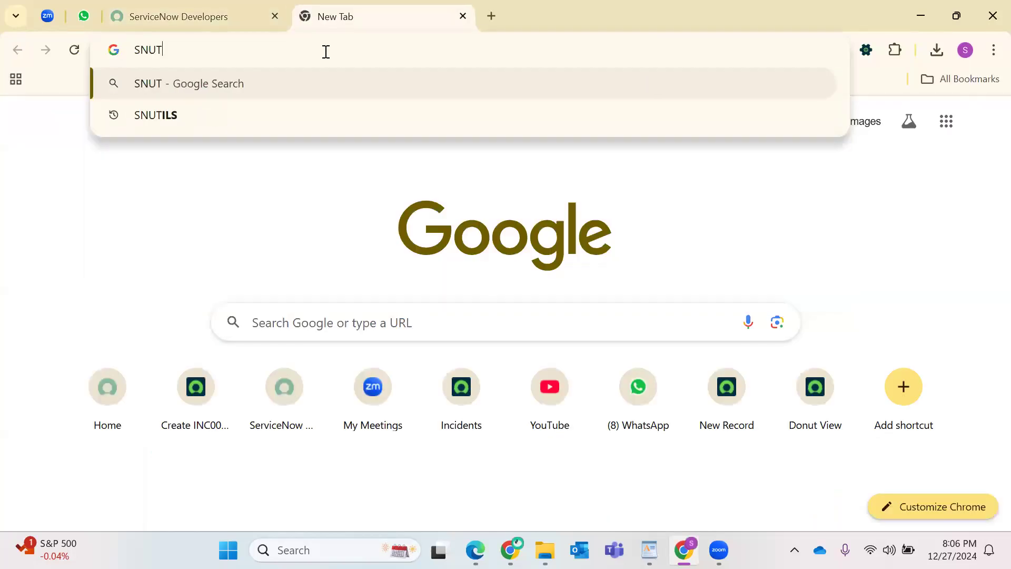
{"action": "type", "text": "ILS"}
{"action": "key", "text": "Return"}
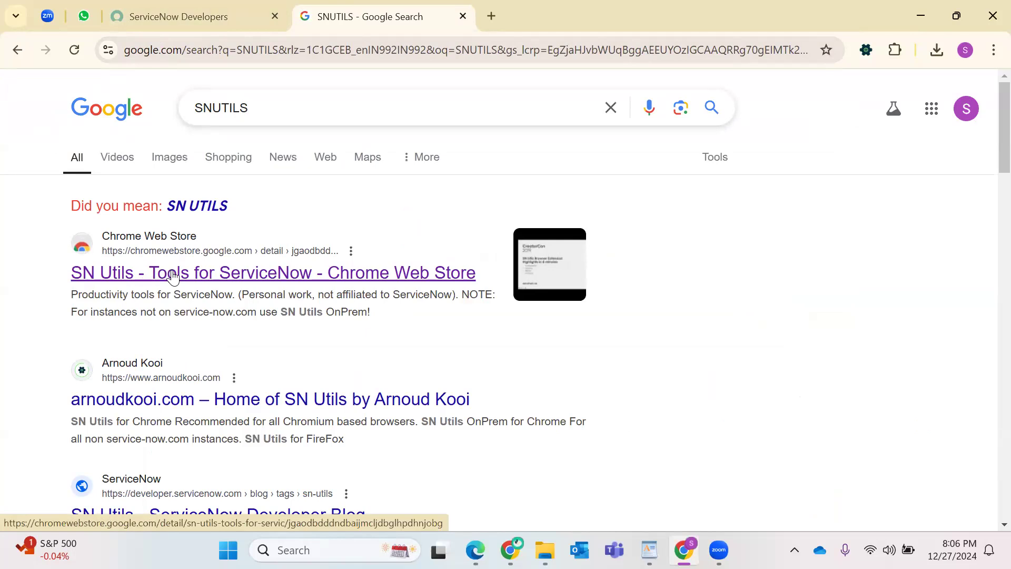
{"action": "left_click", "coordinate": [279, 278]}
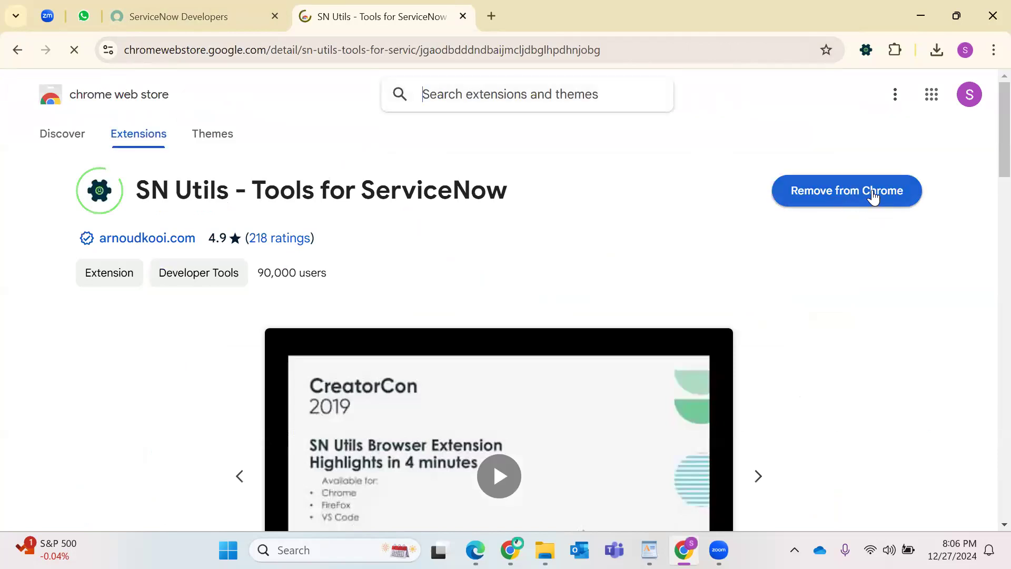
- Check the SN Utils entry among the browser's extensions and view its popup on the ServiceNow Developers page
{"action": "left_click", "coordinate": [895, 51]}
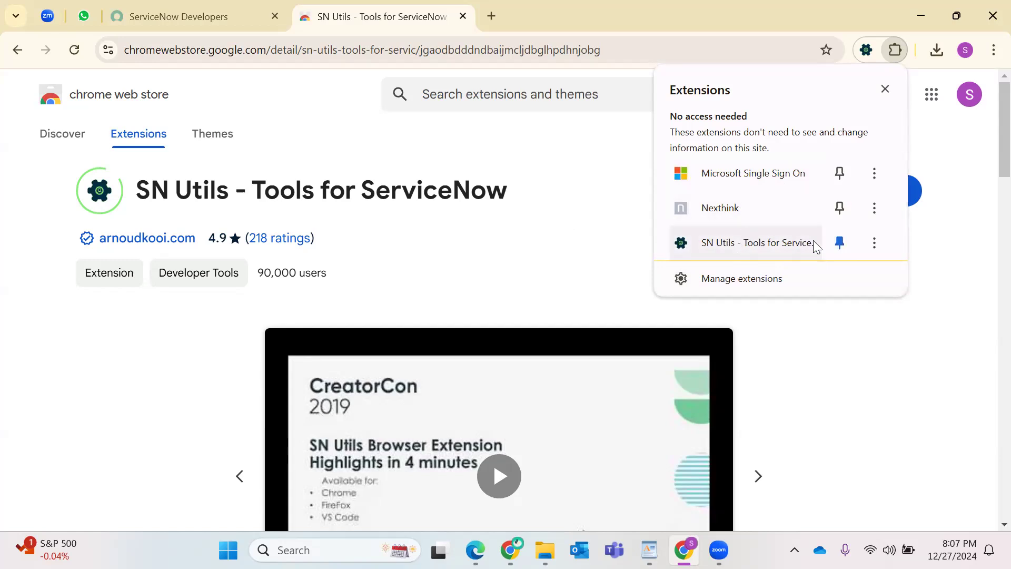
{"action": "left_click", "coordinate": [866, 53]}
{"action": "left_click", "coordinate": [158, 16]}
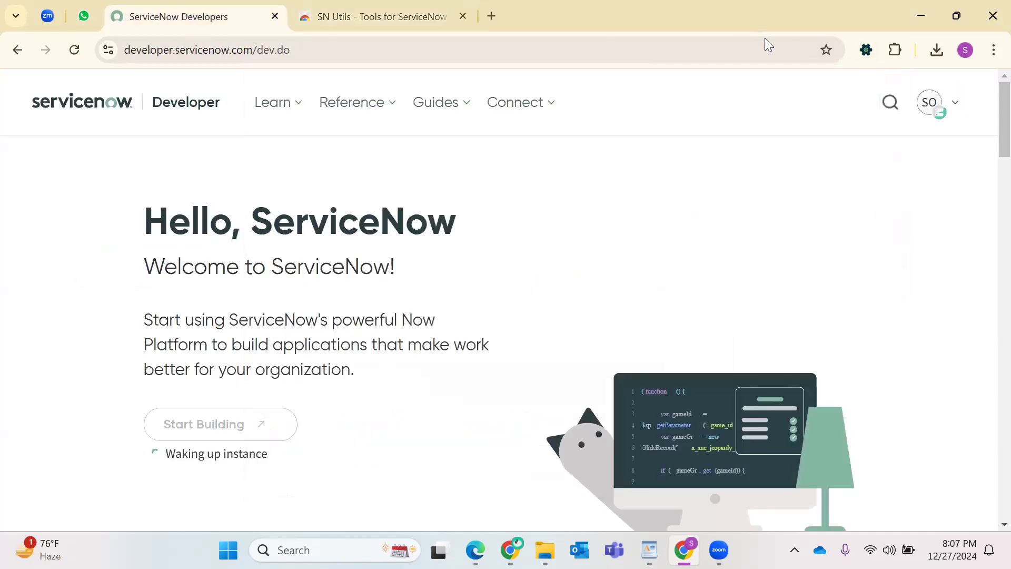
{"action": "left_click", "coordinate": [866, 51]}
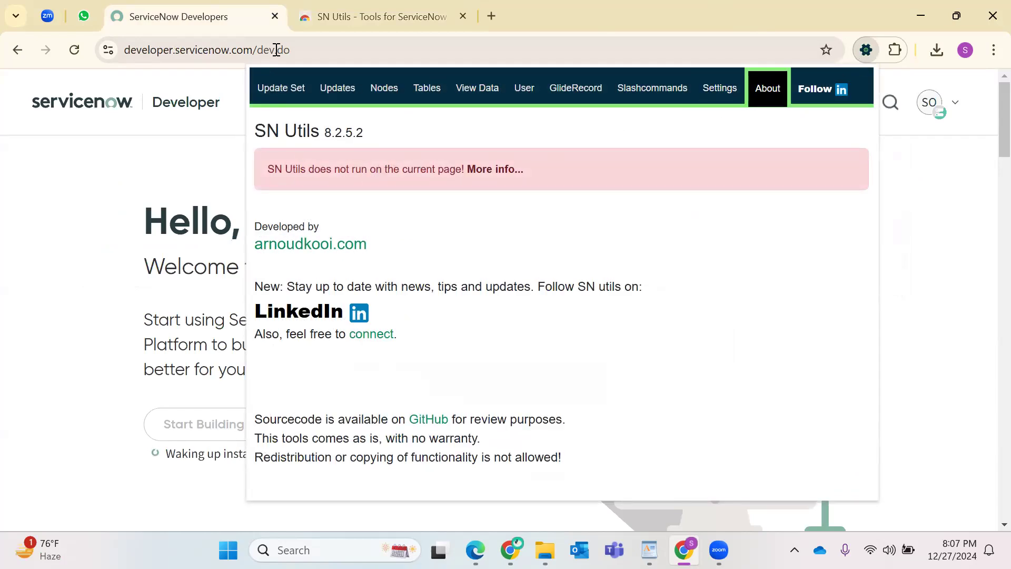
{"action": "left_click", "coordinate": [330, 17]}
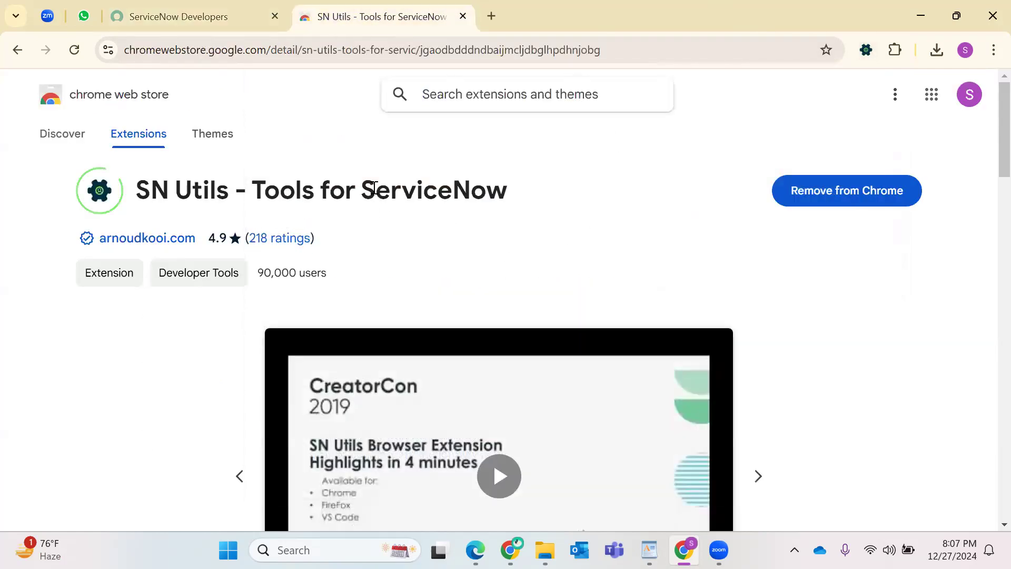
{"action": "left_click", "coordinate": [220, 10]}
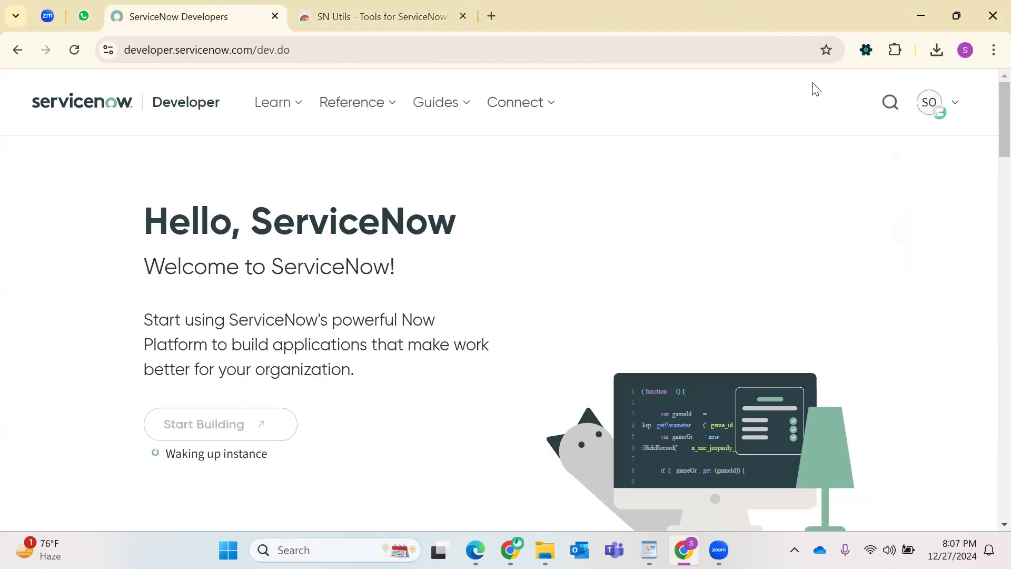
{"action": "left_click", "coordinate": [867, 50]}
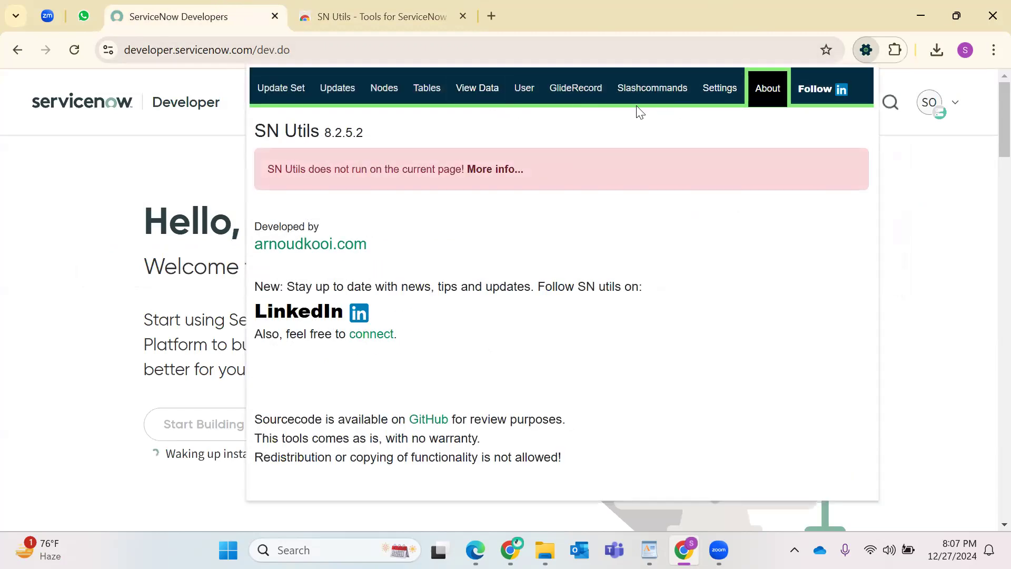
- Reload the ServiceNow Developers page and recheck the SN Utils popup on it
{"action": "left_click", "coordinate": [379, 17]}
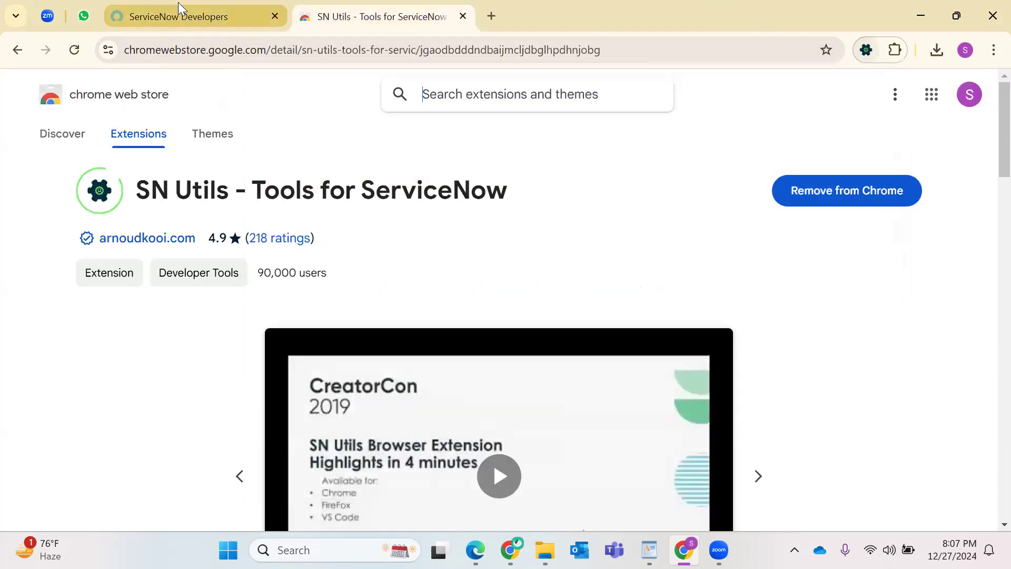
{"action": "left_click", "coordinate": [179, 3]}
{"action": "left_click", "coordinate": [74, 49]}
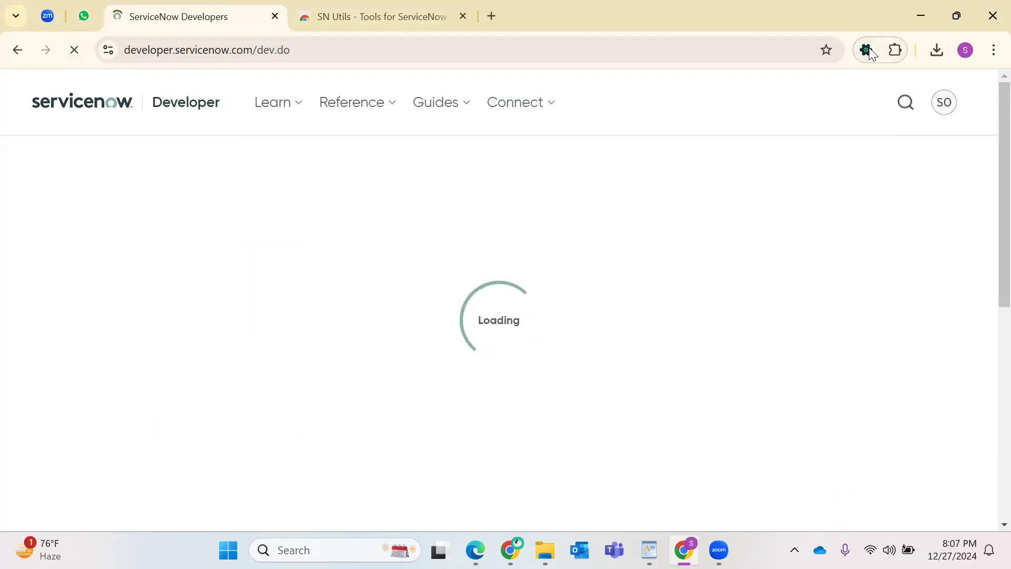
{"action": "left_click", "coordinate": [870, 48]}
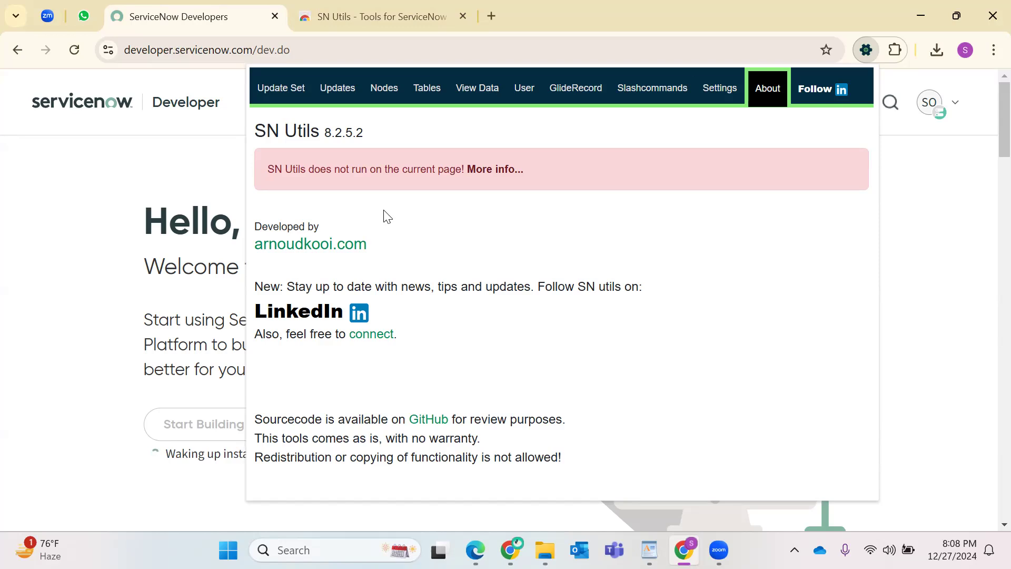
{"action": "left_click", "coordinate": [362, 6]}
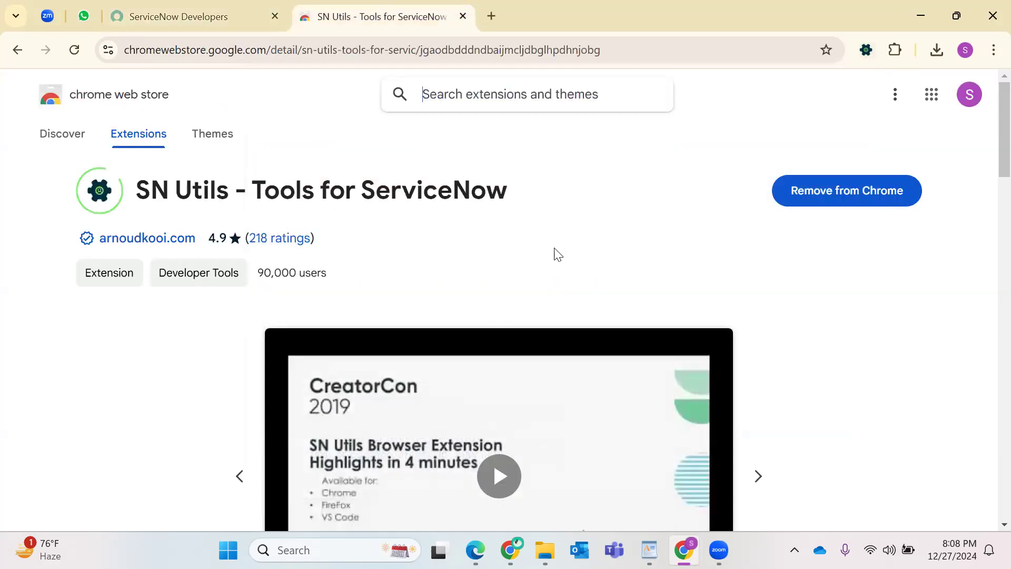
{"action": "left_click", "coordinate": [200, 9]}
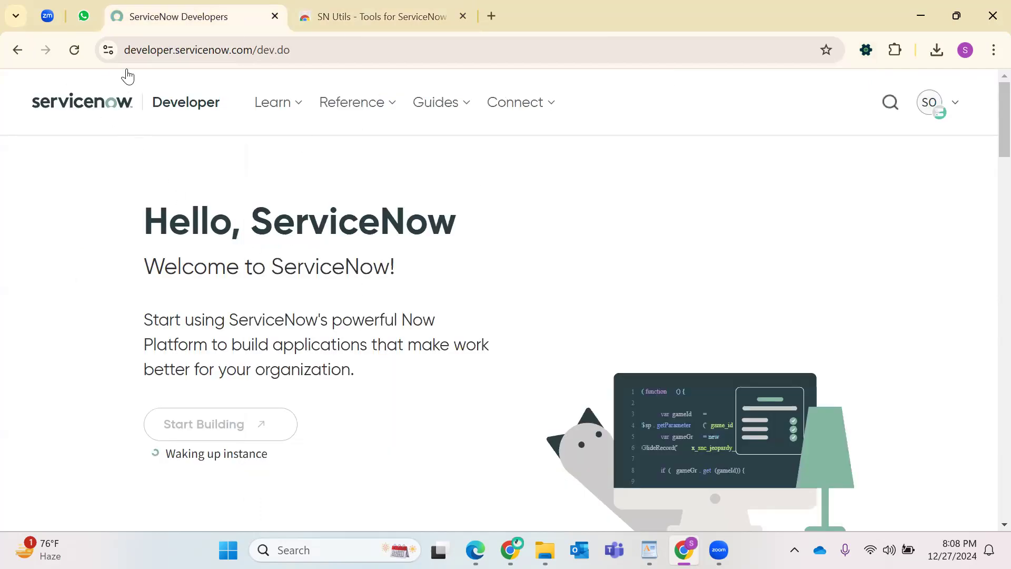
{"action": "left_click", "coordinate": [75, 50]}
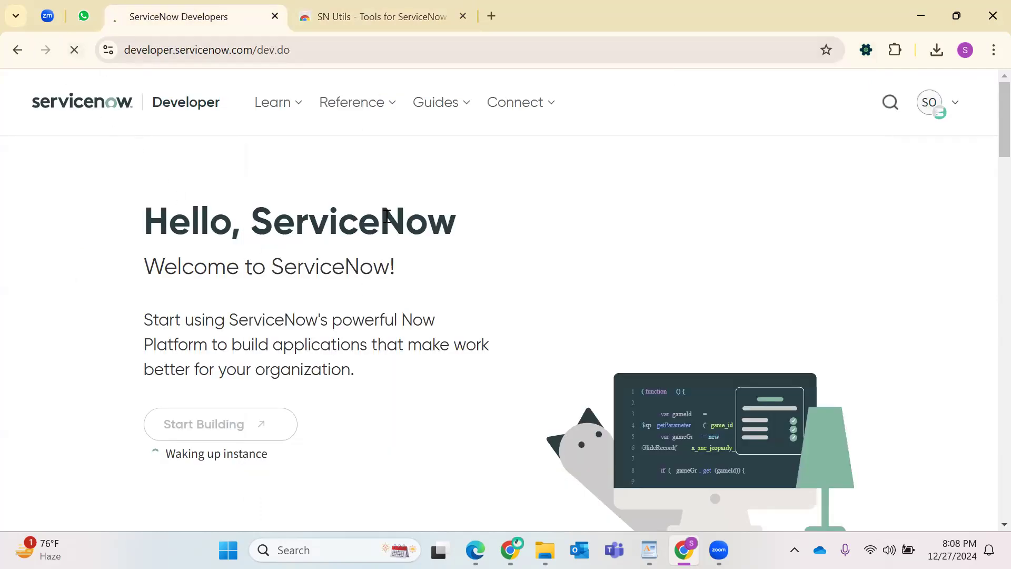
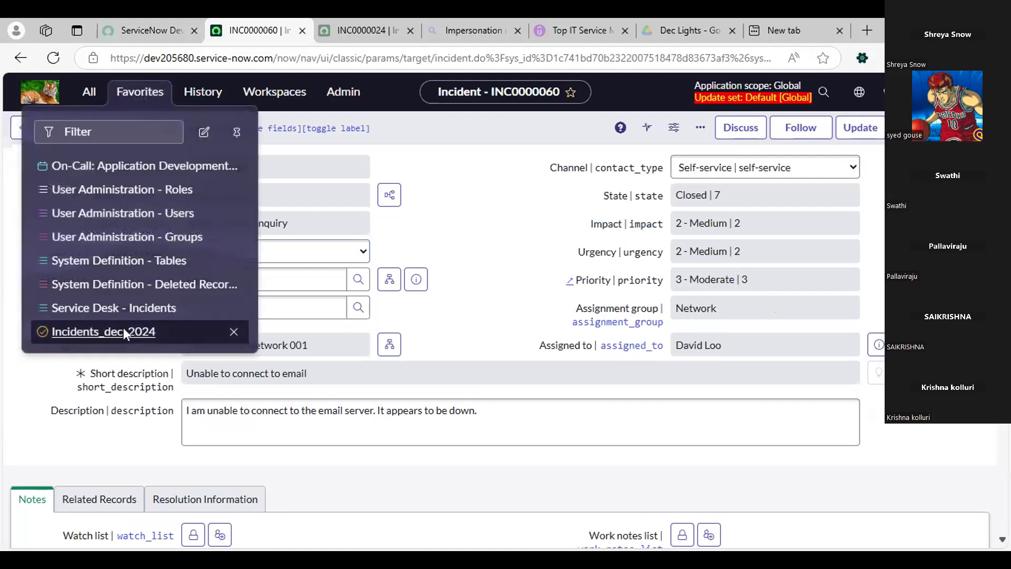
- Open the Incidents_dec_2024 favorite in a new tab and view the configuration options of the incident list
{"action": "middle_click", "coordinate": [125, 332]}
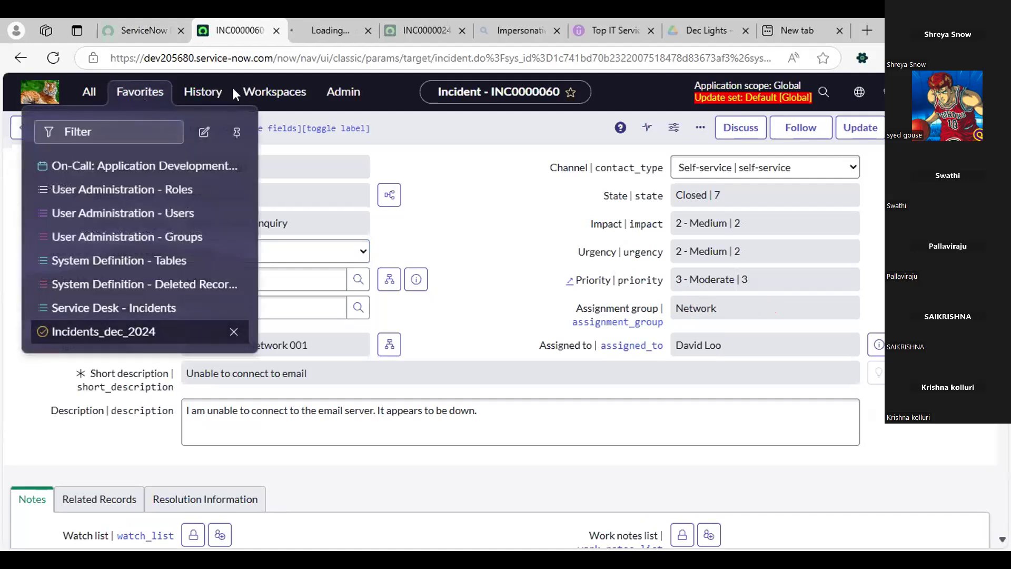
{"action": "left_click", "coordinate": [324, 31]}
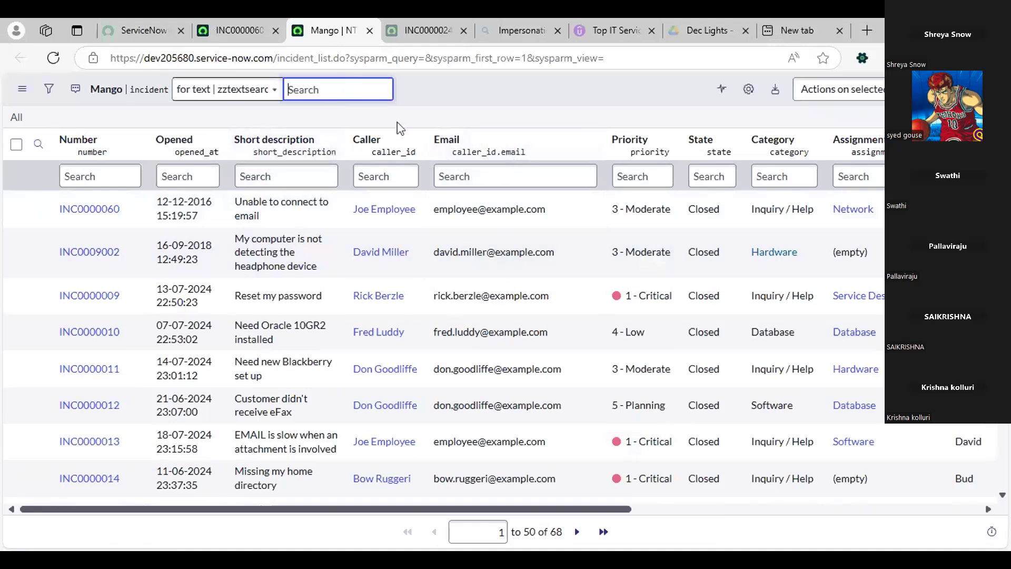
{"action": "right_click", "coordinate": [401, 142]}
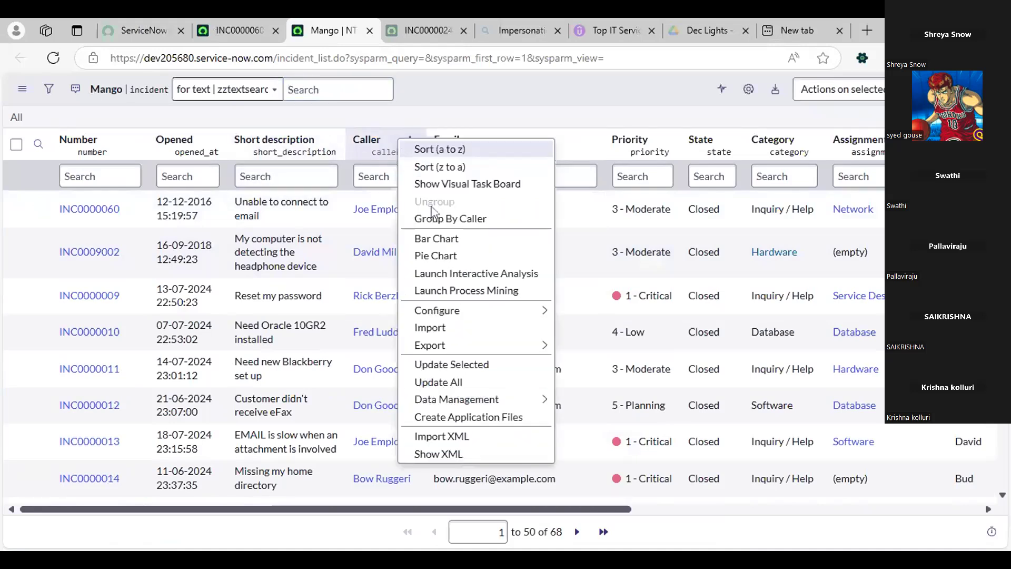
{"action": "mouse_move", "coordinate": [437, 314]}
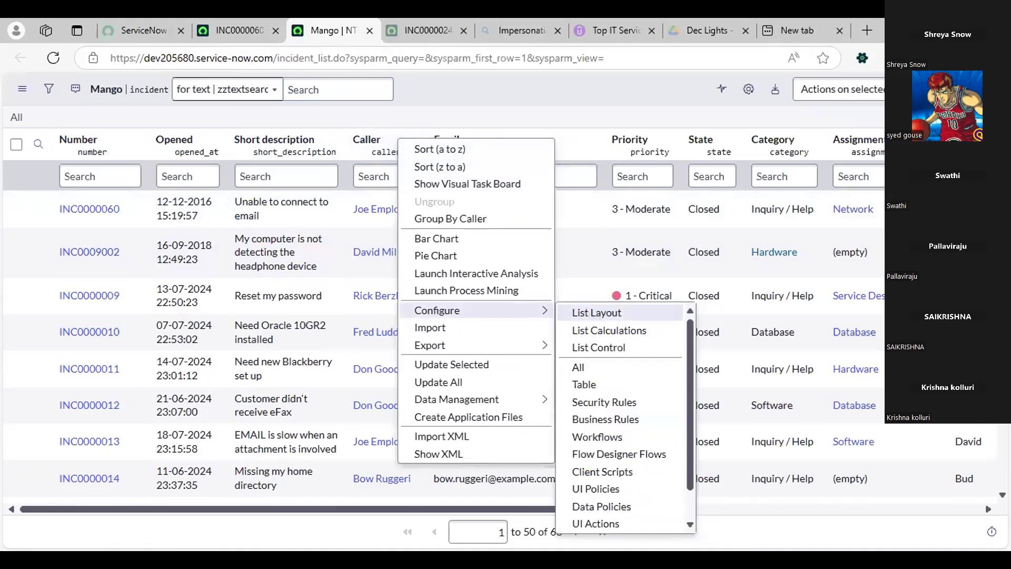
{"action": "left_click", "coordinate": [581, 110]}
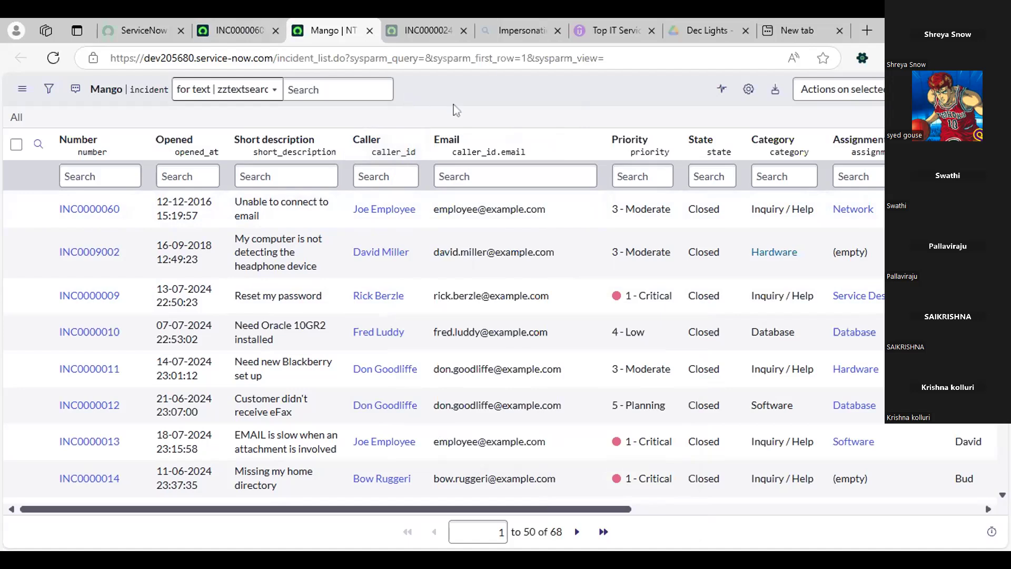
- Open the Form Layout configuration from incident INC0000060 and decline the offer to try Form Builder
{"action": "left_click", "coordinate": [234, 30]}
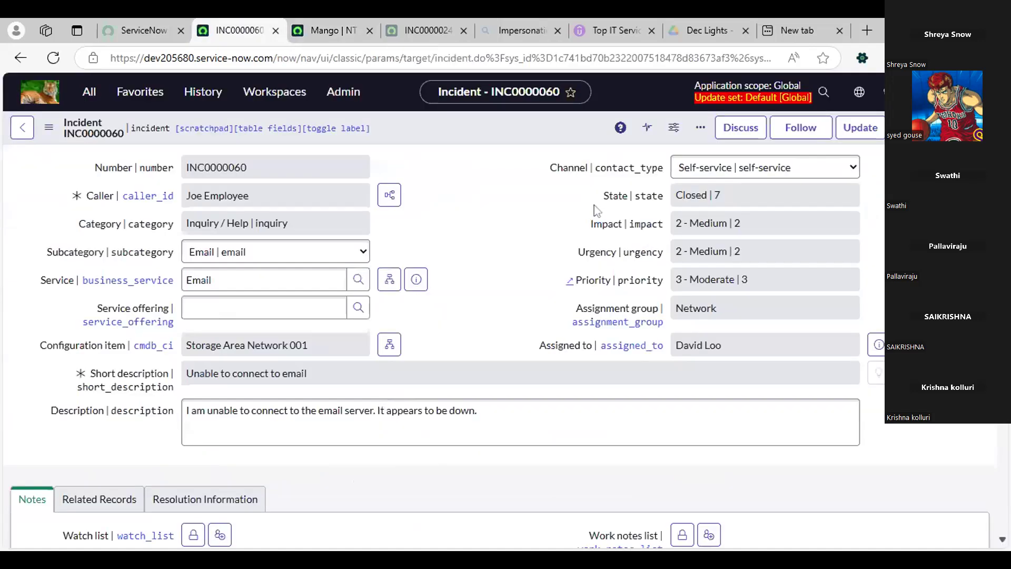
{"action": "right_click", "coordinate": [543, 128]}
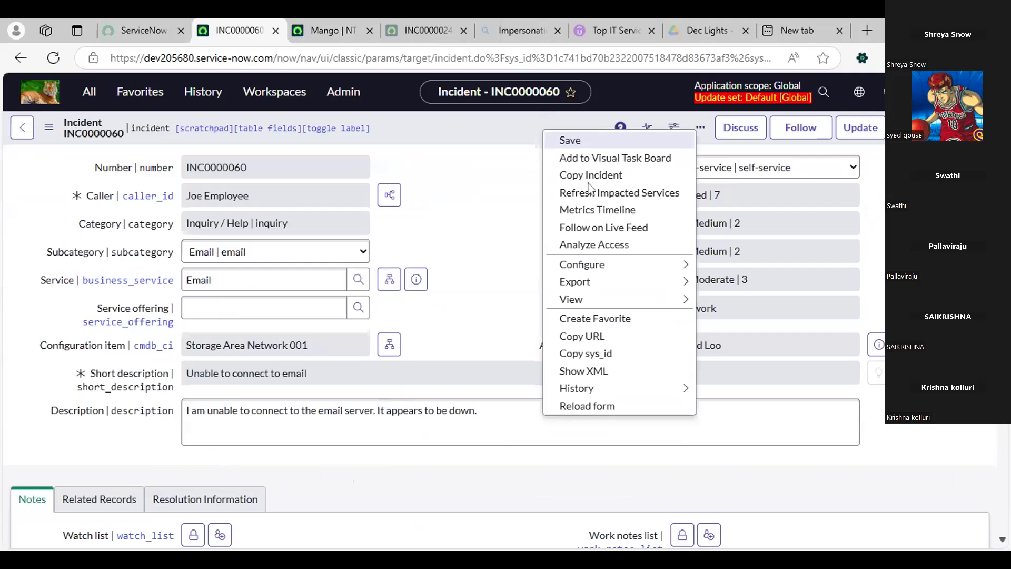
{"action": "mouse_move", "coordinate": [639, 270]}
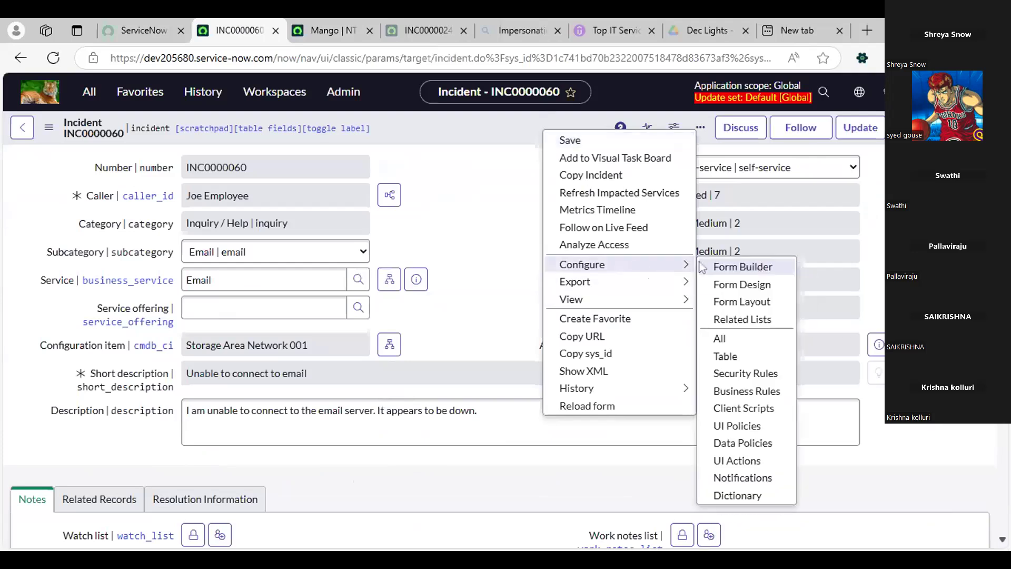
{"action": "left_click", "coordinate": [754, 308]}
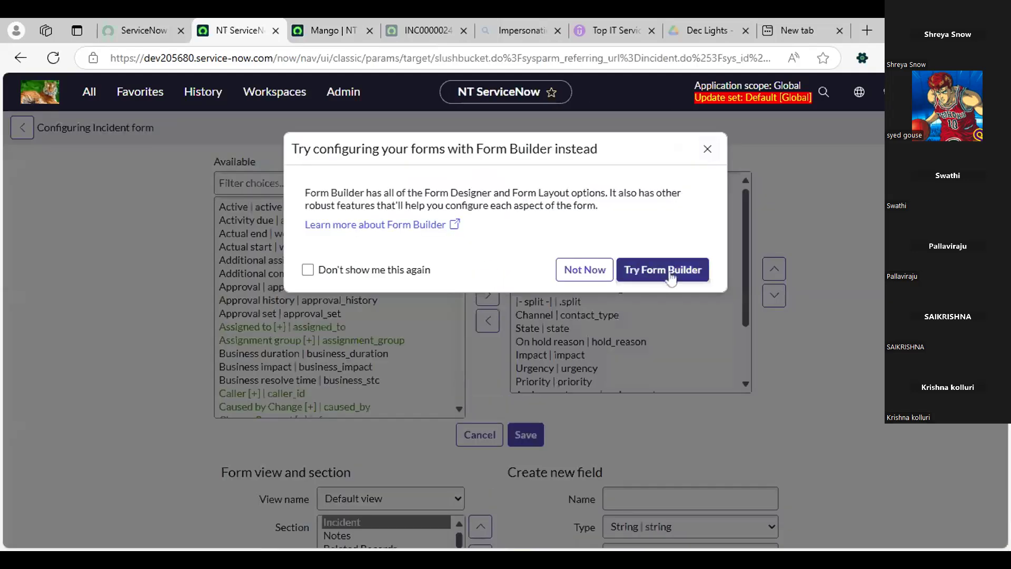
{"action": "left_click", "coordinate": [604, 273]}
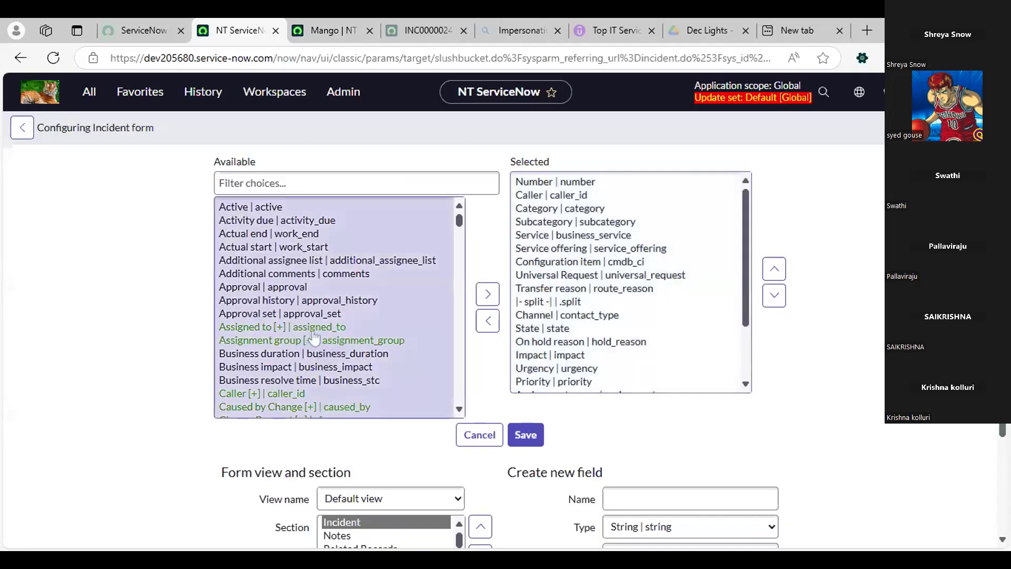
- Expand the Caller reference in the available fields of the Incident form layout to reach its User fields
{"action": "scroll", "coordinate": [340, 345], "scroll_direction": "down", "scroll_amount": 1}
{"action": "scroll", "coordinate": [340, 345], "scroll_direction": "down", "scroll_amount": 1}
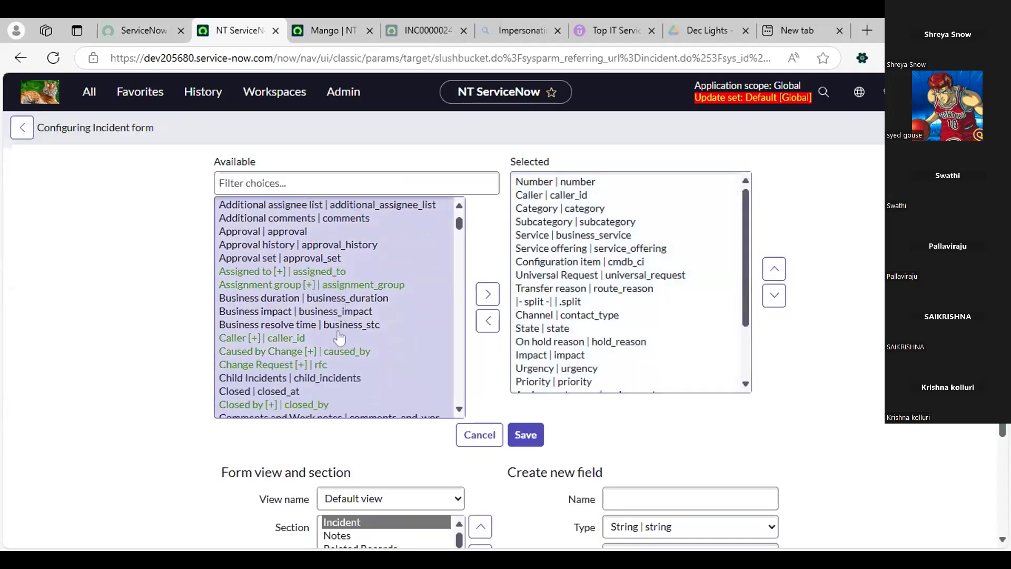
{"action": "left_click", "coordinate": [296, 340]}
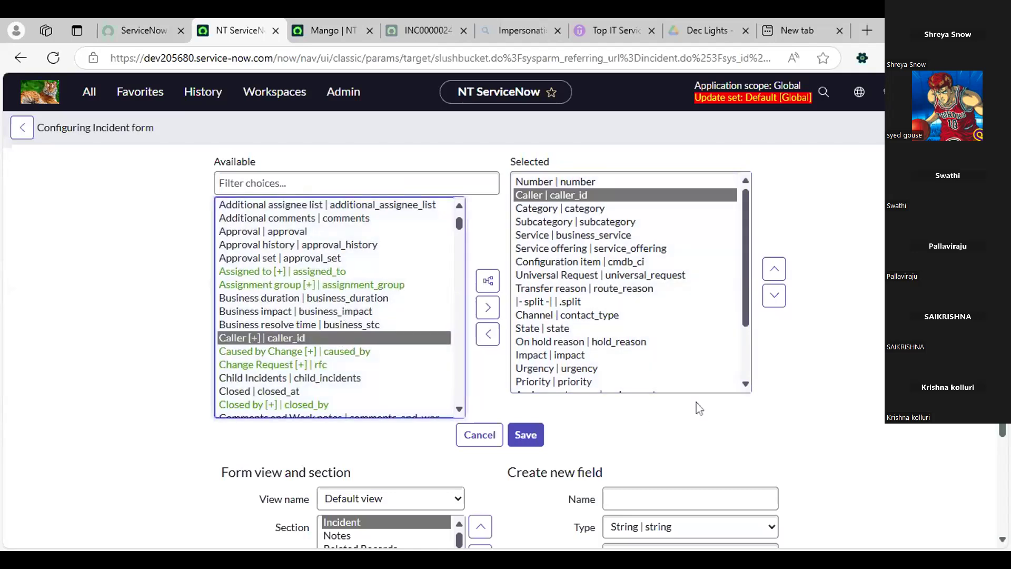
{"action": "key", "text": "alt+Tab"}
{"action": "key", "text": "alt+Tab"}
{"action": "left_click", "coordinate": [488, 280]}
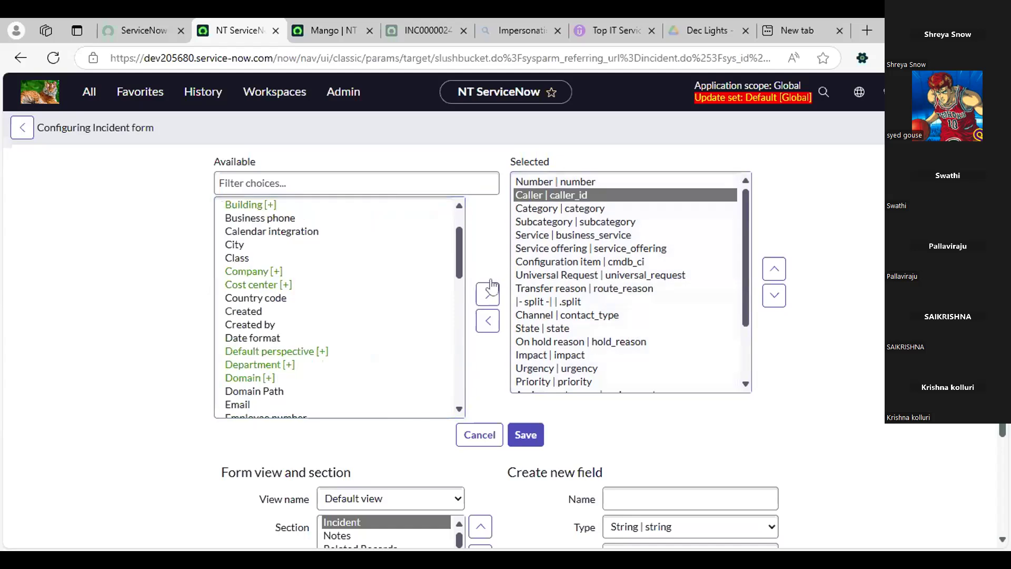
- Add the caller's Email field from the User fields to the selected fields of the Incident form
{"action": "scroll", "coordinate": [270, 281], "scroll_direction": "down", "scroll_amount": 2}
{"action": "scroll", "coordinate": [271, 282], "scroll_direction": "down", "scroll_amount": 5}
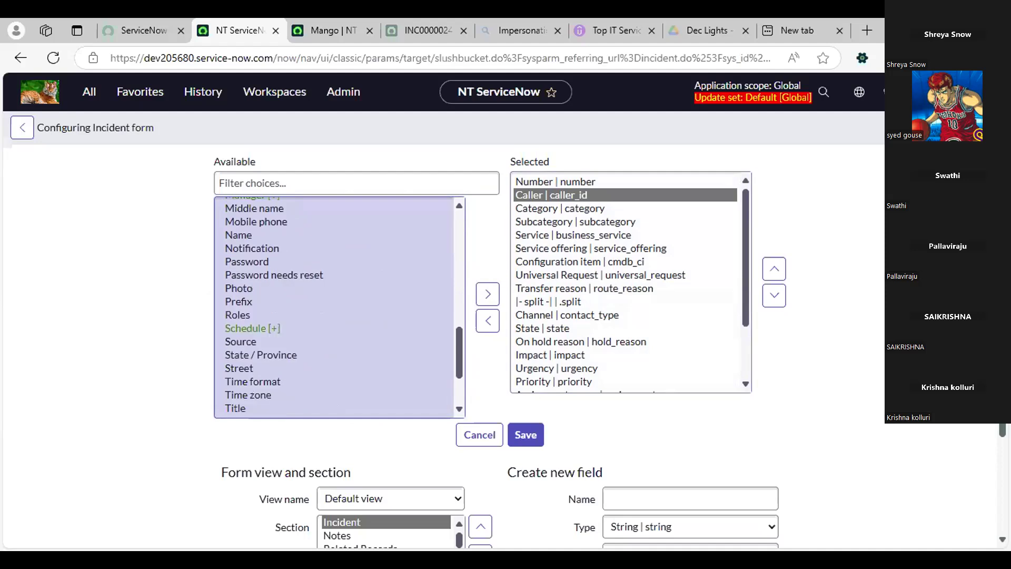
{"action": "scroll", "coordinate": [274, 279], "scroll_direction": "up", "scroll_amount": 10}
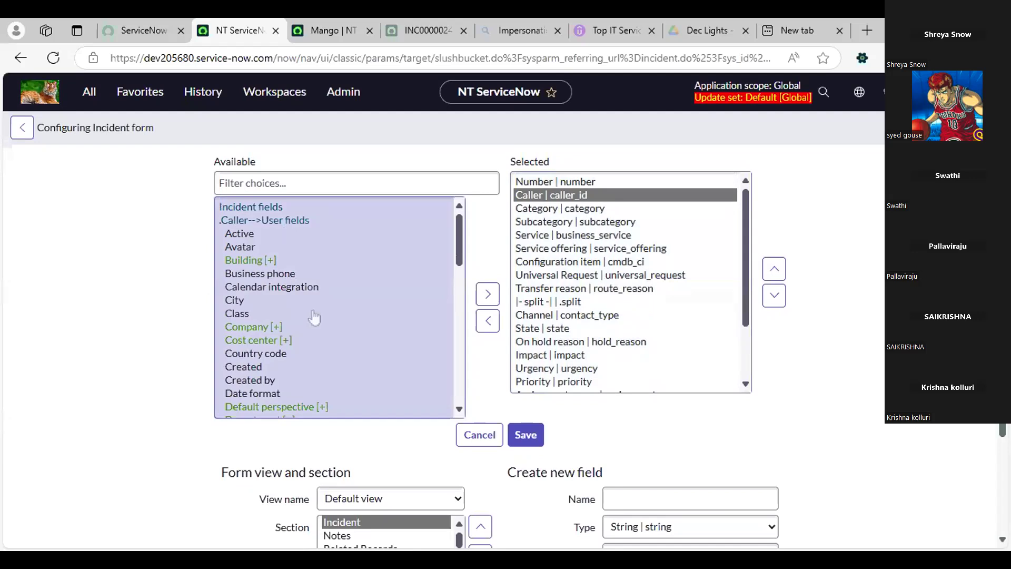
{"action": "scroll", "coordinate": [316, 319], "scroll_direction": "down", "scroll_amount": 3}
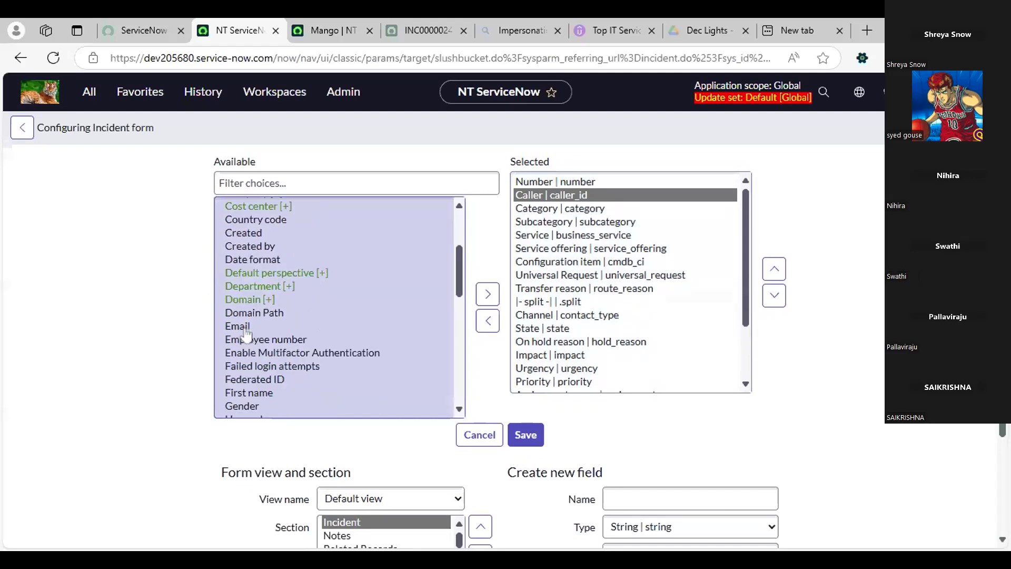
{"action": "left_click", "coordinate": [243, 330]}
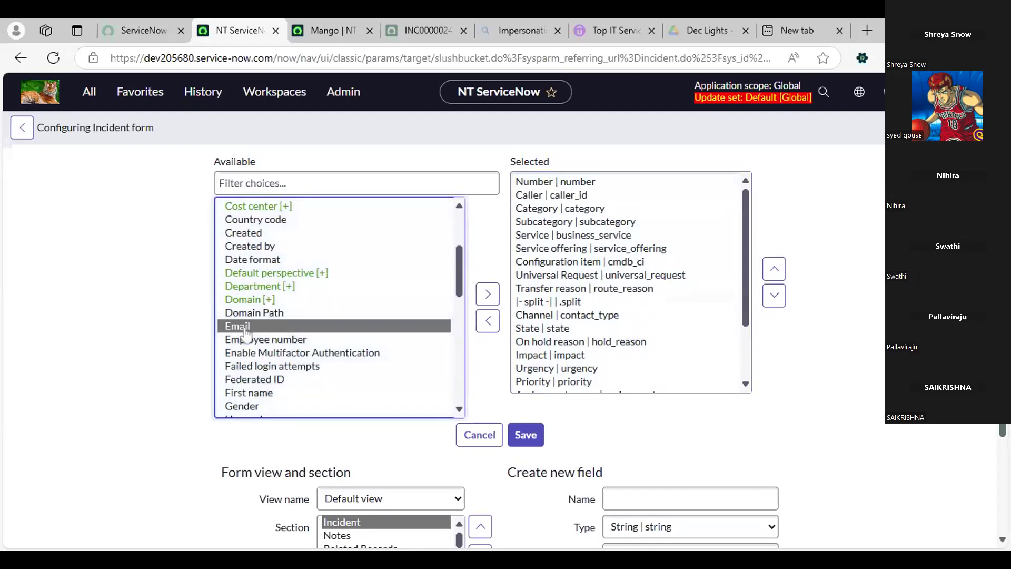
{"action": "left_click", "coordinate": [488, 295]}
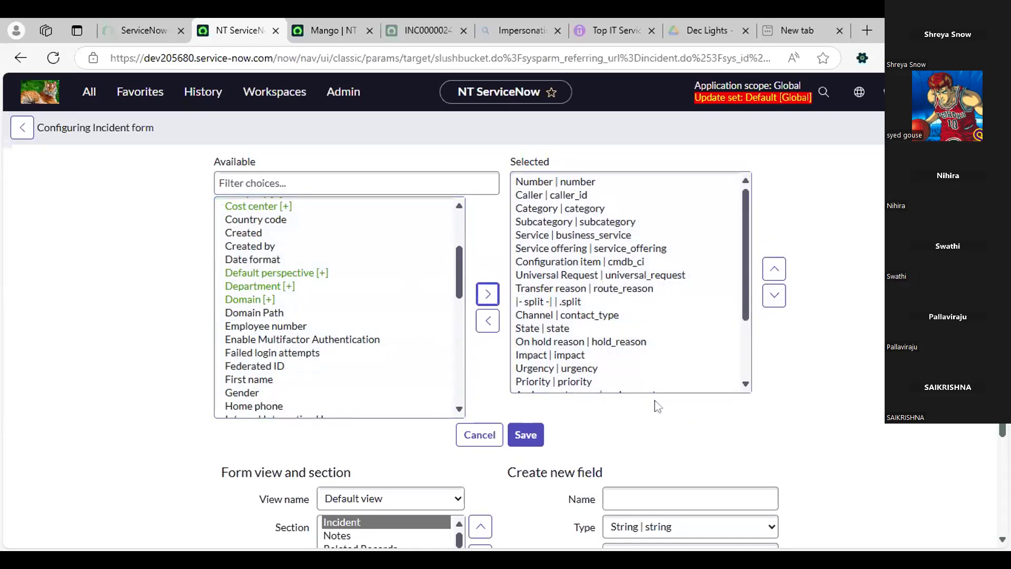
- Move Caller.Email up to directly above Channel in the selected fields and save the Incident form layout
{"action": "scroll", "coordinate": [651, 352], "scroll_direction": "down", "scroll_amount": 3}
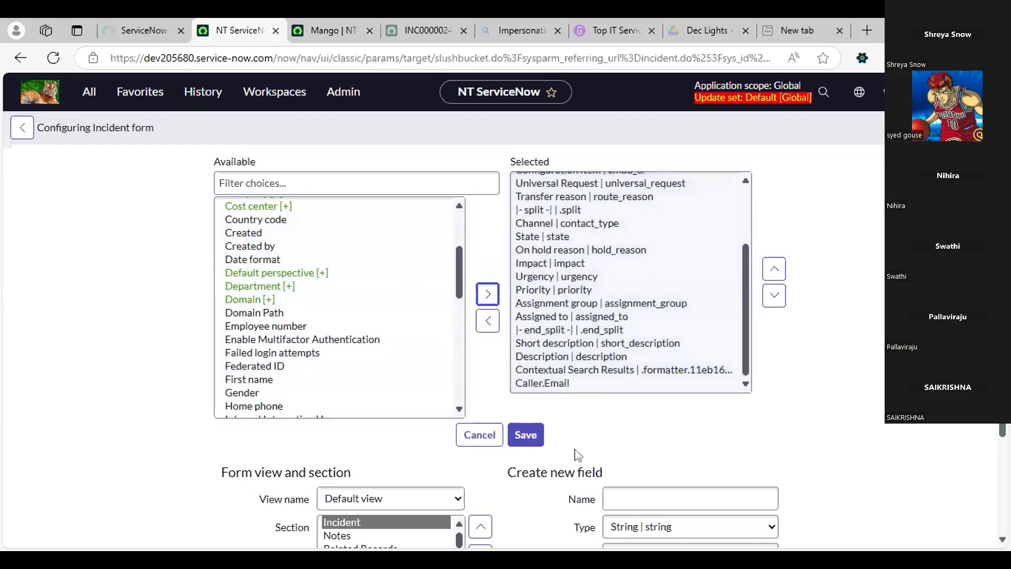
{"action": "left_click", "coordinate": [563, 387]}
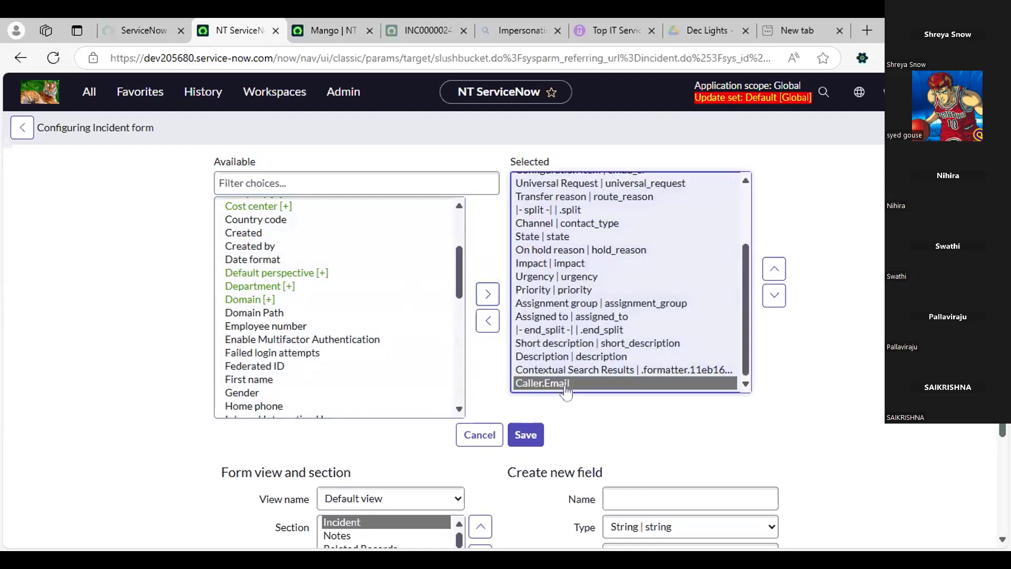
{"action": "left_click", "coordinate": [774, 269]}
{"action": "left_click", "coordinate": [775, 269]}
{"action": "left_click", "coordinate": [775, 268]}
{"action": "left_click", "coordinate": [775, 268]}
{"action": "left_click", "coordinate": [774, 268]}
{"action": "left_click", "coordinate": [774, 268]}
{"action": "left_click", "coordinate": [775, 269]}
{"action": "left_click", "coordinate": [774, 269]}
{"action": "left_click", "coordinate": [774, 269]}
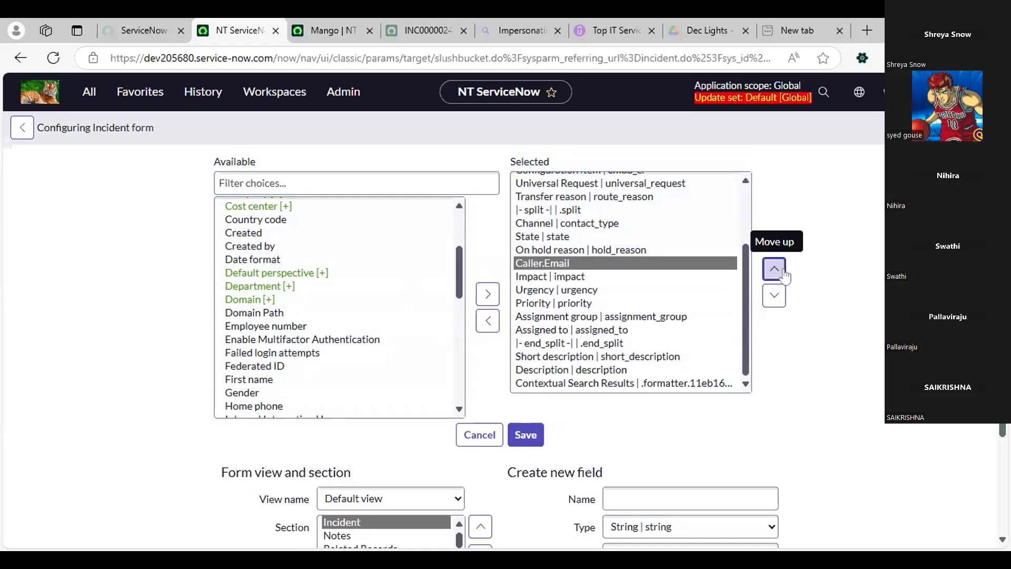
{"action": "left_click", "coordinate": [775, 268]}
{"action": "left_click", "coordinate": [774, 269]}
{"action": "left_click", "coordinate": [774, 268]}
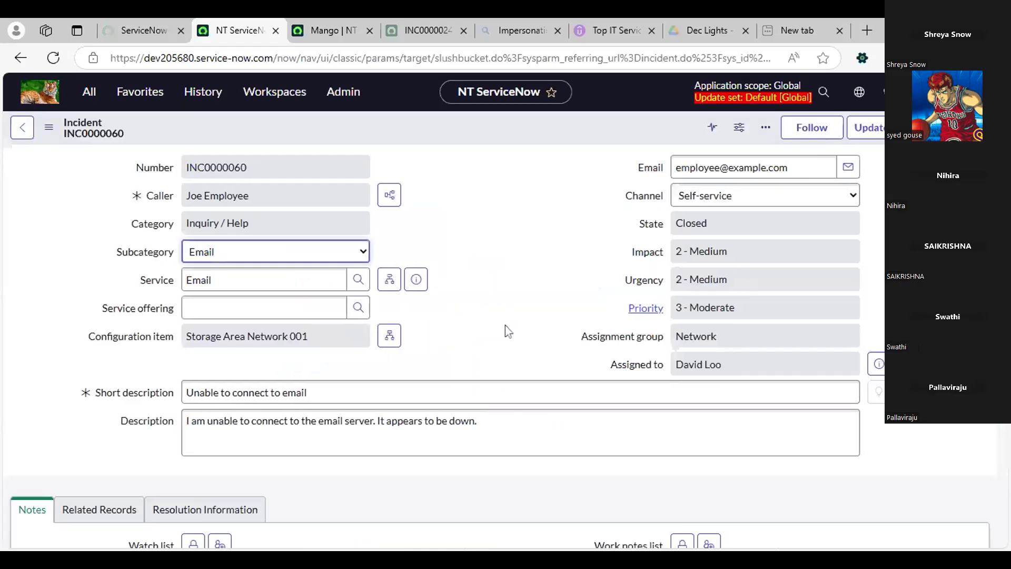
- Show the technical field names on incident INC0000060 with SN Utils, and reload the page
{"action": "double_click", "coordinate": [514, 289]}
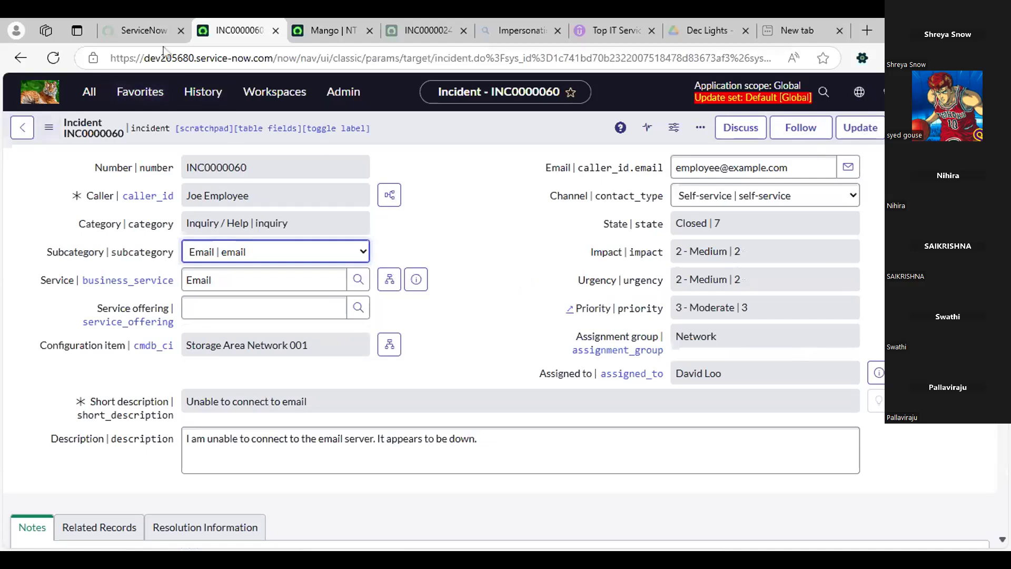
{"action": "left_click", "coordinate": [52, 58]}
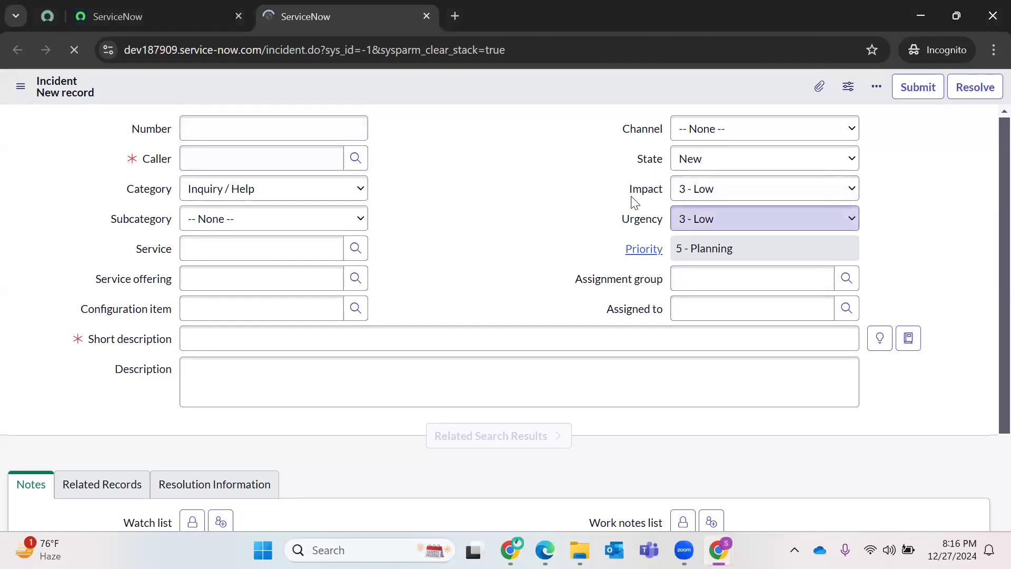
- Set both Impact and Urgency to 1 - High on the new incident record
{"action": "left_click_drag", "start_coordinate": [632, 192], "coordinate": [671, 267]}
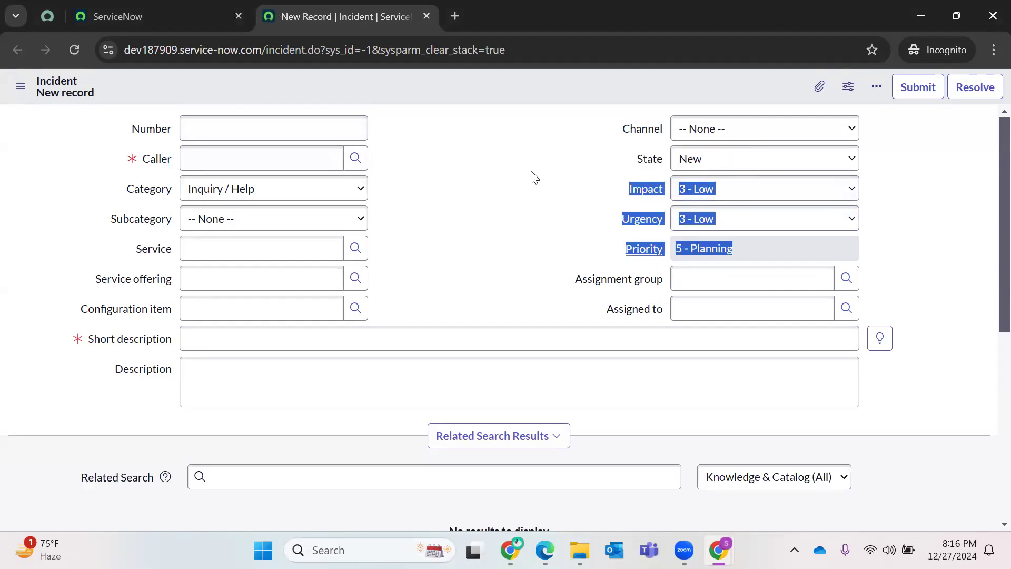
{"action": "left_click", "coordinate": [700, 194]}
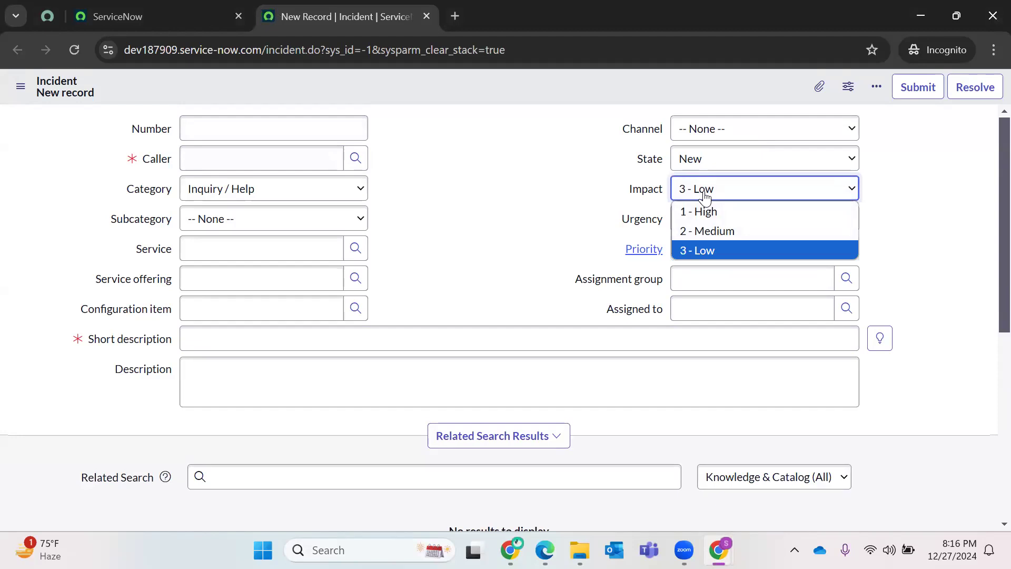
{"action": "left_click", "coordinate": [690, 211]}
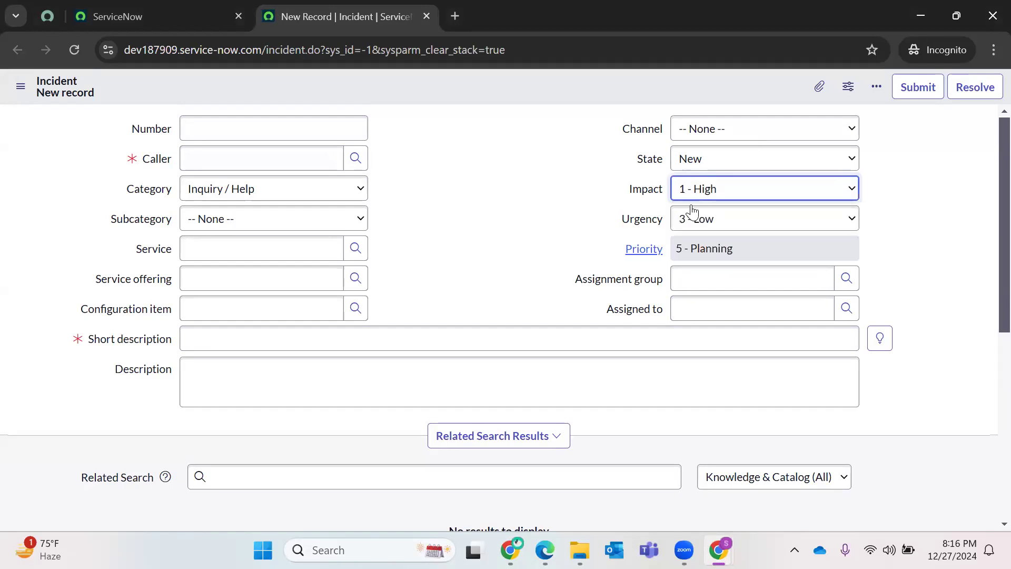
{"action": "left_click", "coordinate": [698, 227]}
{"action": "left_click", "coordinate": [722, 240]}
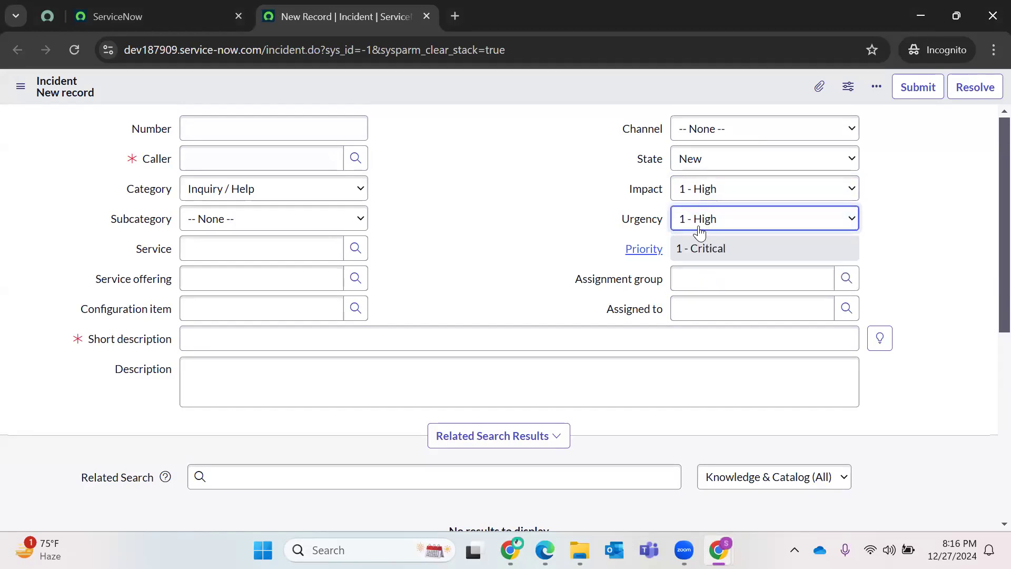
- Review the Urgency choices and examine the Impact, Urgency and Priority fields of the new incident
{"action": "left_click", "coordinate": [700, 231]}
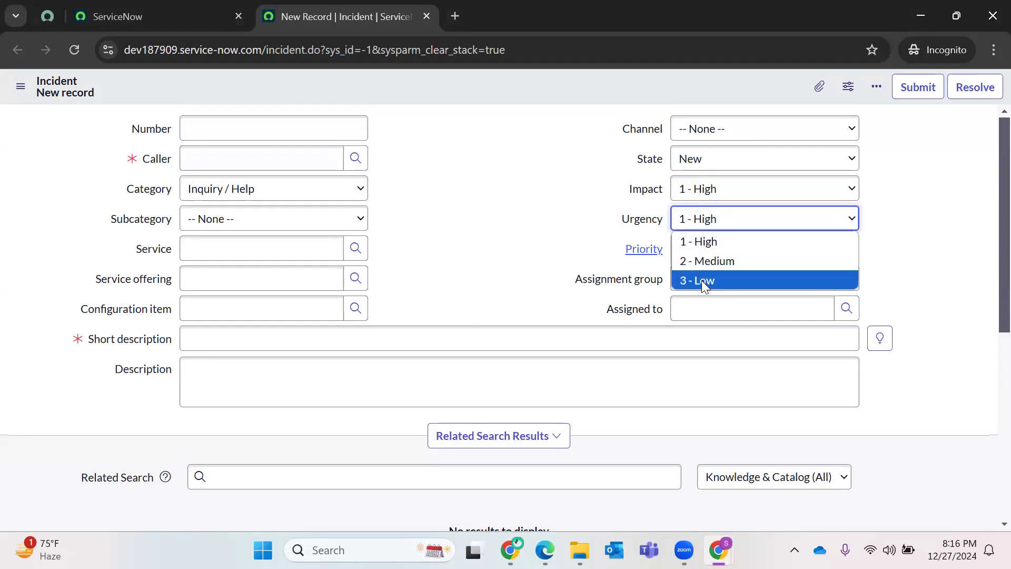
{"action": "left_click", "coordinate": [688, 218]}
{"action": "double_click", "coordinate": [639, 194]}
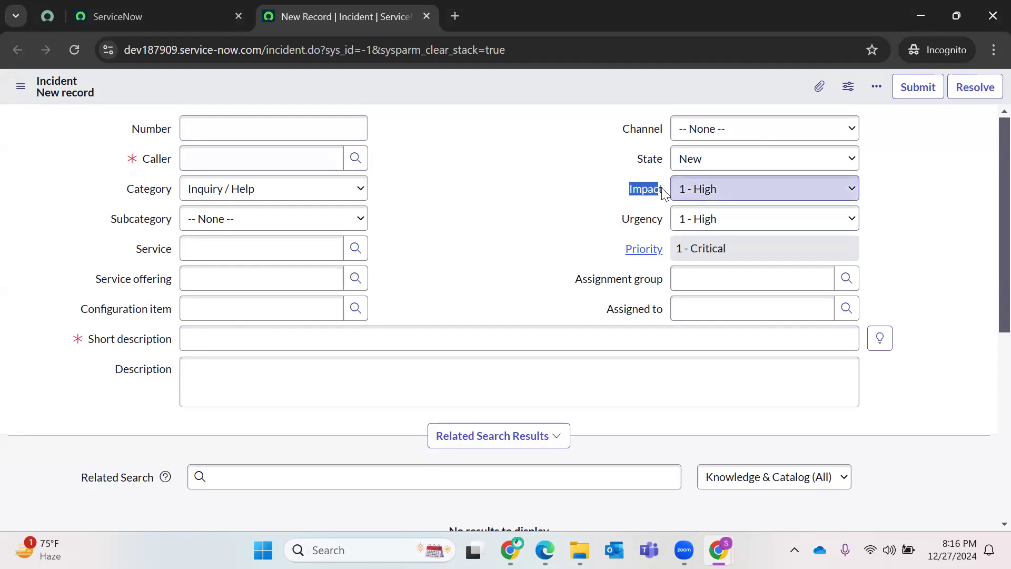
{"action": "left_click_drag", "start_coordinate": [621, 219], "coordinate": [670, 224]}
{"action": "left_click_drag", "start_coordinate": [627, 248], "coordinate": [696, 259]}
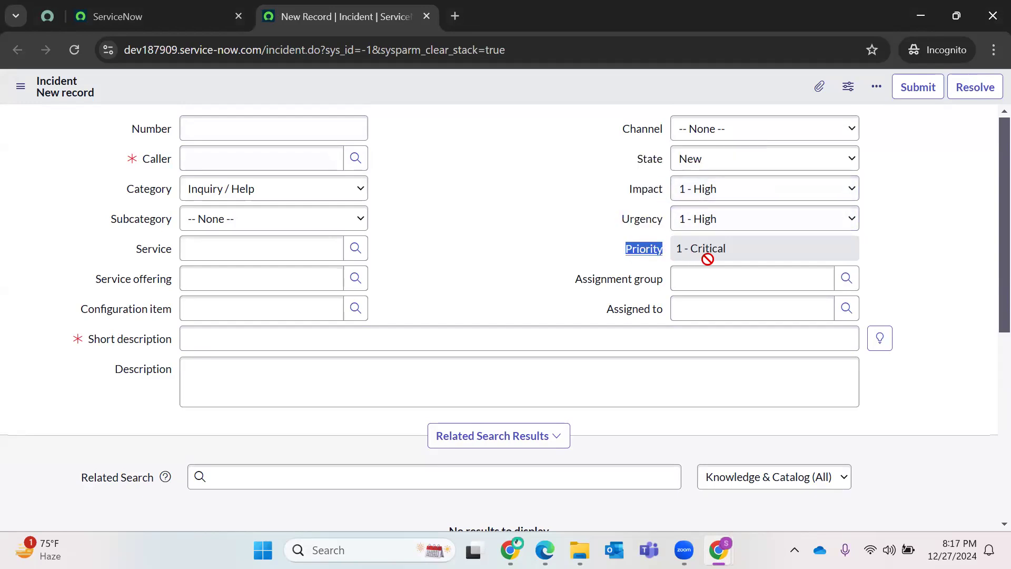
- Set Urgency to 2 - Medium, and reload the new incident form to clear the entries
{"action": "left_click", "coordinate": [722, 225]}
{"action": "left_click", "coordinate": [706, 262]}
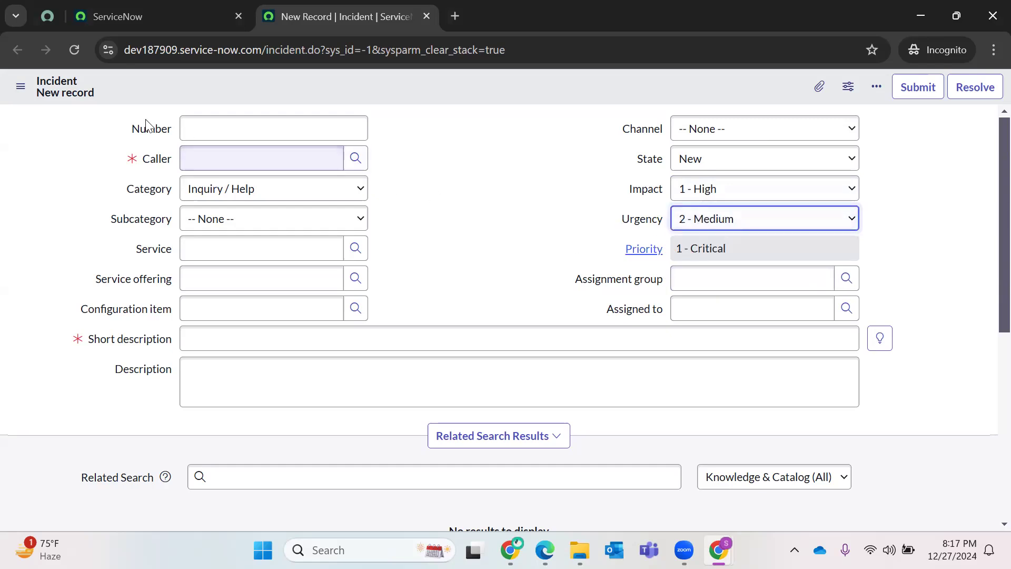
{"action": "left_click", "coordinate": [74, 50]}
{"action": "left_click", "coordinate": [591, 165]}
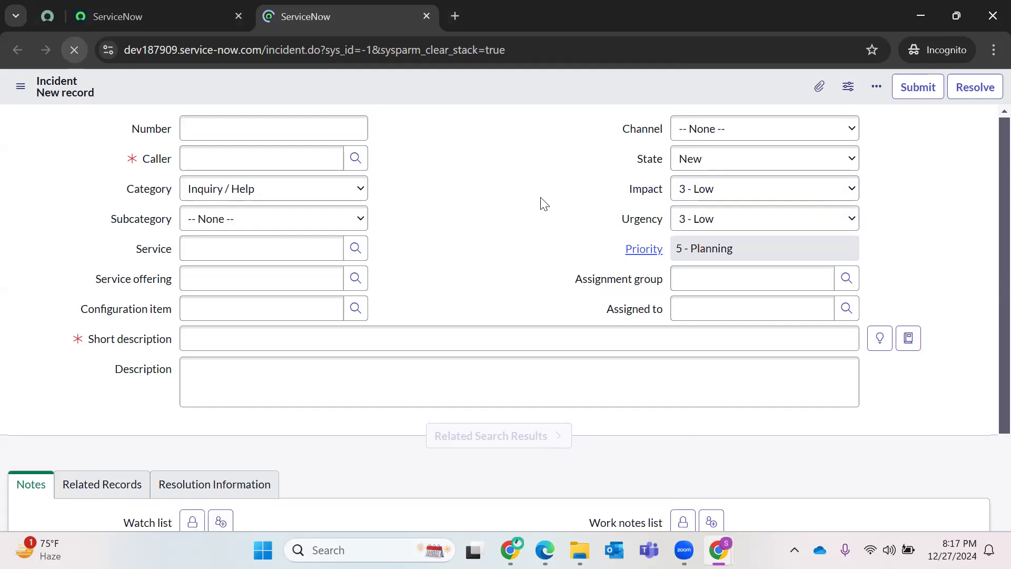
- Set Impact to 1 - High and Urgency to 2 - Medium on the new incident
{"action": "left_click", "coordinate": [704, 189]}
{"action": "left_click", "coordinate": [711, 213]}
{"action": "left_click", "coordinate": [708, 221]}
{"action": "left_click", "coordinate": [706, 258]}
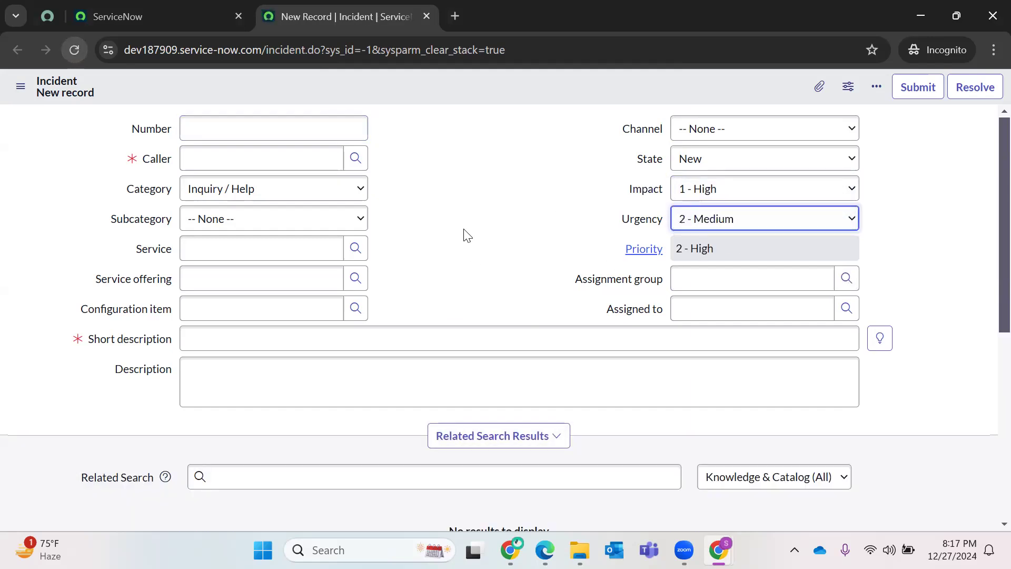
- Set Urgency to 3 - Low and Impact to 3 - Low to test the Priority calculation
{"action": "left_click", "coordinate": [709, 219]}
{"action": "left_click", "coordinate": [695, 278]}
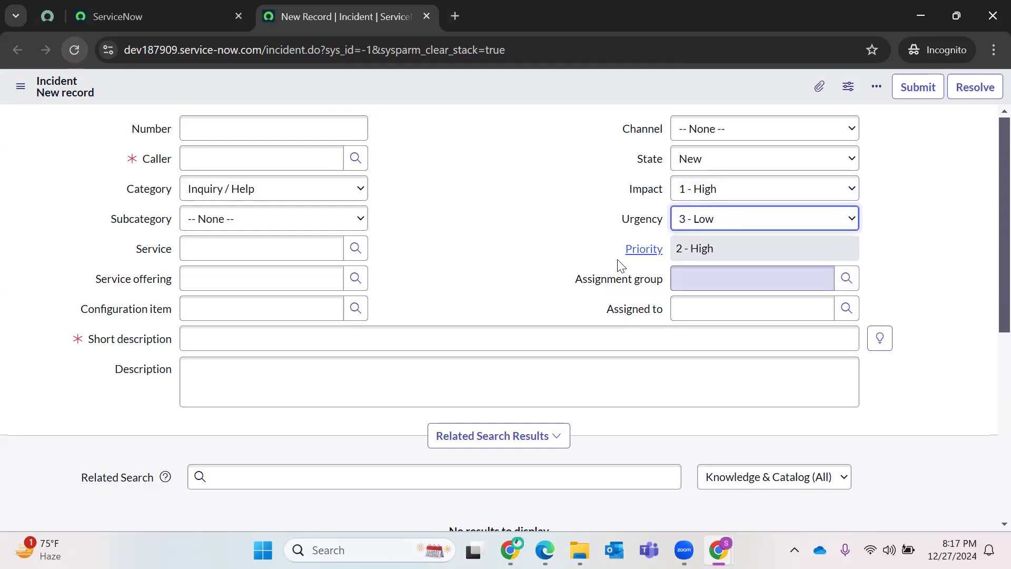
{"action": "left_click", "coordinate": [710, 196]}
{"action": "left_click", "coordinate": [680, 251]}
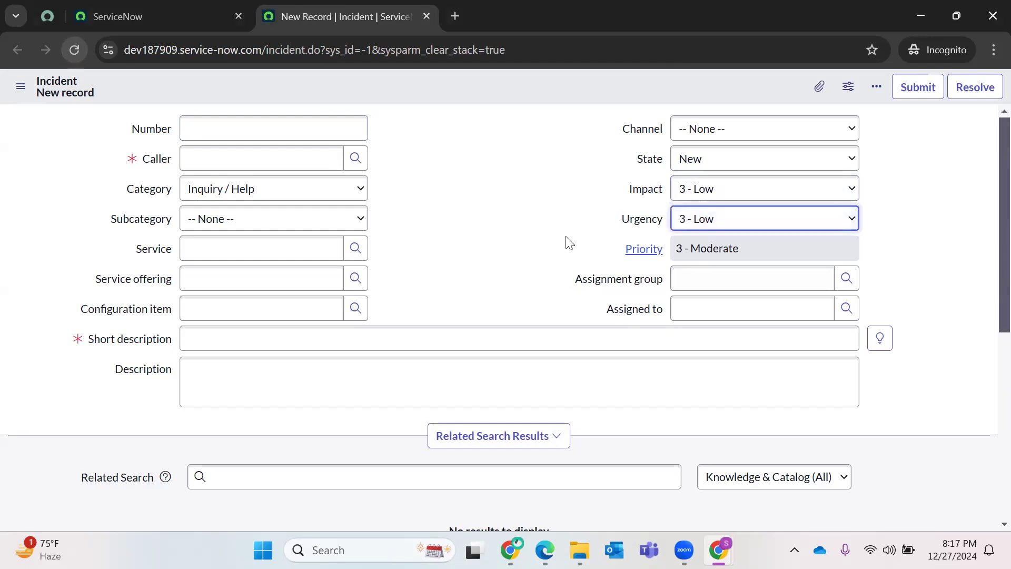
- Set Urgency to 2 - Medium and Impact to 2 - Medium on the new incident
{"action": "left_click", "coordinate": [707, 218]}
{"action": "left_click", "coordinate": [701, 260]}
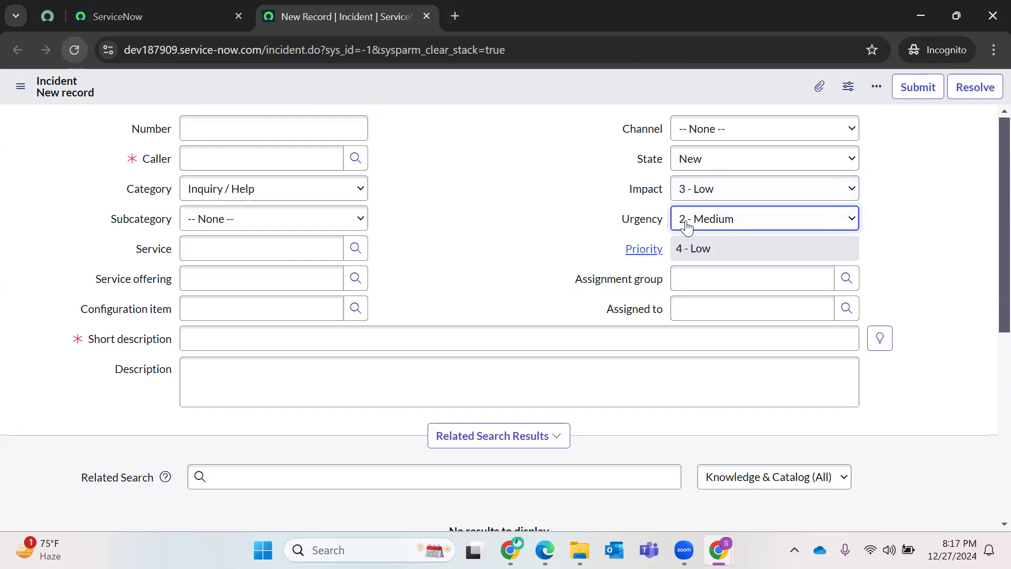
{"action": "left_click", "coordinate": [705, 196]}
{"action": "left_click", "coordinate": [702, 235]}
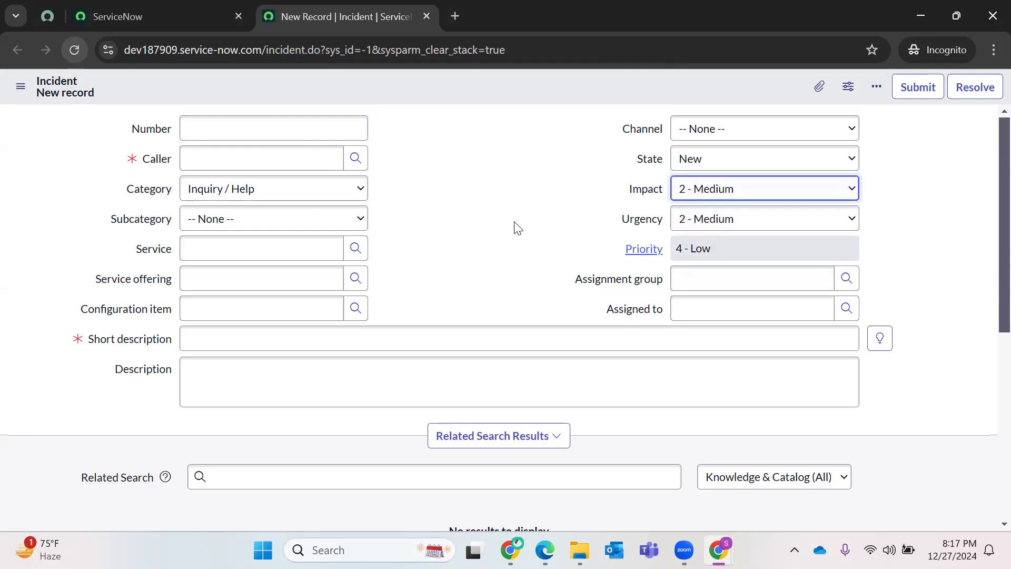
- Set the new incident's Impact to 3 - Low
{"action": "left_click", "coordinate": [724, 188]}
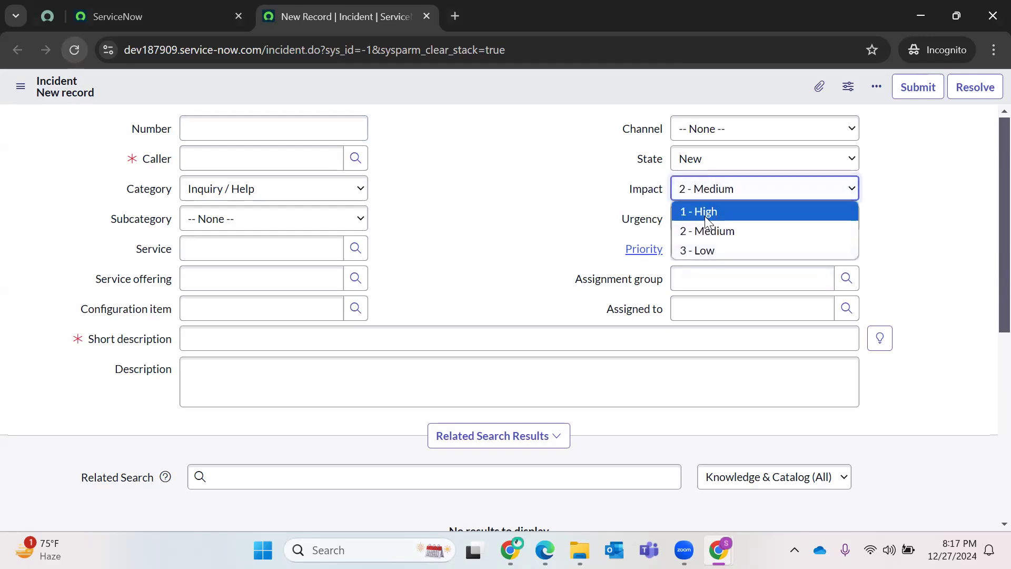
{"action": "left_click", "coordinate": [688, 252]}
{"action": "left_click", "coordinate": [467, 249]}
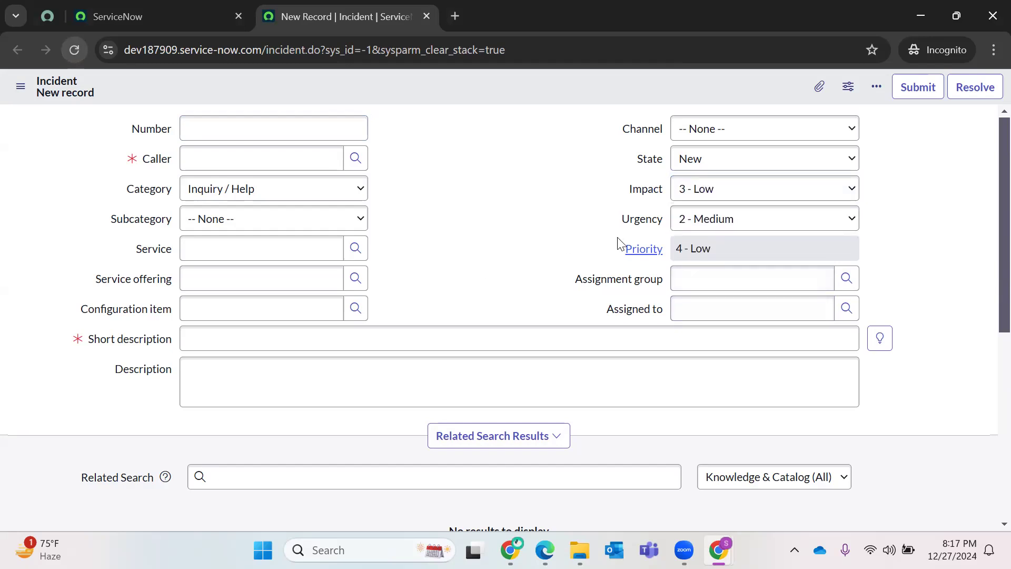
- Set Impact to 1 - High and Urgency to 3 - Low, and review them together with the Priority field
{"action": "left_click", "coordinate": [721, 194]}
{"action": "left_click", "coordinate": [705, 210]}
{"action": "left_click", "coordinate": [712, 222]}
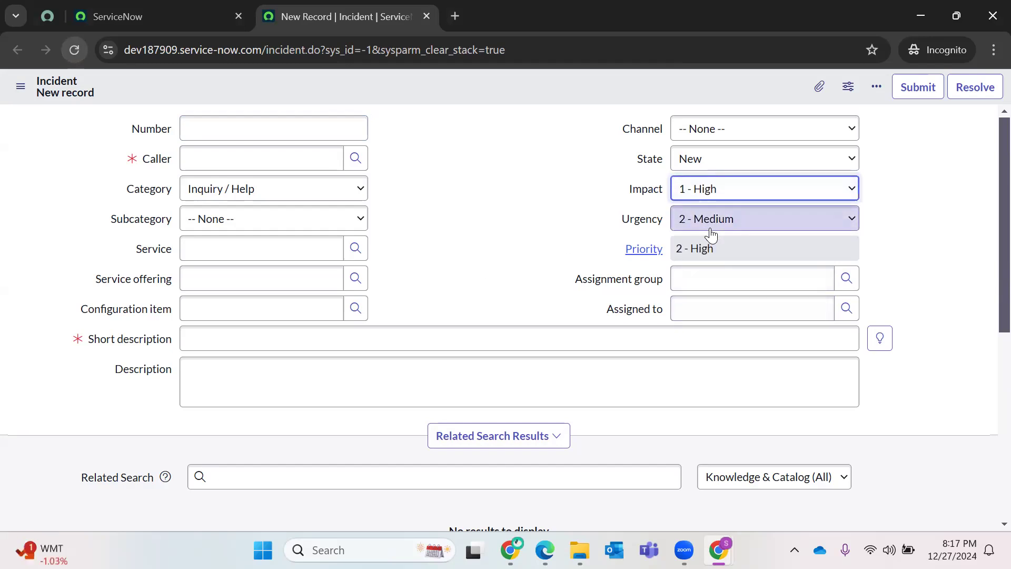
{"action": "left_click", "coordinate": [708, 281]}
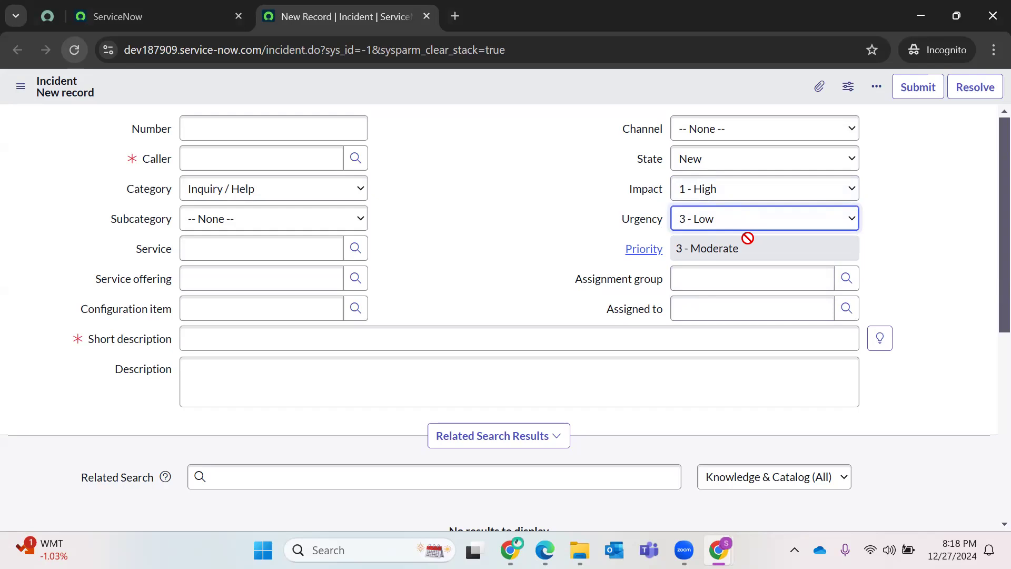
{"action": "left_click_drag", "start_coordinate": [624, 192], "coordinate": [757, 248]}
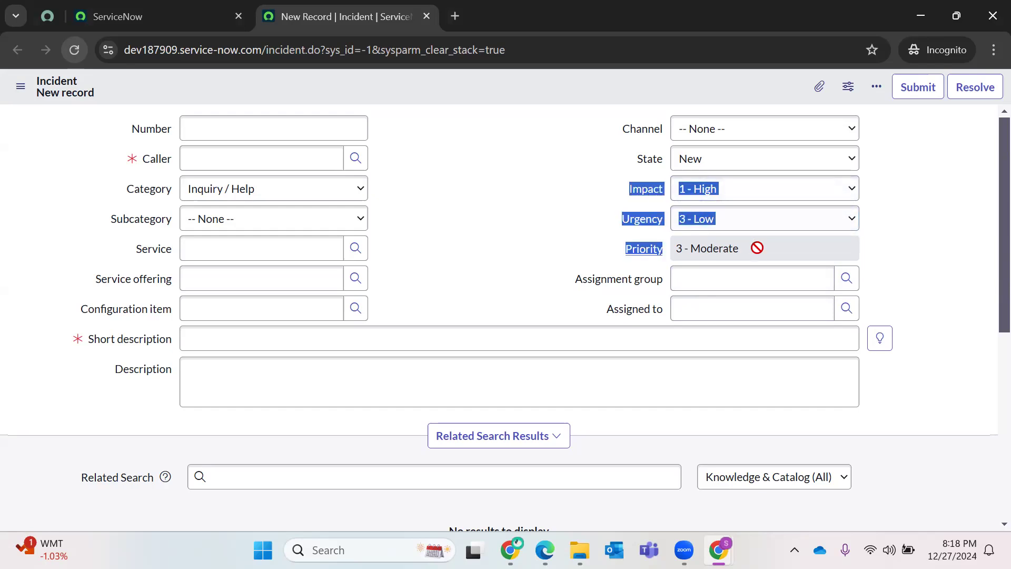
{"action": "left_click", "coordinate": [430, 187]}
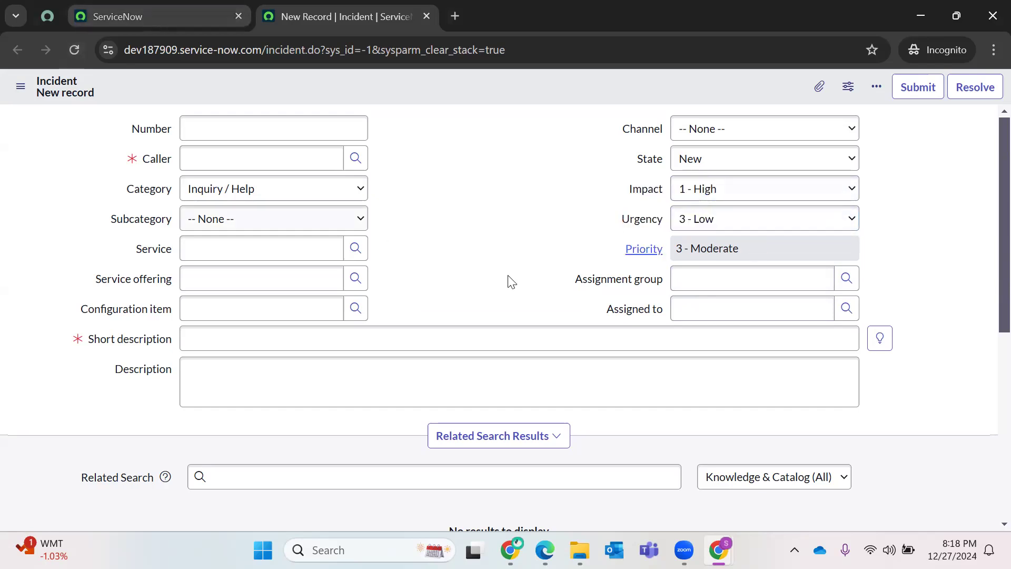
- Open the form layout configuration for the Incident form, leaving the new record without saving
{"action": "left_click", "coordinate": [102, 11]}
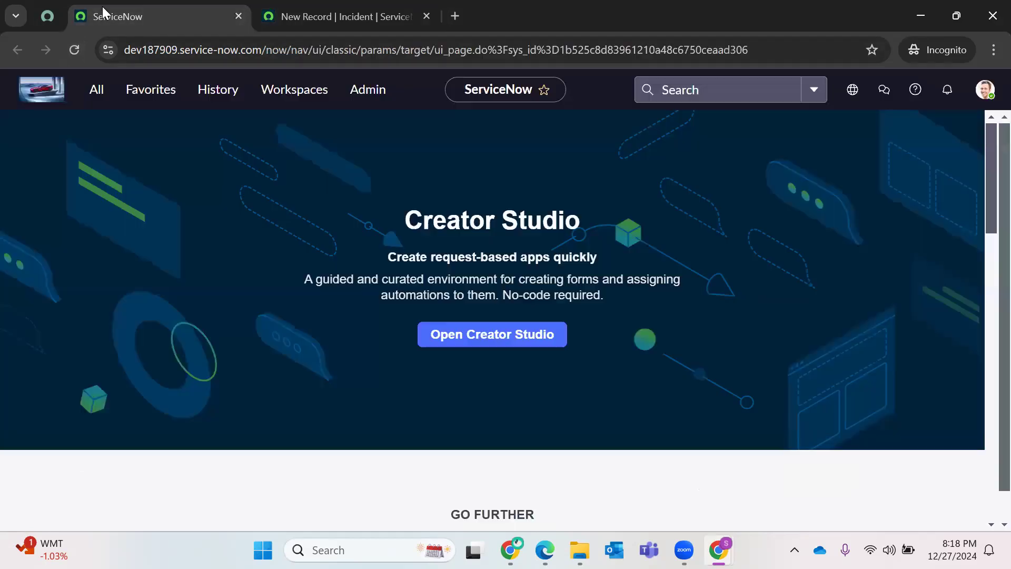
{"action": "left_click", "coordinate": [327, 8]}
{"action": "right_click", "coordinate": [514, 82]}
{"action": "mouse_move", "coordinate": [562, 117]}
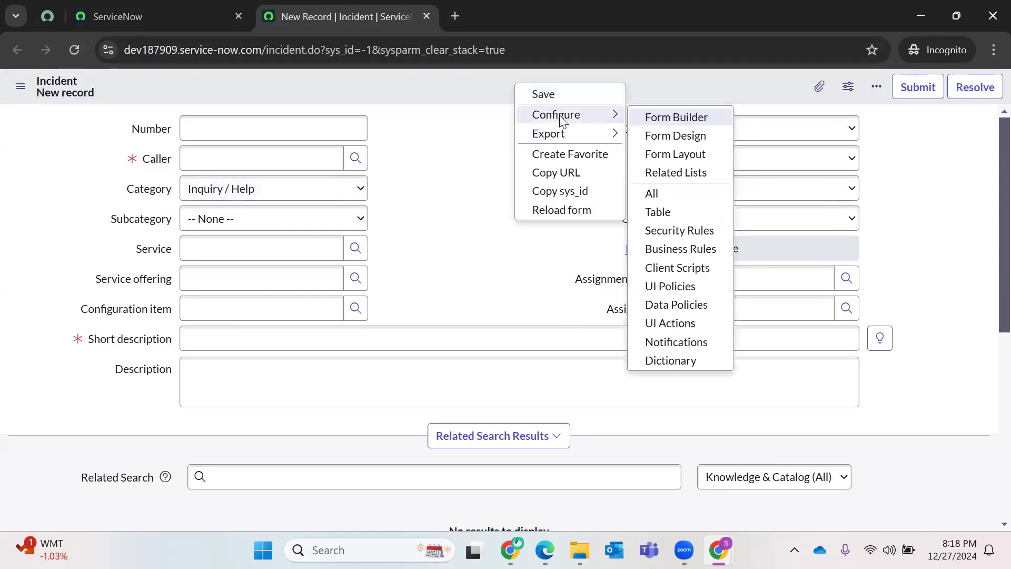
{"action": "left_click", "coordinate": [682, 154]}
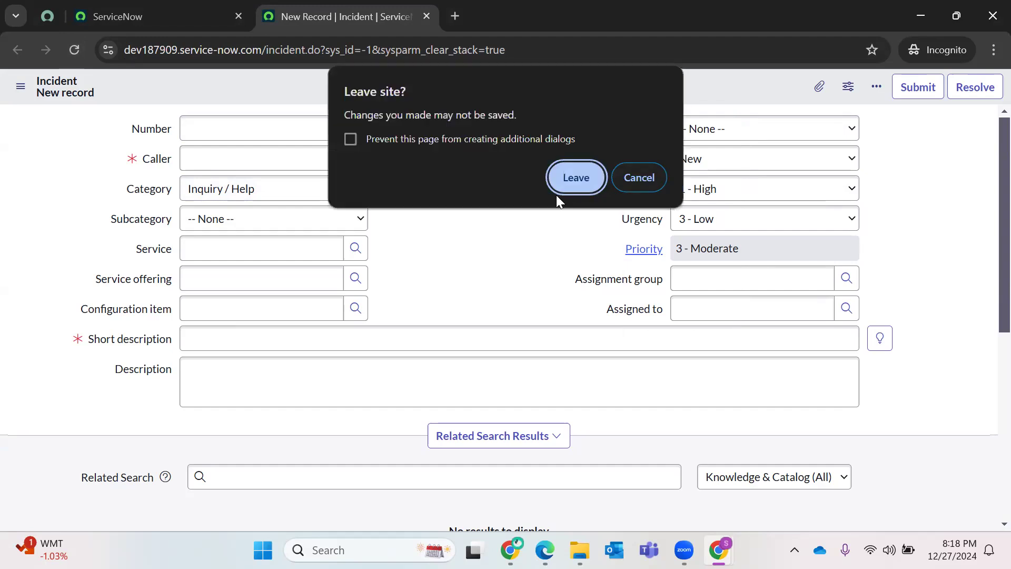
{"action": "left_click", "coordinate": [596, 176]}
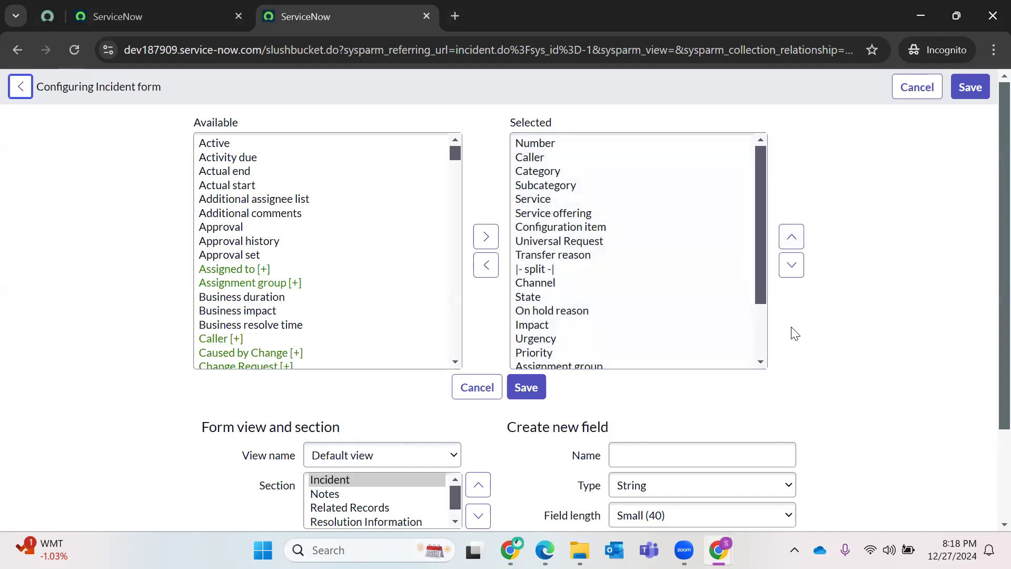
- Look through the available and selected fields of the Incident form layout, including Assigned to
{"action": "scroll", "coordinate": [695, 352], "scroll_direction": "down", "scroll_amount": 1}
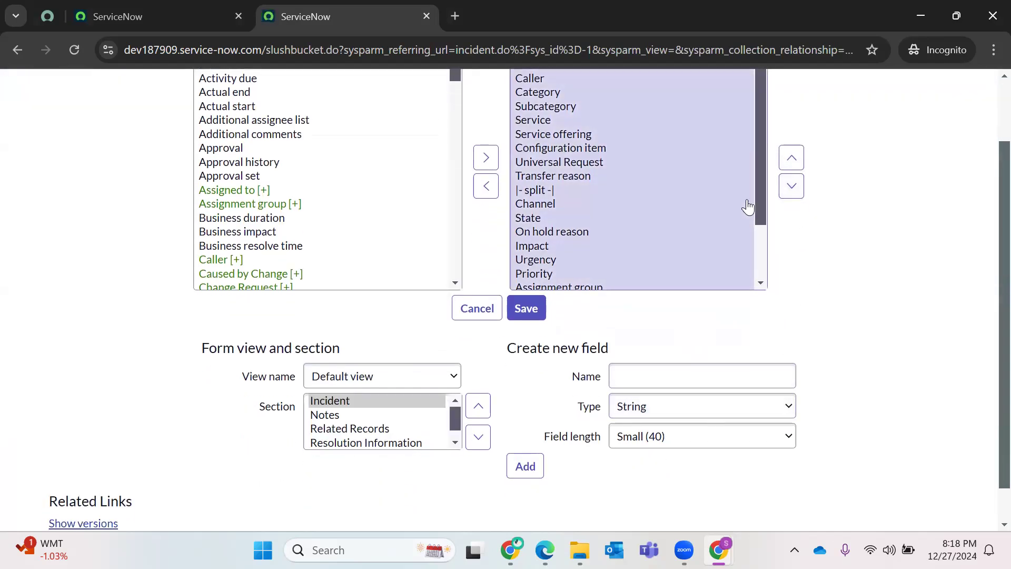
{"action": "left_click", "coordinate": [764, 220]}
{"action": "left_click_drag", "start_coordinate": [765, 222], "coordinate": [778, 306]}
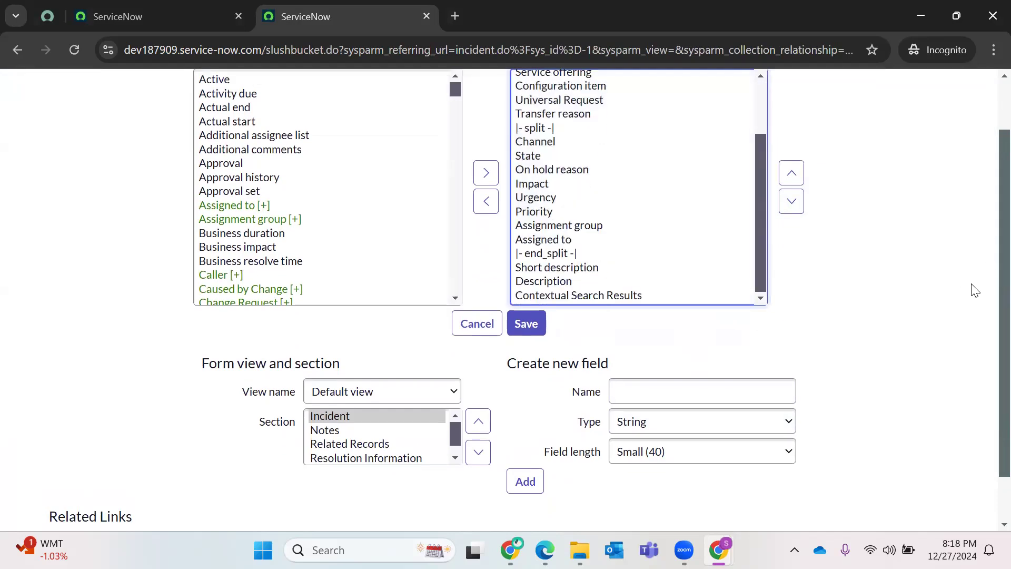
{"action": "scroll", "coordinate": [987, 378], "scroll_direction": "down", "scroll_amount": 1}
{"action": "scroll", "coordinate": [987, 253], "scroll_direction": "up", "scroll_amount": 3}
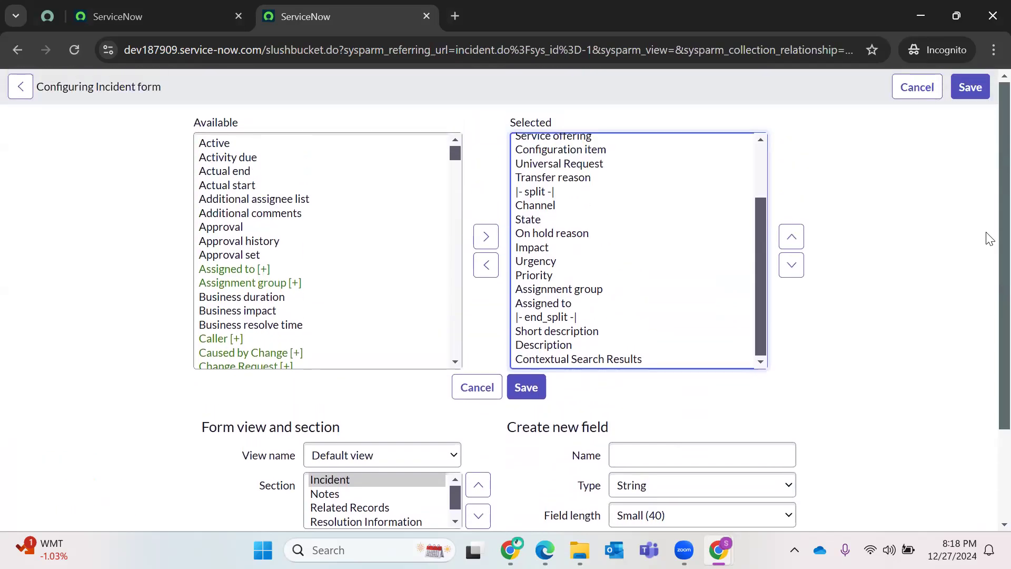
{"action": "scroll", "coordinate": [647, 253], "scroll_direction": "up", "scroll_amount": 3}
{"action": "left_click", "coordinate": [273, 255]}
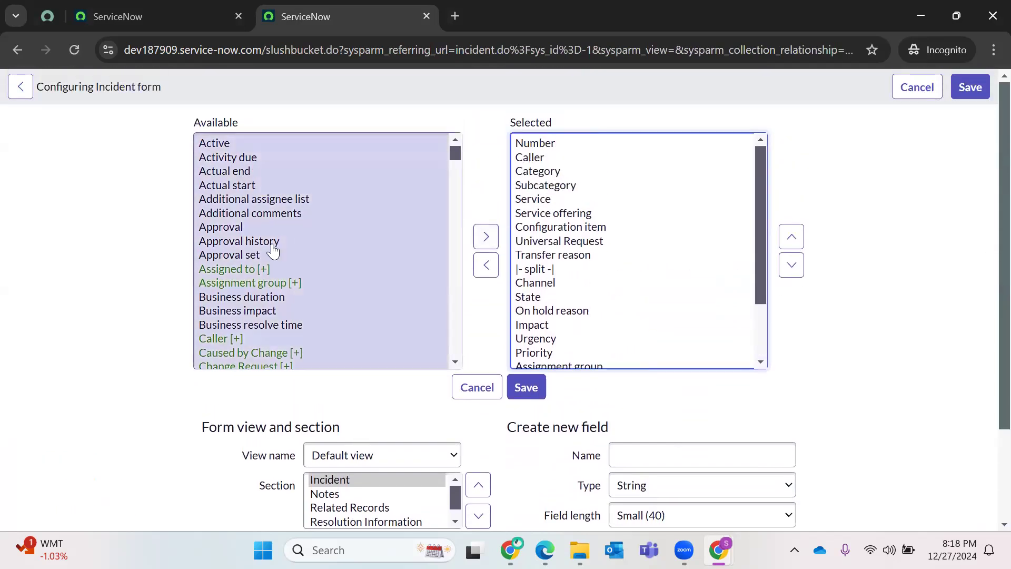
{"action": "left_click", "coordinate": [272, 268]}
{"action": "double_click", "coordinate": [272, 268]}
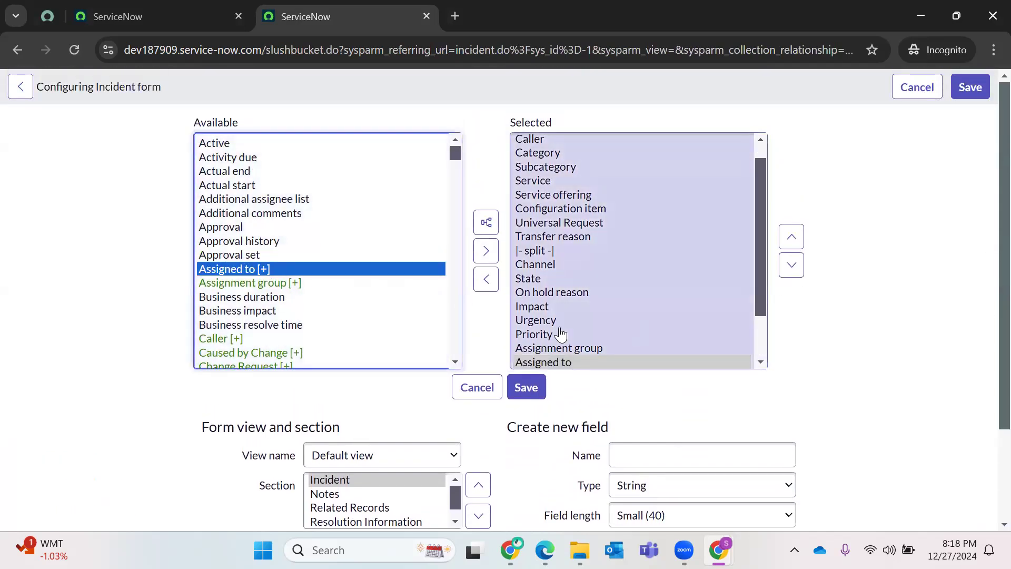
{"action": "left_click_drag", "start_coordinate": [764, 286], "coordinate": [781, 355]}
{"action": "left_click", "coordinate": [889, 353]}
- Create a new field named Impact1 of type Choice and add it to the Incident form layout
{"action": "scroll", "coordinate": [654, 339], "scroll_direction": "down", "scroll_amount": 2}
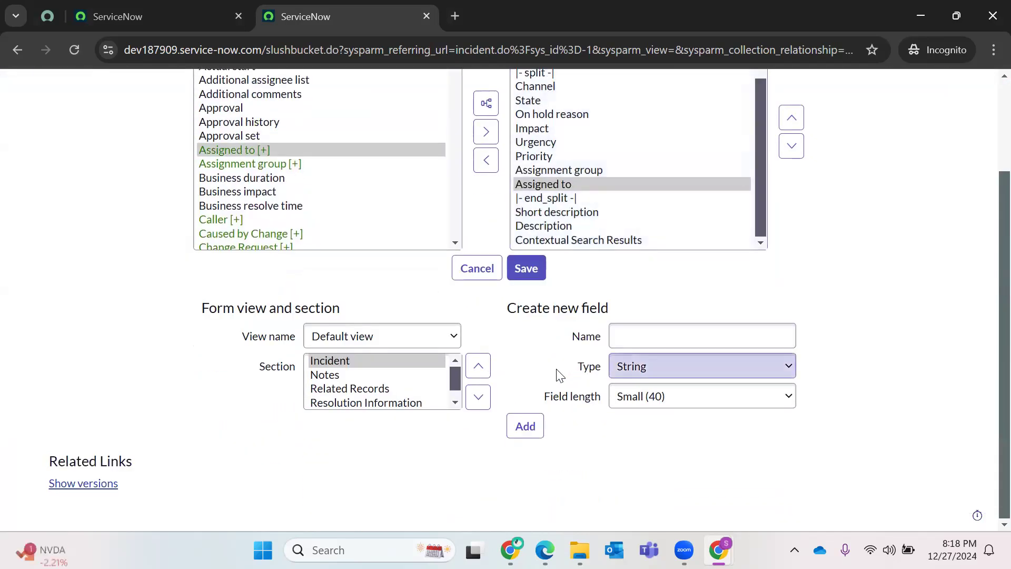
{"action": "left_click", "coordinate": [648, 329]}
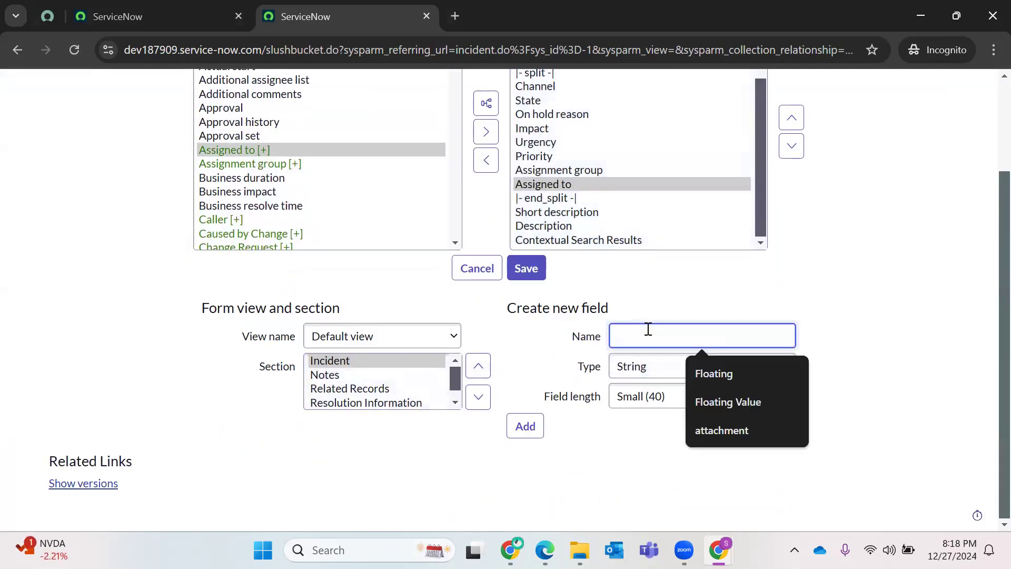
{"action": "type", "text": "Impact1"}
{"action": "left_click", "coordinate": [674, 375]}
{"action": "type", "text": "ch"}
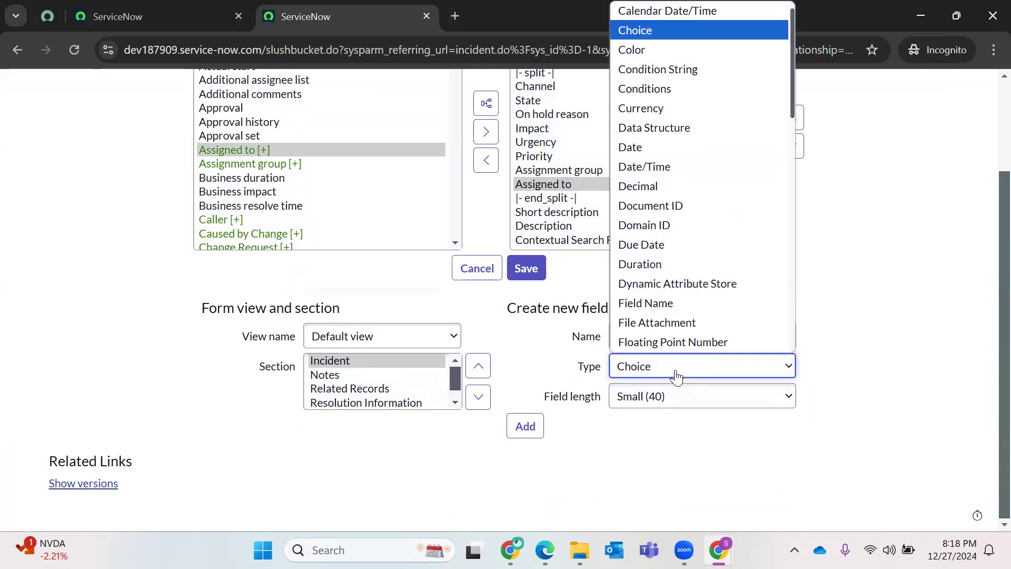
{"action": "key", "text": "Return"}
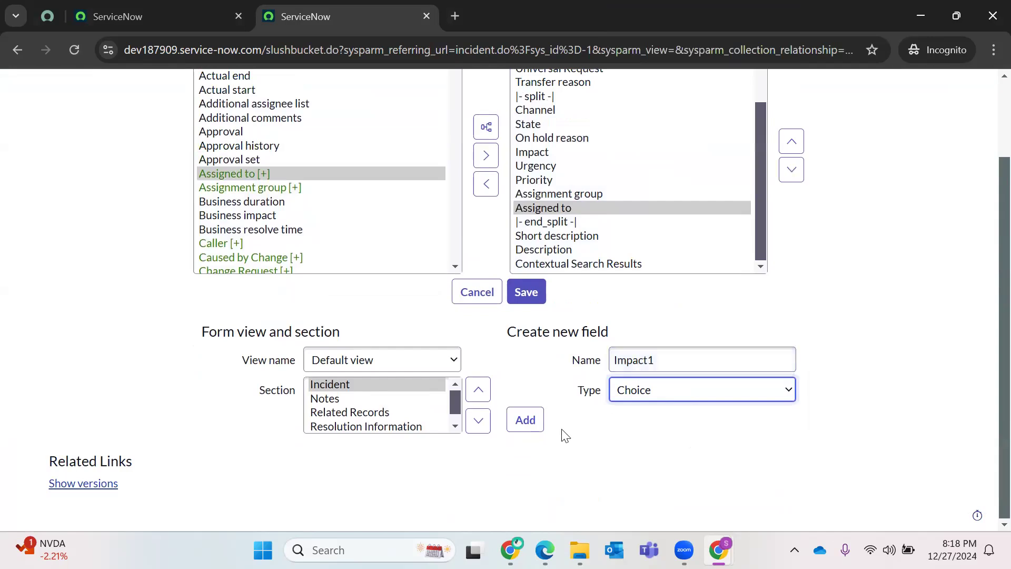
{"action": "left_click", "coordinate": [527, 420]}
- Create two more Choice fields named Urgency1 and Priority1 for the Incident form
{"action": "left_click", "coordinate": [667, 365]}
{"action": "type", "text": "Urgency1"}
{"action": "left_click", "coordinate": [537, 420]}
{"action": "left_click", "coordinate": [657, 359]}
{"action": "type", "text": "Priority1"}
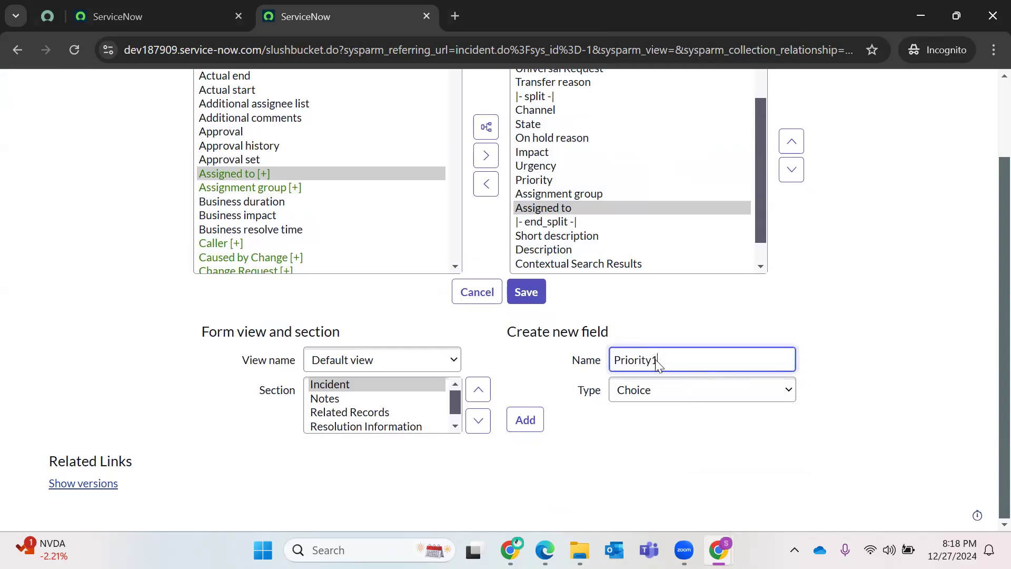
{"action": "left_click", "coordinate": [526, 419]}
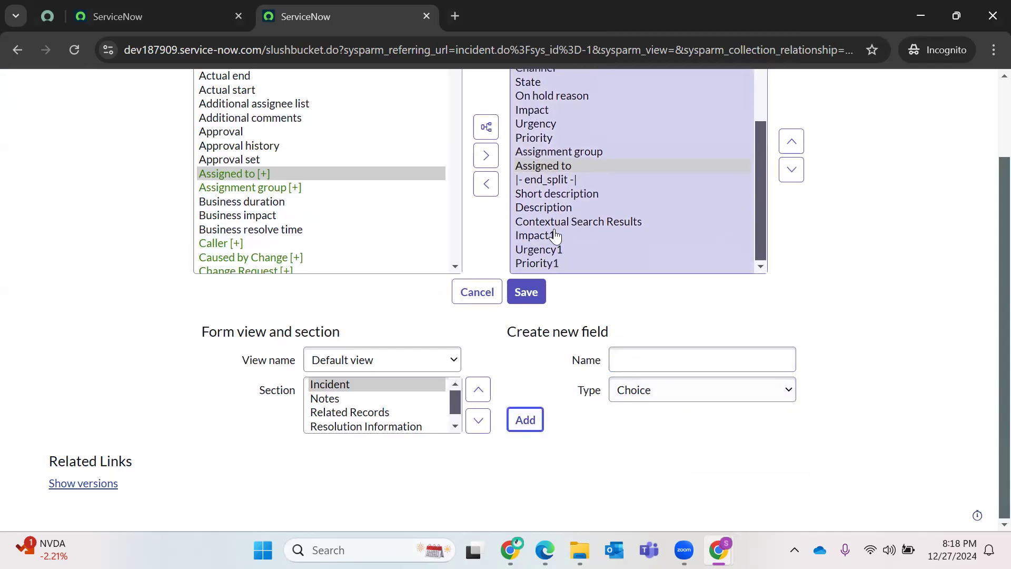
- Move Impact1, Urgency1 and Priority1 directly below Assigned to, ahead of the end split, and save the form layout
{"action": "left_click", "coordinate": [556, 235]}
{"action": "left_click", "coordinate": [566, 298]}
{"action": "left_click", "coordinate": [586, 268]}
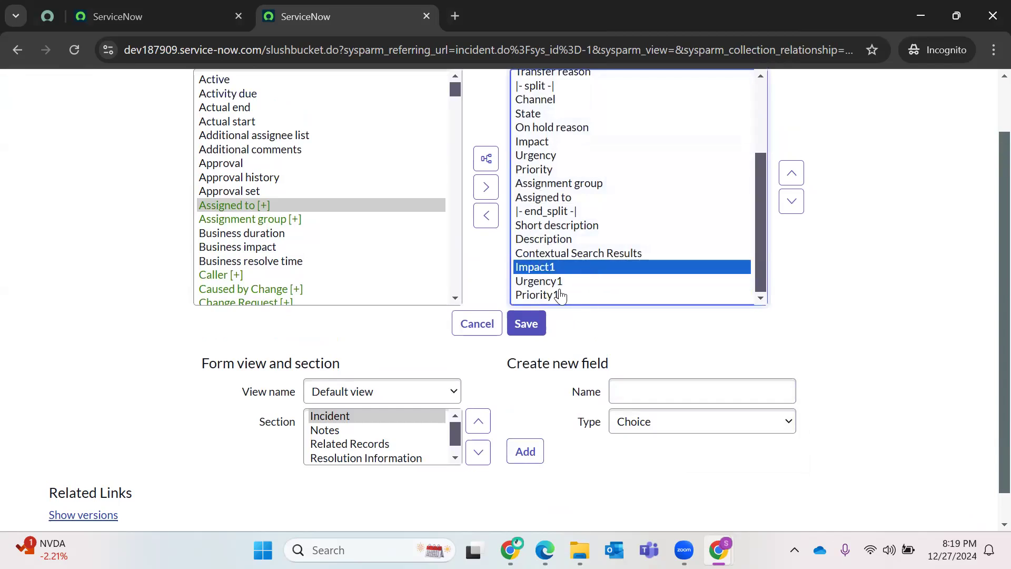
{"action": "left_click", "coordinate": [560, 297], "text": "shift"}
{"action": "left_click", "coordinate": [792, 174]}
{"action": "left_click", "coordinate": [792, 174]}
{"action": "left_click", "coordinate": [792, 174]}
{"action": "left_click", "coordinate": [792, 173]}
{"action": "left_click", "coordinate": [791, 174]}
{"action": "left_click", "coordinate": [792, 201]}
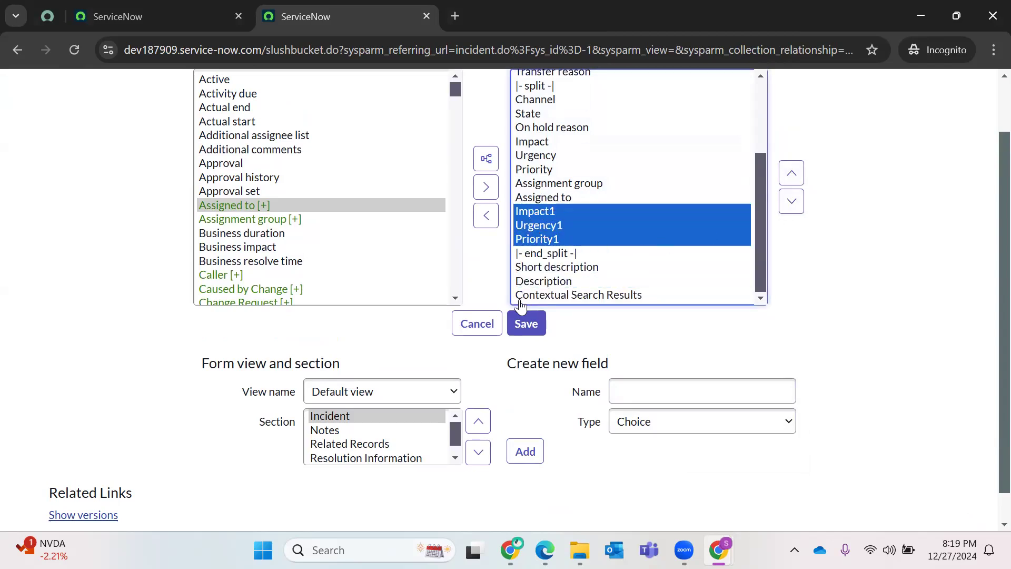
{"action": "left_click", "coordinate": [527, 323]}
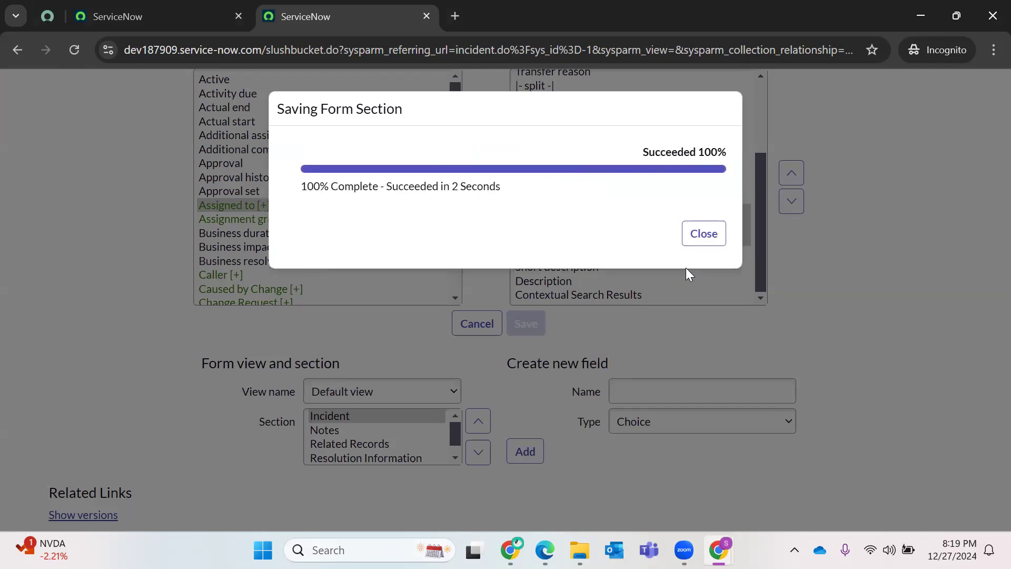
{"action": "left_click", "coordinate": [705, 236]}
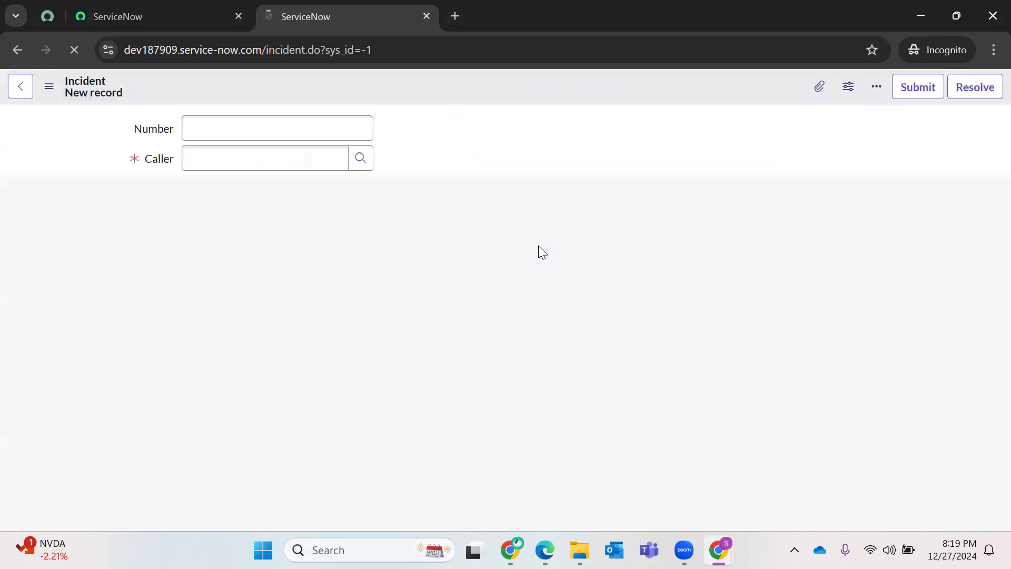
- Check the choice lists of Impact1, Urgency1 and Priority1, and open the choice configuration for Impact1
{"action": "left_click", "coordinate": [725, 343]}
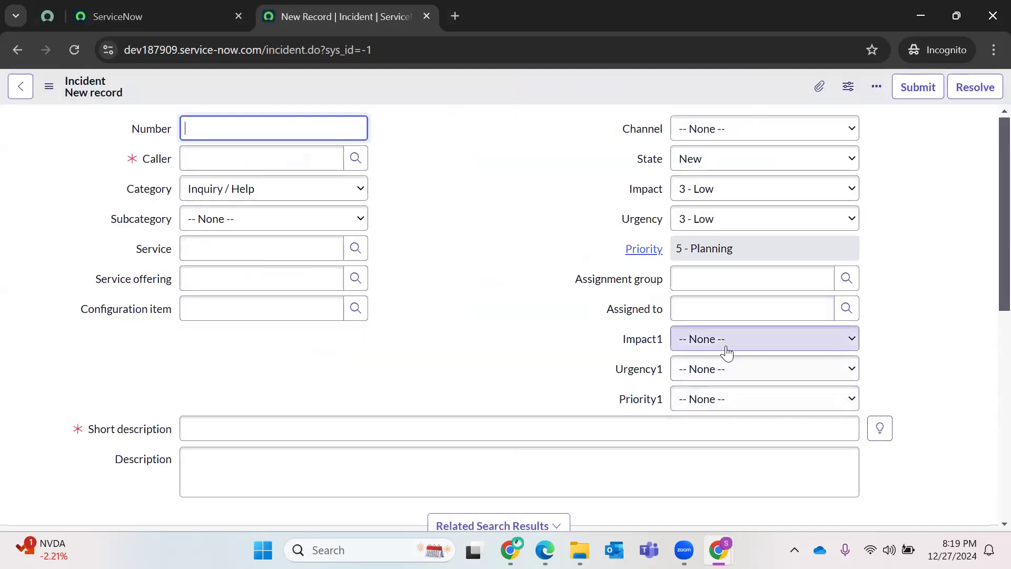
{"action": "key", "text": "Tab"}
{"action": "left_click", "coordinate": [735, 370]}
{"action": "left_click", "coordinate": [725, 396]}
{"action": "left_click", "coordinate": [589, 355]}
{"action": "left_click", "coordinate": [652, 347]}
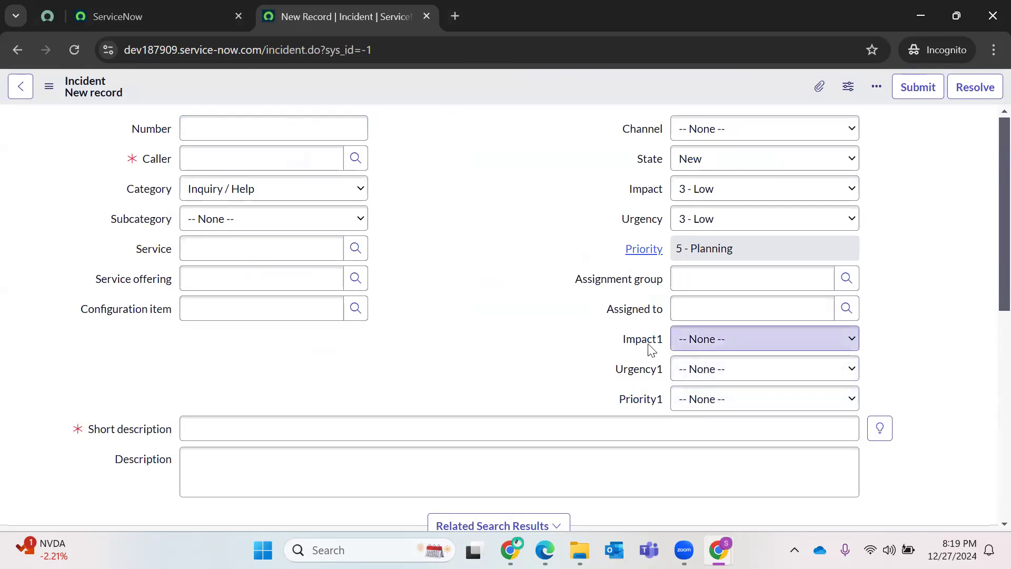
{"action": "right_click", "coordinate": [653, 346]}
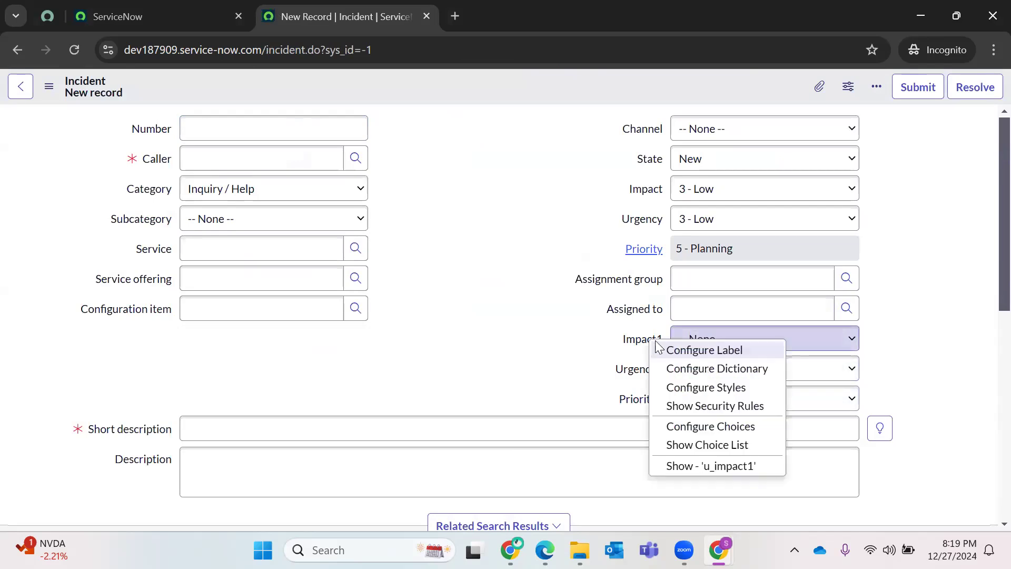
{"action": "left_click", "coordinate": [700, 426]}
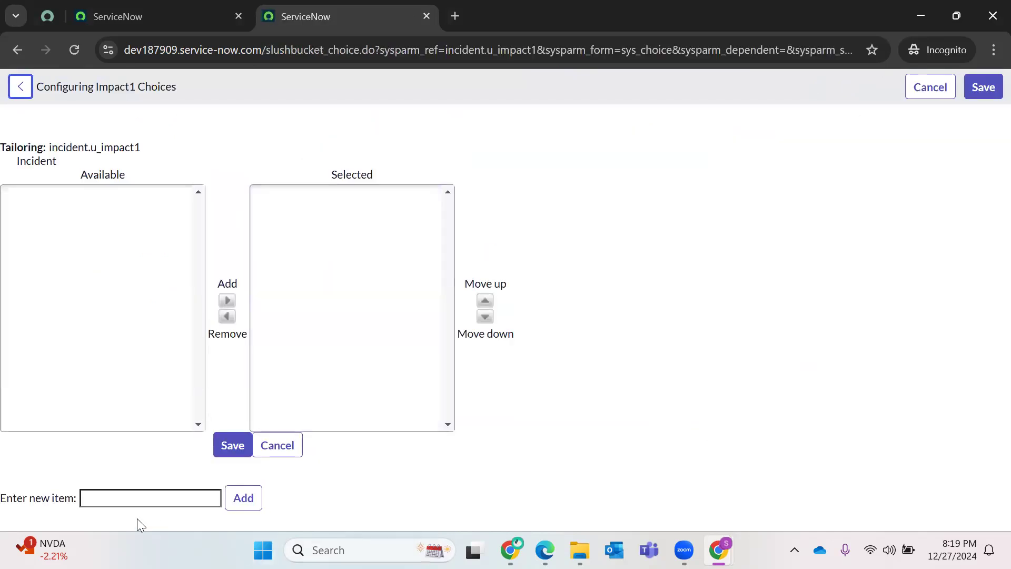
- Add the choices 1-High, 2-Moderate and 3-Low to Impact1 and save them
{"action": "left_click", "coordinate": [107, 505]}
{"action": "type", "text": "1-High"}
{"action": "key", "text": "Return"}
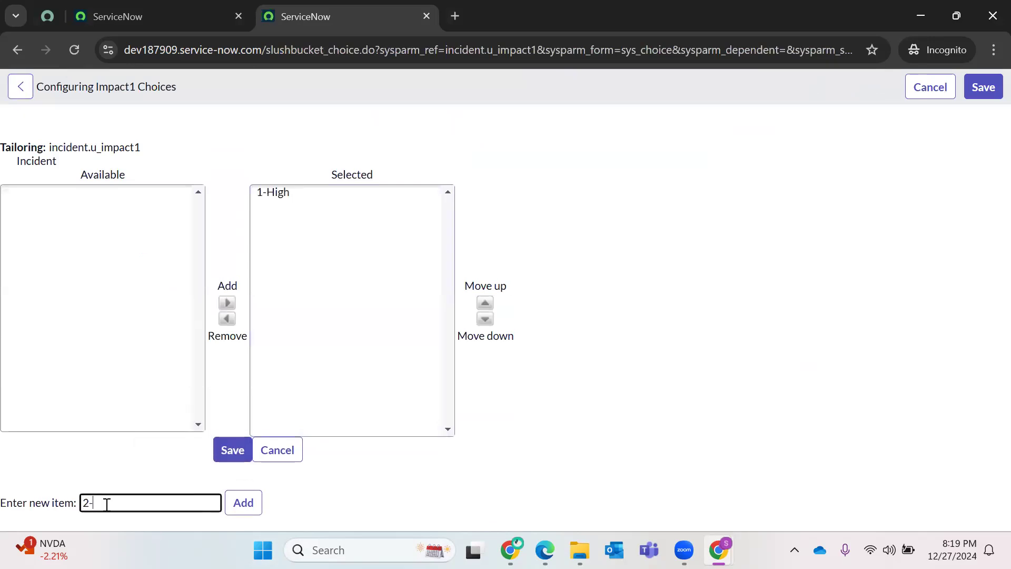
{"action": "type", "text": "2-Moderat"}
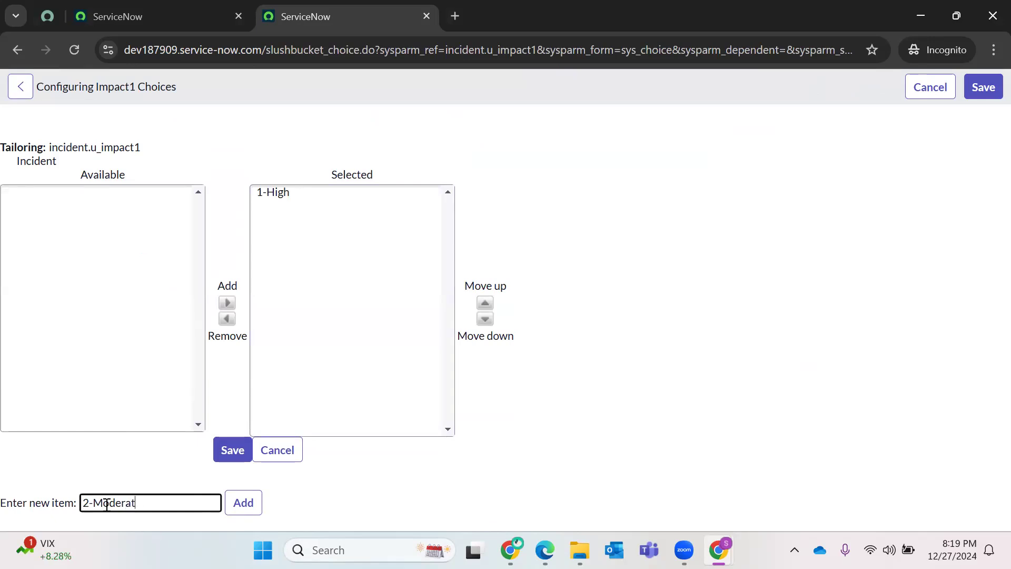
{"action": "type", "text": "e"}
{"action": "key", "text": "Return"}
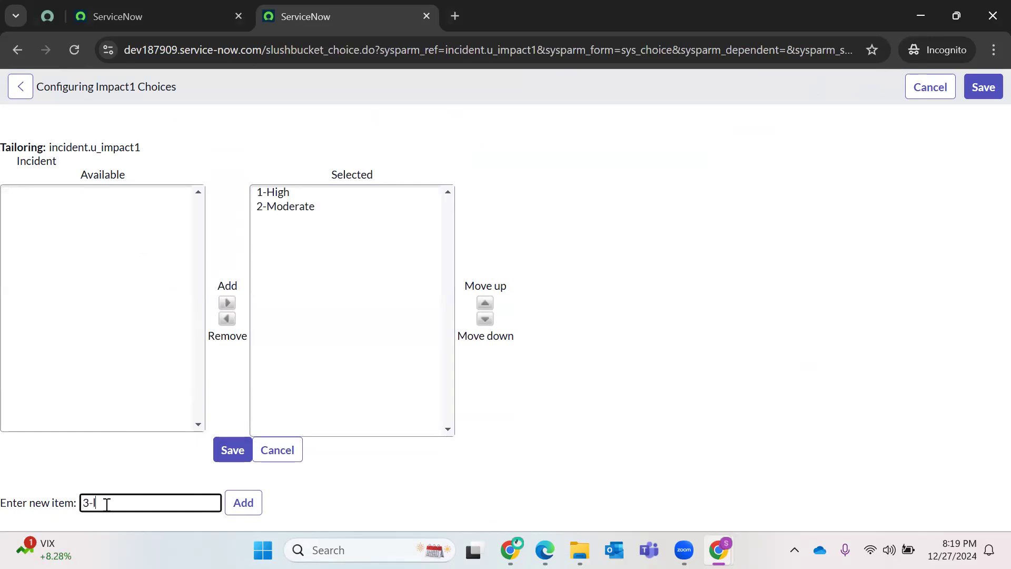
{"action": "type", "text": "3-Low"}
{"action": "key", "text": "Return"}
{"action": "left_click", "coordinate": [233, 450]}
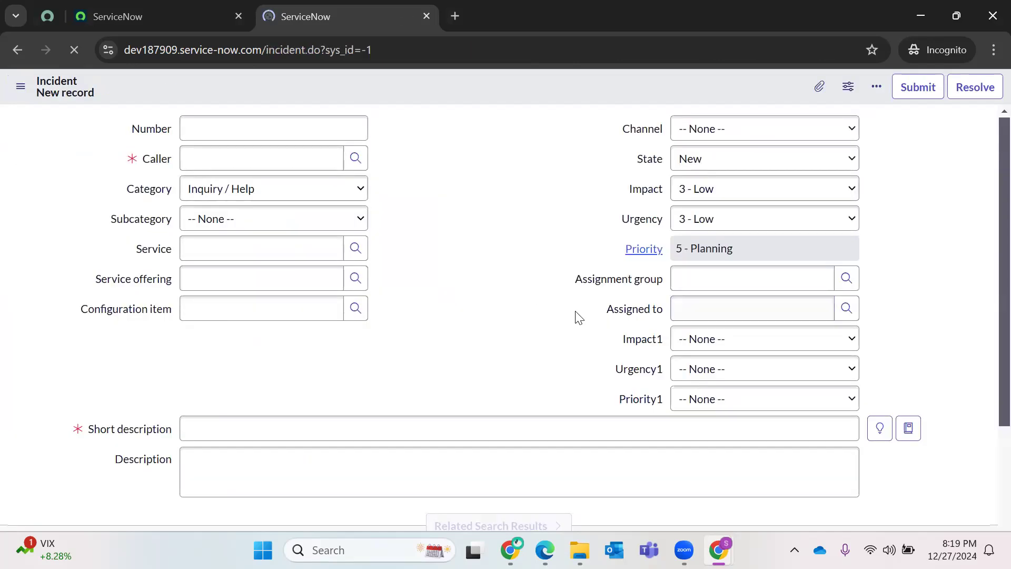
- Check the choice lists of Impact1 and Urgency1, and open the choice configuration for Urgency1
{"action": "left_click", "coordinate": [742, 337]}
{"action": "left_click", "coordinate": [484, 321]}
{"action": "left_click", "coordinate": [761, 372]}
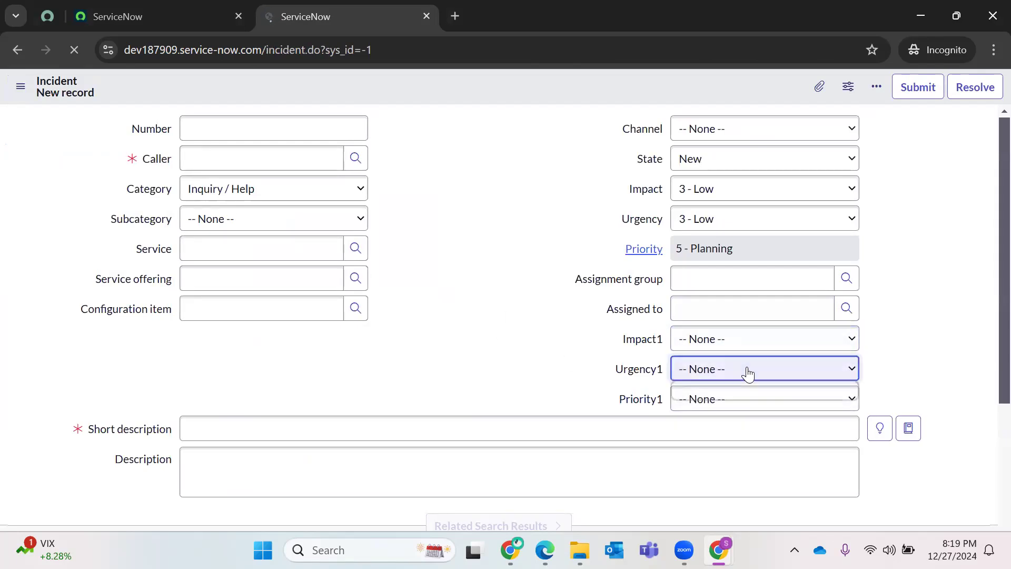
{"action": "left_click", "coordinate": [621, 370]}
{"action": "right_click", "coordinate": [622, 372]}
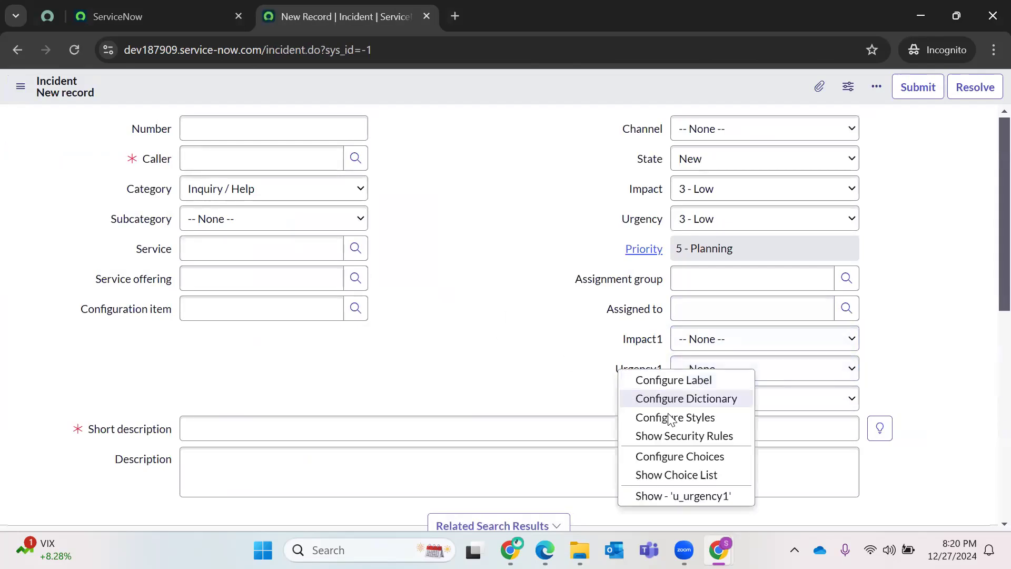
{"action": "left_click", "coordinate": [709, 458]}
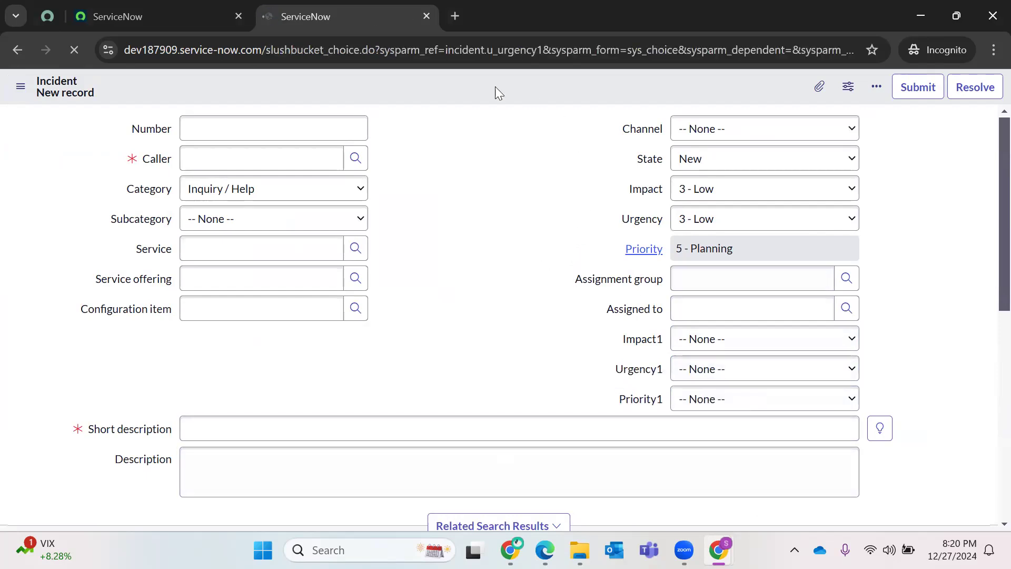
- Add 1-High and the other urgency levels as choices of Urgency1 and save them
{"action": "left_click", "coordinate": [126, 503]}
{"action": "type", "text": "1-High"}
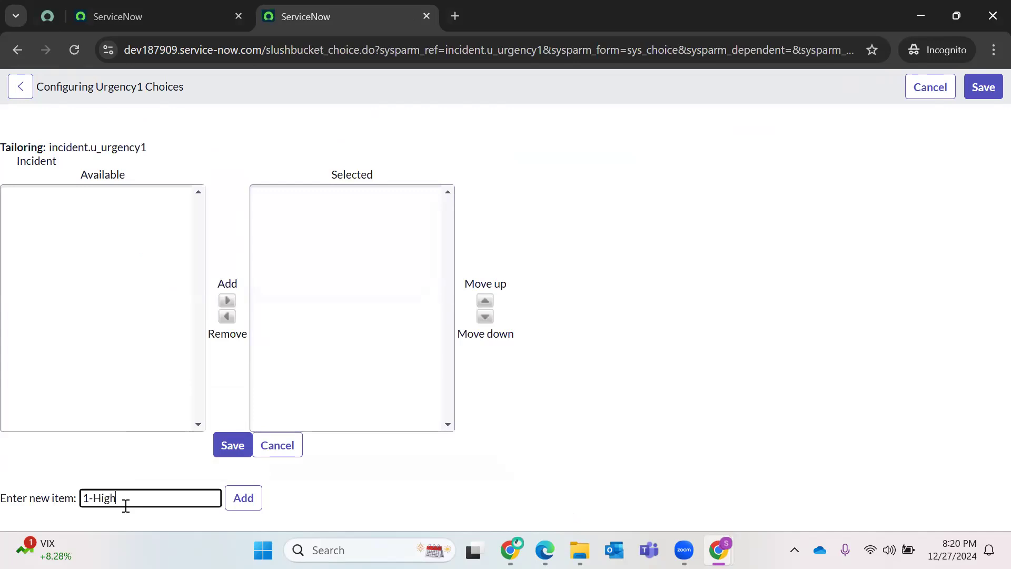
{"action": "key", "text": "Return"}
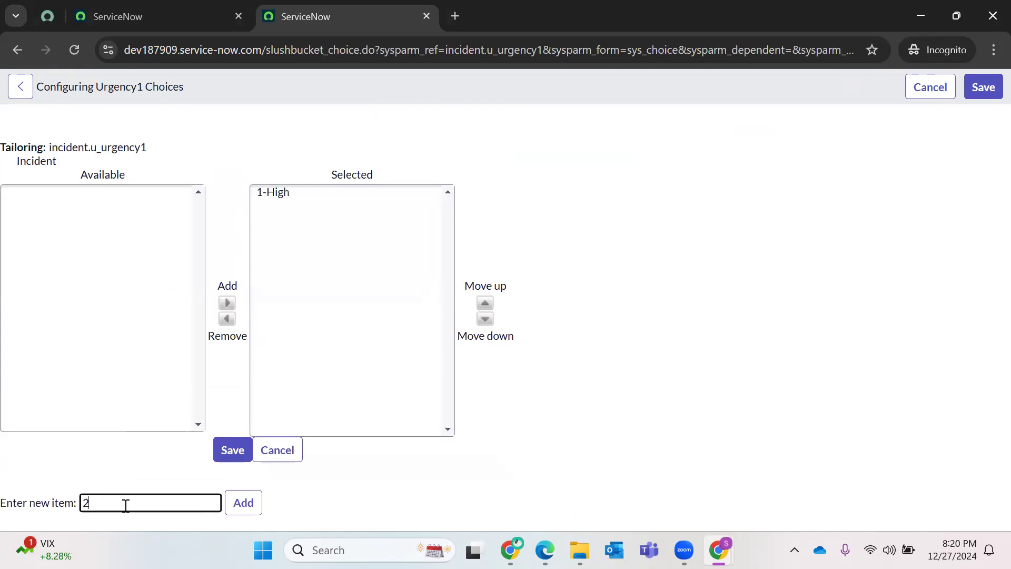
{"action": "key", "text": "Return"}
{"action": "key", "text": "Return"}
{"action": "left_click", "coordinate": [235, 448]}
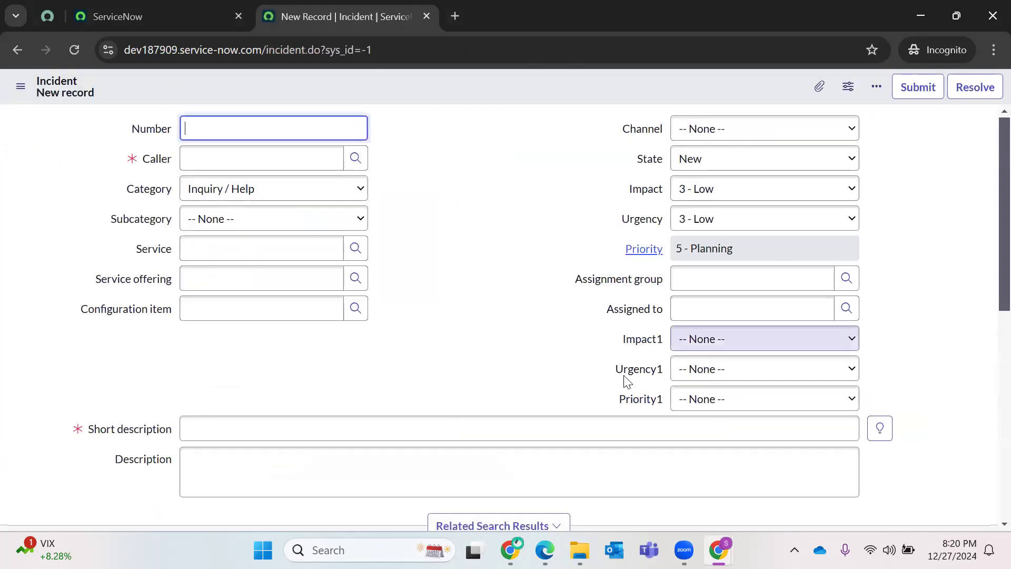
- Check the choice lists of Impact1, Urgency1 and Priority1 on the incident, and open the dictionary entry of Priority1
{"action": "left_click", "coordinate": [701, 338]}
{"action": "left_click", "coordinate": [590, 338]}
{"action": "left_click", "coordinate": [718, 367]}
{"action": "left_click", "coordinate": [581, 410]}
{"action": "left_click", "coordinate": [741, 405]}
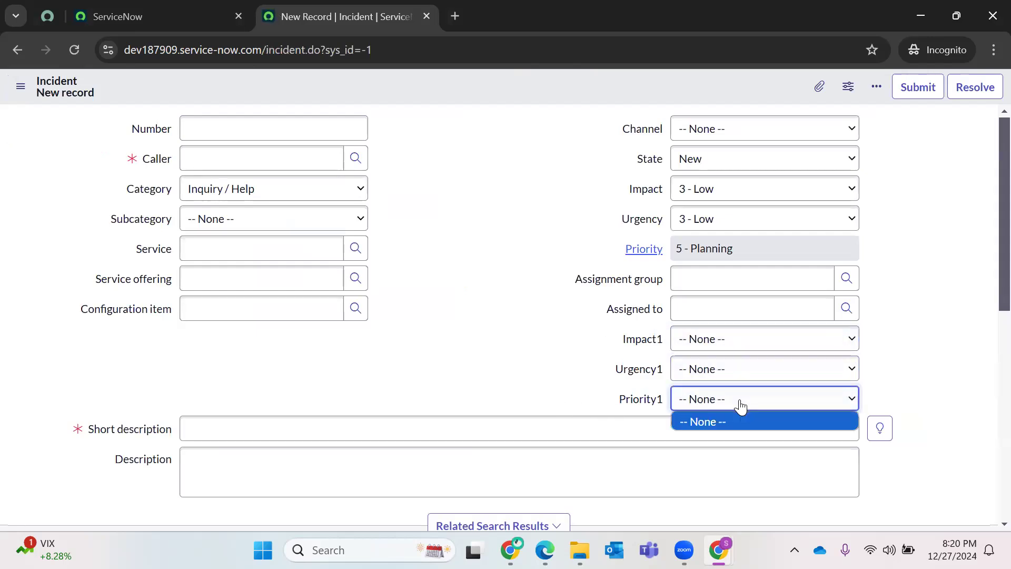
{"action": "left_click", "coordinate": [652, 406]}
{"action": "right_click", "coordinate": [648, 402]}
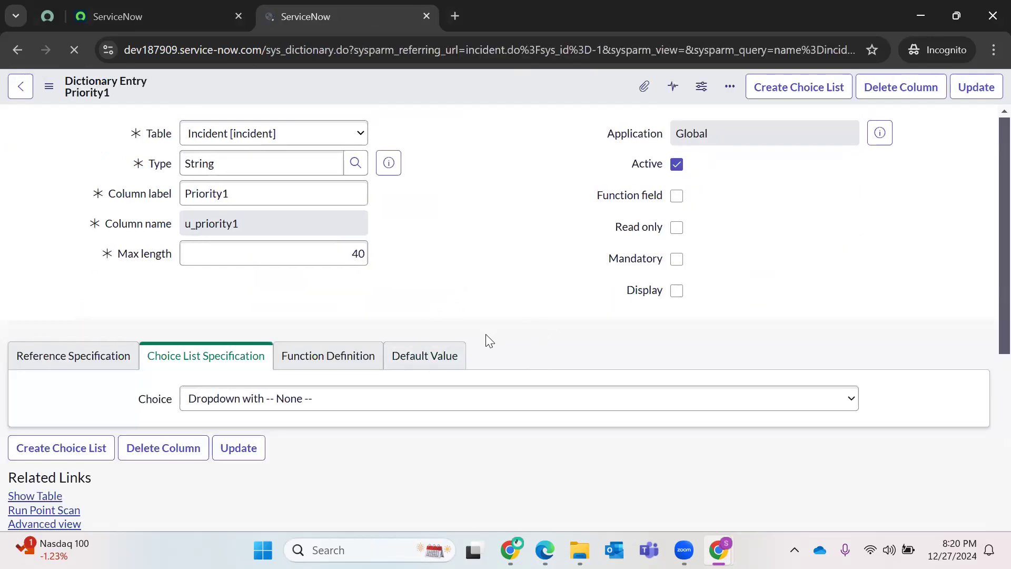
- Add a choice to Priority1 with label 1-Critical and value 1-Critical
{"action": "scroll", "coordinate": [486, 334], "scroll_direction": "down", "scroll_amount": 4}
{"action": "scroll", "coordinate": [318, 285], "scroll_direction": "up", "scroll_amount": 4}
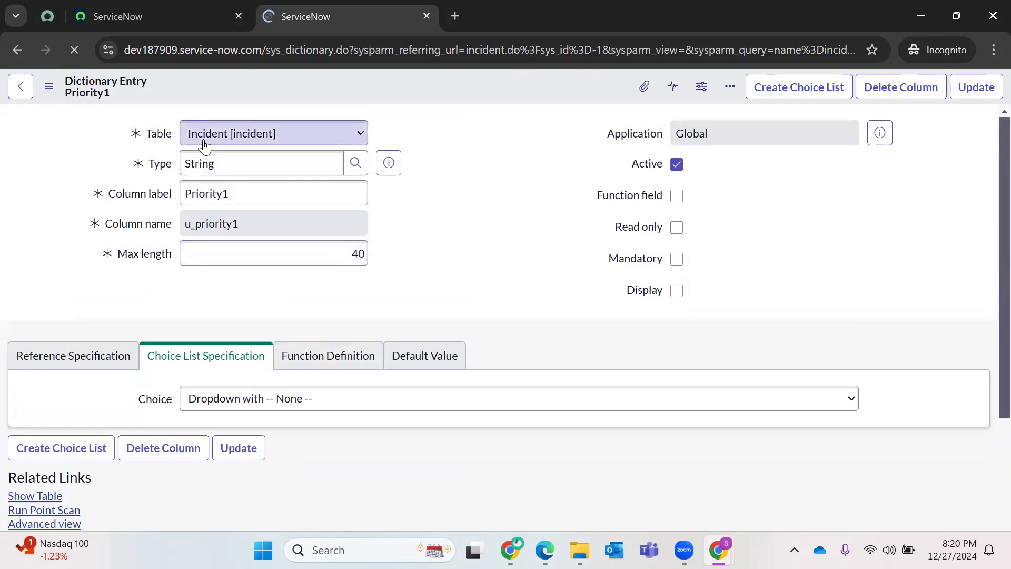
{"action": "scroll", "coordinate": [248, 316], "scroll_direction": "down", "scroll_amount": 3}
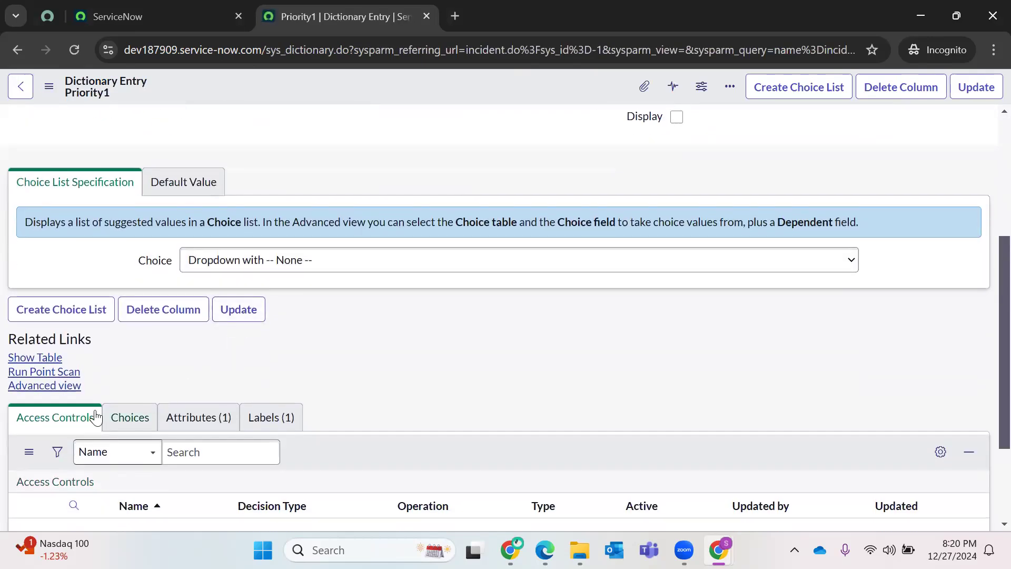
{"action": "scroll", "coordinate": [150, 313], "scroll_direction": "down", "scroll_amount": 3}
{"action": "left_click", "coordinate": [132, 283]}
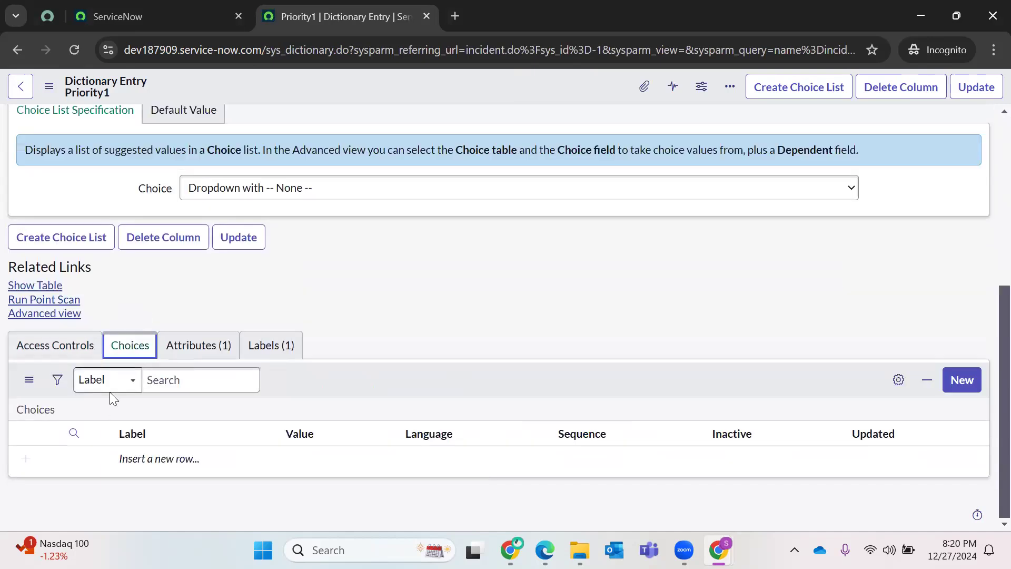
{"action": "double_click", "coordinate": [132, 459]}
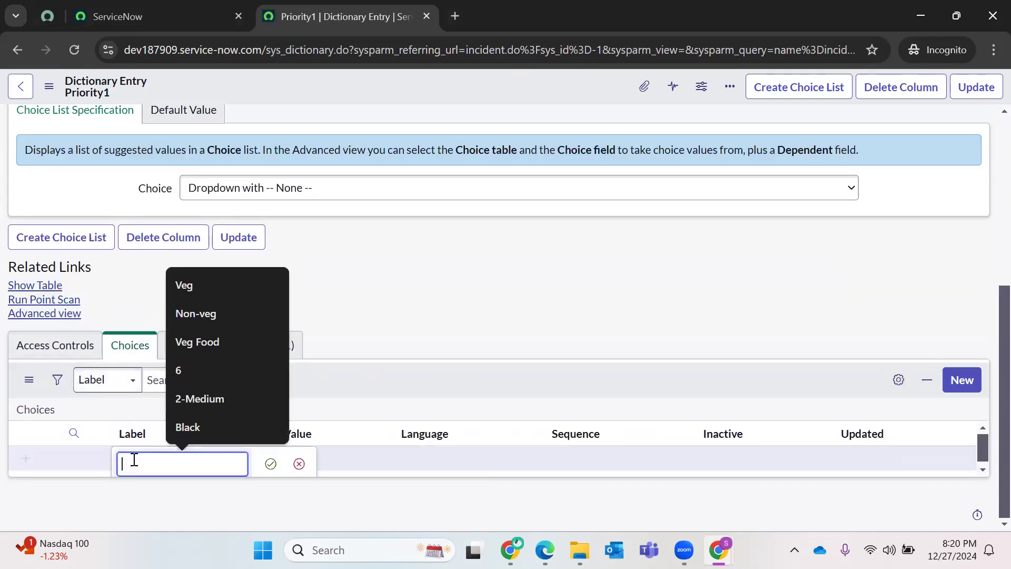
{"action": "type", "text": "1-c"}
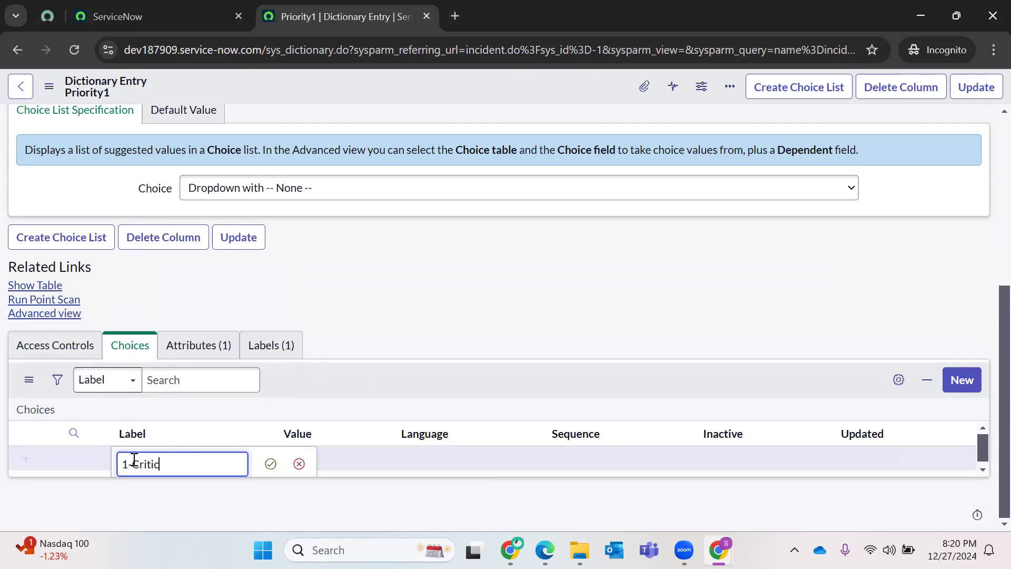
{"action": "type", "text": "ritical"}
{"action": "key", "text": "Return"}
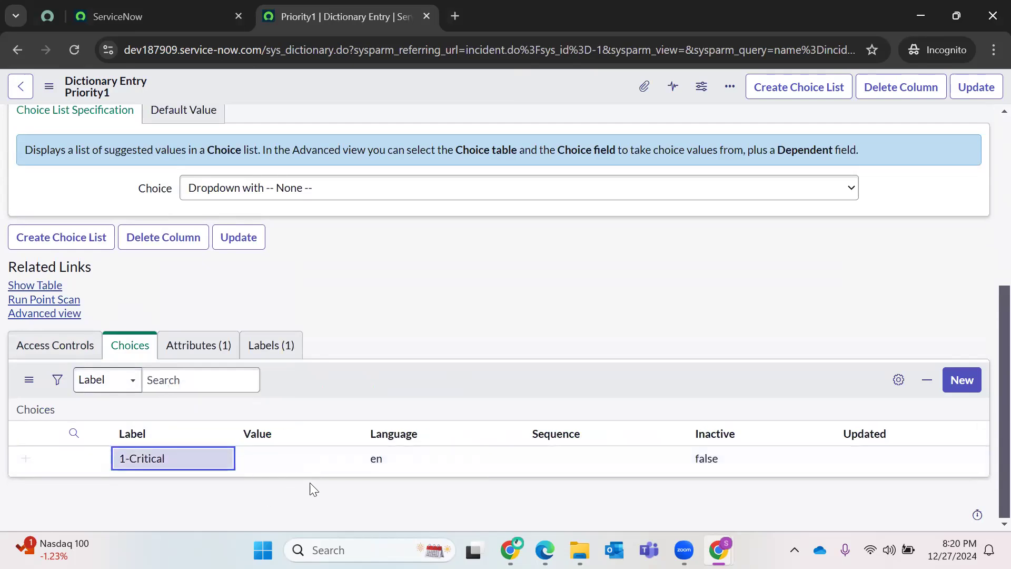
{"action": "left_click", "coordinate": [294, 458]}
{"action": "left_click", "coordinate": [294, 458]}
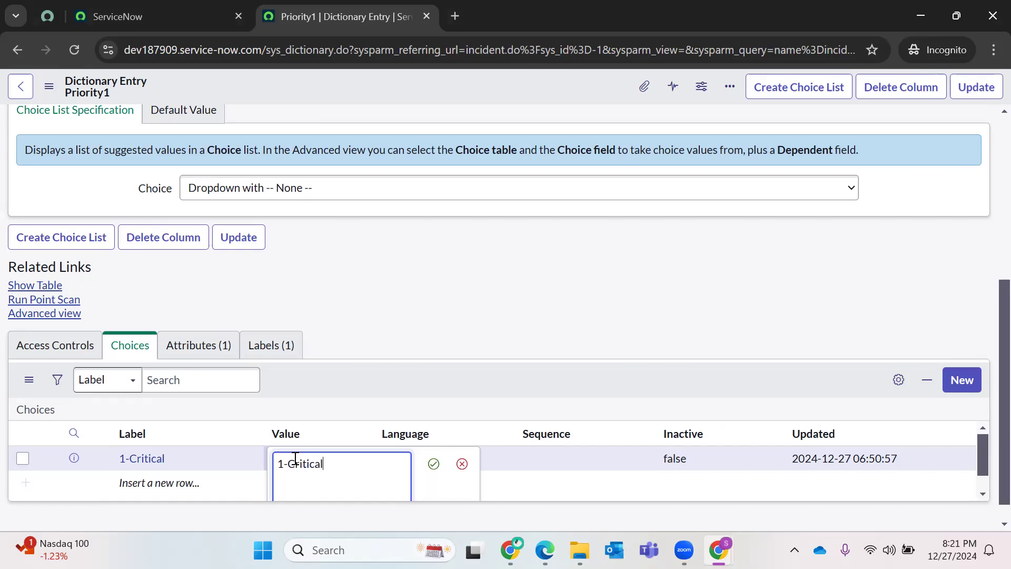
{"action": "key", "text": "Return"}
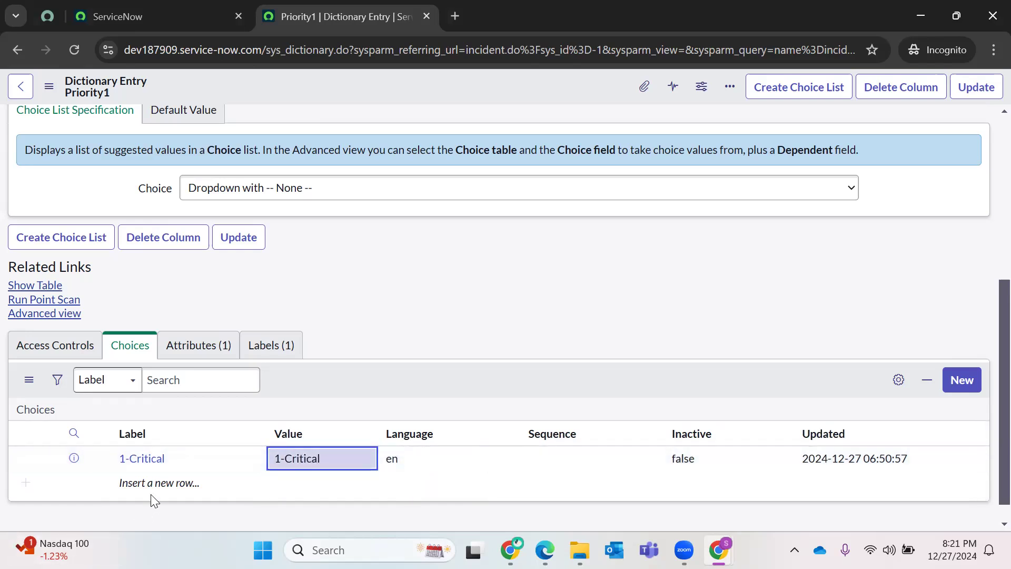
- Add a second Priority1 choice with label and value 2-High, and save the dictionary entry
{"action": "left_click", "coordinate": [160, 482]}
{"action": "left_click", "coordinate": [223, 478]}
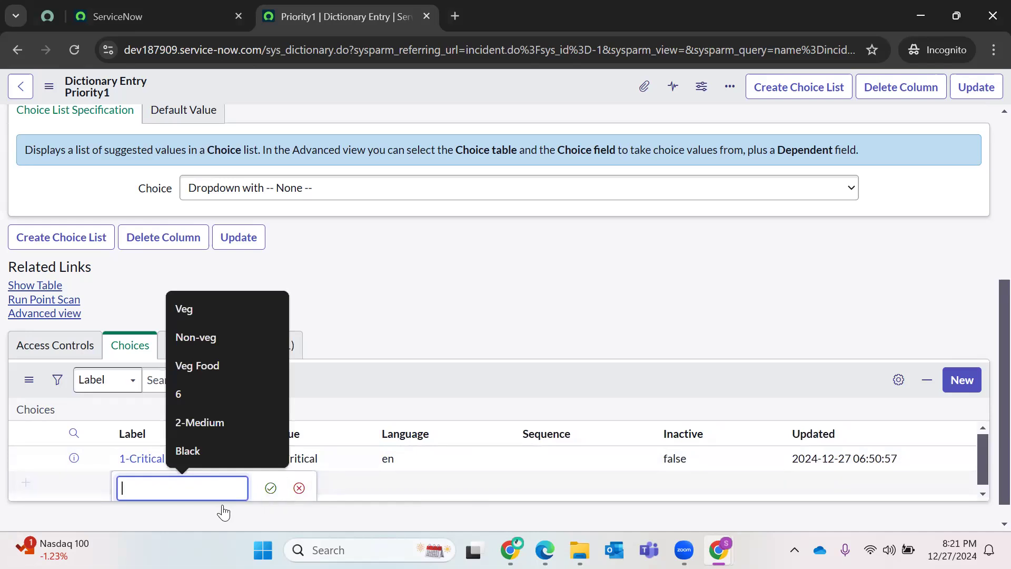
{"action": "type", "text": "2"}
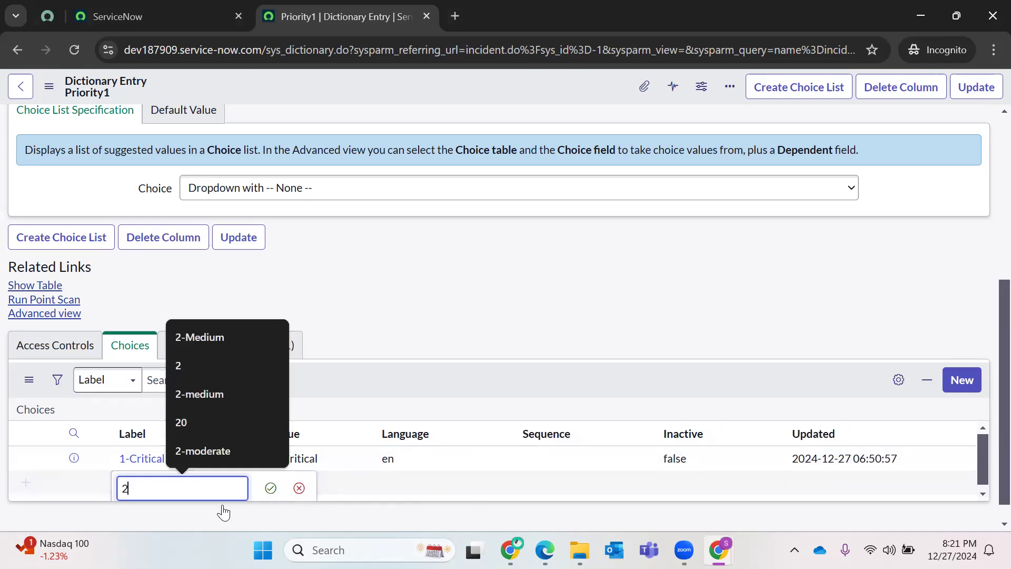
{"action": "type", "text": "-"}
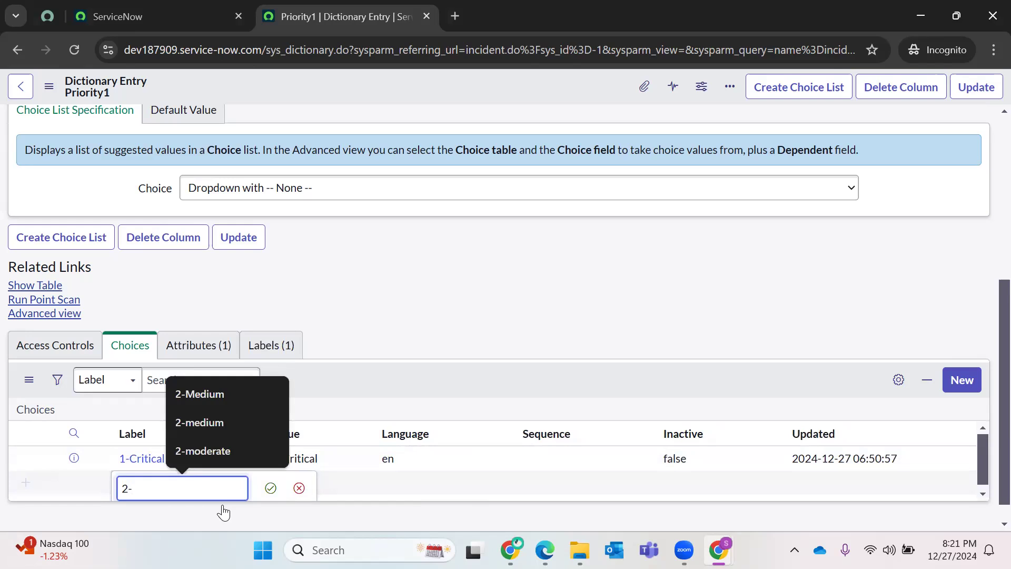
{"action": "type", "text": "Hug"}
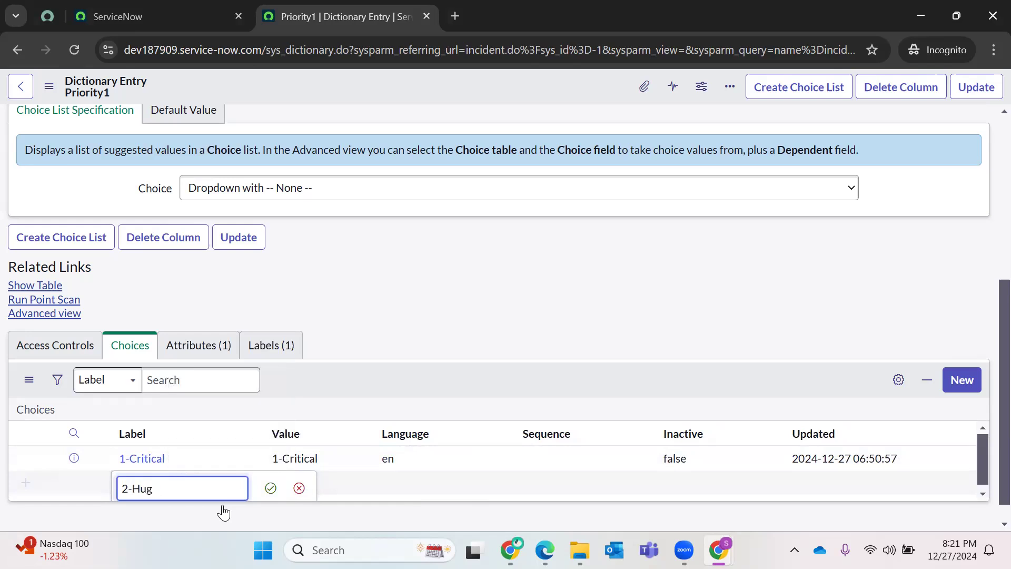
{"action": "type", "text": "hgh"}
{"action": "key", "text": "Return"}
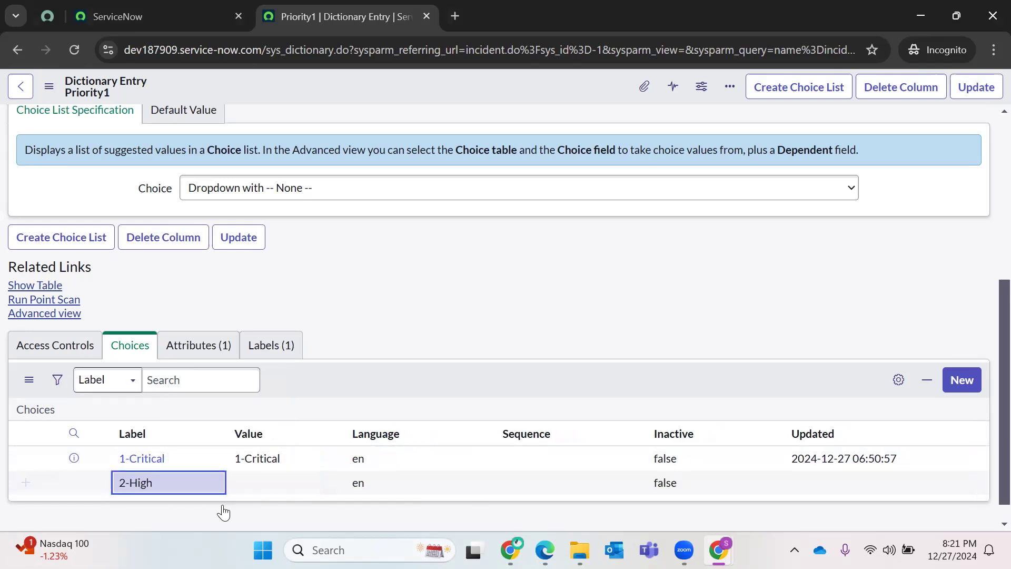
{"action": "double_click", "coordinate": [242, 483]}
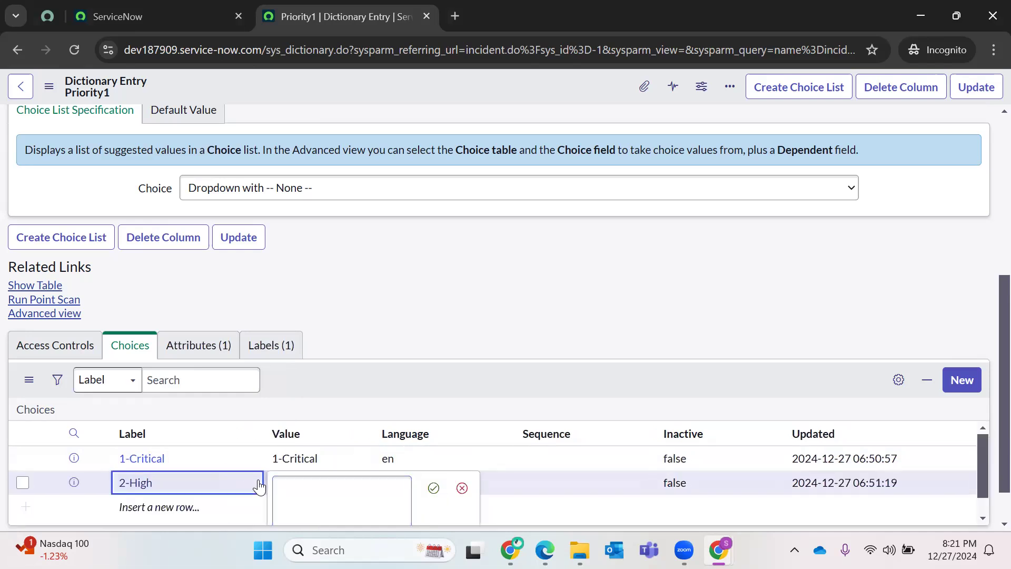
{"action": "double_click", "coordinate": [304, 486]}
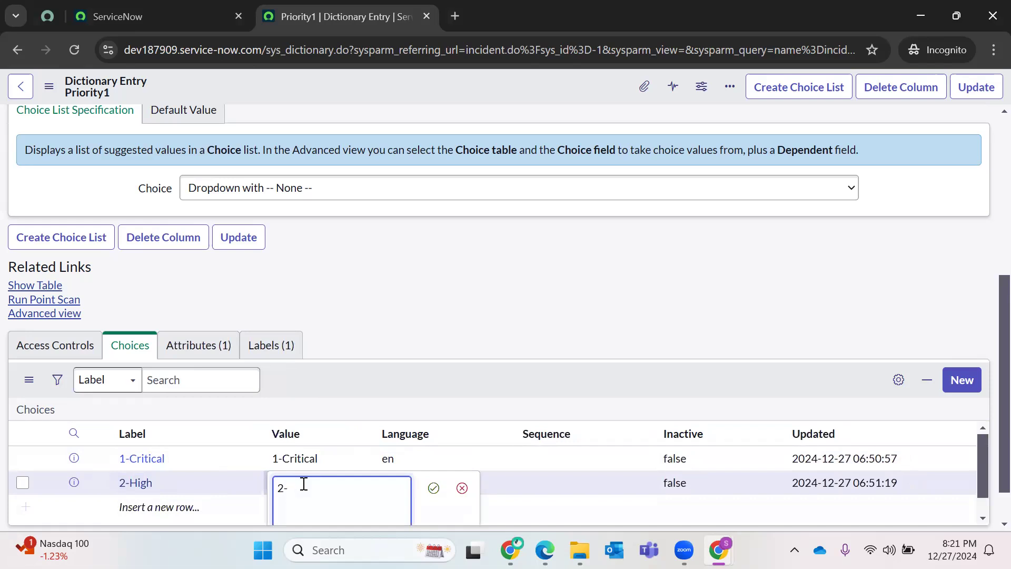
{"action": "key", "text": "Return"}
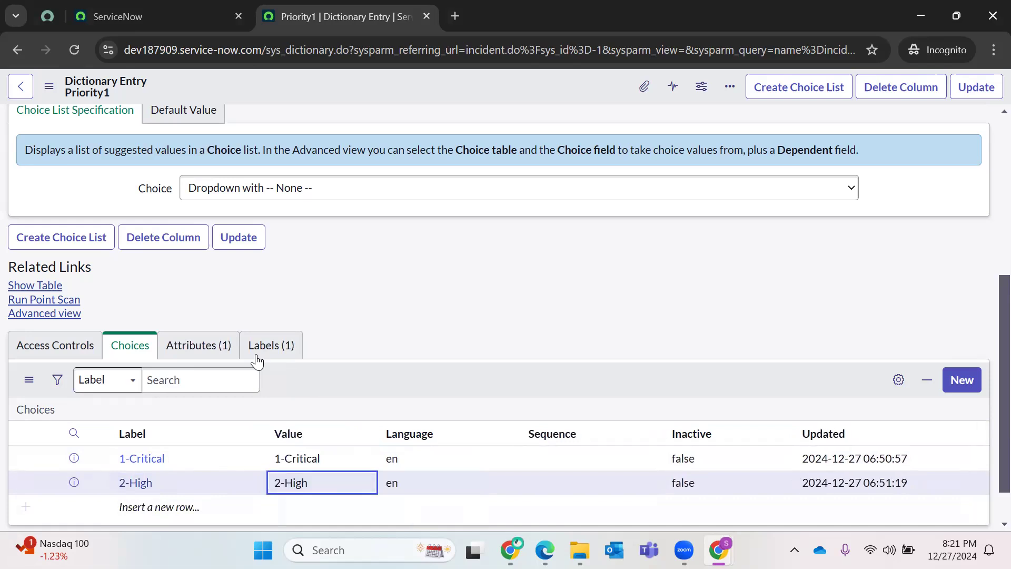
{"action": "right_click", "coordinate": [528, 91]}
{"action": "left_click", "coordinate": [551, 95]}
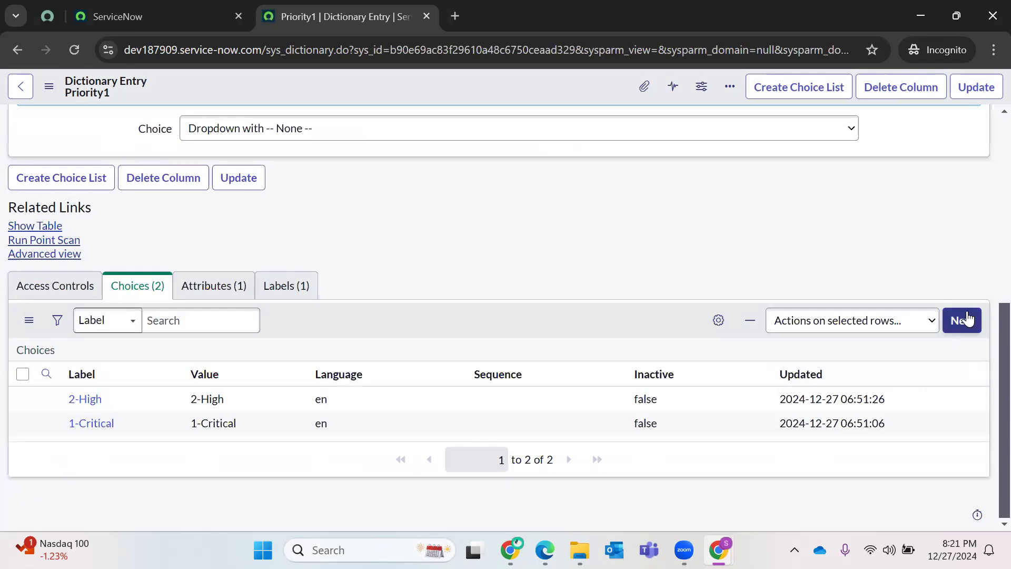
- Create a new choice record for Priority1 with label and value 3-Moderate, and save it
{"action": "left_click", "coordinate": [962, 320]}
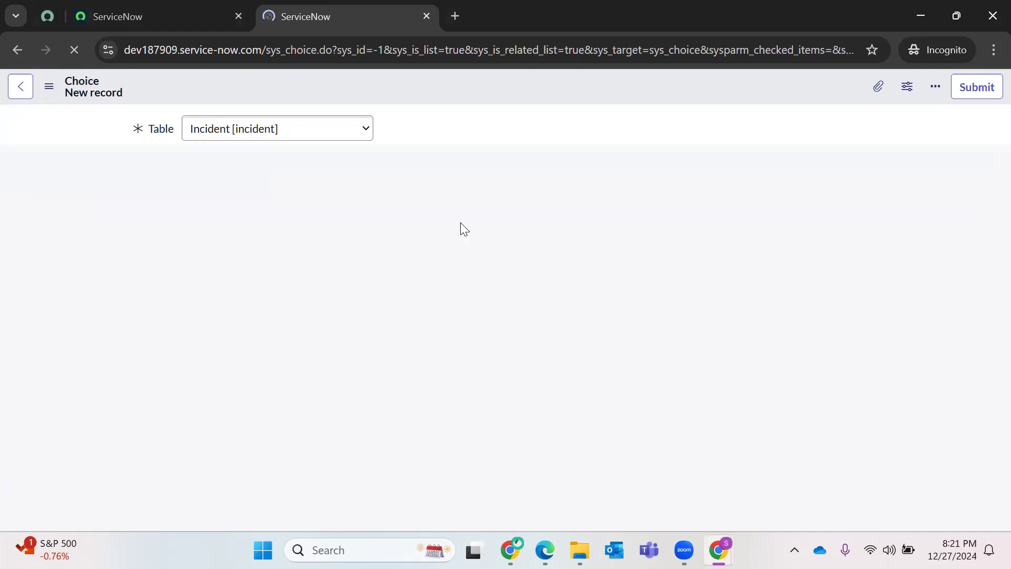
{"action": "left_click", "coordinate": [275, 219]}
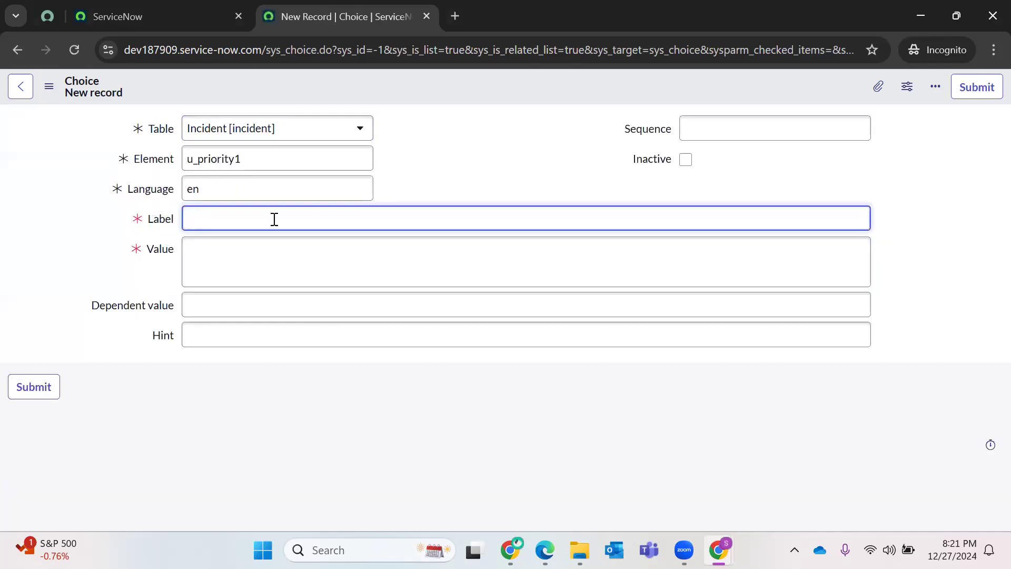
{"action": "type", "text": "3-moder"}
{"action": "key", "text": "BackSpace"}
{"action": "key", "text": "BackSpace"}
{"action": "key", "text": "BackSpace"}
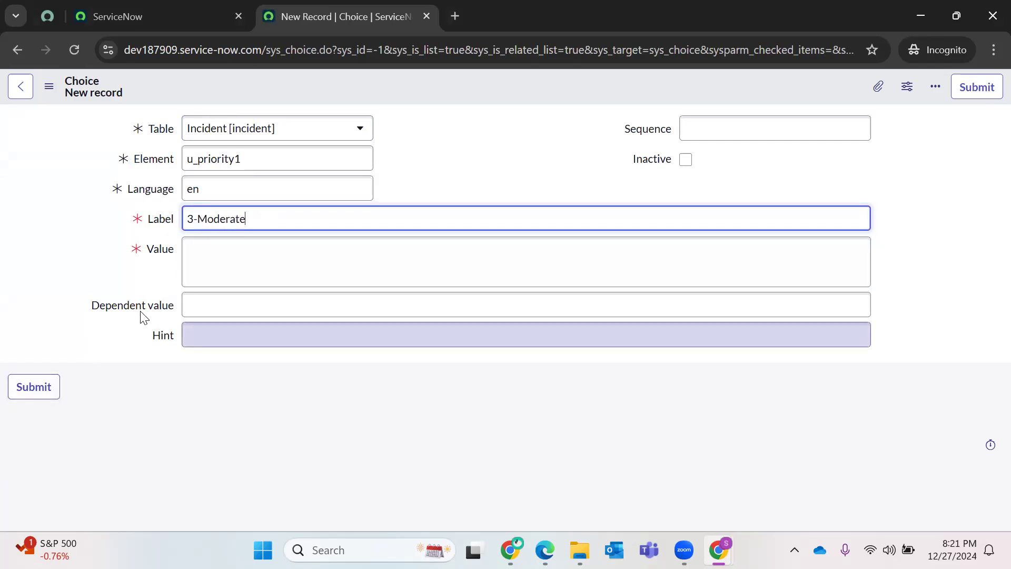
{"action": "triple_click", "coordinate": [218, 218]}
{"action": "key", "text": "ctrl+c"}
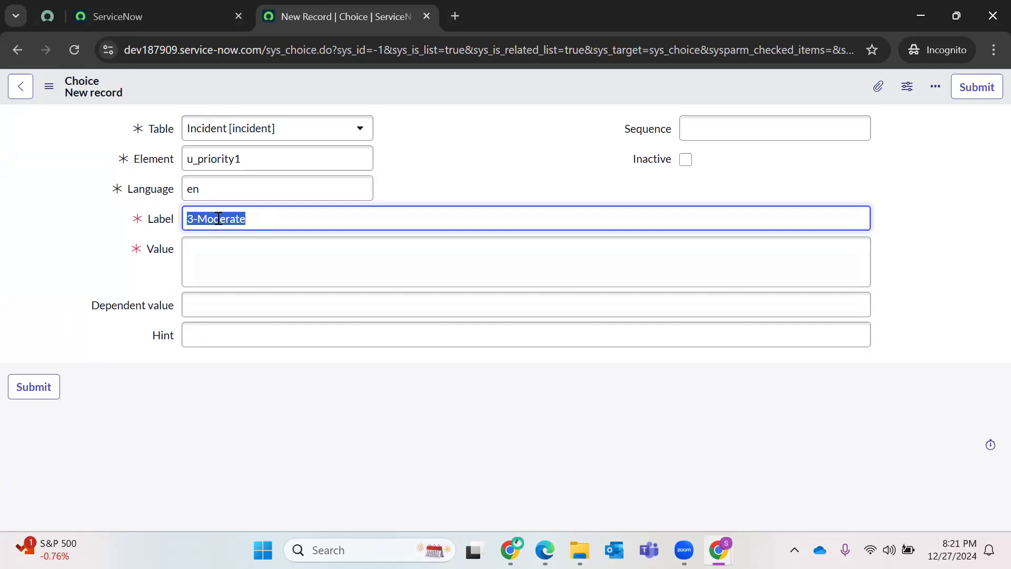
{"action": "left_click", "coordinate": [222, 261]}
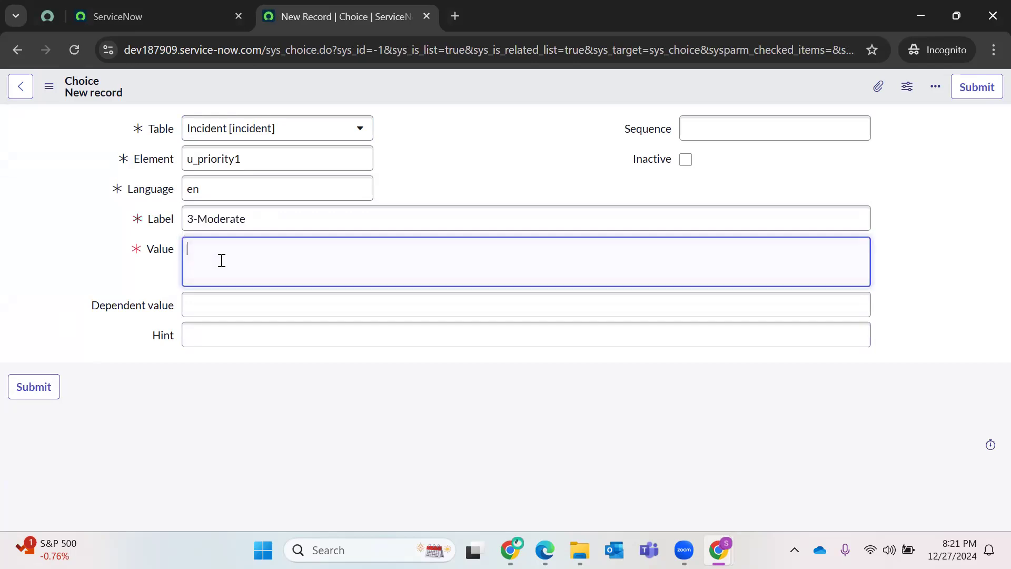
{"action": "key", "text": "ctrl+v"}
{"action": "left_click", "coordinate": [718, 122]}
{"action": "left_click", "coordinate": [162, 370]}
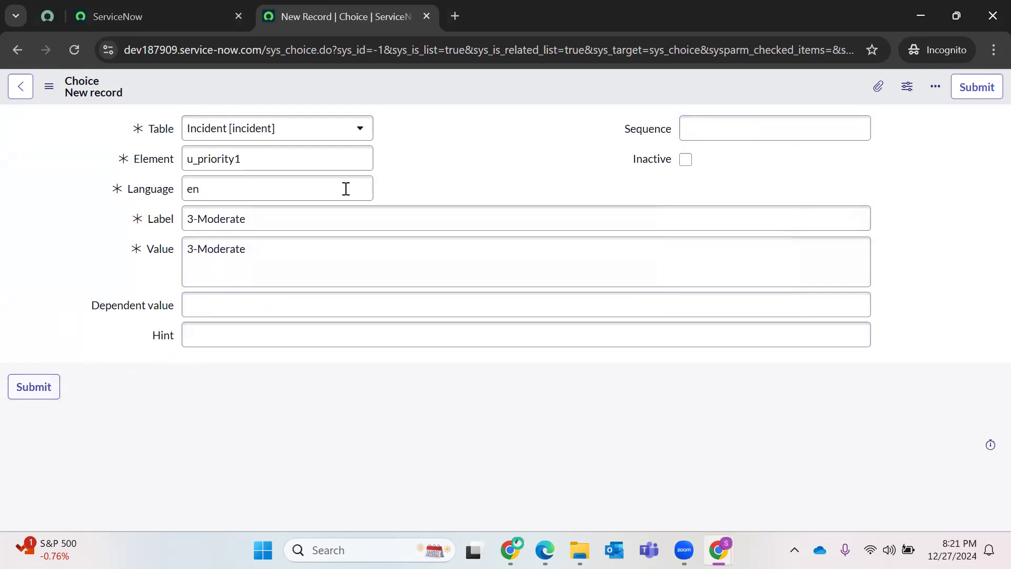
{"action": "right_click", "coordinate": [422, 85]}
{"action": "left_click", "coordinate": [456, 96]}
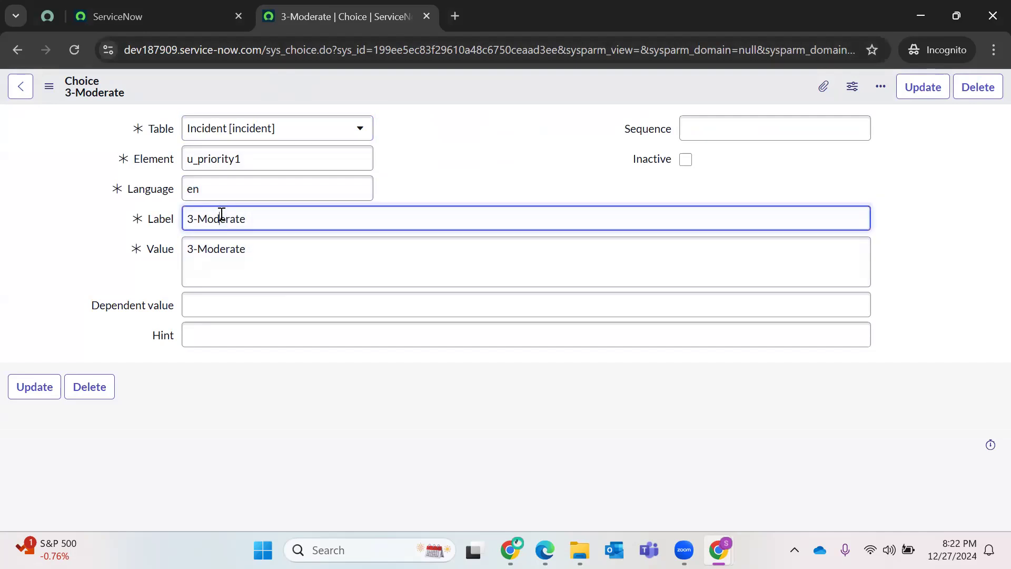
- Change the label and value to 4-Low and insert it as a separate Priority1 choice, staying on the new record
{"action": "triple_click", "coordinate": [222, 215]}
{"action": "key", "text": "BackSpace"}
{"action": "type", "text": "4-Low"}
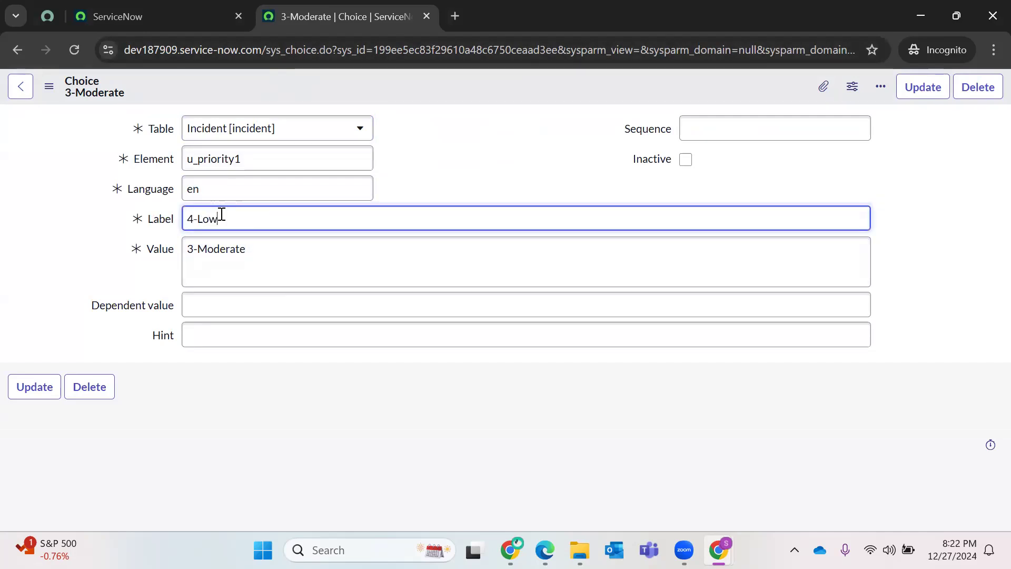
{"action": "triple_click", "coordinate": [191, 248]}
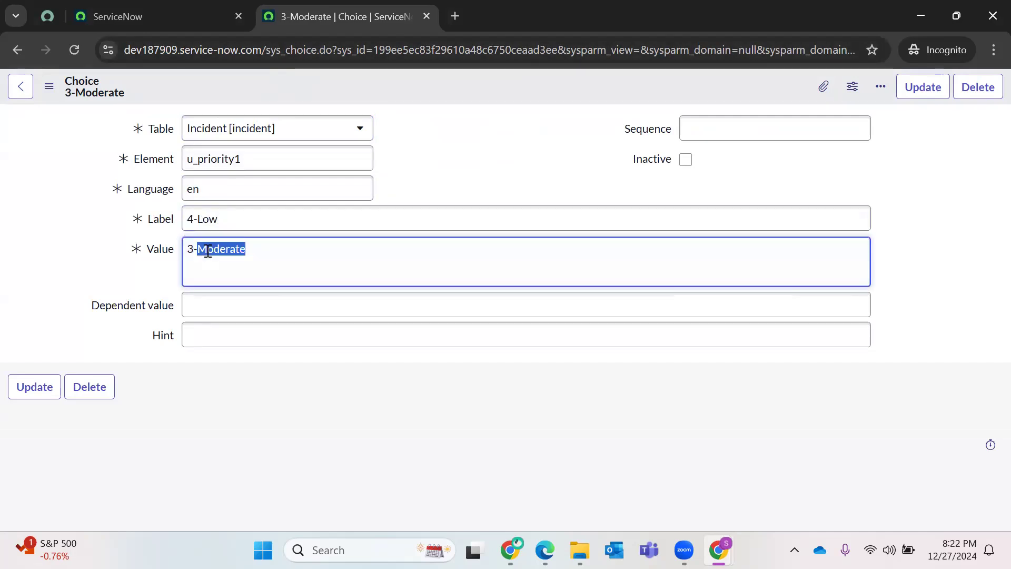
{"action": "key", "text": "BackSpace"}
{"action": "type", "text": "4-Low"}
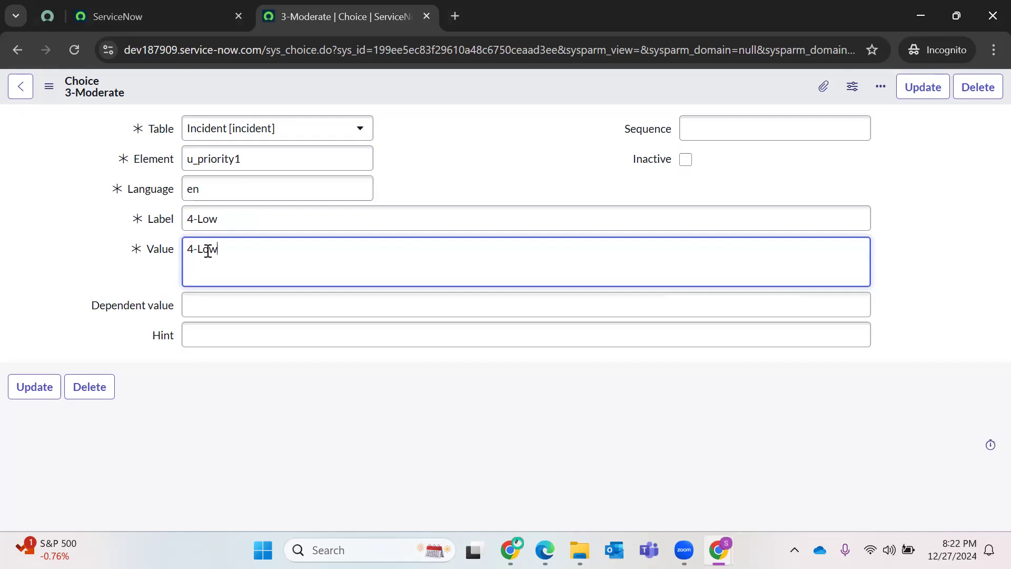
{"action": "right_click", "coordinate": [395, 83]}
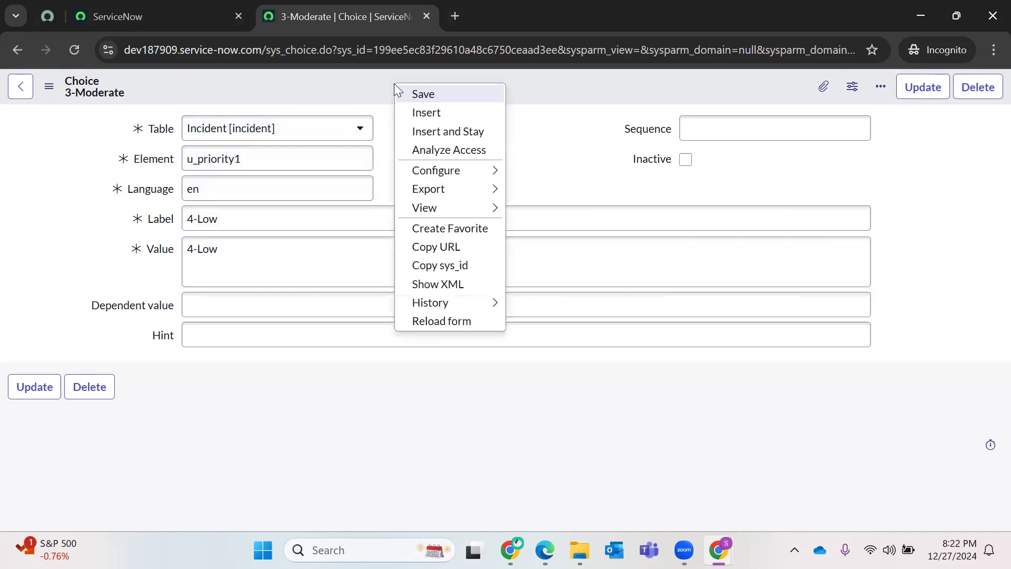
{"action": "left_click", "coordinate": [447, 138]}
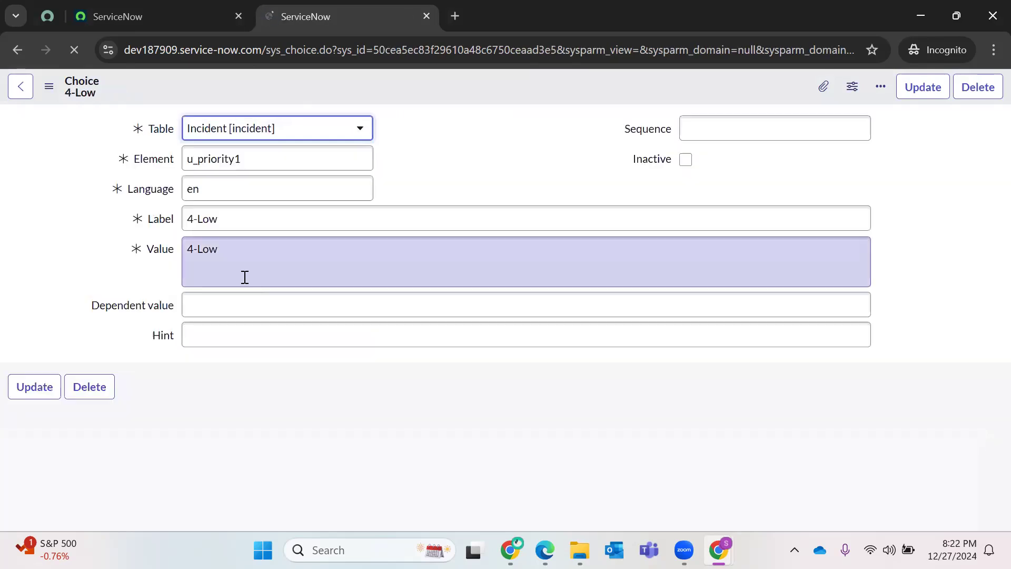
- Change the label and value to 5-Planning and insert the record as a separate Priority1 choice
{"action": "triple_click", "coordinate": [221, 222]}
{"action": "key", "text": "BackSpace"}
{"action": "type", "text": "5-"}
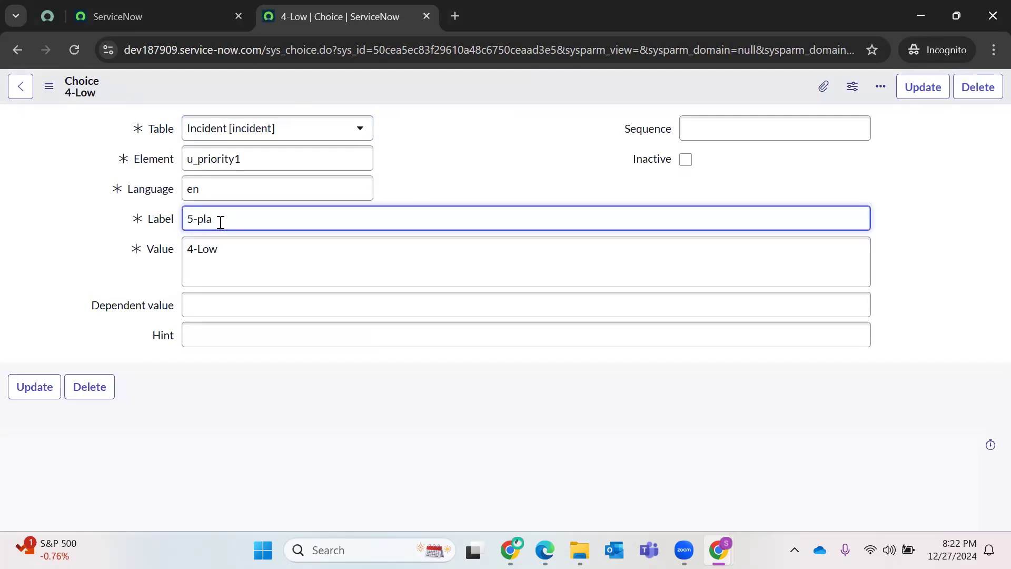
{"action": "type", "text": "Planning"}
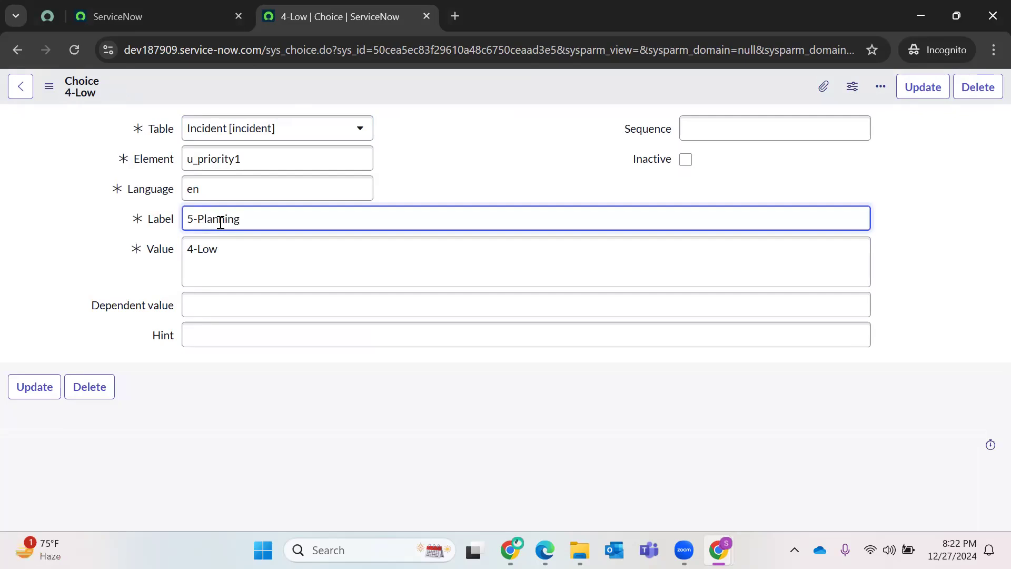
{"action": "double_click", "coordinate": [199, 249]}
{"action": "key", "text": "BackSpace"}
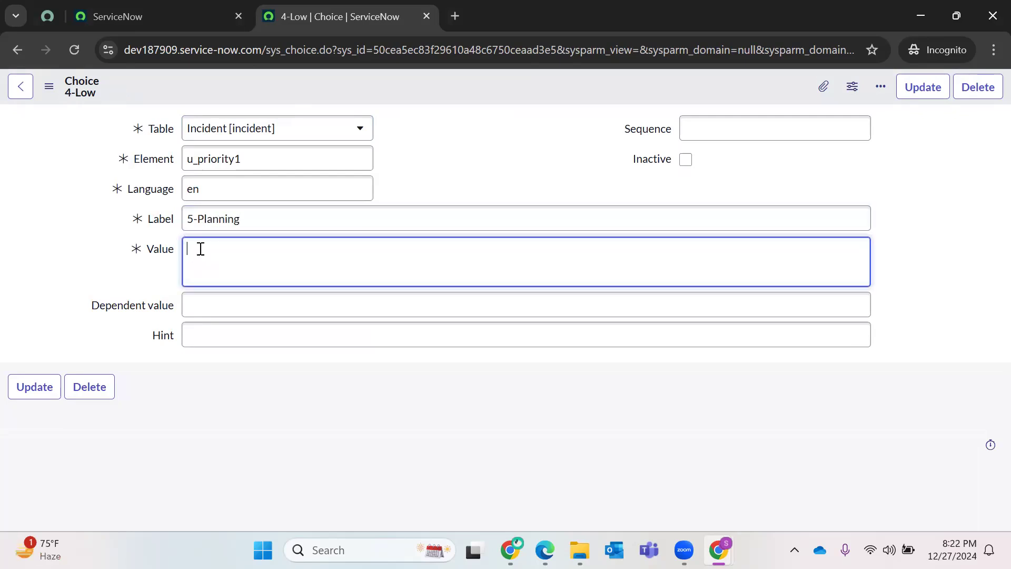
{"action": "type", "text": "5-Plk"}
{"action": "right_click", "coordinate": [384, 90]}
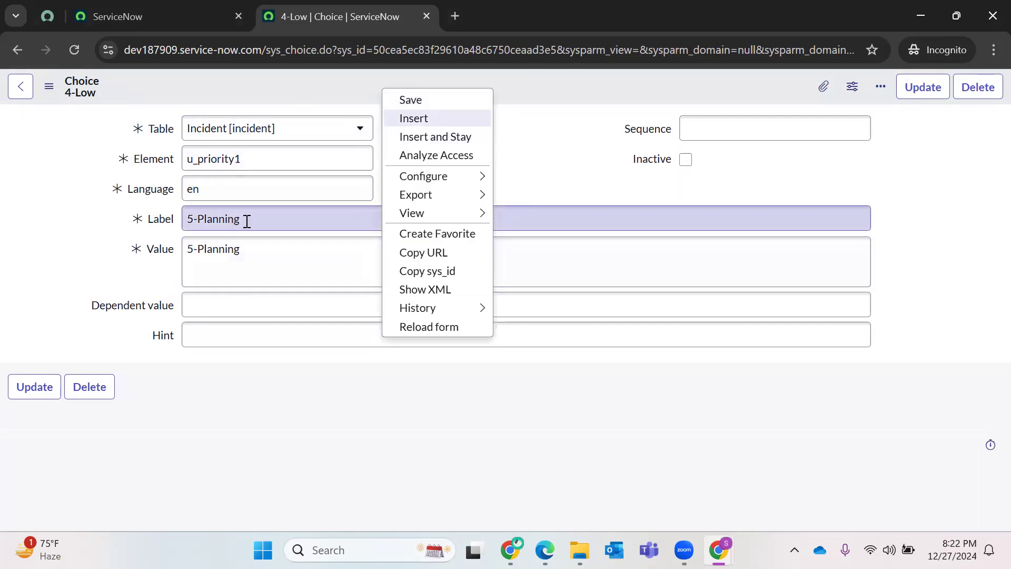
{"action": "left_click", "coordinate": [144, 224]}
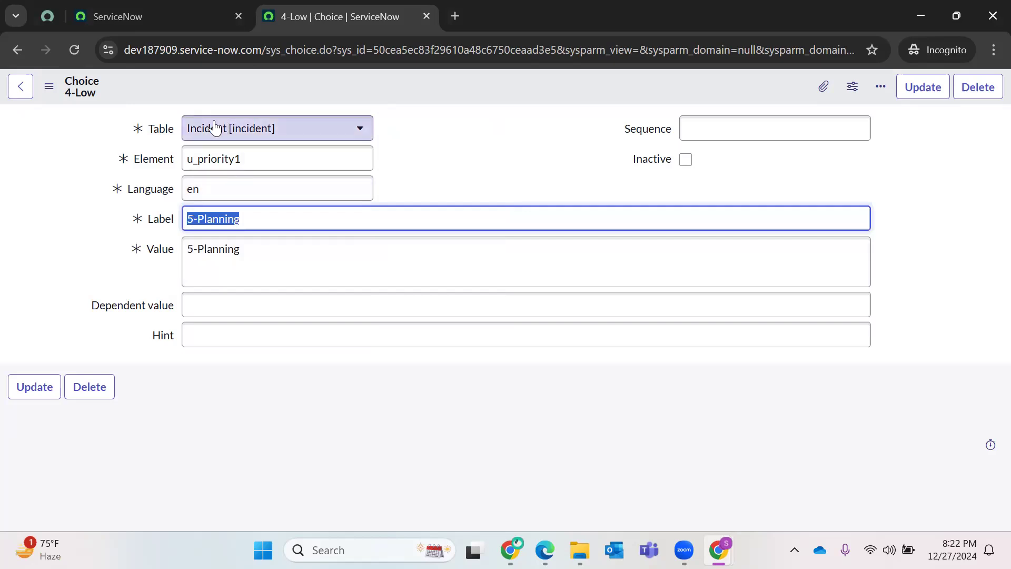
{"action": "right_click", "coordinate": [401, 98]}
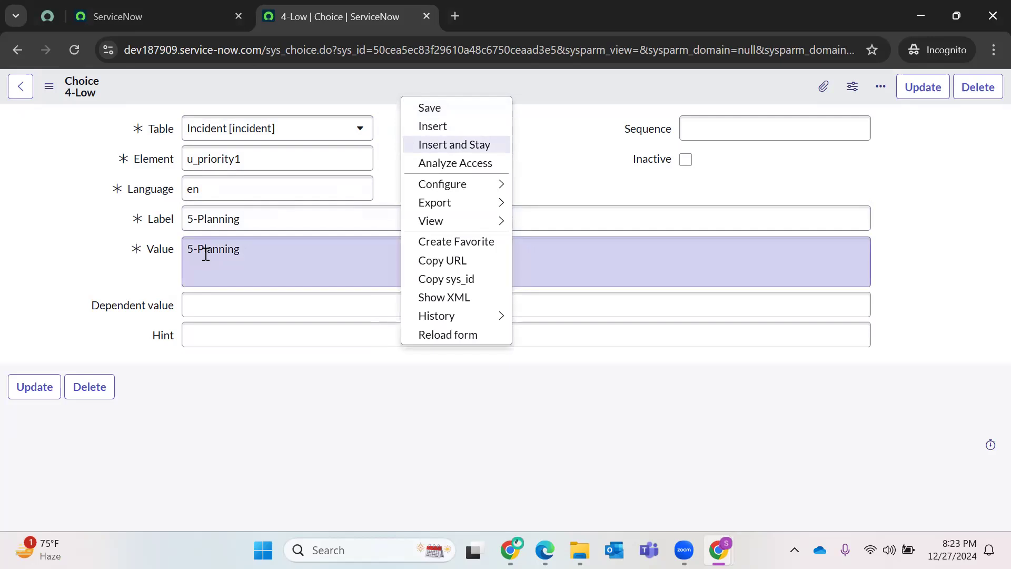
{"action": "left_click", "coordinate": [438, 127]}
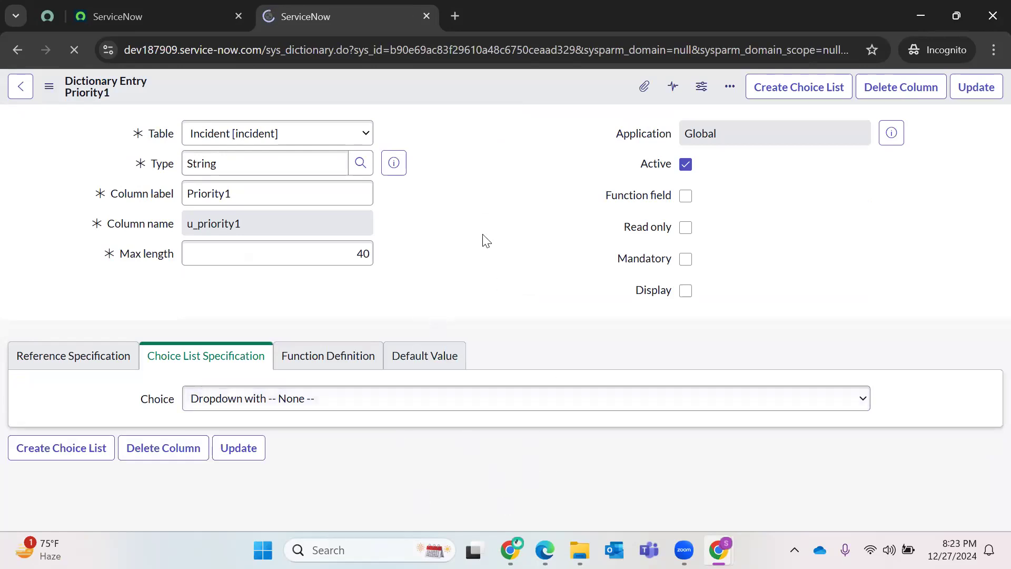
- Check the list of Priority1 choices, and update the dictionary entry to return to the new Incident form
{"action": "scroll", "coordinate": [504, 269], "scroll_direction": "down", "scroll_amount": 8}
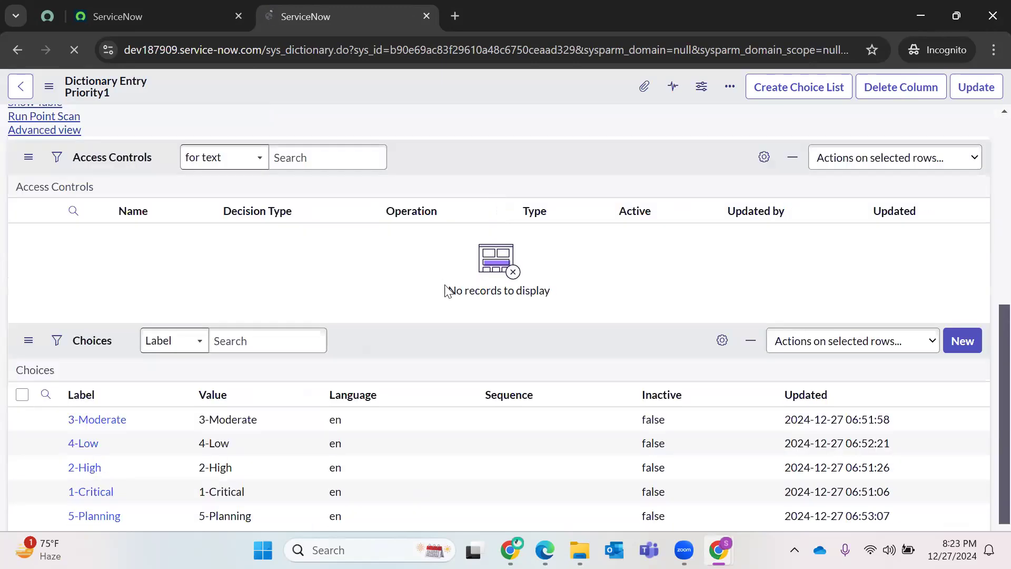
{"action": "left_click", "coordinate": [206, 11]}
{"action": "left_click", "coordinate": [364, 16]}
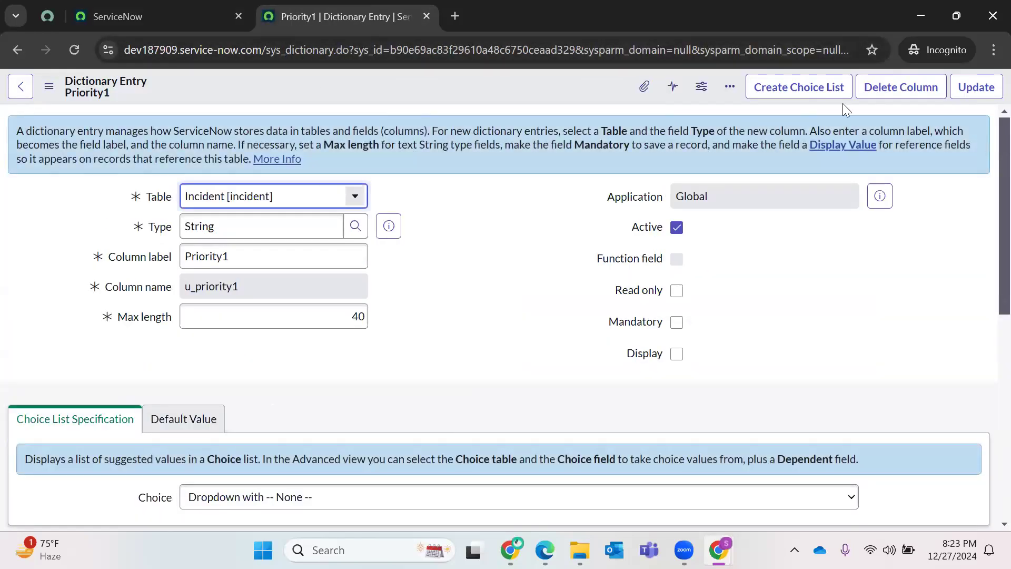
{"action": "left_click", "coordinate": [974, 88]}
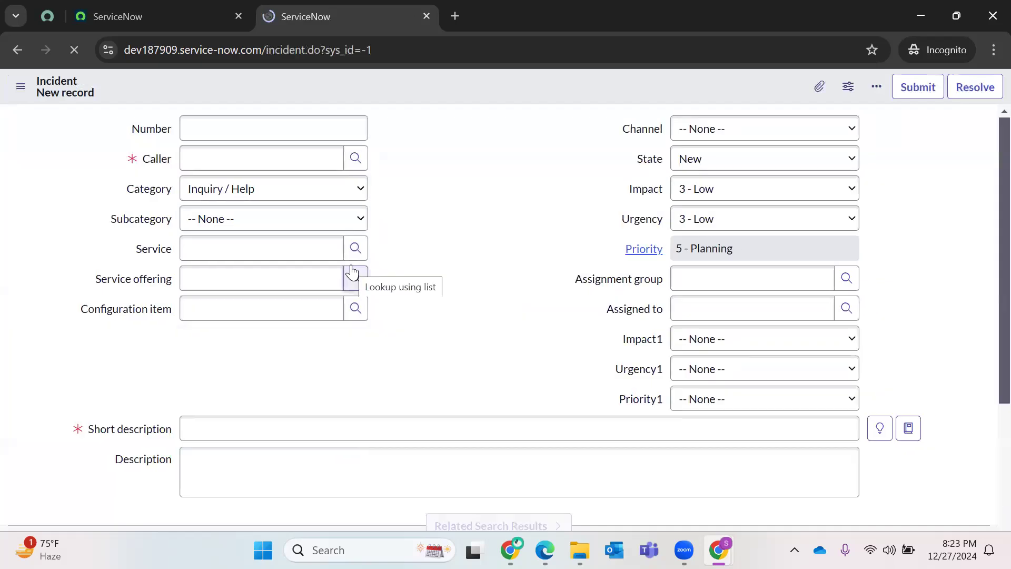
- Examine the available options of Impact1, Urgency1 and Priority1 on the Incident form, comparing them with the standard Impact field
{"action": "left_click", "coordinate": [772, 342]}
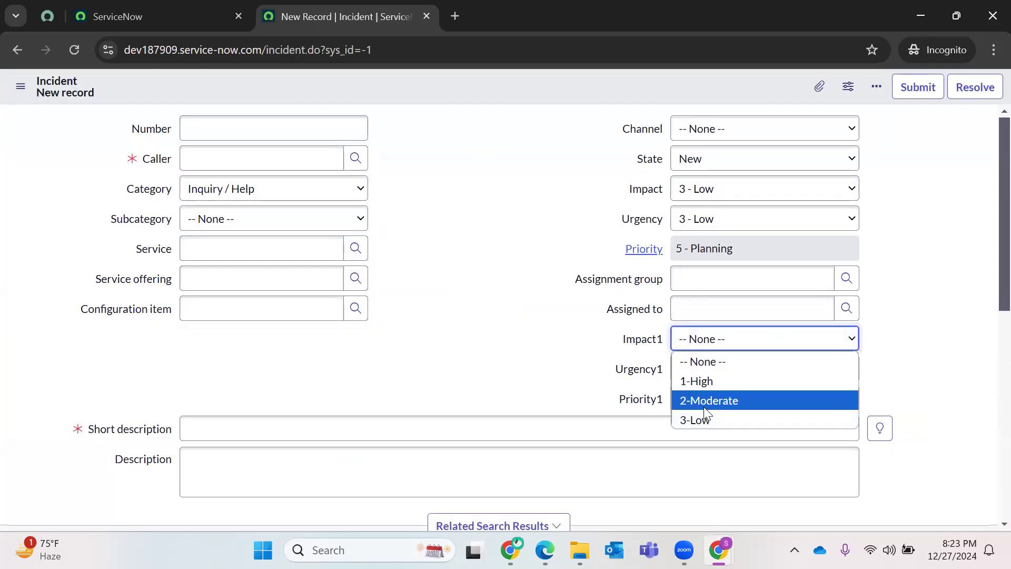
{"action": "left_click", "coordinate": [612, 405]}
{"action": "left_click", "coordinate": [738, 189]}
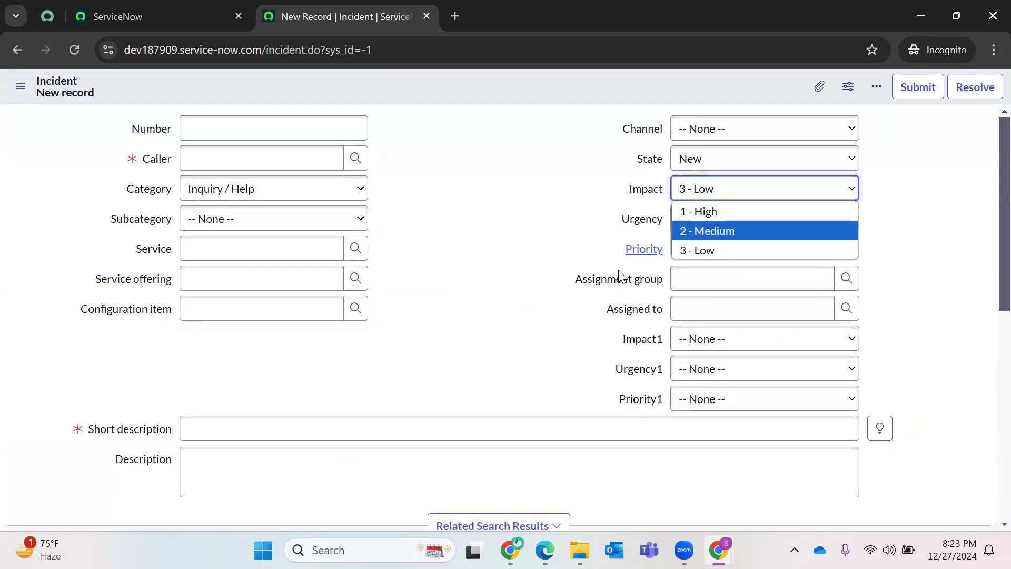
{"action": "left_click", "coordinate": [689, 368]}
{"action": "left_click", "coordinate": [688, 369]}
{"action": "left_click", "coordinate": [625, 429]}
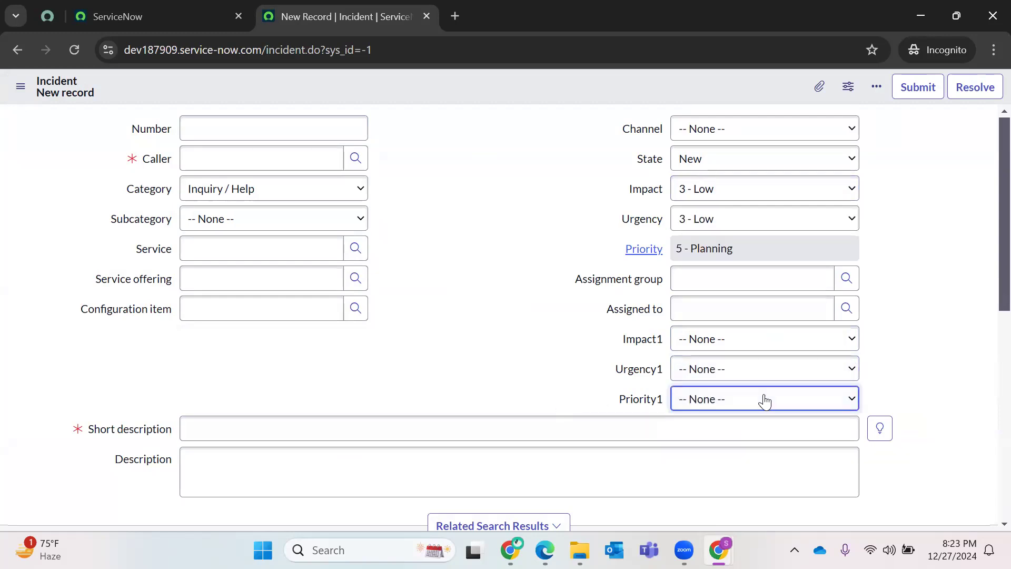
{"action": "left_click", "coordinate": [763, 400]}
{"action": "left_click", "coordinate": [546, 382]}
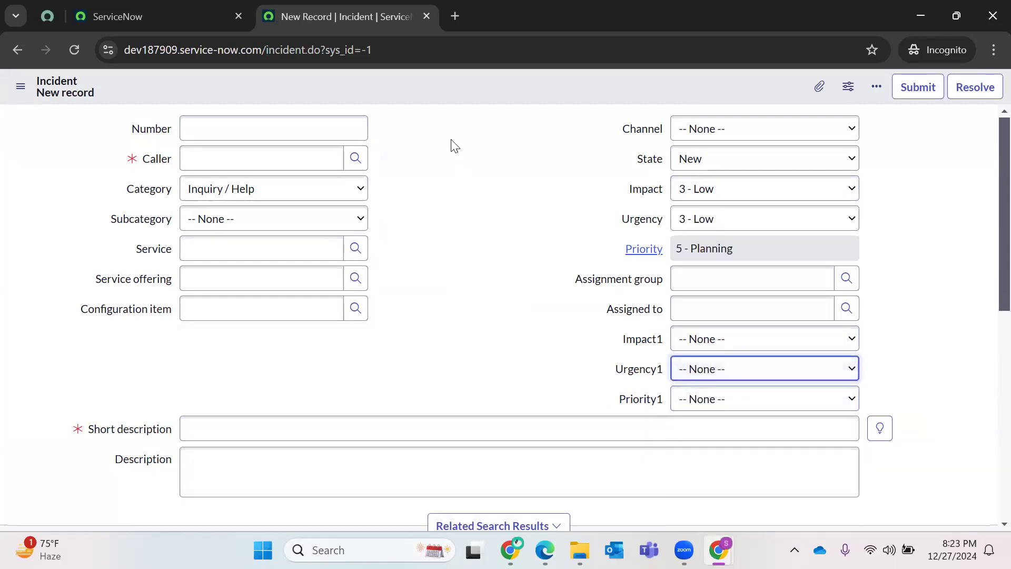
- Filter the application navigator for Tables in the ServiceNow home tab
{"action": "left_click", "coordinate": [153, 16]}
{"action": "left_click", "coordinate": [94, 94]}
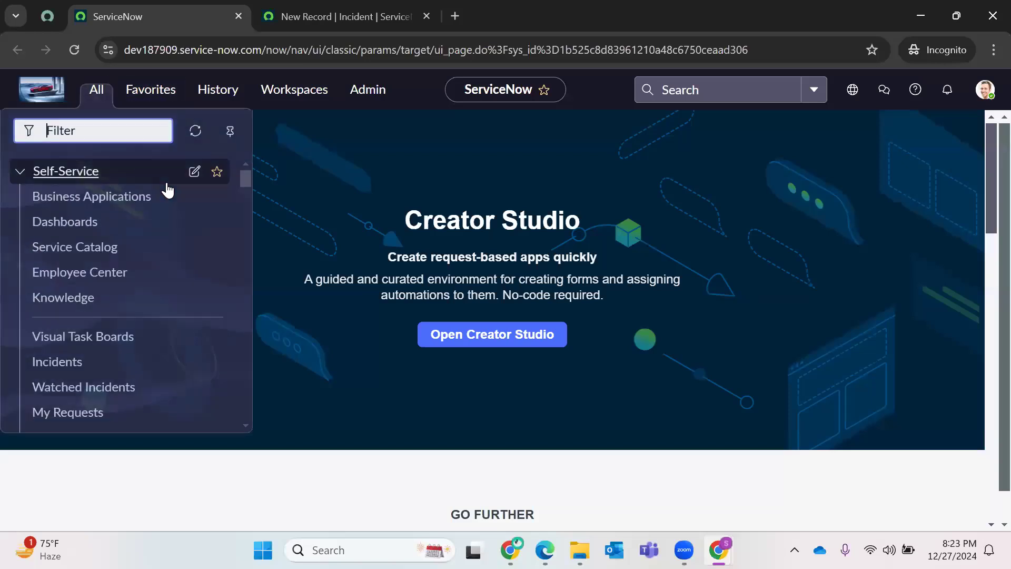
{"action": "type", "text": "Tbales"}
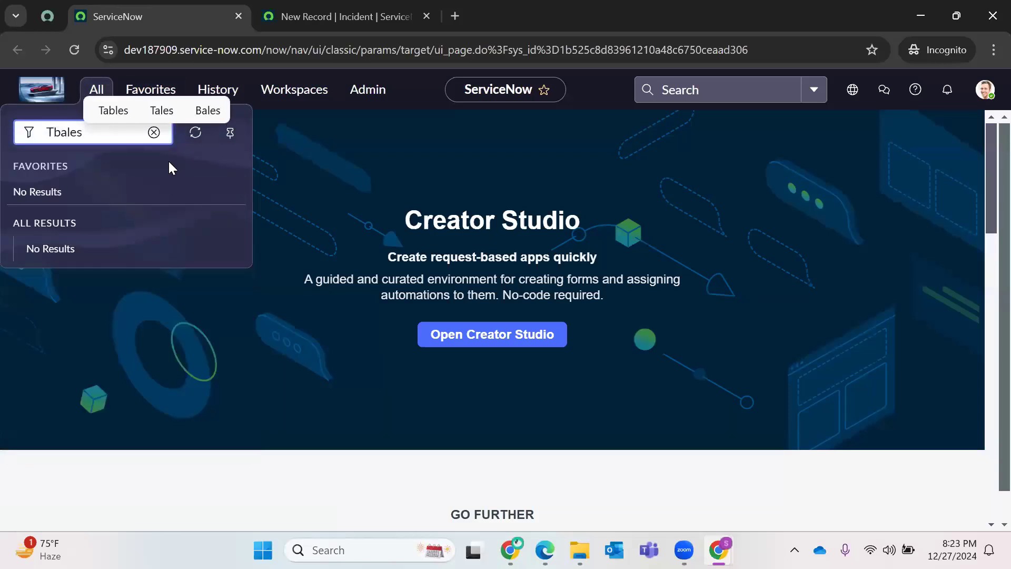
{"action": "key", "text": "BackSpace"}
{"action": "key", "text": "BackSpace"}
{"action": "key", "text": "BackSpace"}
{"action": "key", "text": "BackSpace"}
{"action": "key", "text": "BackSpace"}
{"action": "type", "text": "ables"}
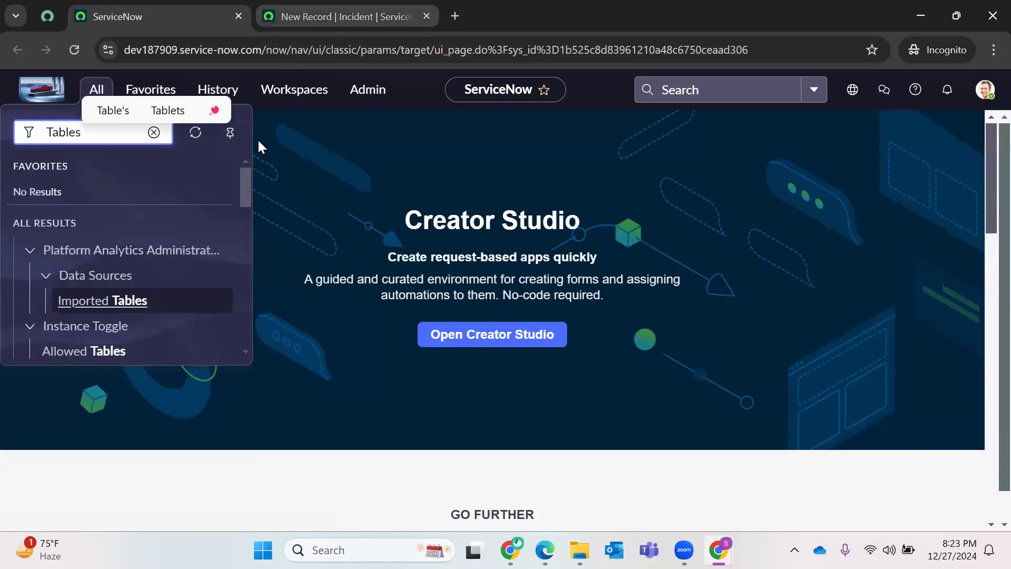
{"action": "left_click", "coordinate": [343, 179]}
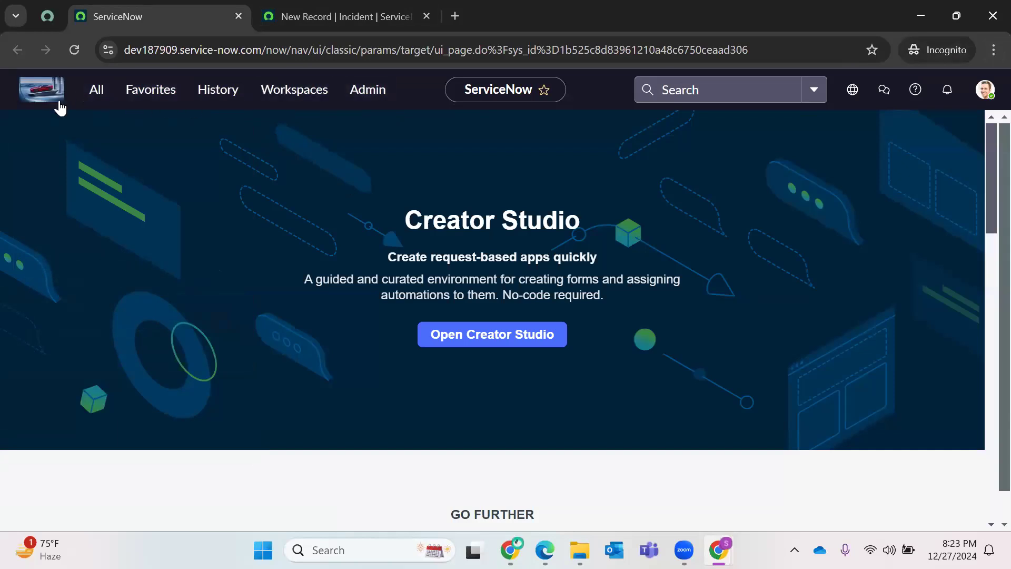
- Open the System Definition Tables module in a new browser tab and highlight sys_db_object_list in its address
{"action": "left_click", "coordinate": [288, 17]}
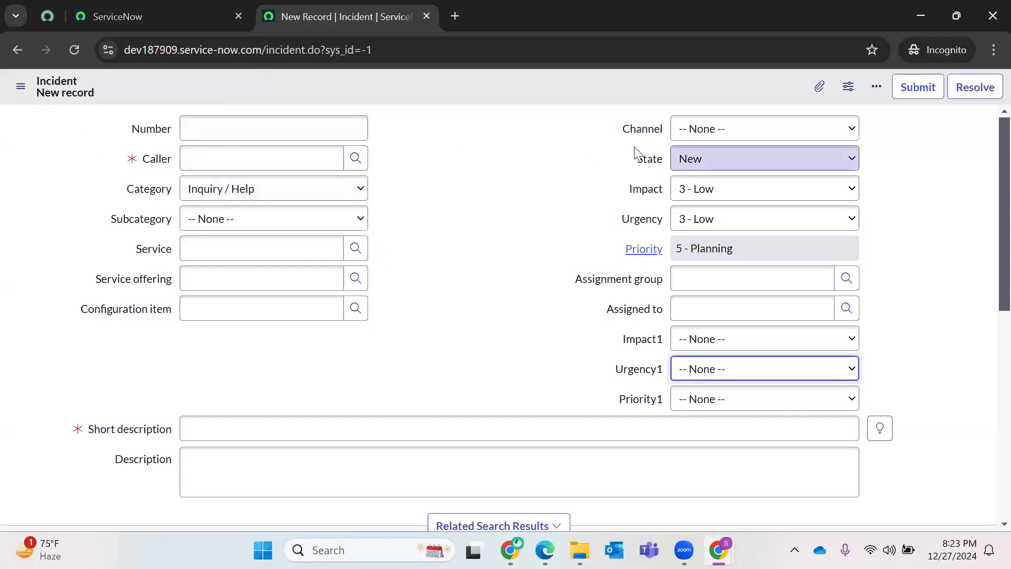
{"action": "left_click", "coordinate": [200, 13]}
{"action": "left_click", "coordinate": [92, 98]}
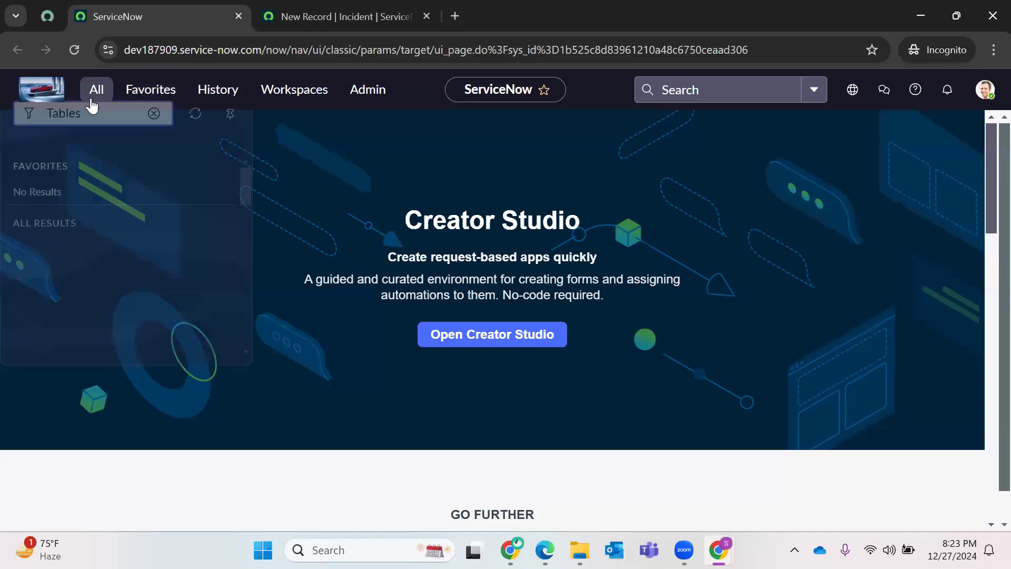
{"action": "scroll", "coordinate": [111, 279], "scroll_direction": "down", "scroll_amount": 3}
{"action": "scroll", "coordinate": [108, 295], "scroll_direction": "down", "scroll_amount": 5}
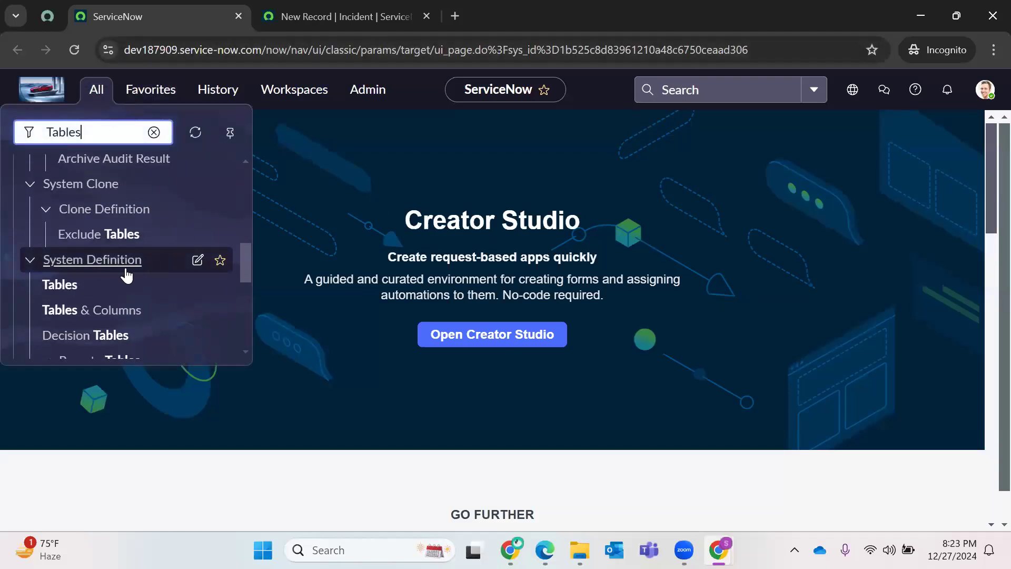
{"action": "right_click", "coordinate": [59, 293]}
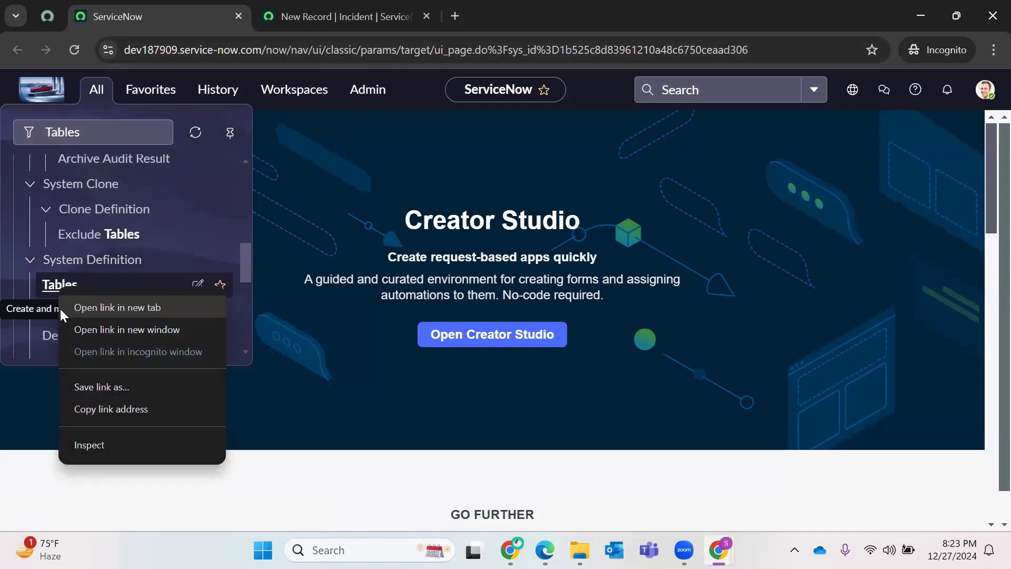
{"action": "left_click", "coordinate": [138, 307]}
{"action": "left_click", "coordinate": [526, 6]}
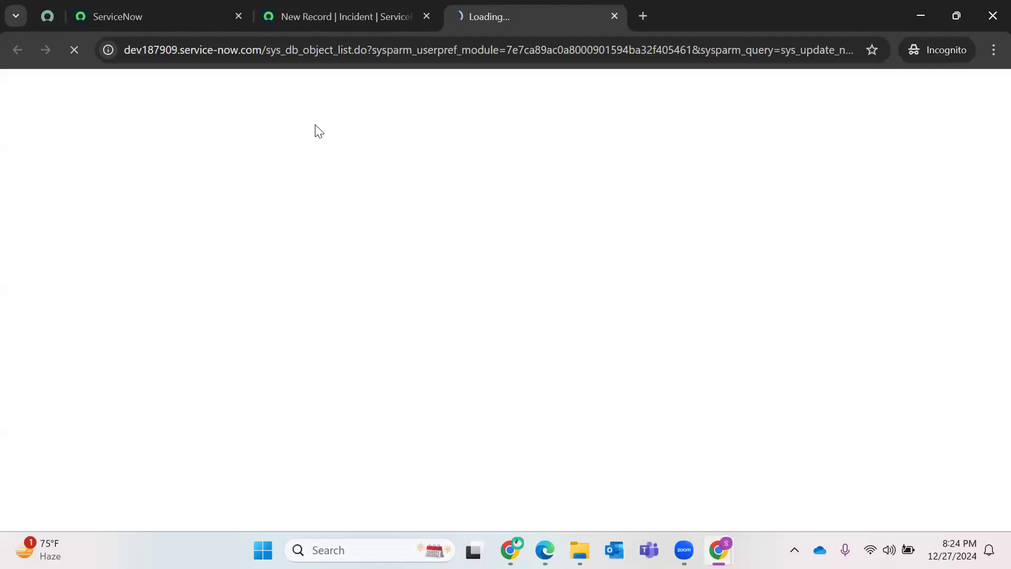
{"action": "left_click", "coordinate": [302, 51]}
{"action": "double_click", "coordinate": [316, 51]}
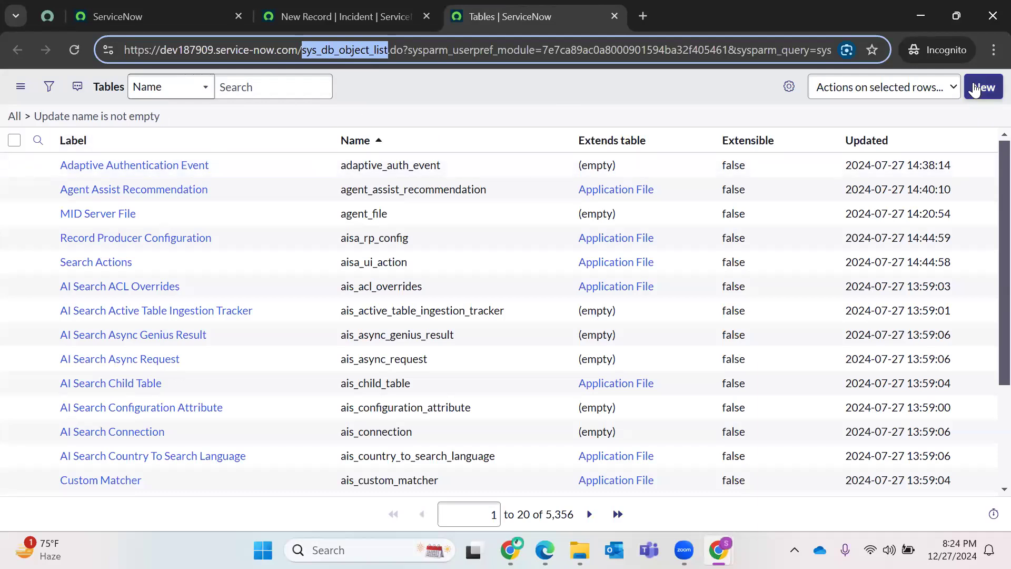
- Start a new table record with the label Priority Matrix and dismiss the scoped-application recommendation
{"action": "left_click", "coordinate": [976, 89]}
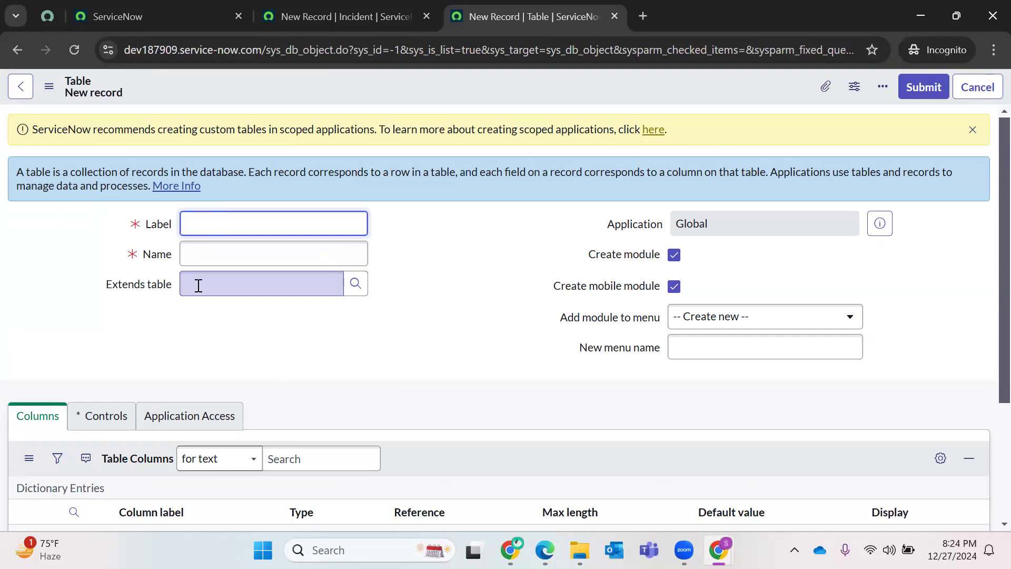
{"action": "type", "text": "Priority Matrix"}
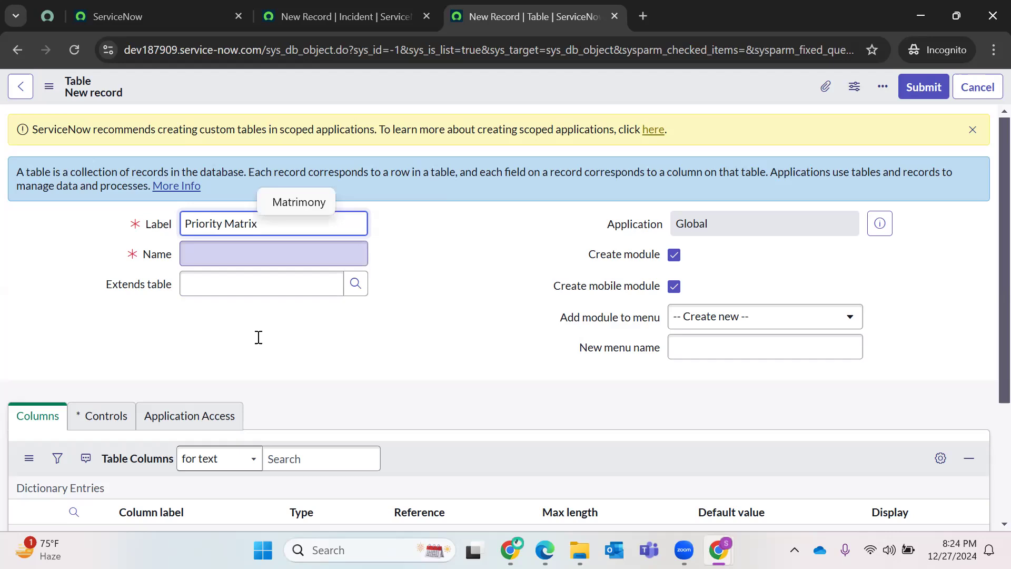
{"action": "left_click", "coordinate": [973, 129]}
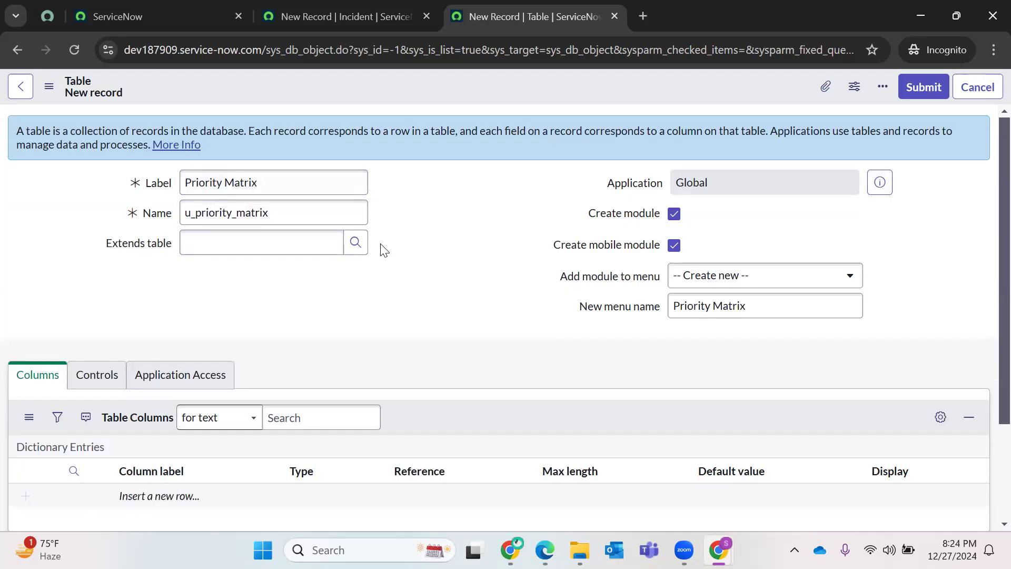
- Open the lookup for the table to extend, filter the labels by *Data and look through the matching tables
{"action": "left_click", "coordinate": [357, 243]}
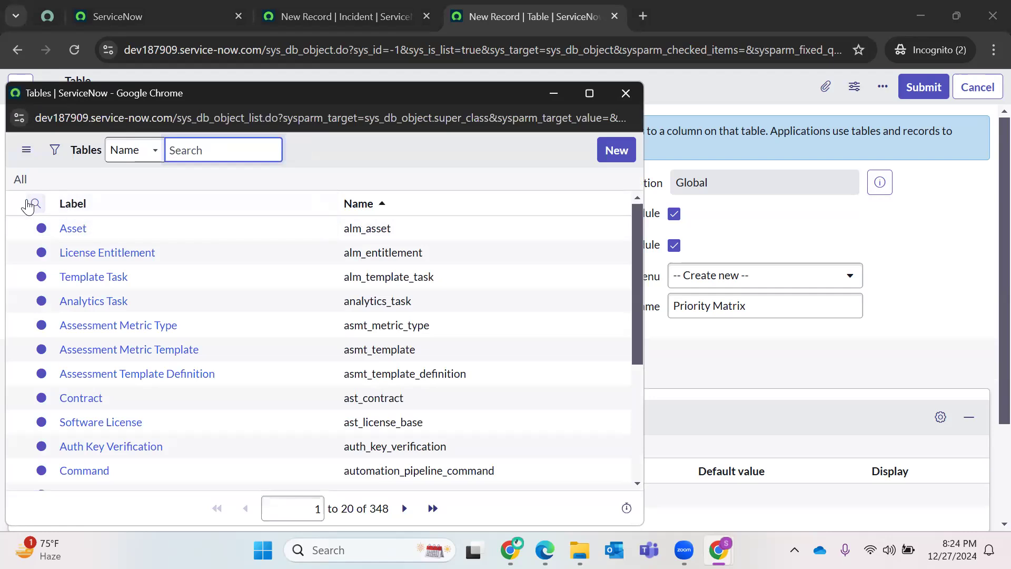
{"action": "left_click", "coordinate": [29, 204]}
{"action": "left_click", "coordinate": [70, 226]}
{"action": "type", "text": "*Data"}
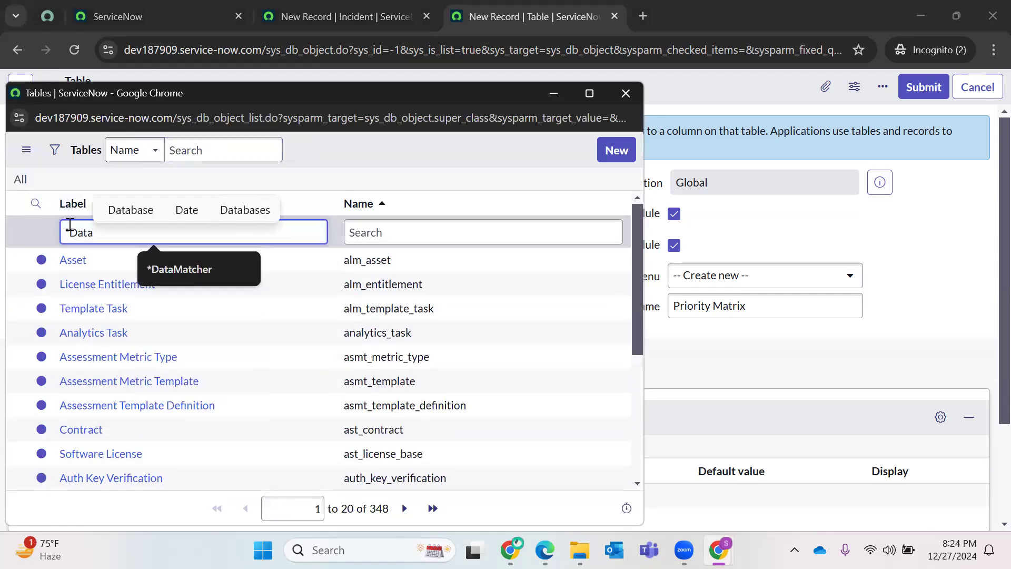
{"action": "type", "text": "L"}
{"action": "key", "text": "BackSpace"}
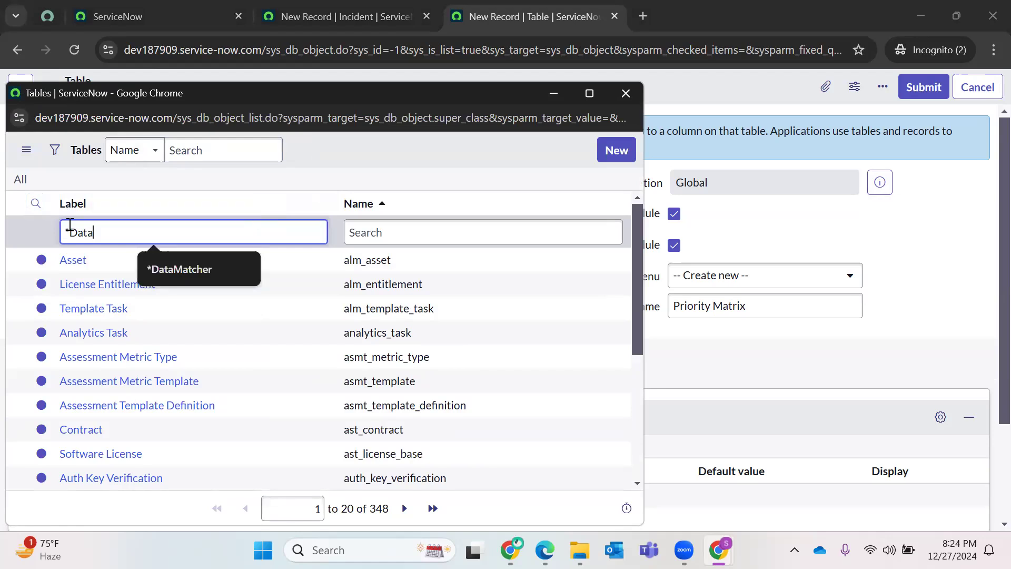
{"action": "key", "text": "Return"}
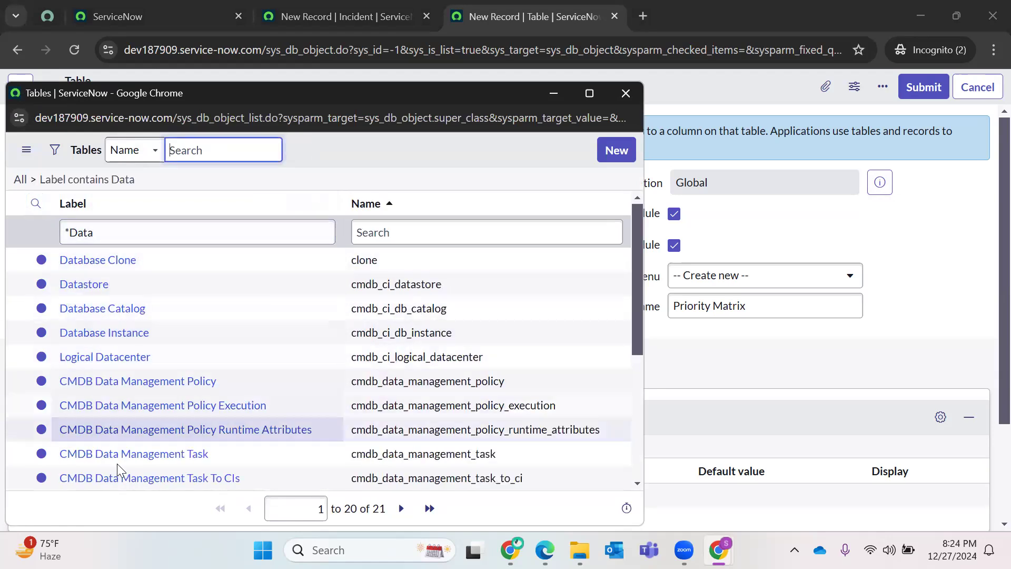
{"action": "scroll", "coordinate": [134, 368], "scroll_direction": "down", "scroll_amount": 5}
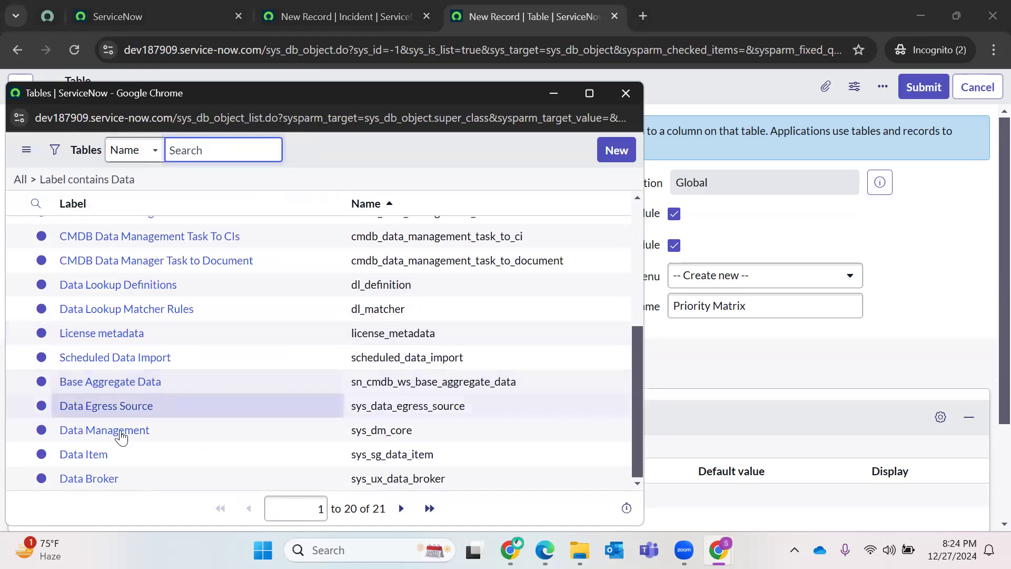
{"action": "scroll", "coordinate": [100, 447], "scroll_direction": "up", "scroll_amount": 5}
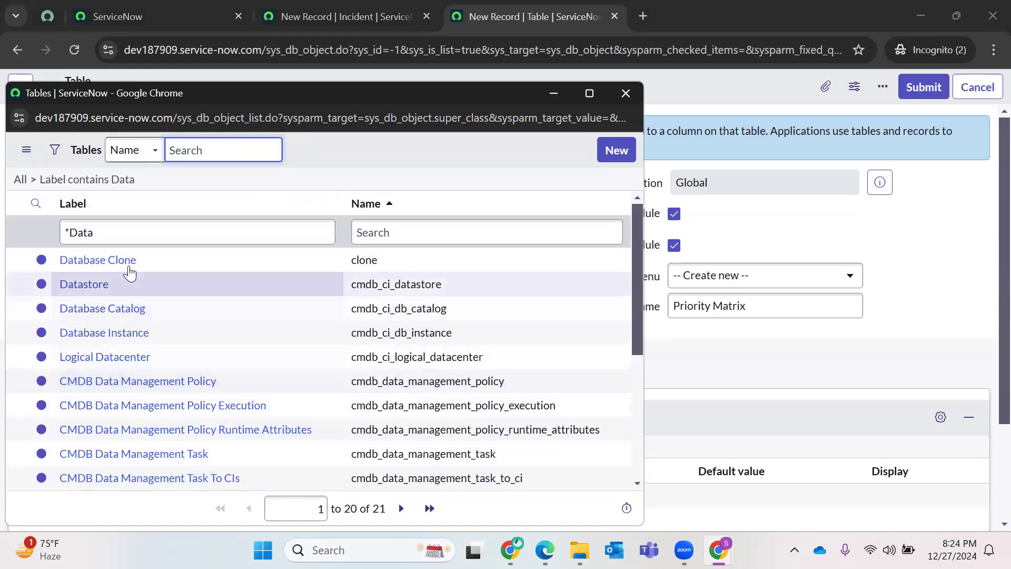
- Search the extendable tables again with the label filter *Datalook
{"action": "left_click", "coordinate": [129, 236]}
{"action": "type", "text": "look"}
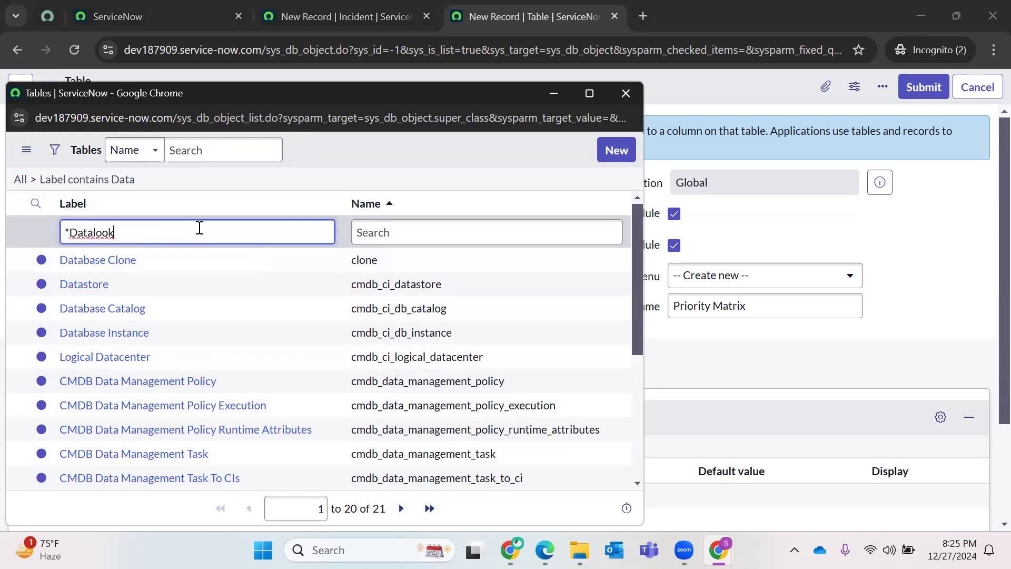
{"action": "key", "text": "Return"}
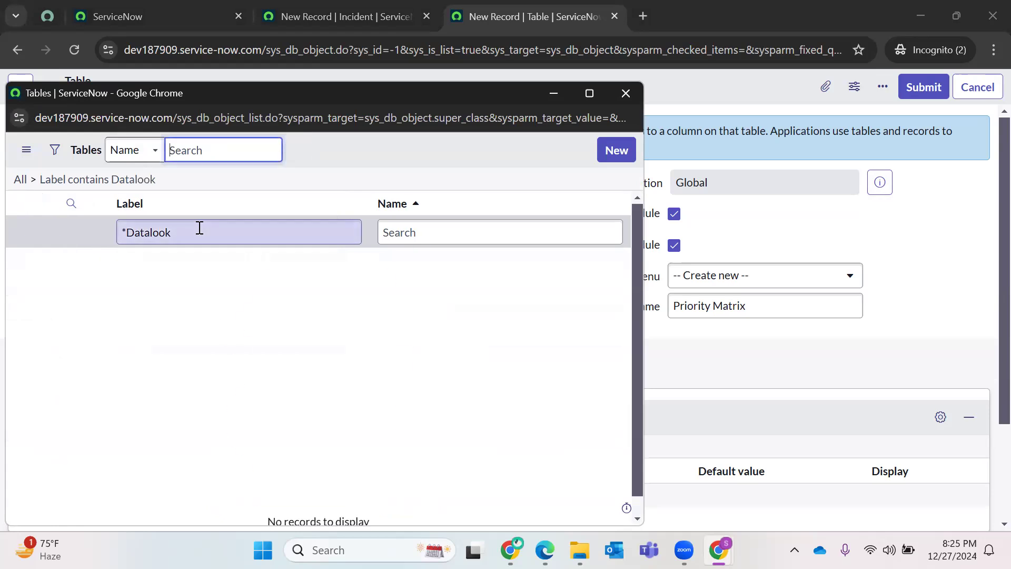
- Search the extendable tables with the label filter *DataMatcher
{"action": "key", "text": "BackSpace"}
{"action": "key", "text": "BackSpace"}
{"action": "key", "text": "BackSpace"}
{"action": "key", "text": "BackSpace"}
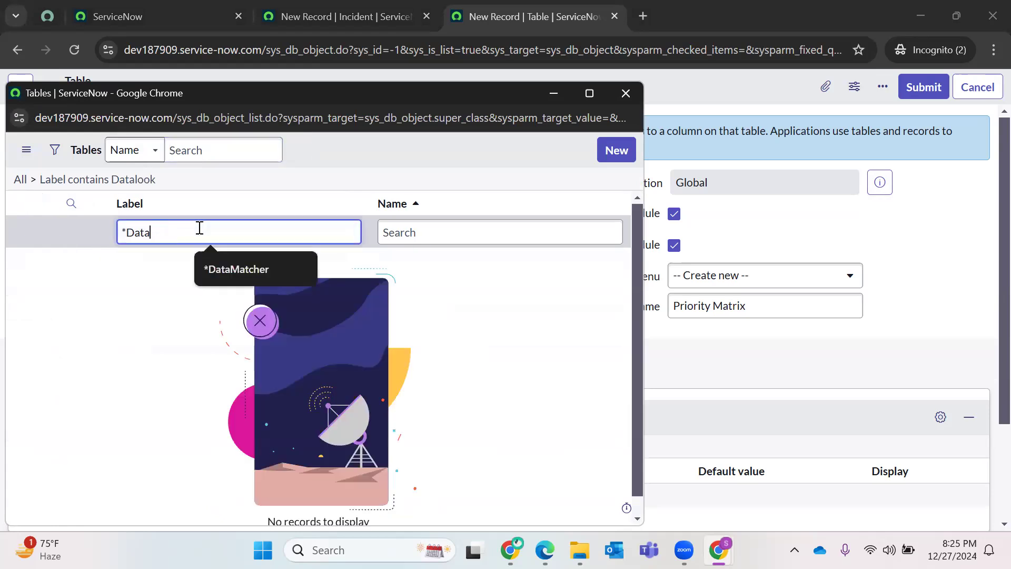
{"action": "type", "text": "Matcher"}
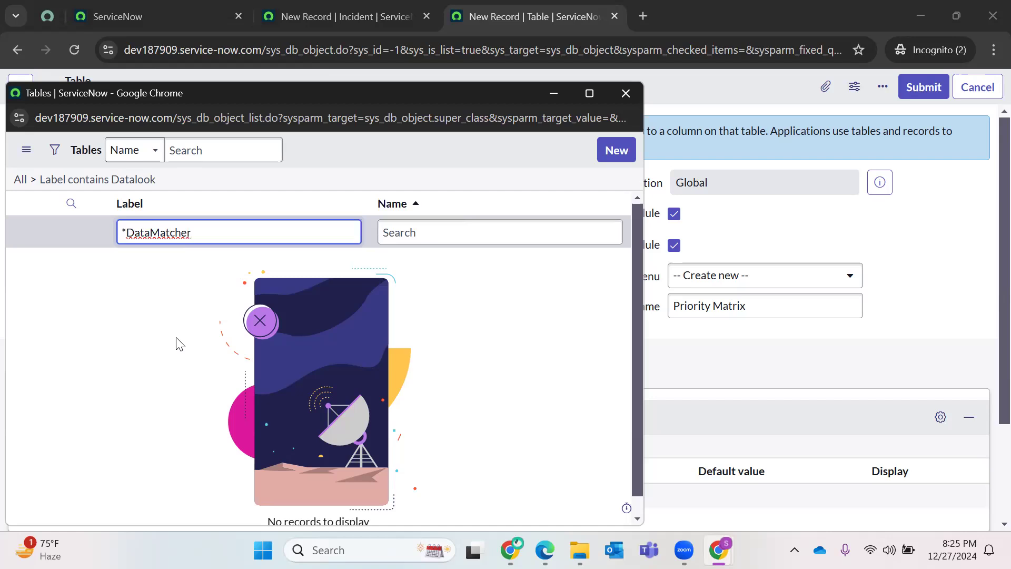
{"action": "key", "text": "Return"}
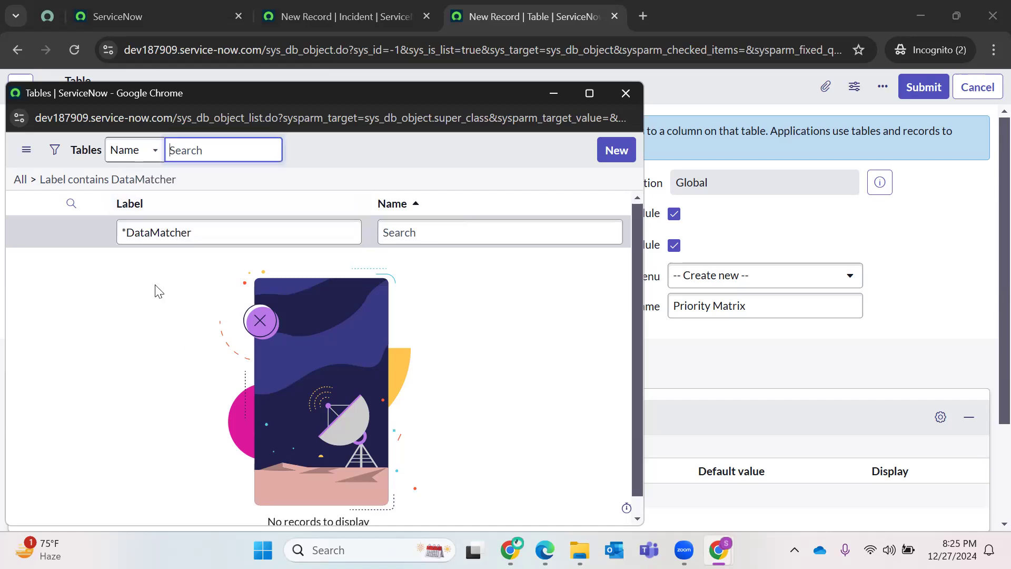
- Filter the table labels by *Matcher and choose Data Lookup Matcher Rules as the table to extend
{"action": "left_click", "coordinate": [151, 232]}
{"action": "key", "text": "BackSpace"}
{"action": "key", "text": "BackSpace"}
{"action": "key", "text": "BackSpace"}
{"action": "key", "text": "BackSpace"}
{"action": "key", "text": "BackSpace"}
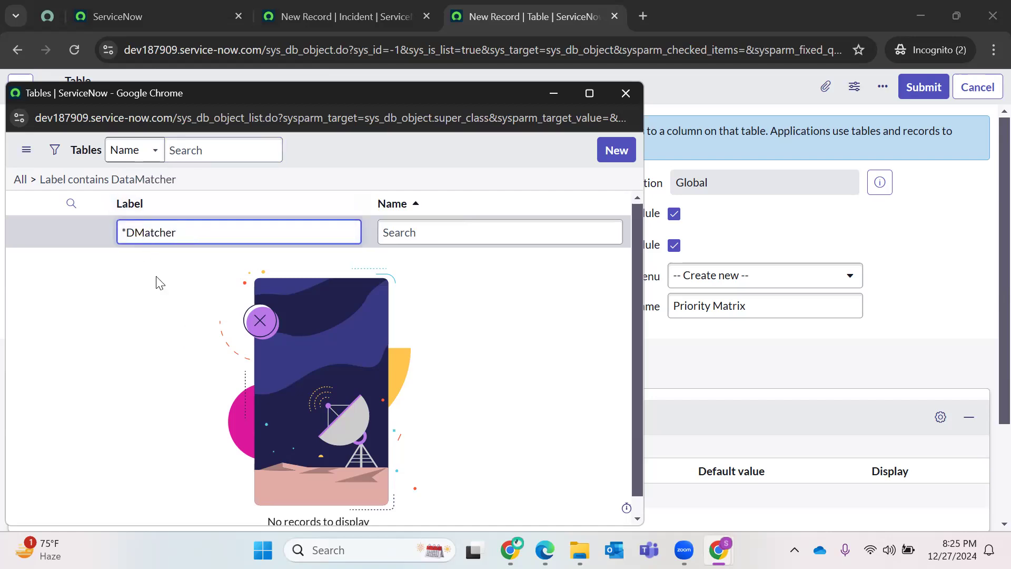
{"action": "type", "text": "*"}
{"action": "key", "text": "Return"}
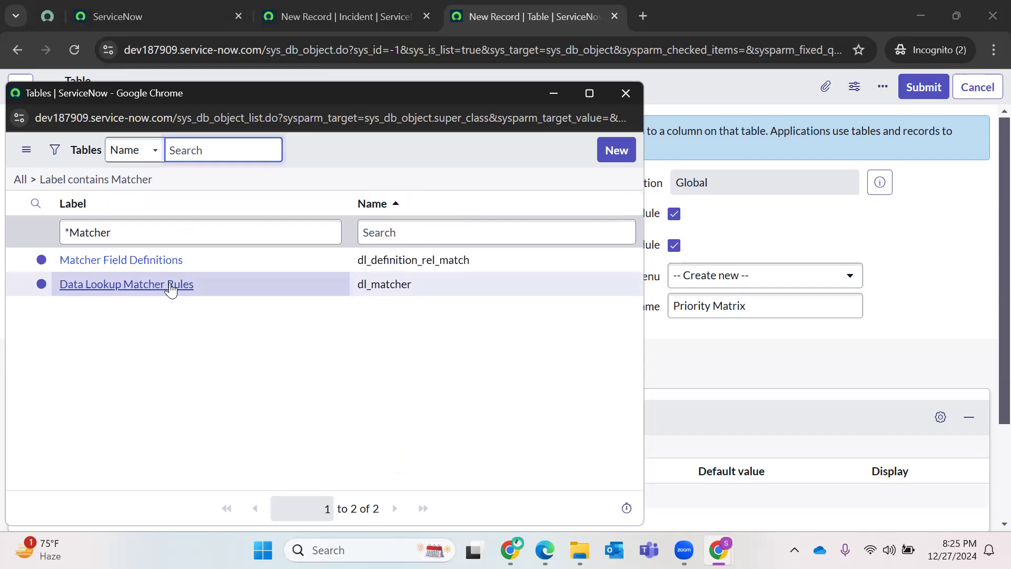
{"action": "left_click", "coordinate": [170, 285]}
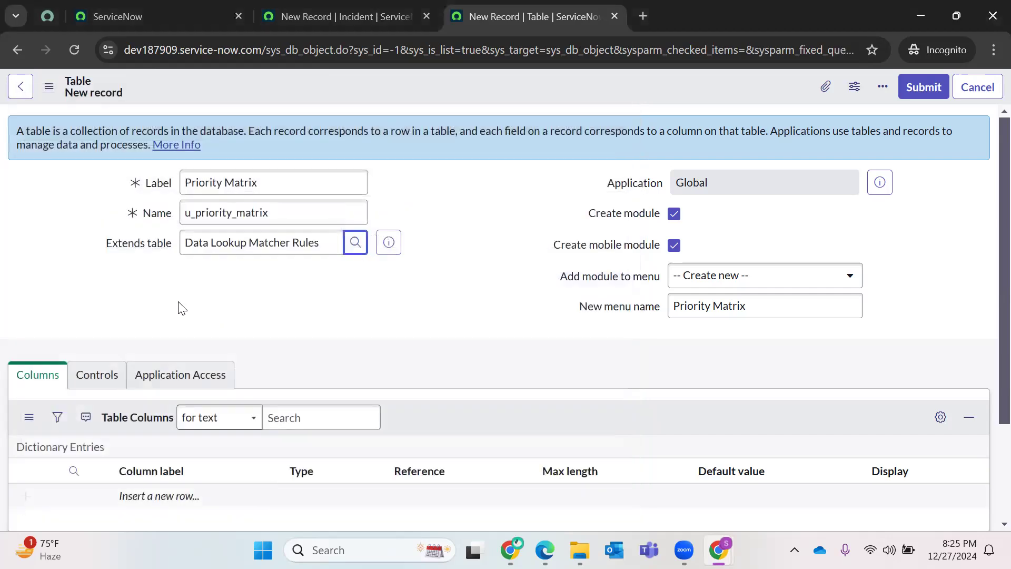
- Save the new Priority Matrix table while staying on its record and look through its inherited columns
{"action": "right_click", "coordinate": [529, 84]}
{"action": "left_click", "coordinate": [547, 95]}
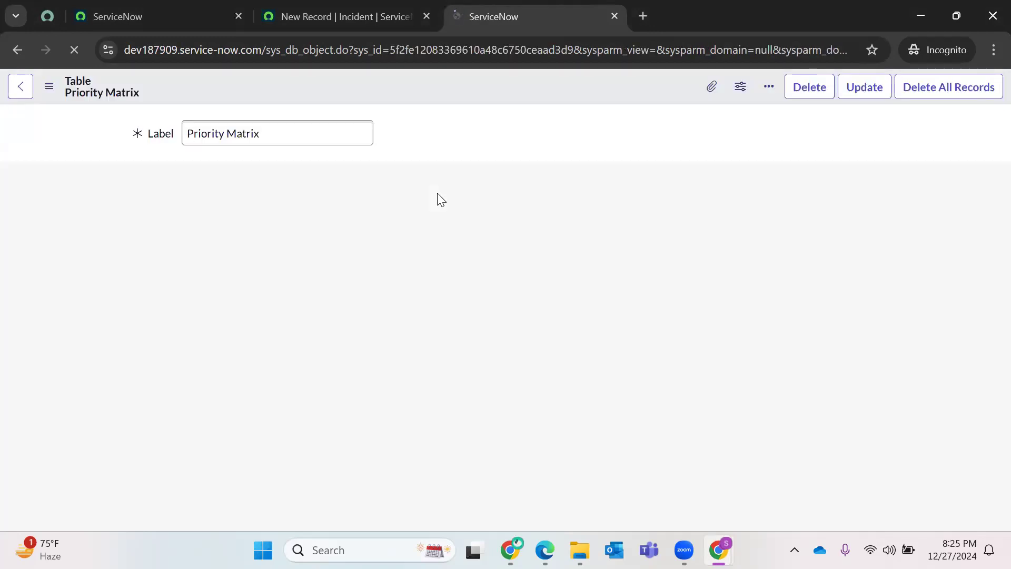
{"action": "scroll", "coordinate": [311, 281], "scroll_direction": "down", "scroll_amount": 3}
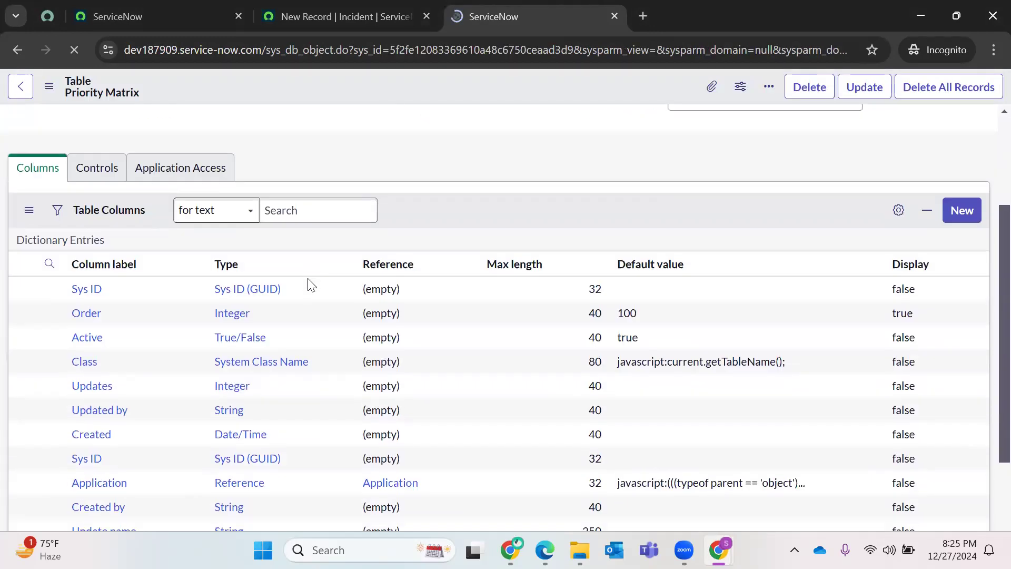
{"action": "scroll", "coordinate": [307, 279], "scroll_direction": "down", "scroll_amount": 7}
{"action": "scroll", "coordinate": [308, 280], "scroll_direction": "up", "scroll_amount": 4}
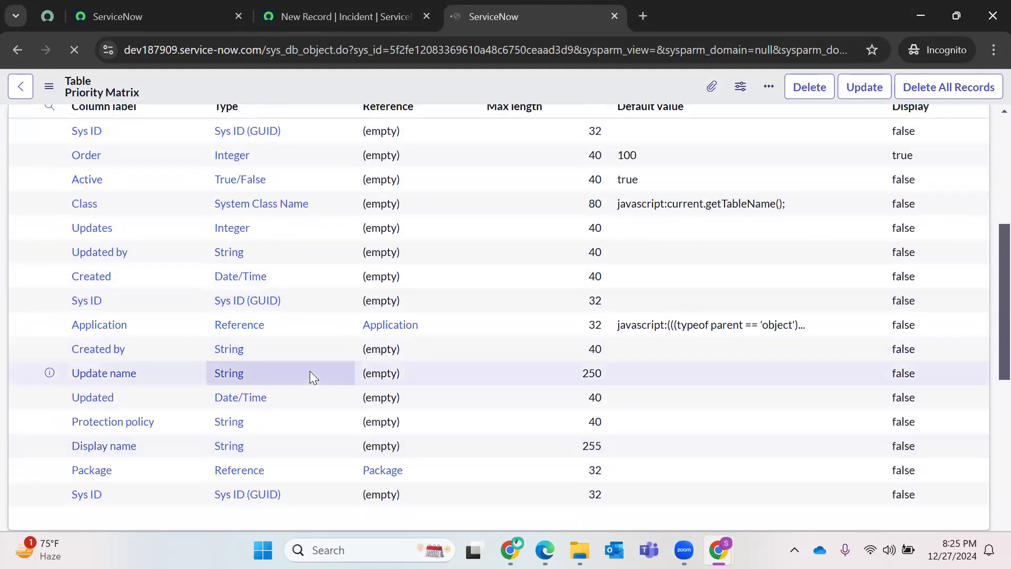
{"action": "mouse_move", "coordinate": [579, 550]}
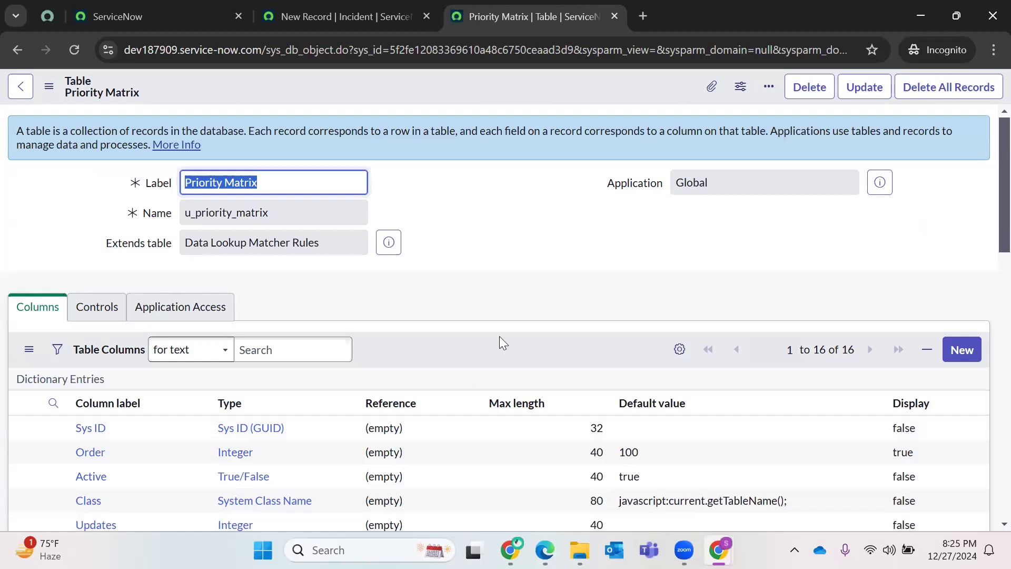
{"action": "key", "text": "alt+Tab"}
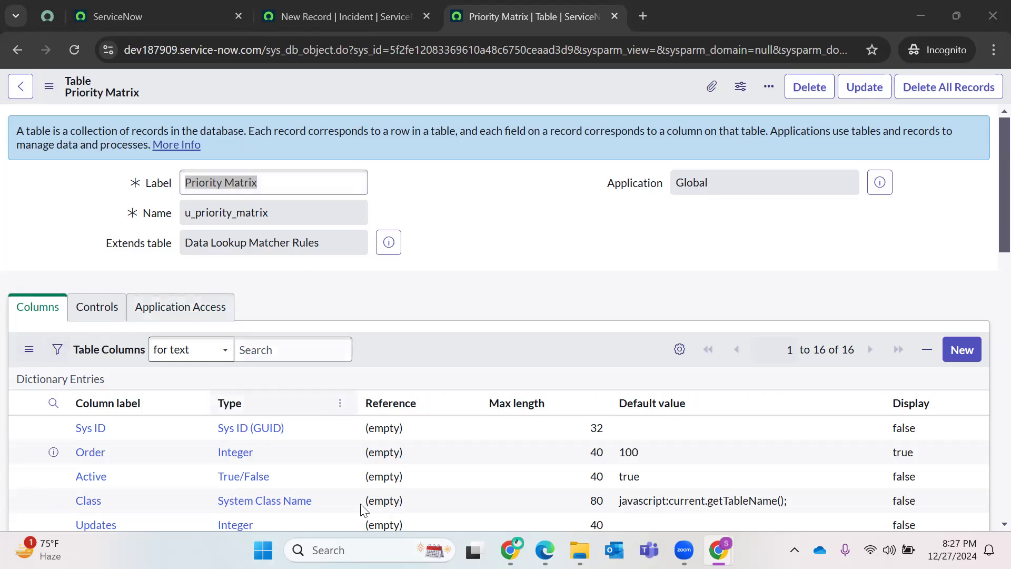
{"action": "left_click", "coordinate": [653, 311]}
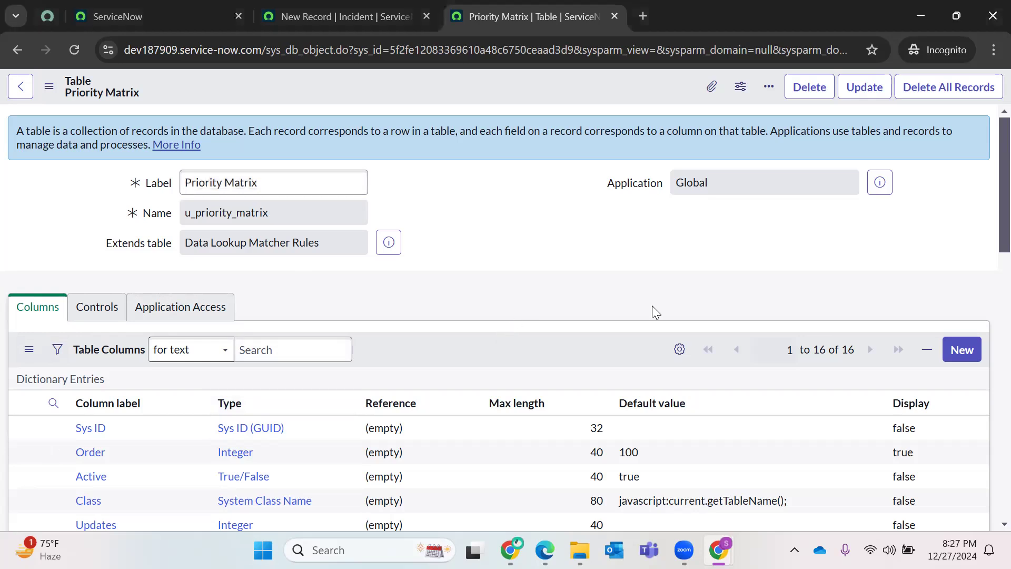
- Start a new row at the end of the Priority Matrix table's columns and check the field labels on the Incident form
{"action": "scroll", "coordinate": [276, 366], "scroll_direction": "down", "scroll_amount": 10}
{"action": "scroll", "coordinate": [113, 350], "scroll_direction": "up", "scroll_amount": 6}
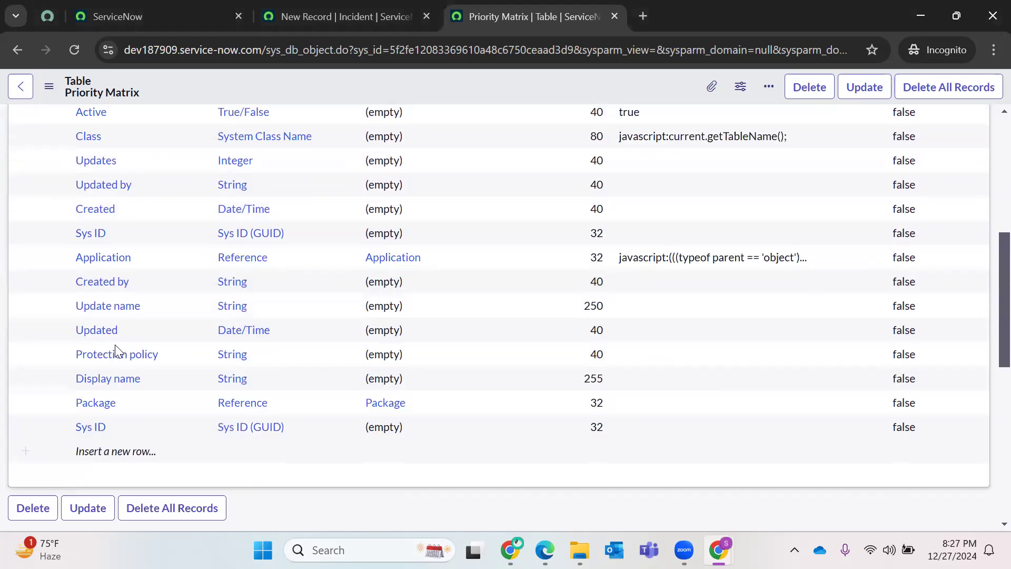
{"action": "scroll", "coordinate": [248, 253], "scroll_direction": "up", "scroll_amount": 4}
{"action": "scroll", "coordinate": [120, 316], "scroll_direction": "down", "scroll_amount": 2}
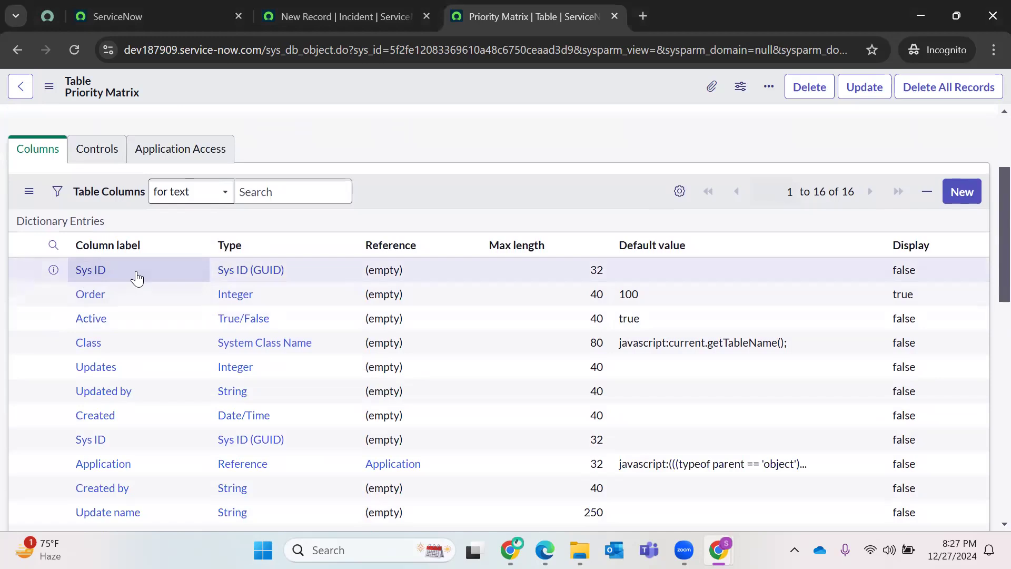
{"action": "scroll", "coordinate": [312, 285], "scroll_direction": "down", "scroll_amount": 3}
{"action": "scroll", "coordinate": [312, 285], "scroll_direction": "down", "scroll_amount": 5}
{"action": "left_click", "coordinate": [120, 342]}
{"action": "left_click", "coordinate": [120, 343]}
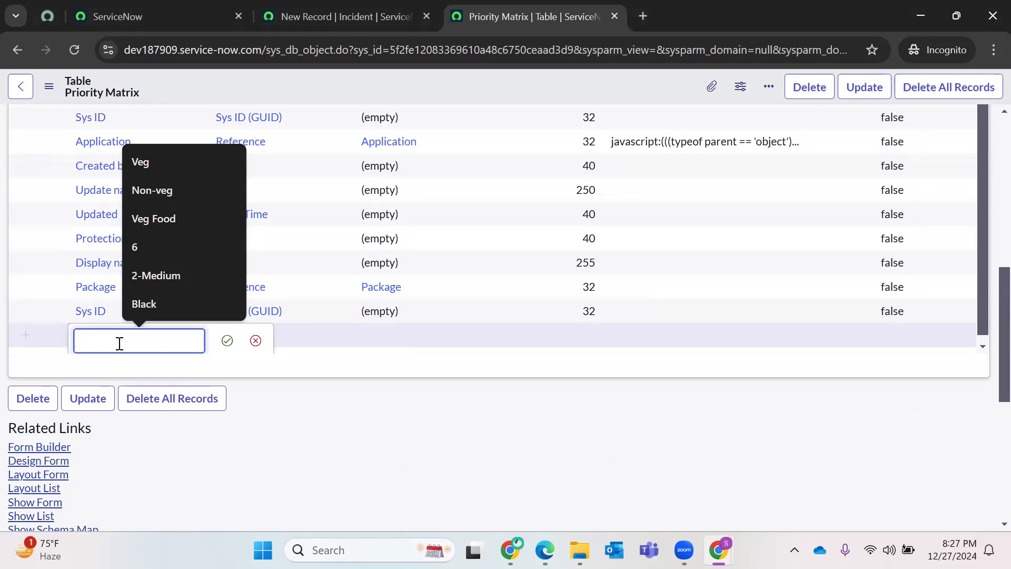
{"action": "left_click", "coordinate": [301, 12]}
{"action": "left_click", "coordinate": [524, 16]}
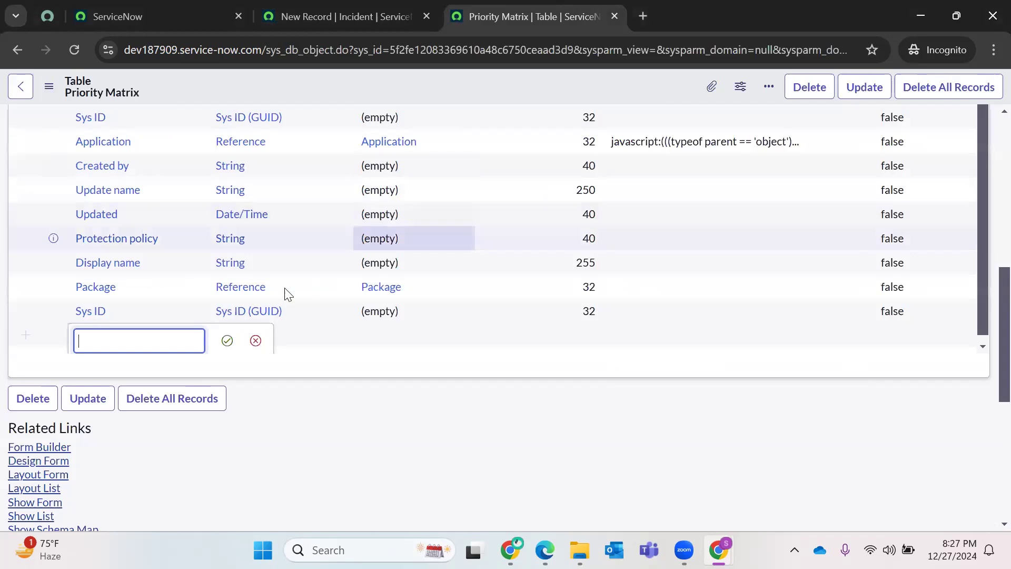
- Label the new Priority Matrix column Impact1 and set its type to Choice
{"action": "type", "text": "impact1"}
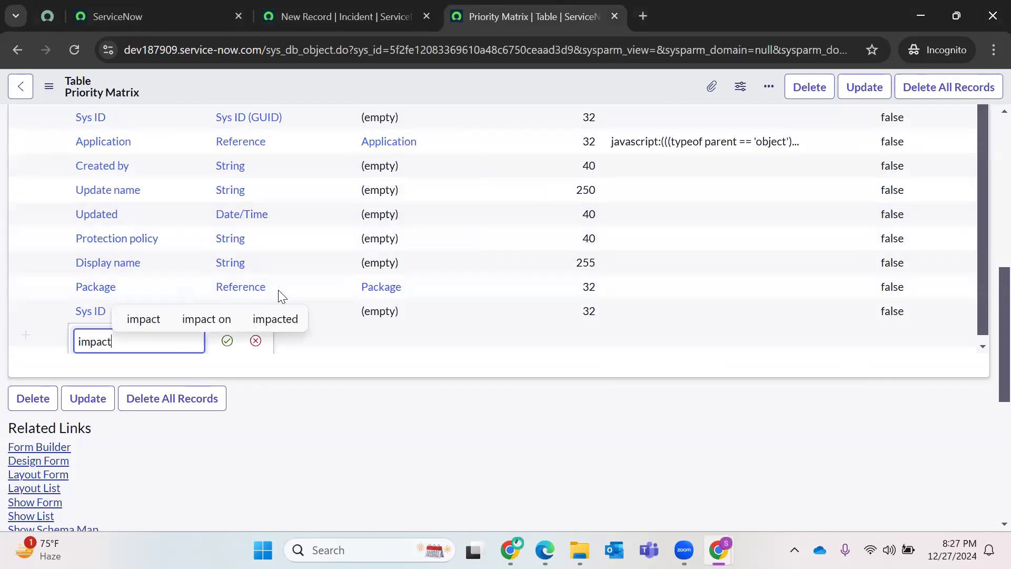
{"action": "key", "text": "BackSpace"}
{"action": "key", "text": "BackSpace"}
{"action": "key", "text": "BackSpace"}
{"action": "key", "text": "BackSpace"}
{"action": "key", "text": "BackSpace"}
{"action": "key", "text": "BackSpace"}
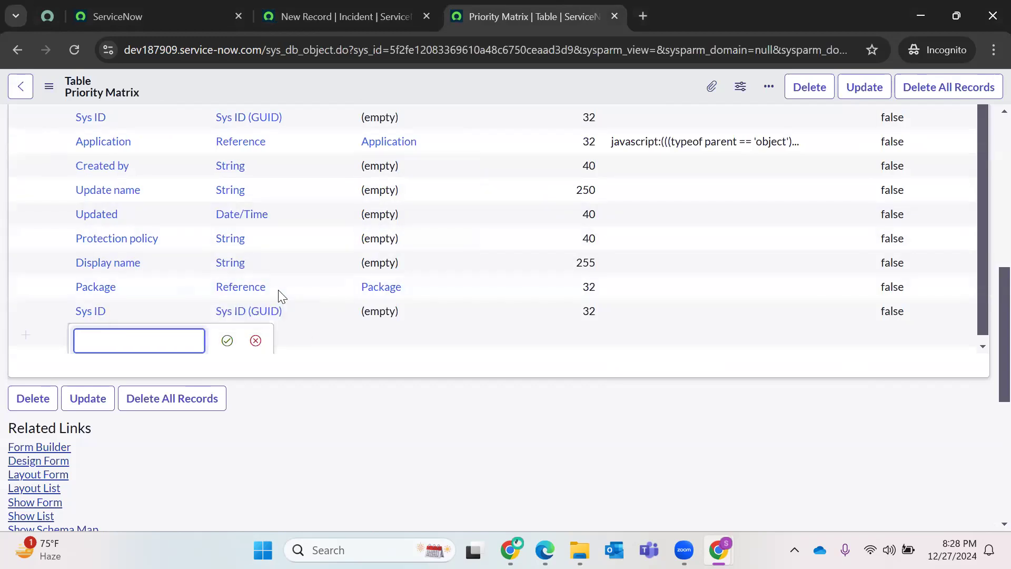
{"action": "type", "text": "Impact1"}
{"action": "key", "text": "Return"}
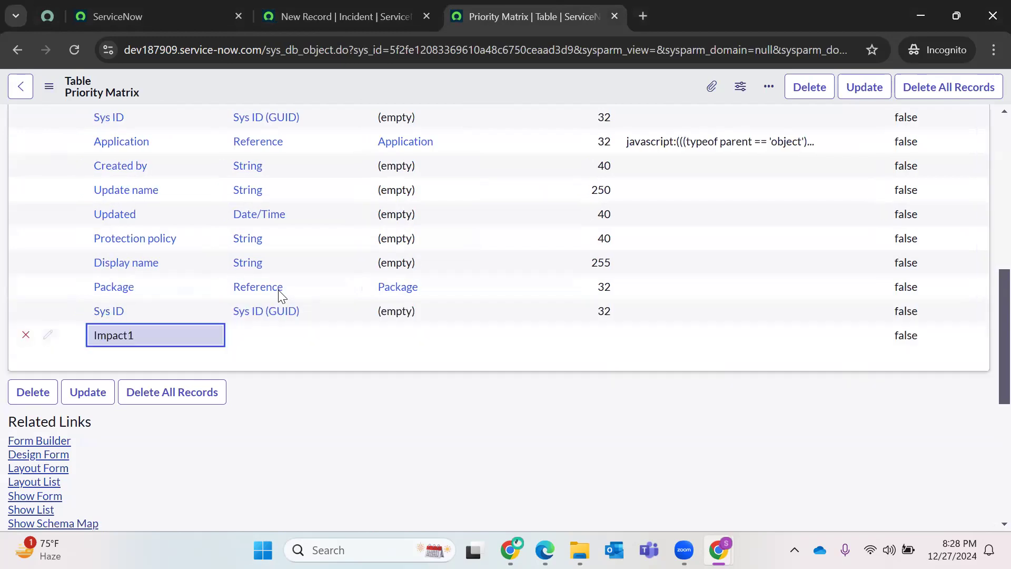
{"action": "double_click", "coordinate": [229, 330]}
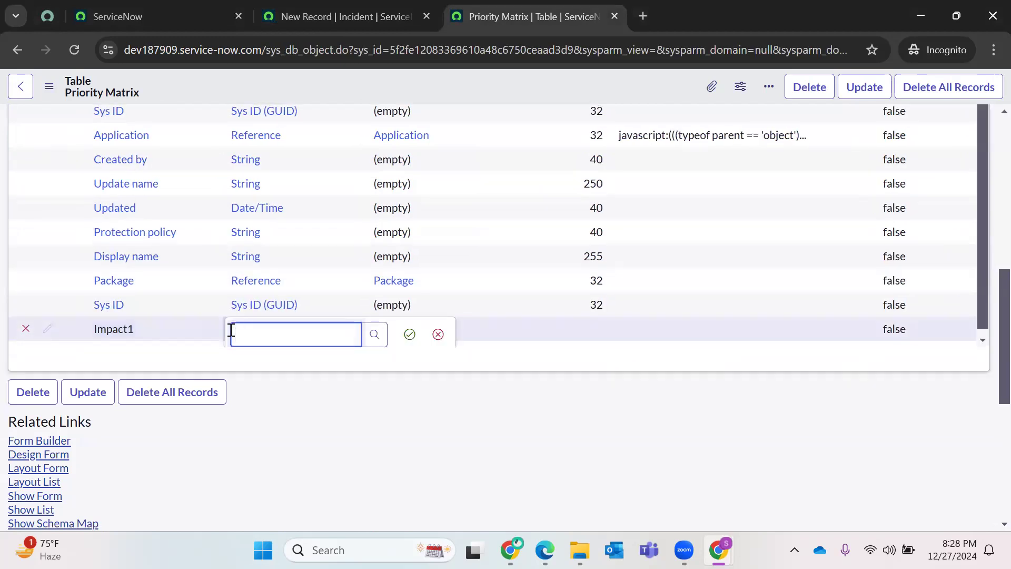
{"action": "type", "text": "choice"}
{"action": "left_click", "coordinate": [410, 334]}
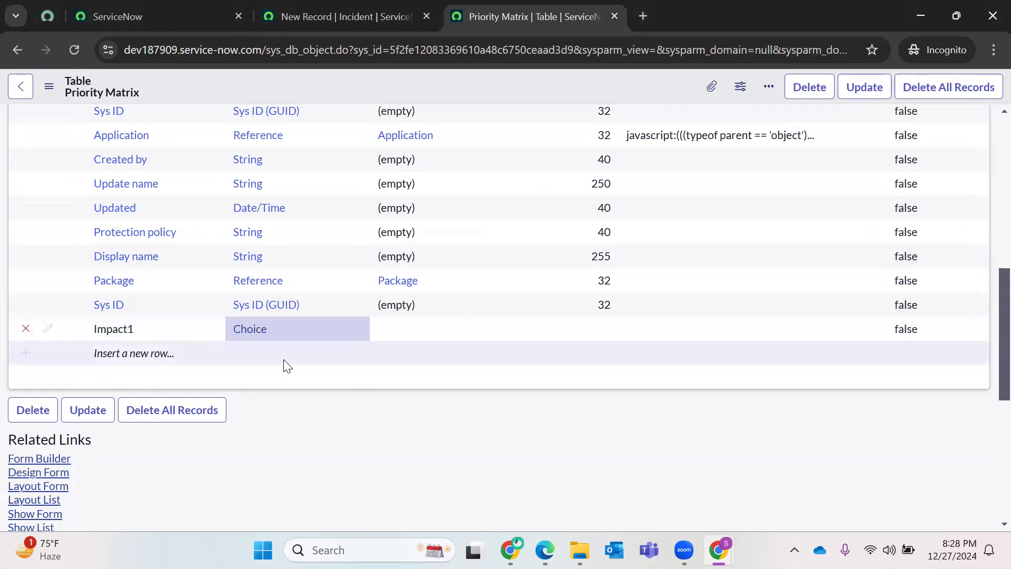
- Add a second column row below Impact1 and label it Urgency1, checking the spelling against the Incident form
{"action": "left_click", "coordinate": [112, 360]}
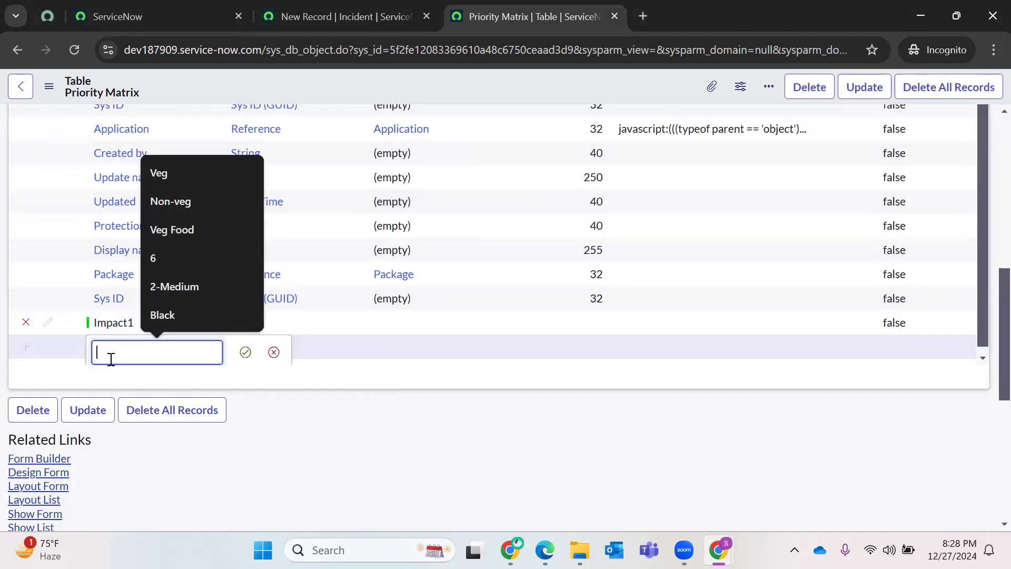
{"action": "type", "text": "Urgnecy1"}
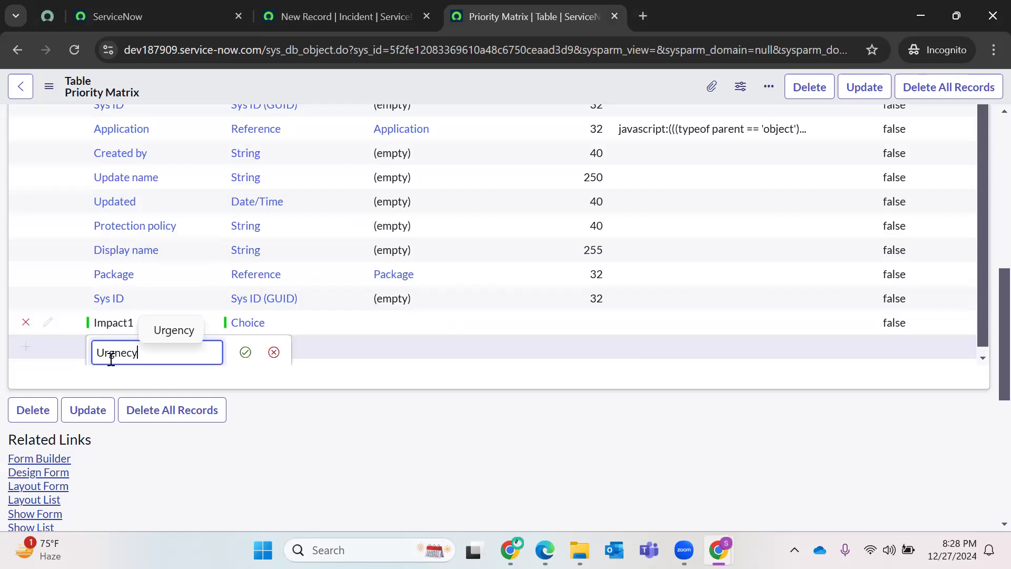
{"action": "key", "text": "Return"}
{"action": "left_click", "coordinate": [345, 16]}
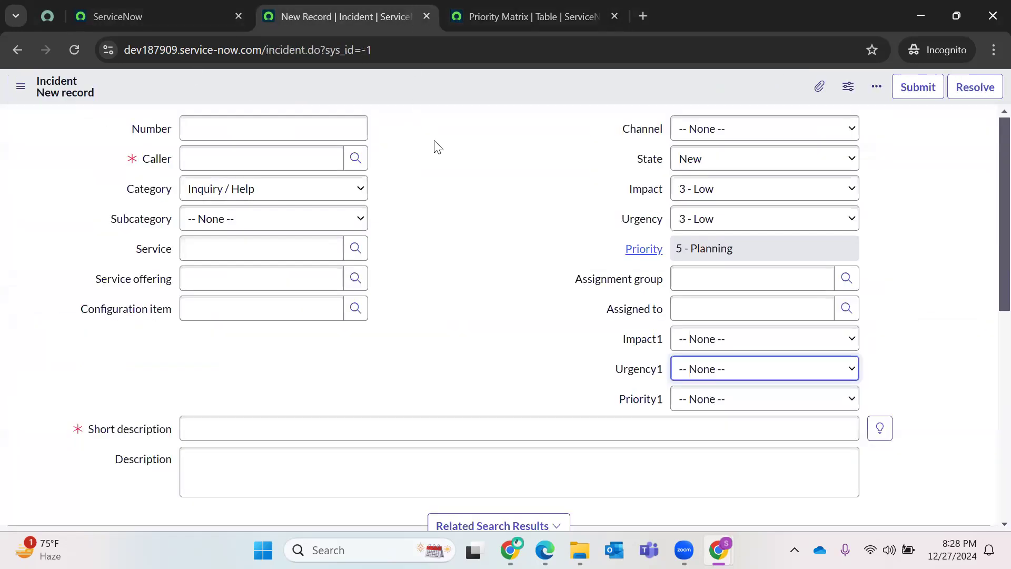
{"action": "left_click", "coordinate": [532, 15]}
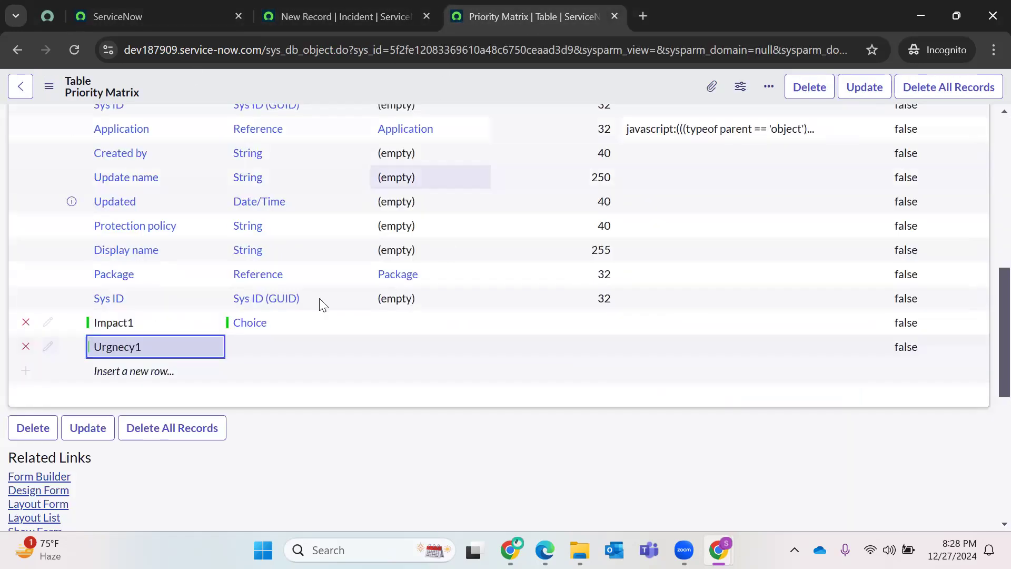
{"action": "double_click", "coordinate": [145, 347]}
{"action": "type", "text": "Urgency1"}
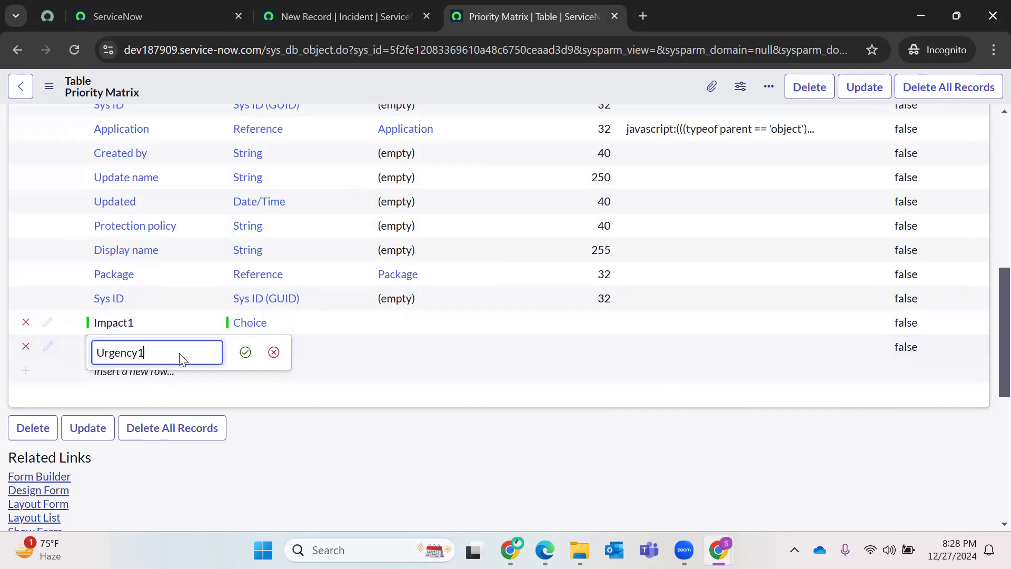
- Add a third column row below Urgency1 with the label Priority1
{"action": "left_click", "coordinate": [108, 372]}
{"action": "type", "text": "Piroity1"}
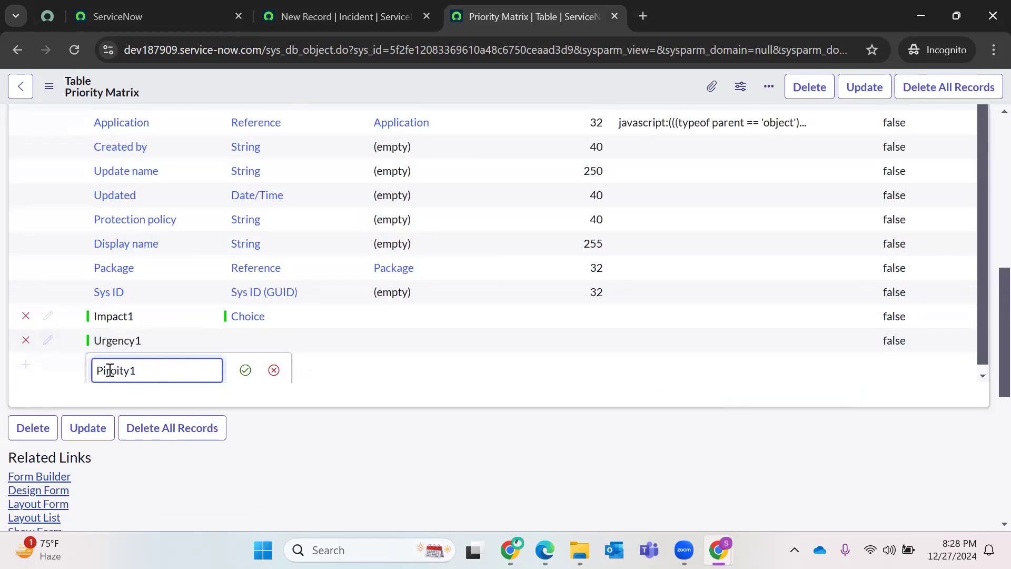
{"action": "key", "text": "BackSpace"}
{"action": "key", "text": "BackSpace"}
{"action": "key", "text": "BackSpace"}
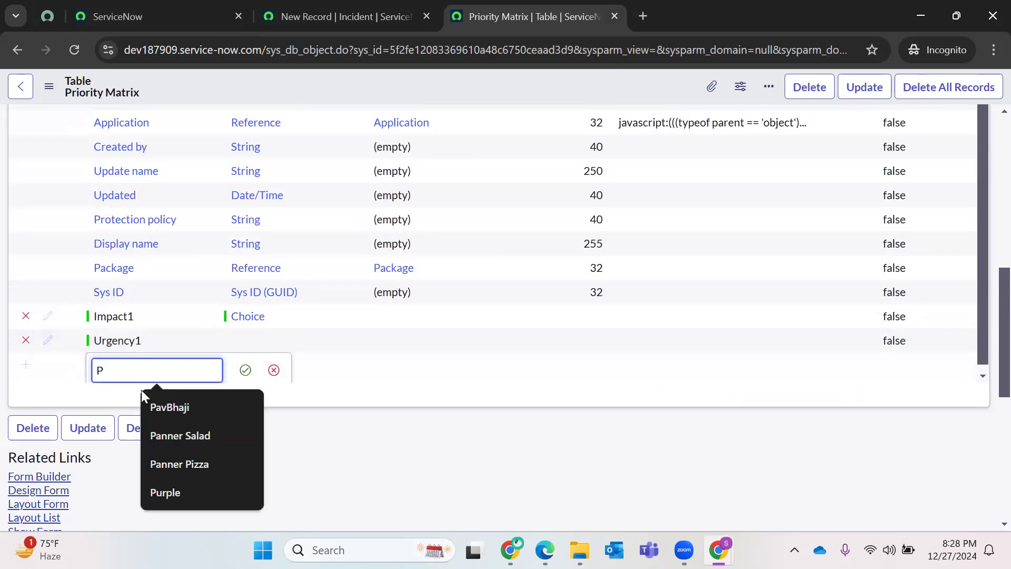
{"action": "type", "text": "riority1"}
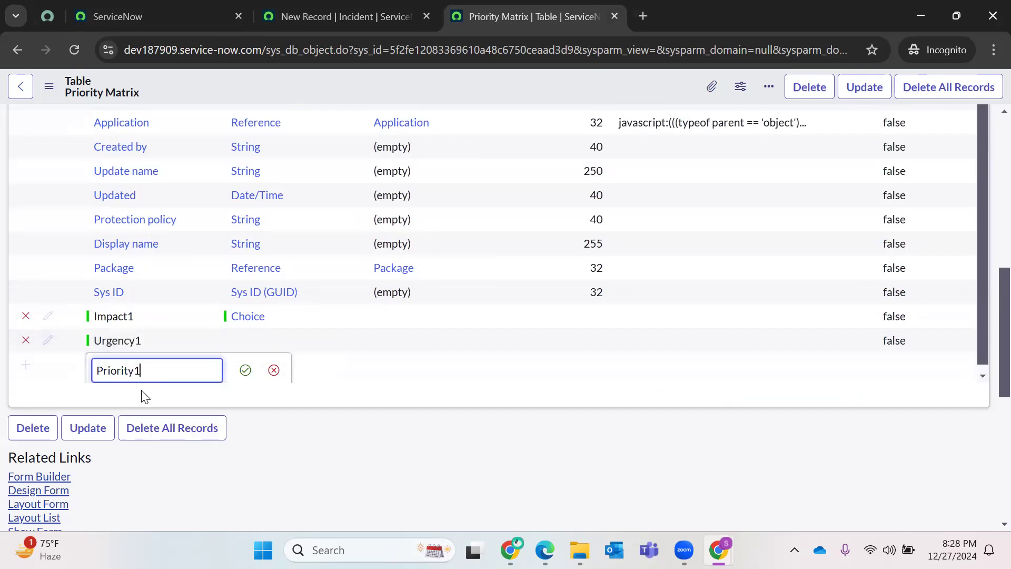
{"action": "key", "text": "Return"}
- Set the type of the Urgency1 and Priority1 columns to Choice and update the Priority Matrix table record
{"action": "double_click", "coordinate": [291, 339]}
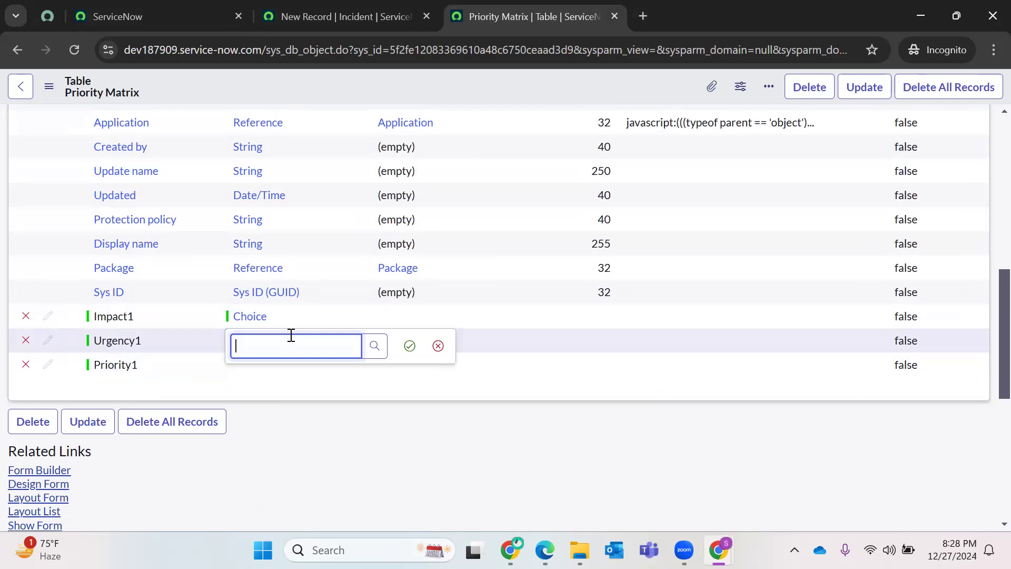
{"action": "type", "text": "Choice"}
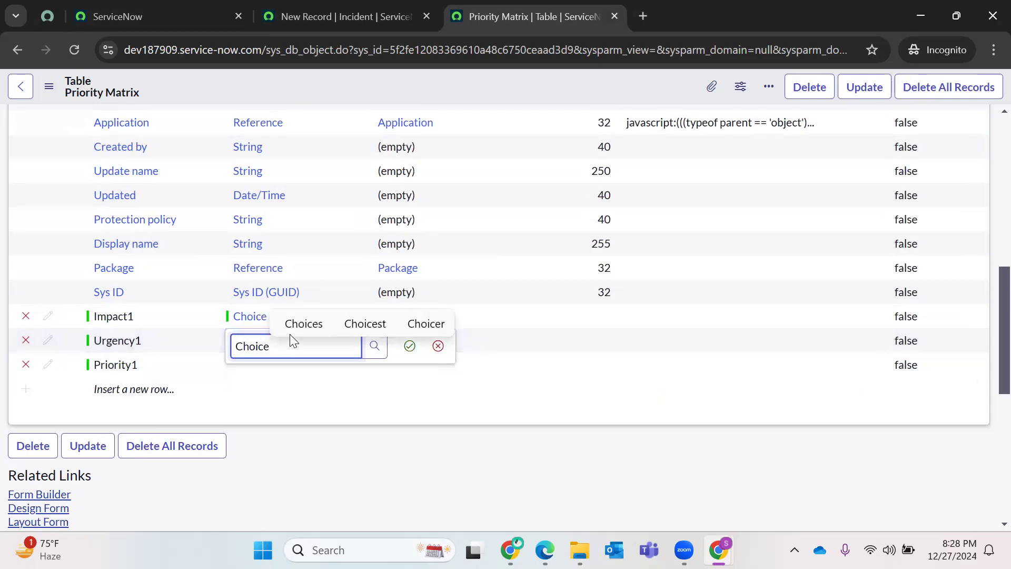
{"action": "key", "text": "Return"}
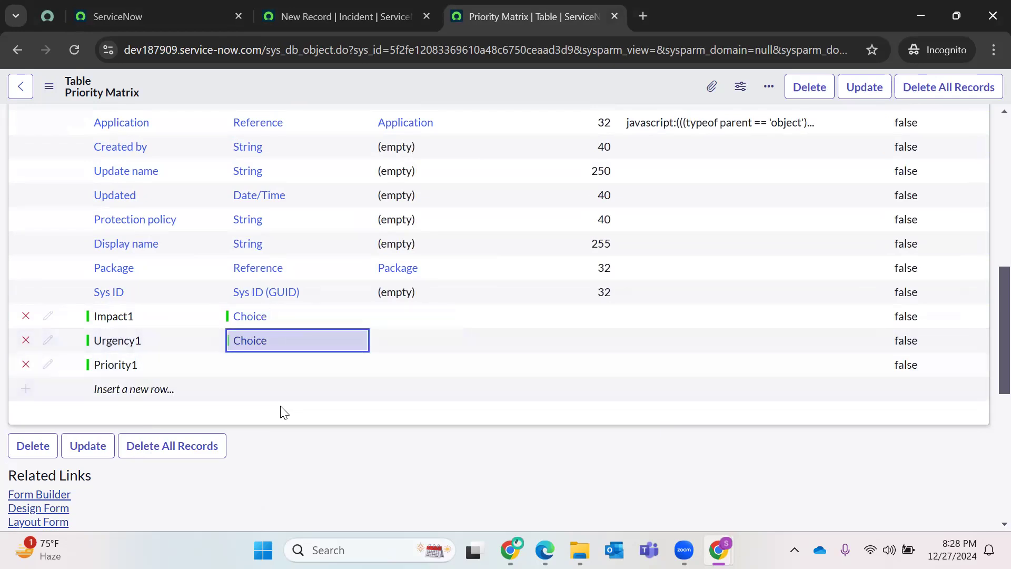
{"action": "double_click", "coordinate": [292, 357]}
{"action": "type", "text": "C"}
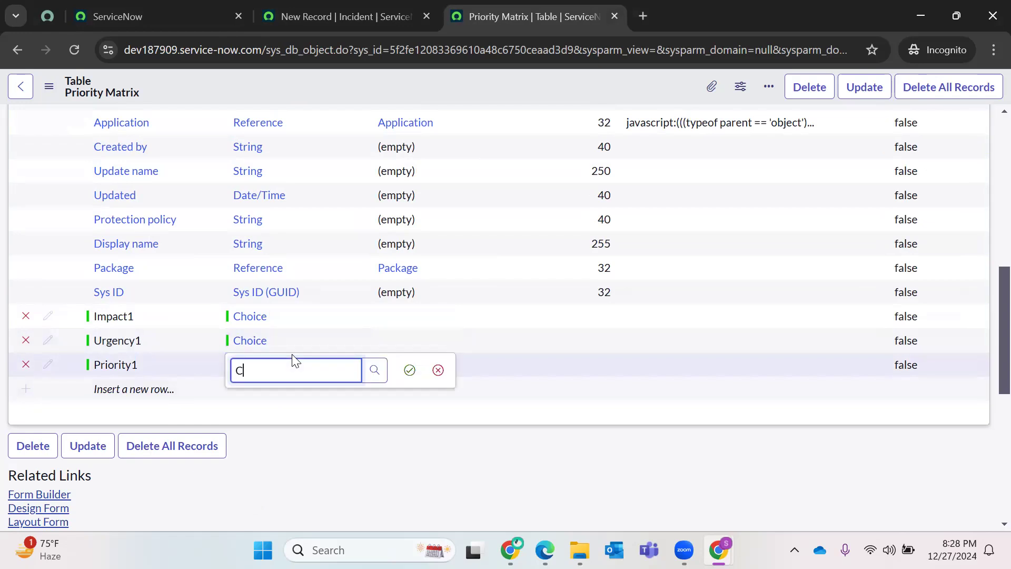
{"action": "type", "text": "hoice"}
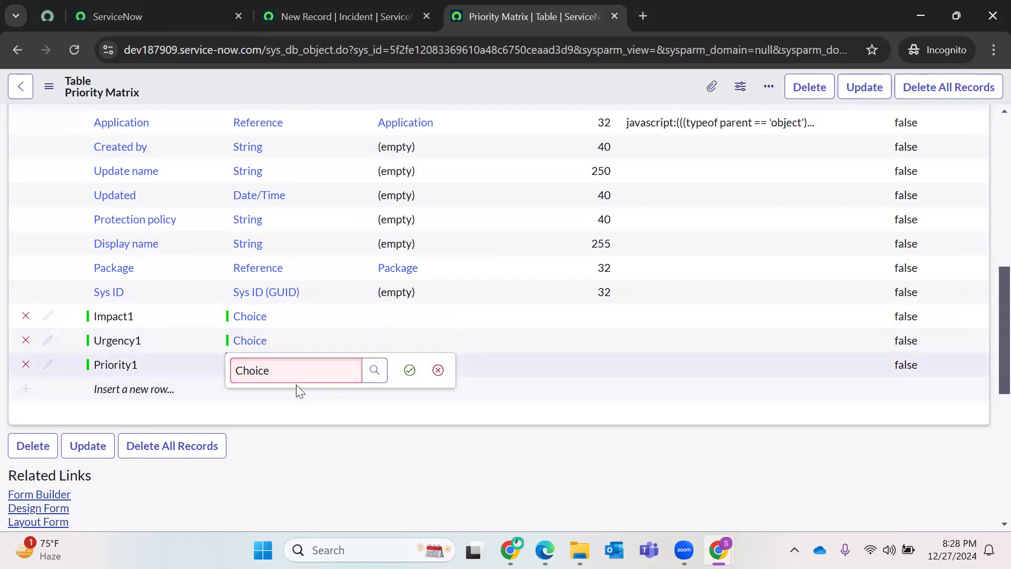
{"action": "key", "text": "Return"}
{"action": "left_click", "coordinate": [865, 87]}
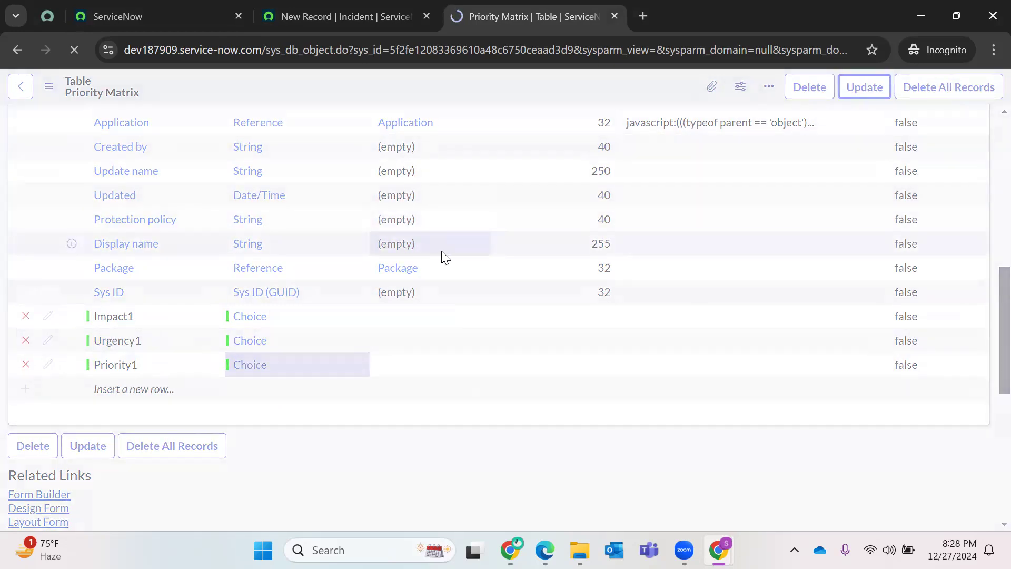
- Sort the Tables list by the Updated column in descending order (z to a)
{"action": "scroll", "coordinate": [442, 250], "scroll_direction": "up", "scroll_amount": 10}
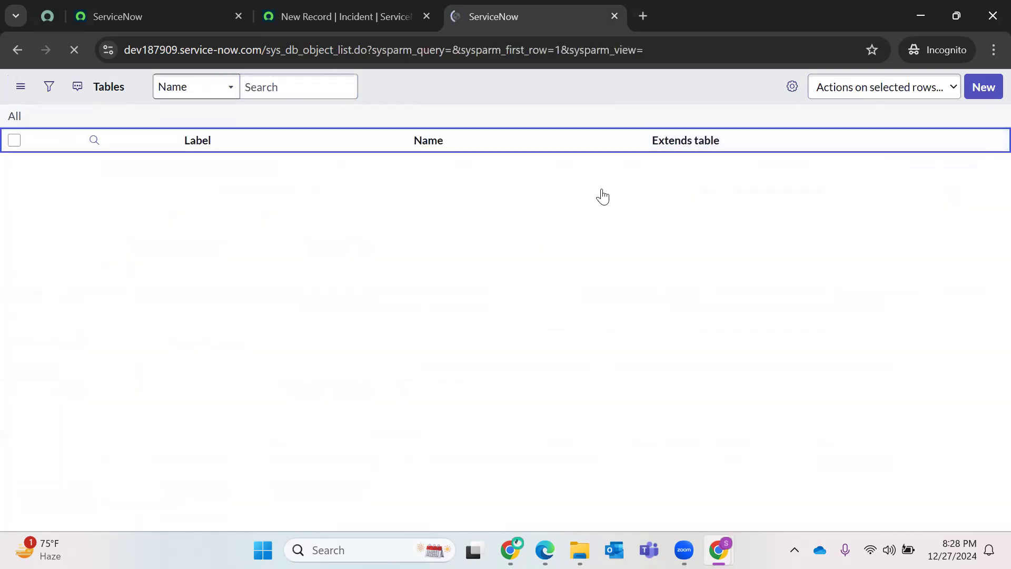
{"action": "left_click", "coordinate": [981, 140]}
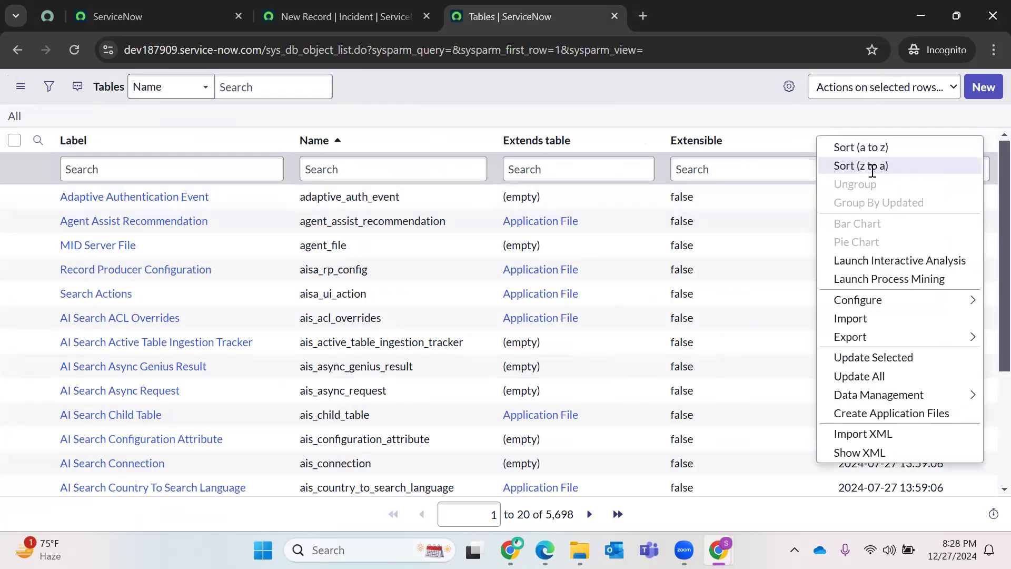
{"action": "left_click", "coordinate": [874, 167]}
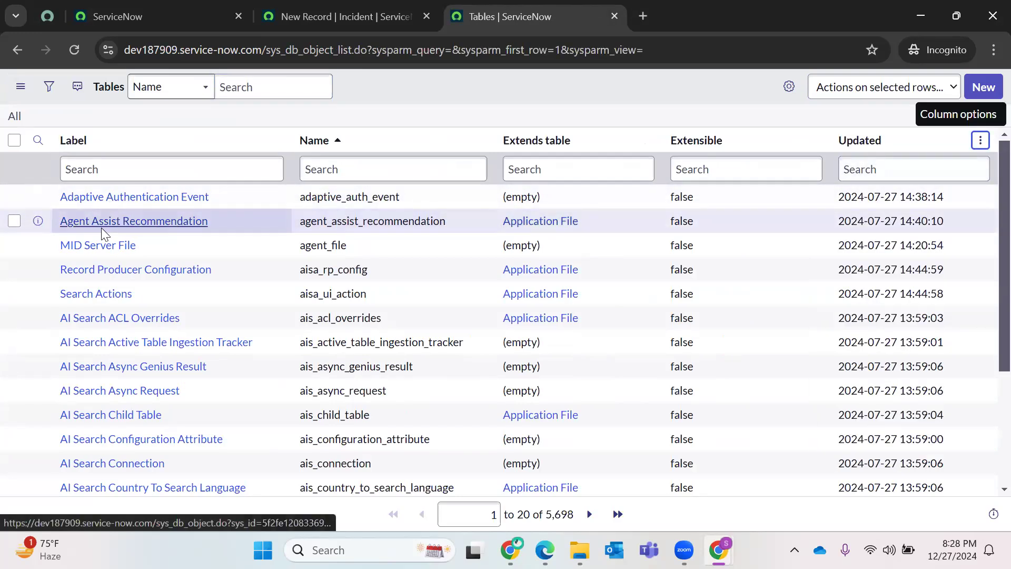
- Open the Priority Matrix table definition and show its new record form
{"action": "left_click", "coordinate": [107, 198]}
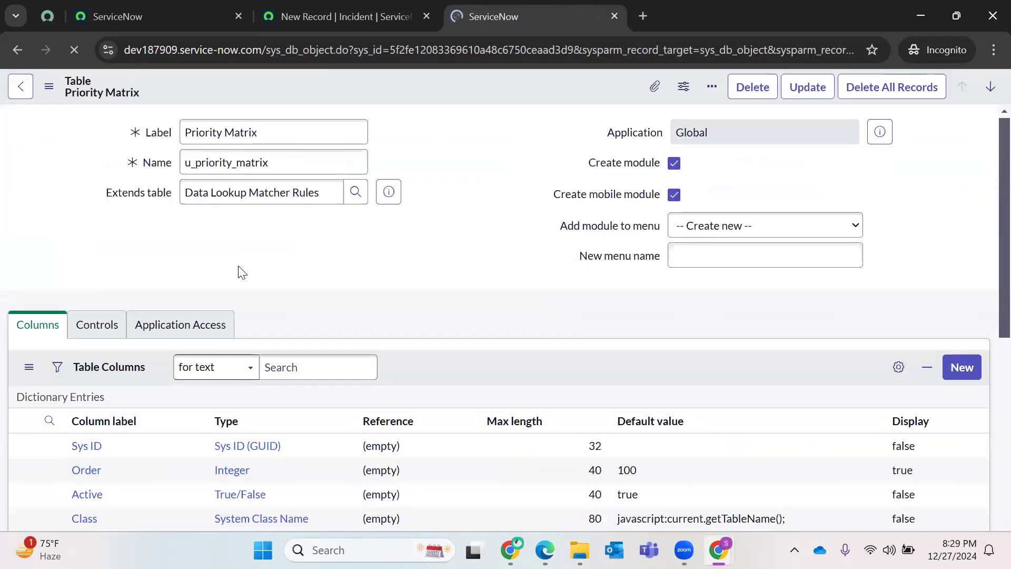
{"action": "scroll", "coordinate": [237, 270], "scroll_direction": "down", "scroll_amount": 7}
{"action": "scroll", "coordinate": [51, 300], "scroll_direction": "down", "scroll_amount": 5}
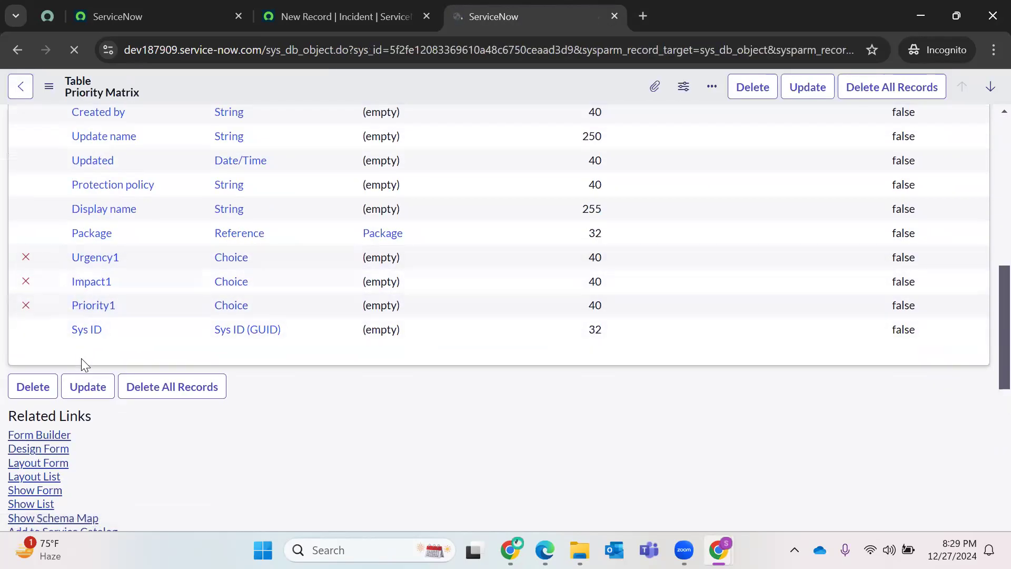
{"action": "scroll", "coordinate": [81, 358], "scroll_direction": "down", "scroll_amount": 3}
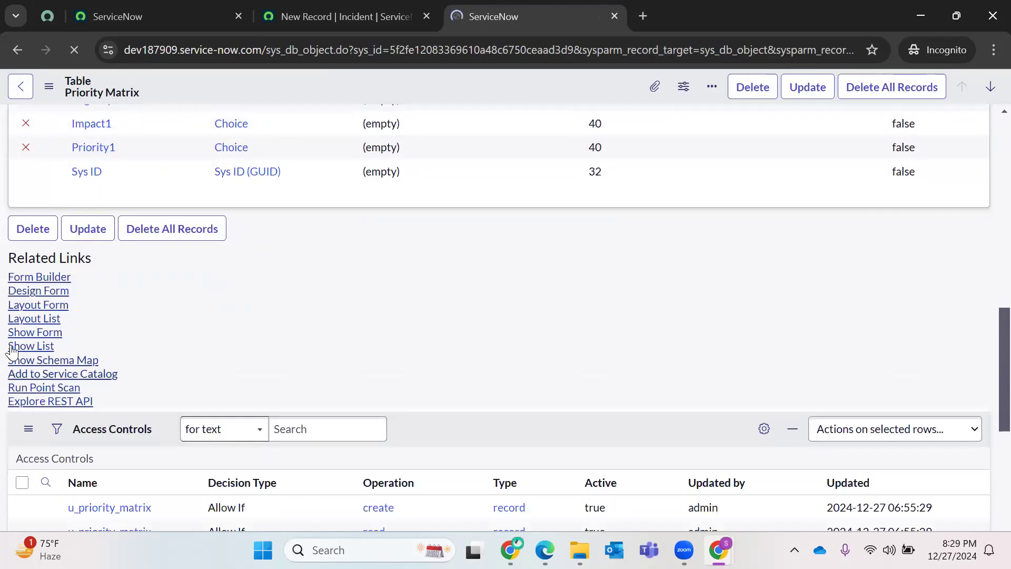
{"action": "left_click", "coordinate": [47, 337]}
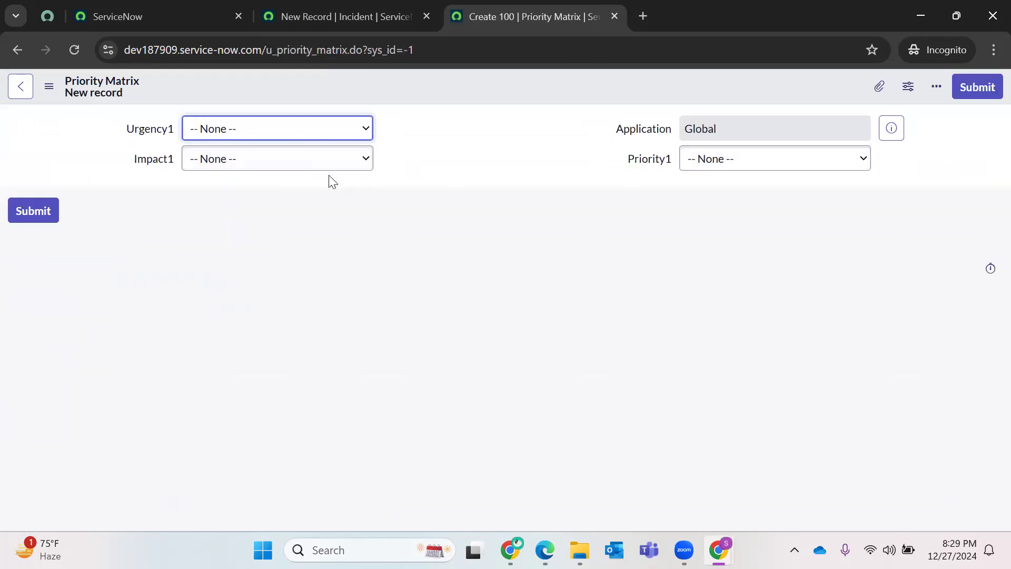
- Check the Impact1 options on the new incident form, and open the choice configuration for Impact1 on the Priority Matrix form
{"action": "left_click", "coordinate": [162, 167]}
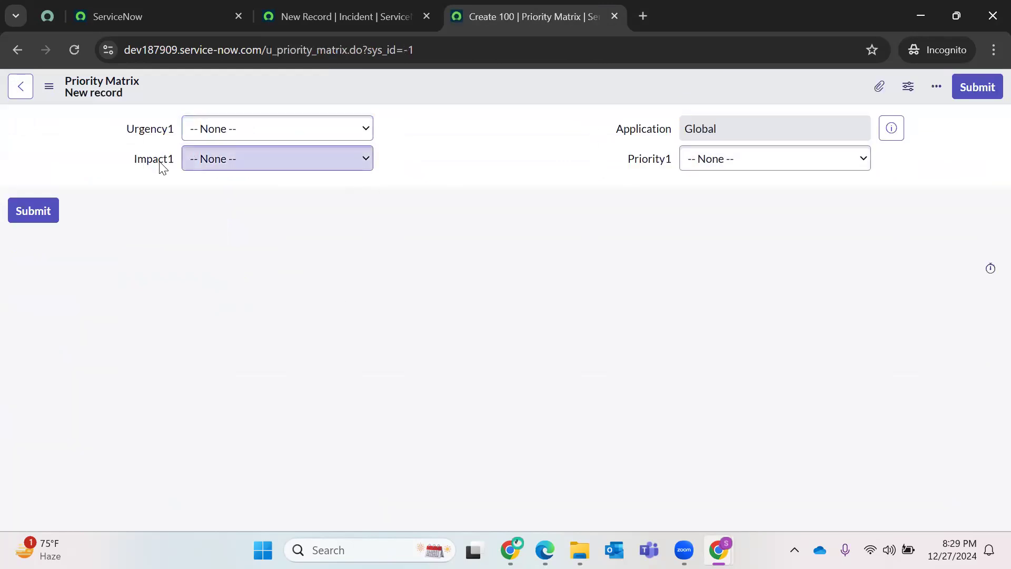
{"action": "right_click", "coordinate": [158, 159]}
{"action": "left_click", "coordinate": [295, 21]}
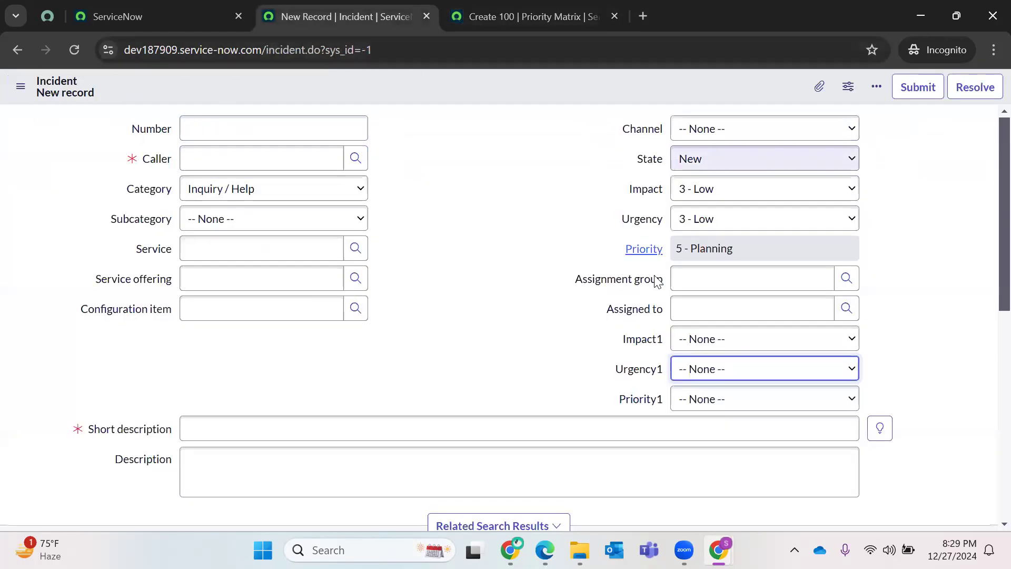
{"action": "left_click", "coordinate": [723, 343]}
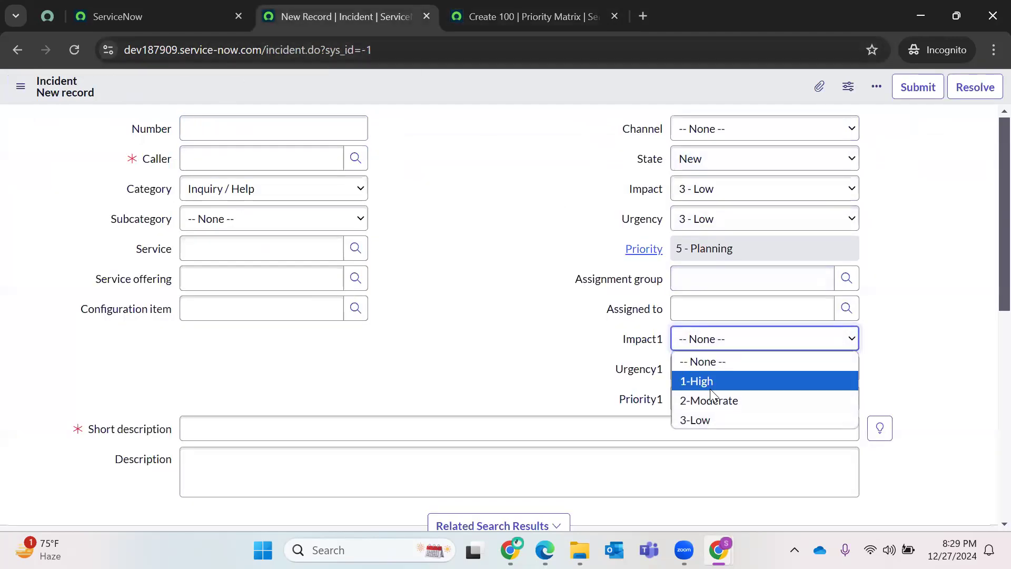
{"action": "left_click", "coordinate": [455, 5]}
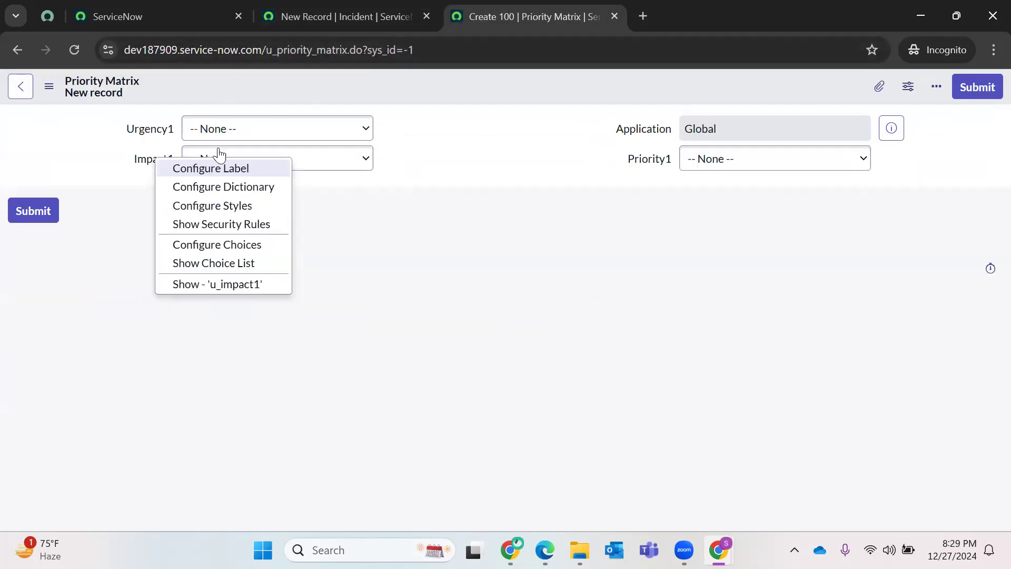
{"action": "left_click", "coordinate": [232, 246]}
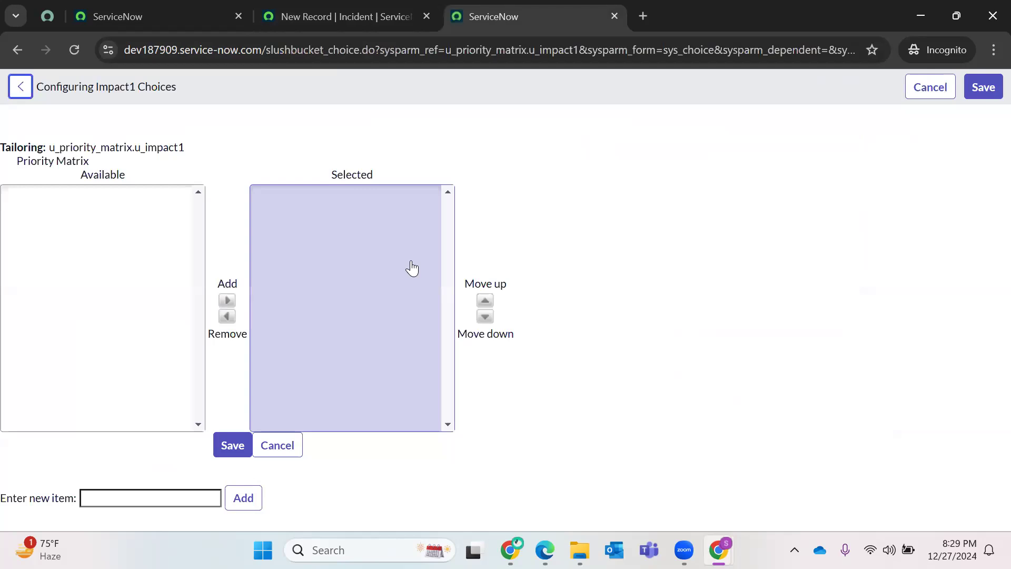
- Add the choices 1-High, 2-Moderate and 3-Low to the Priority Matrix Impact1 field and save them
{"action": "left_click", "coordinate": [158, 500]}
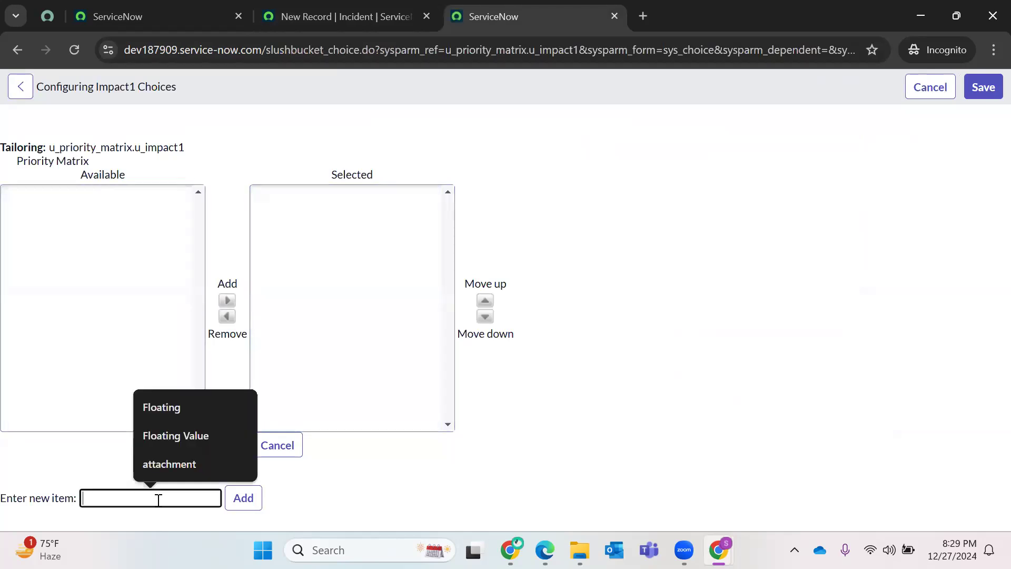
{"action": "type", "text": "1"}
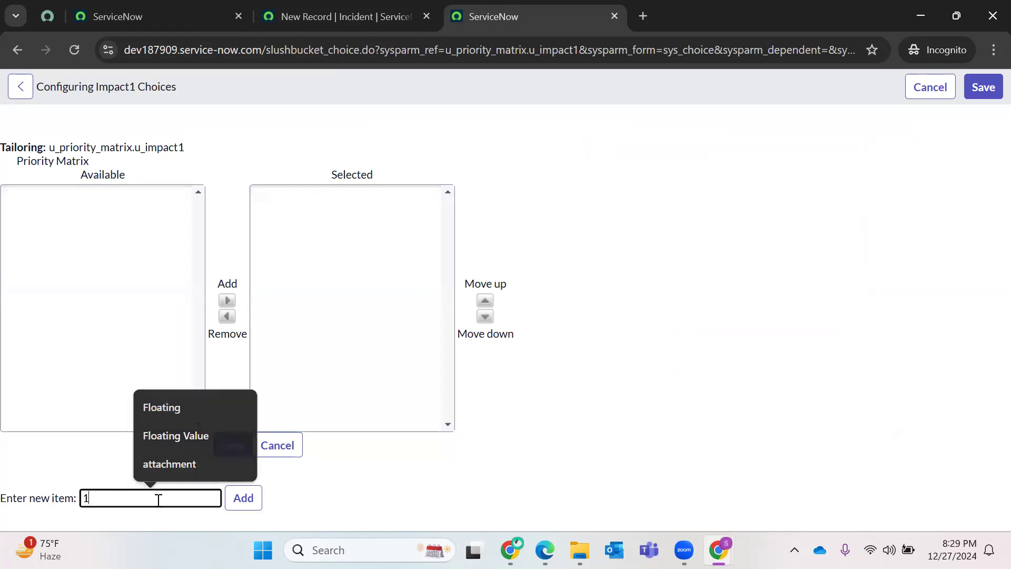
{"action": "type", "text": "-High"}
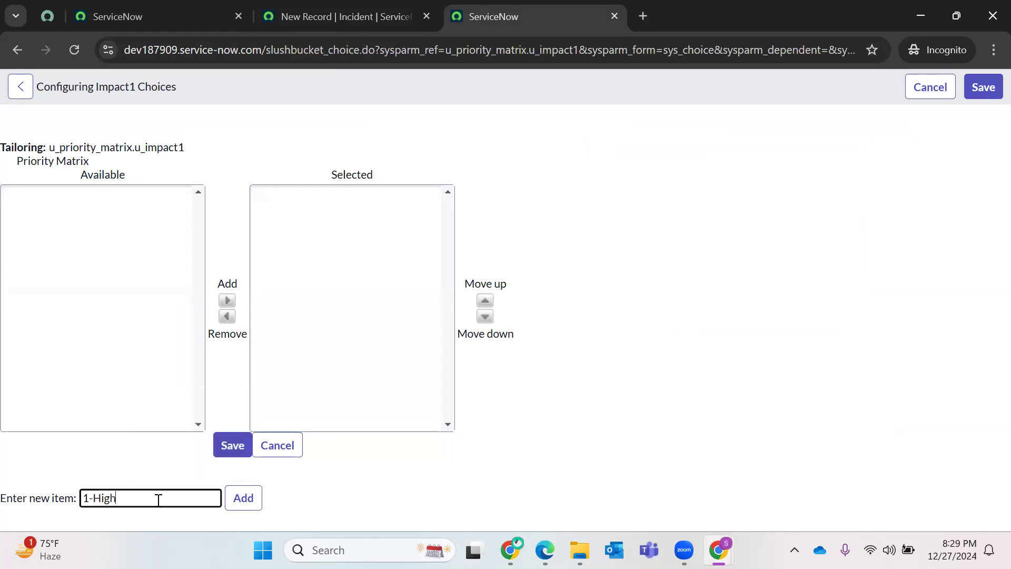
{"action": "key", "text": "Return"}
{"action": "type", "text": "2-moder"}
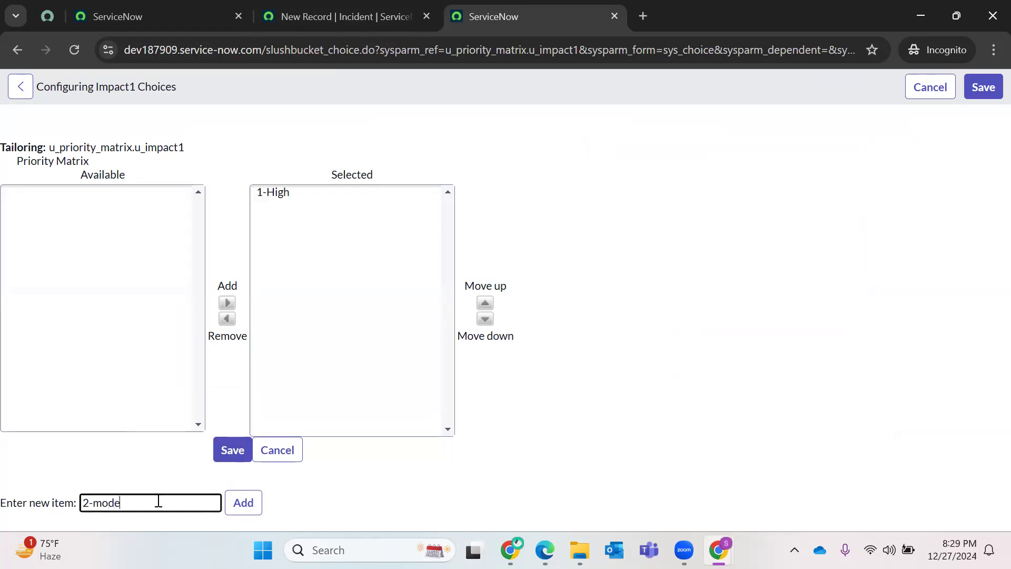
{"action": "key", "text": "BackSpace"}
{"action": "key", "text": "BackSpace"}
{"action": "key", "text": "BackSpace"}
{"action": "key", "text": "BackSpace"}
{"action": "key", "text": "BackSpace"}
{"action": "type", "text": "Moderate"}
{"action": "key", "text": "Return"}
{"action": "type", "text": "3-Low"}
{"action": "key", "text": "Return"}
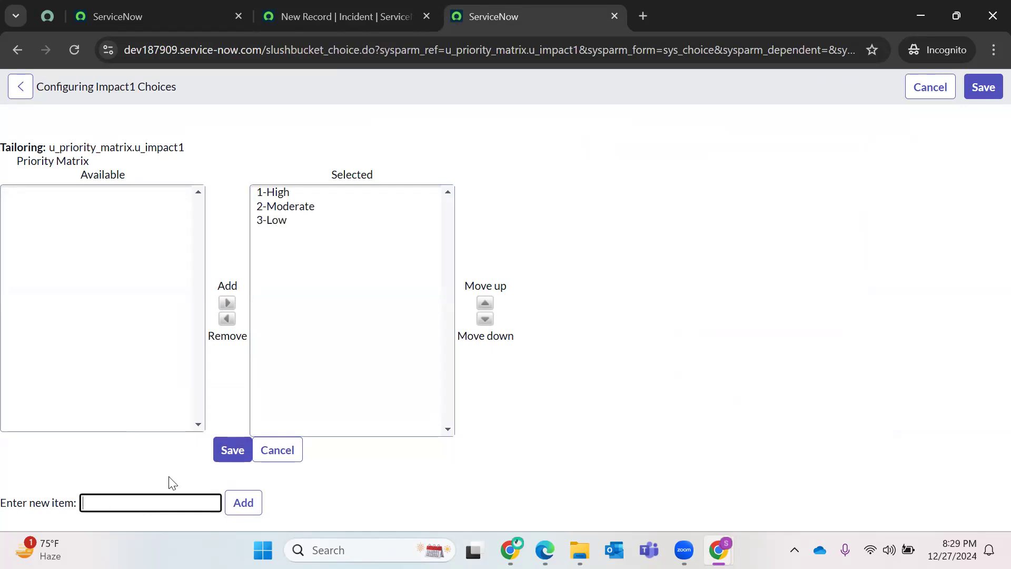
{"action": "left_click", "coordinate": [223, 452]}
- Review the Impact1 options on the new incident form and the Impact1 and Urgency1 options on the Priority Matrix form
{"action": "left_click", "coordinate": [371, 10]}
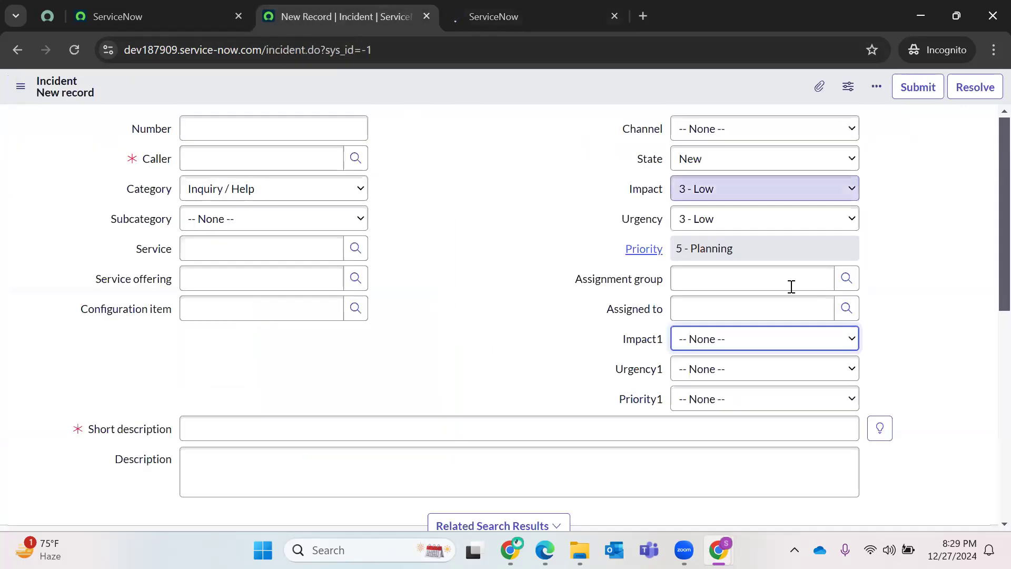
{"action": "left_click", "coordinate": [727, 351]}
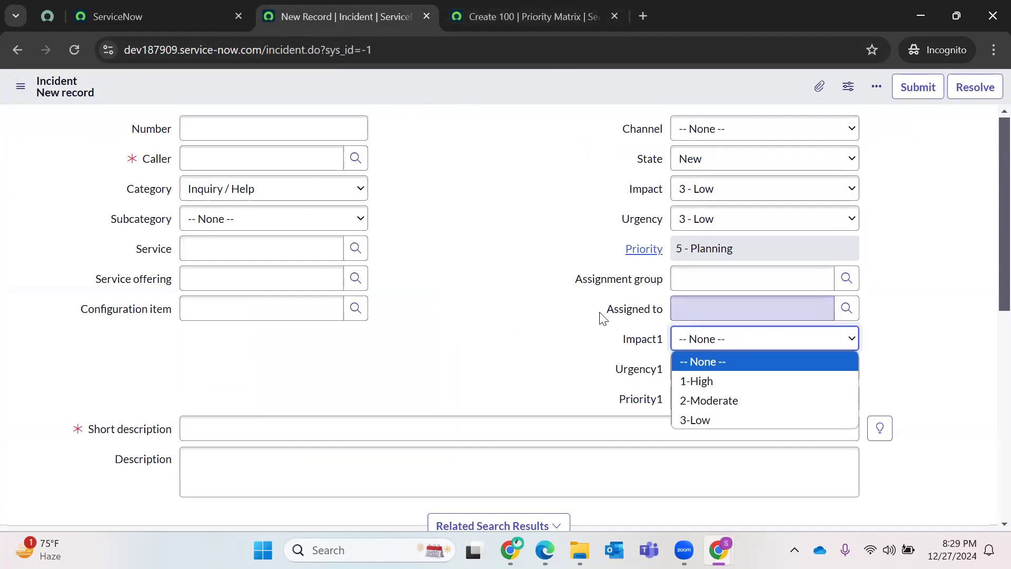
{"action": "left_click", "coordinate": [557, 14]}
{"action": "left_click", "coordinate": [232, 131]}
{"action": "left_click", "coordinate": [228, 216]}
{"action": "left_click", "coordinate": [222, 165]}
{"action": "left_click", "coordinate": [221, 129]}
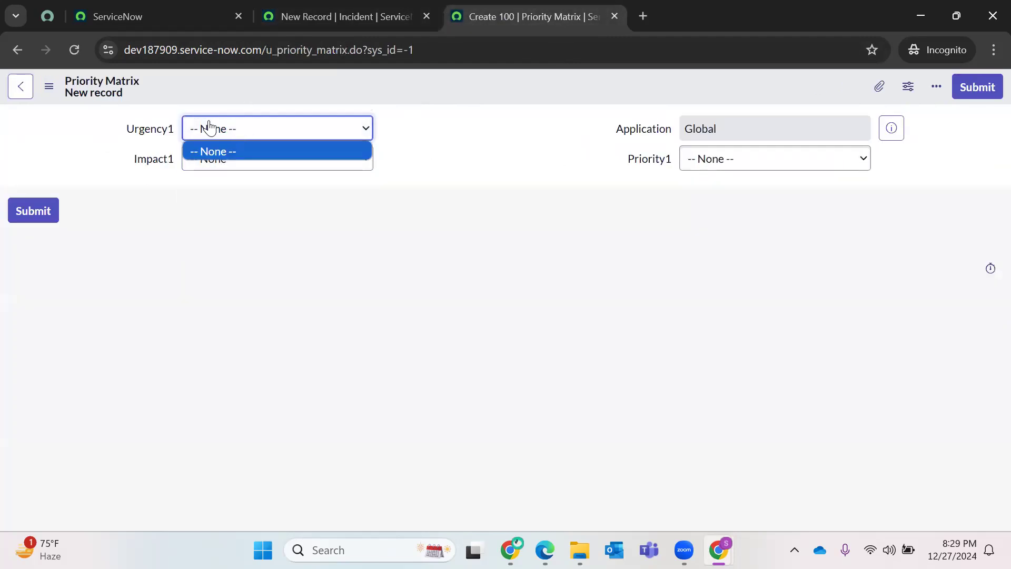
- Open the choice configuration for the Urgency1 field on the Priority Matrix form
{"action": "left_click", "coordinate": [153, 130]}
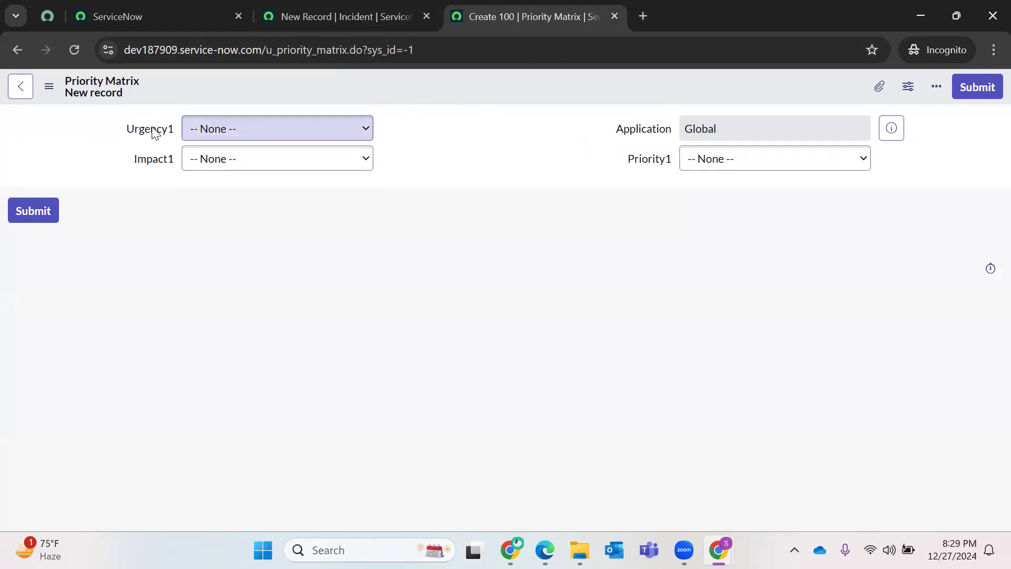
{"action": "right_click", "coordinate": [152, 127]}
{"action": "right_click", "coordinate": [152, 128]}
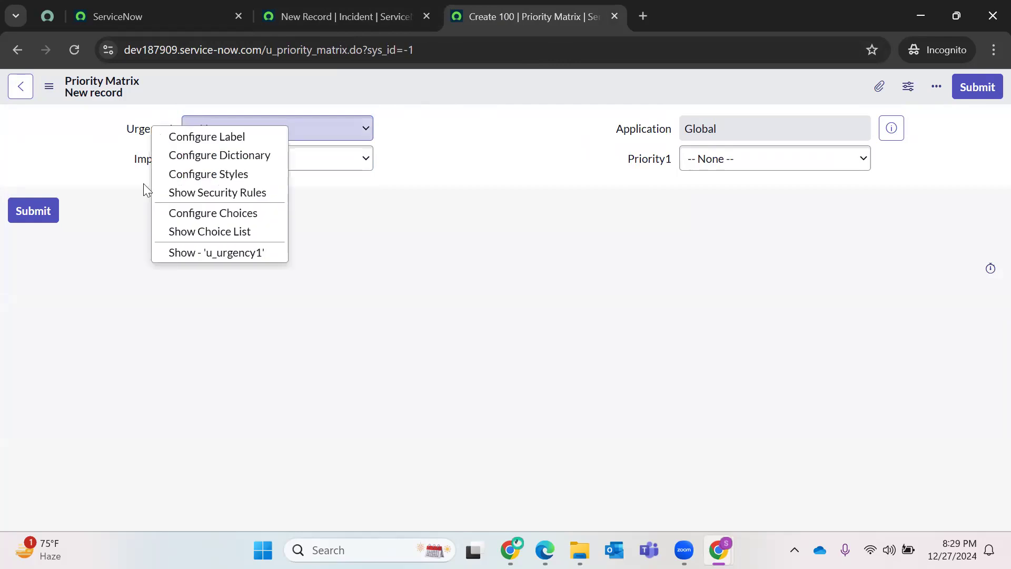
{"action": "left_click", "coordinate": [101, 182]}
{"action": "left_click", "coordinate": [148, 132]}
{"action": "right_click", "coordinate": [151, 129]}
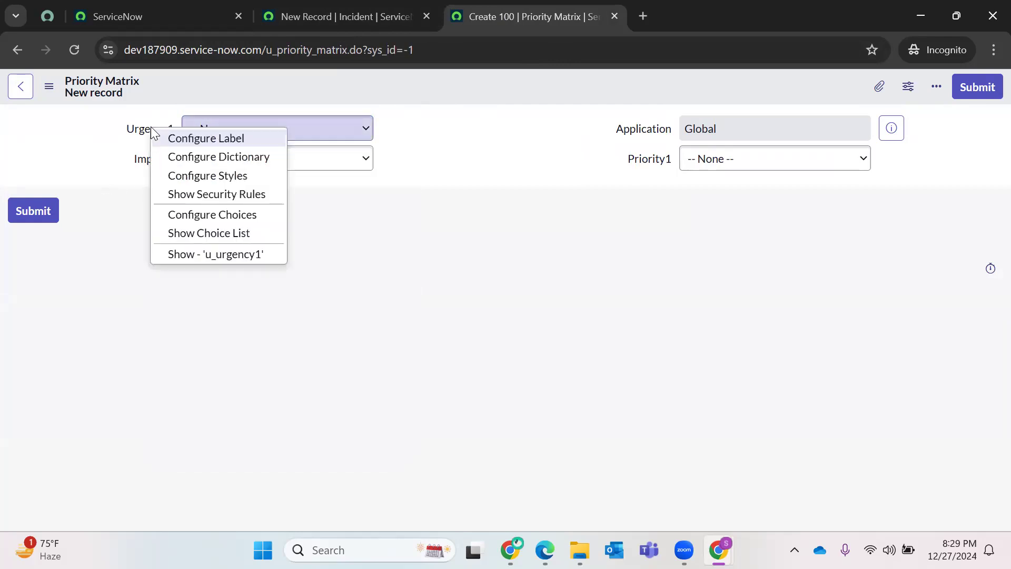
{"action": "left_click", "coordinate": [228, 215]}
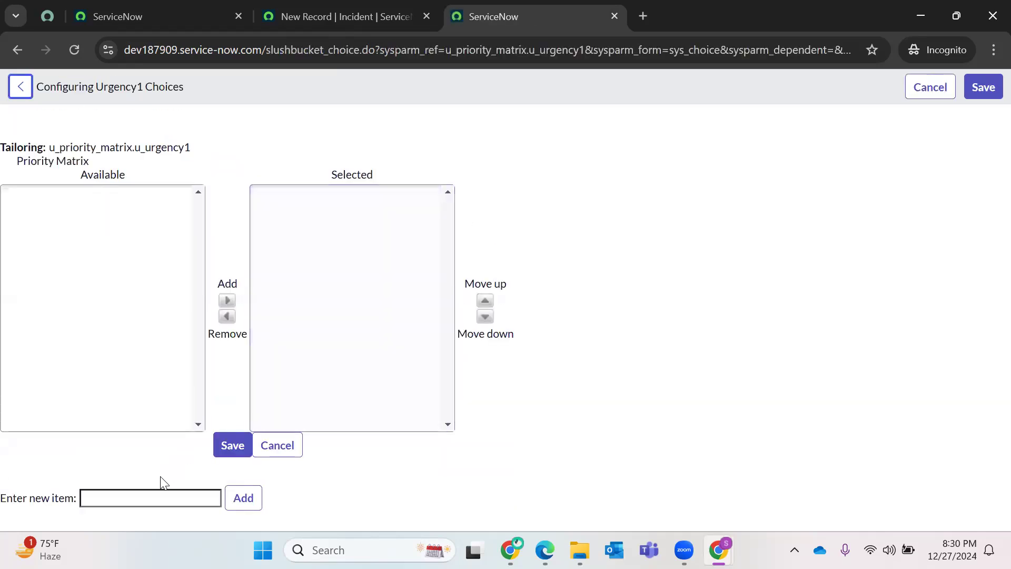
- Add the choices 1-High, 2-Moderate and 3-Low to the Priority Matrix Urgency1 field and save them
{"action": "left_click", "coordinate": [116, 506]}
{"action": "type", "text": "1-High"}
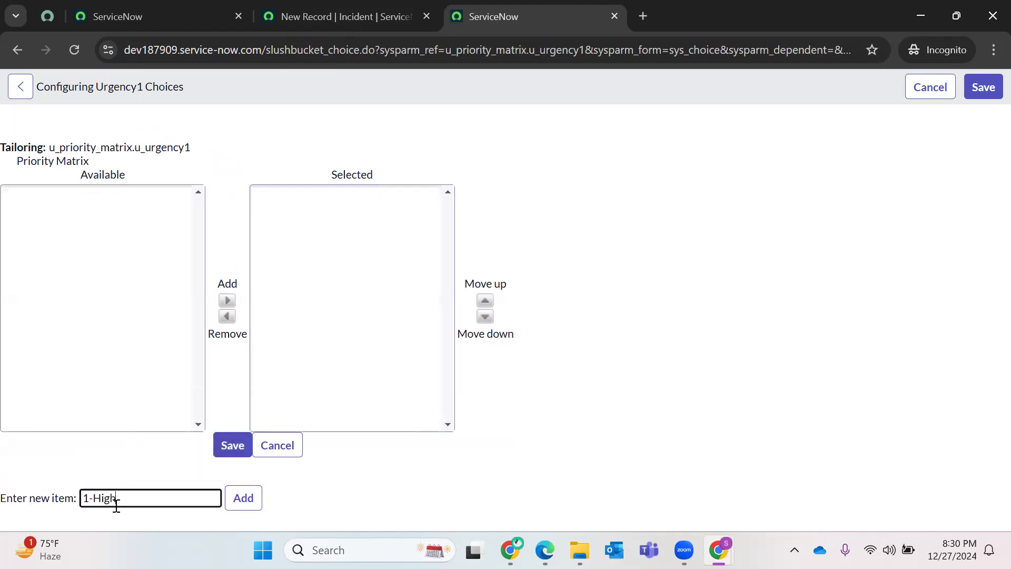
{"action": "key", "text": "Return"}
{"action": "type", "text": "2-Moderate"}
{"action": "key", "text": "Return"}
{"action": "type", "text": "3-Low"}
{"action": "key", "text": "Return"}
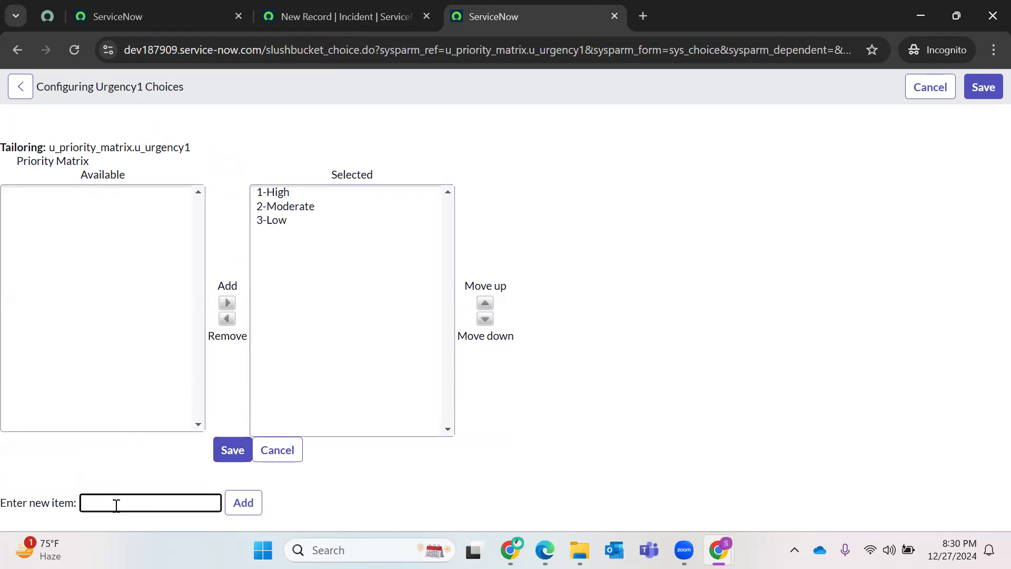
{"action": "left_click", "coordinate": [227, 449]}
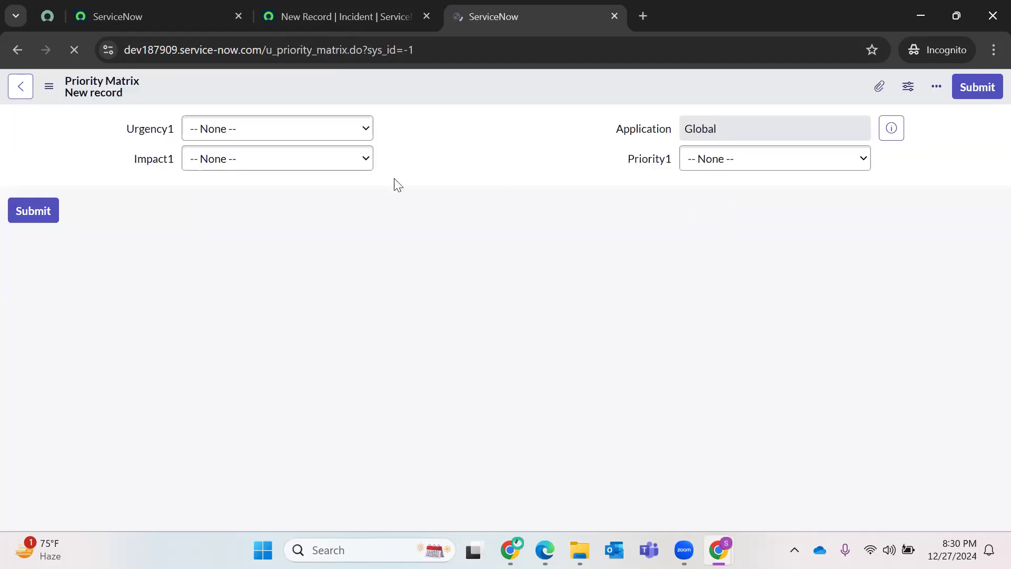
- Open the choice configuration for Priority1 on the Priority Matrix form and check the Priority1 options on the incident form
{"action": "left_click", "coordinate": [213, 133]}
{"action": "left_click", "coordinate": [485, 183]}
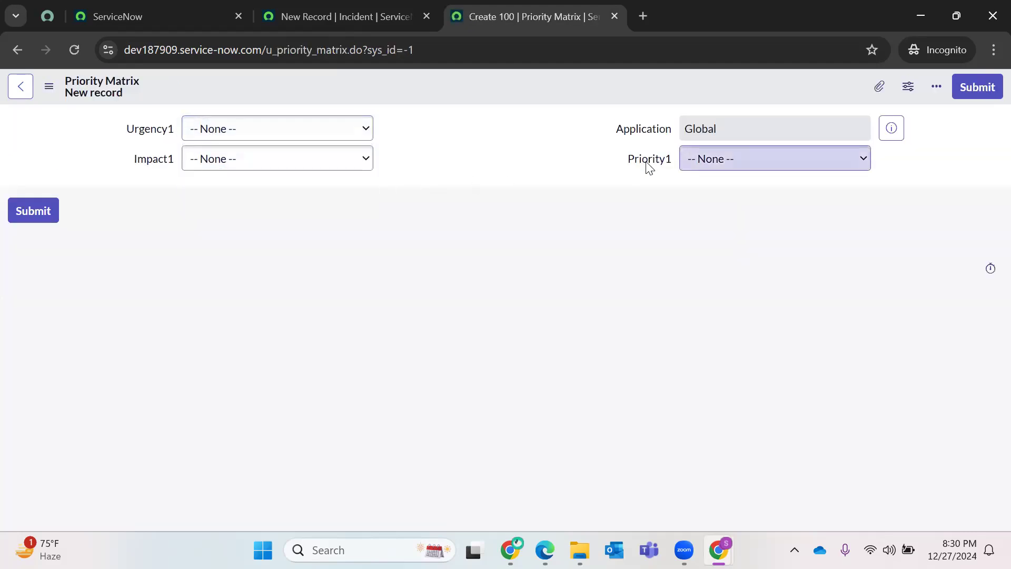
{"action": "right_click", "coordinate": [646, 161]}
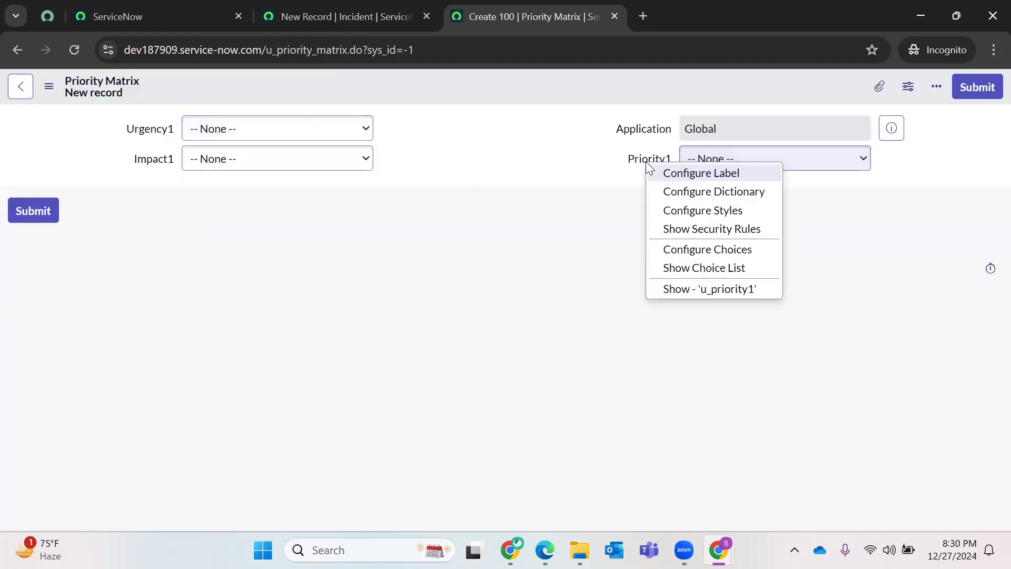
{"action": "left_click", "coordinate": [688, 246]}
{"action": "left_click", "coordinate": [319, 7]}
{"action": "left_click", "coordinate": [701, 400]}
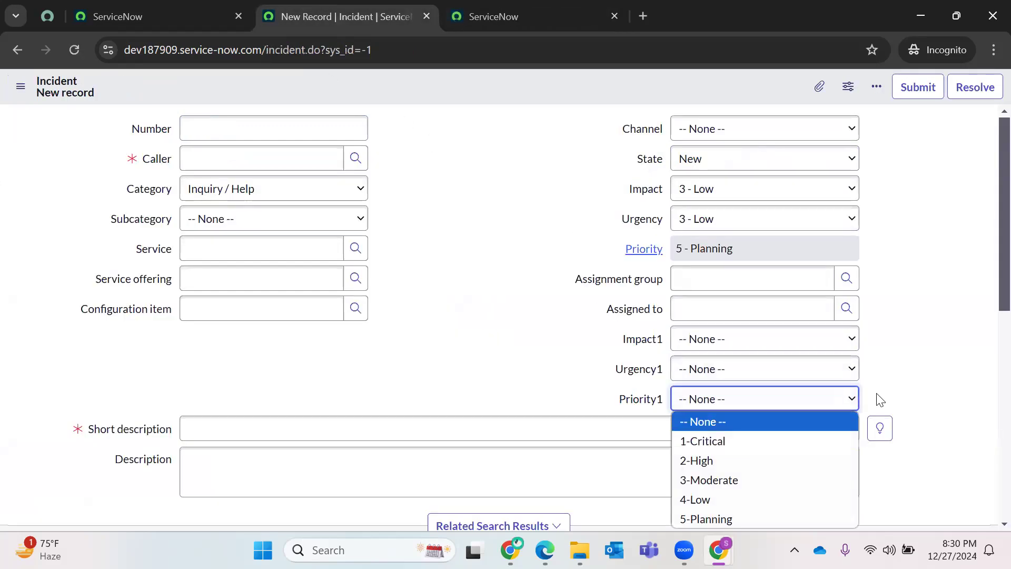
{"action": "scroll", "coordinate": [986, 232], "scroll_direction": "down", "scroll_amount": 3}
{"action": "left_click", "coordinate": [558, 15]}
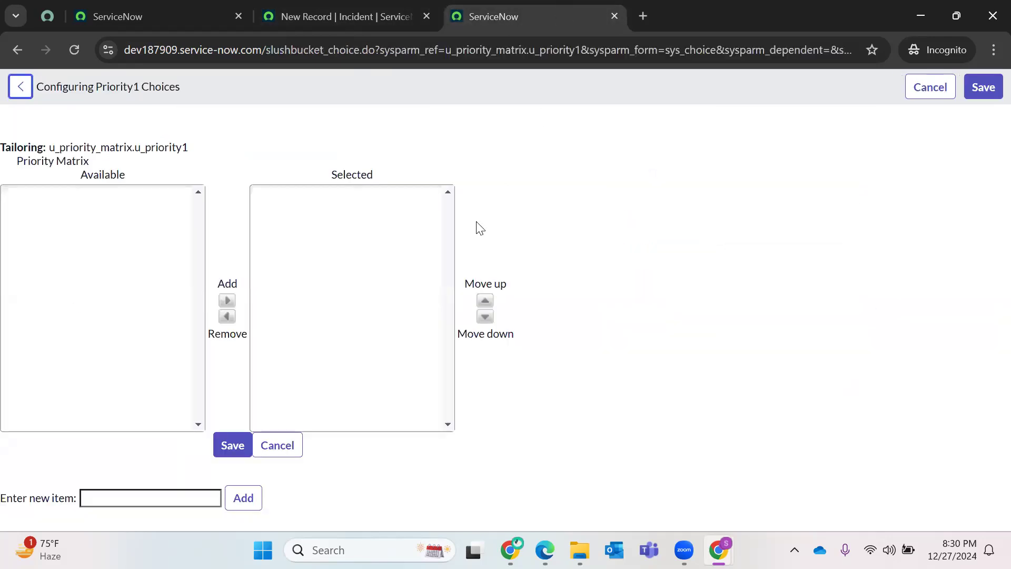
- Add the choices 1-Critical, 2-High, 3-Moderate, 4-Low and 5-Planning to the Priority Matrix Priority1 field and save them
{"action": "left_click", "coordinate": [144, 497]}
{"action": "type", "text": "1-X"}
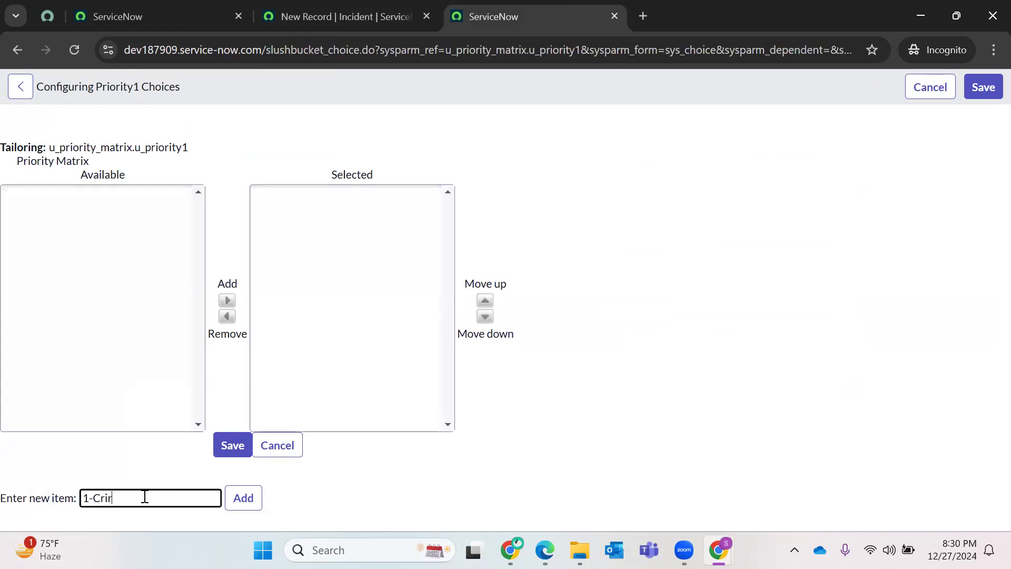
{"action": "type", "text": "al"}
{"action": "key", "text": "Return"}
{"action": "key", "text": "Return"}
{"action": "type", "text": "3-Mod"}
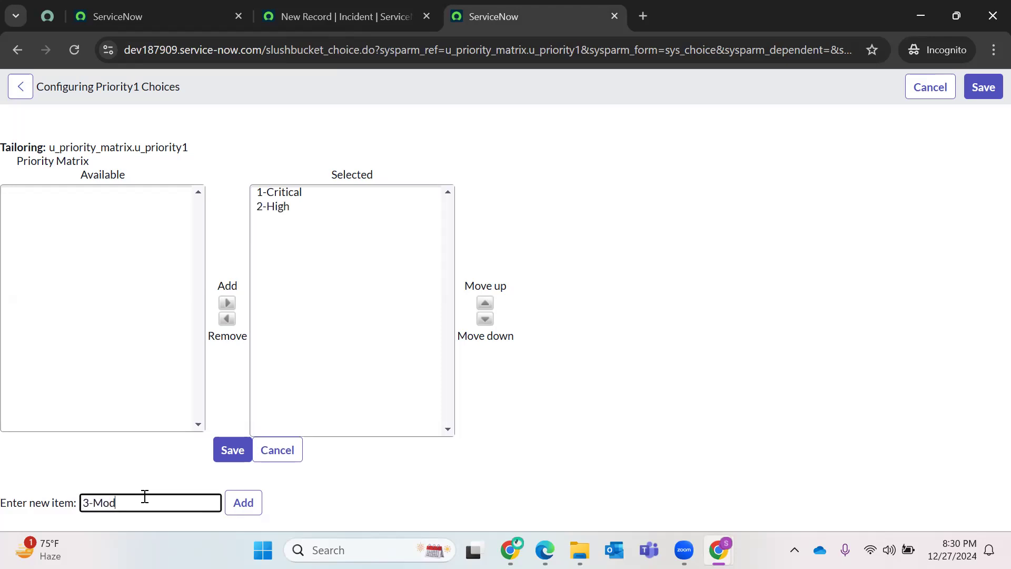
{"action": "key", "text": "Return"}
{"action": "type", "text": "4-Low"}
{"action": "key", "text": "Return"}
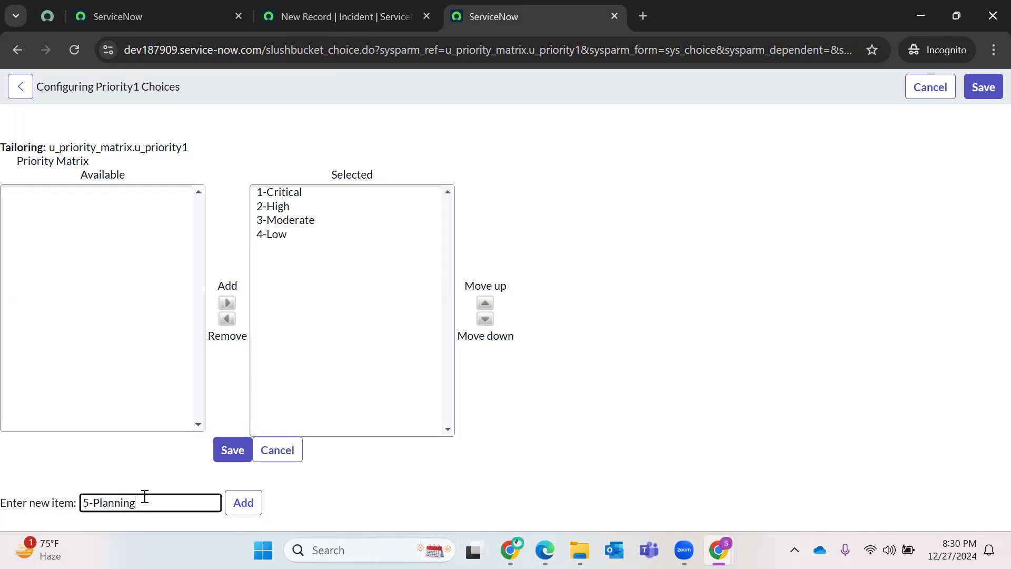
{"action": "key", "text": "Return"}
{"action": "left_click", "coordinate": [239, 449]}
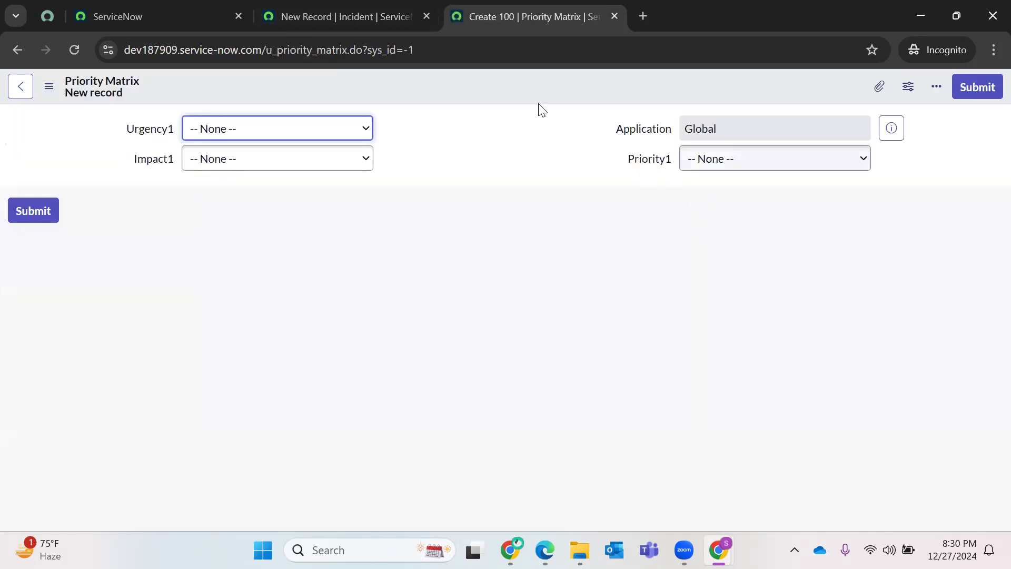
- Check the Priority1, Impact1 and Urgency1 choice lists on the Priority Matrix form, and return to the new incident form
{"action": "left_click", "coordinate": [691, 157]}
{"action": "left_click", "coordinate": [318, 159]}
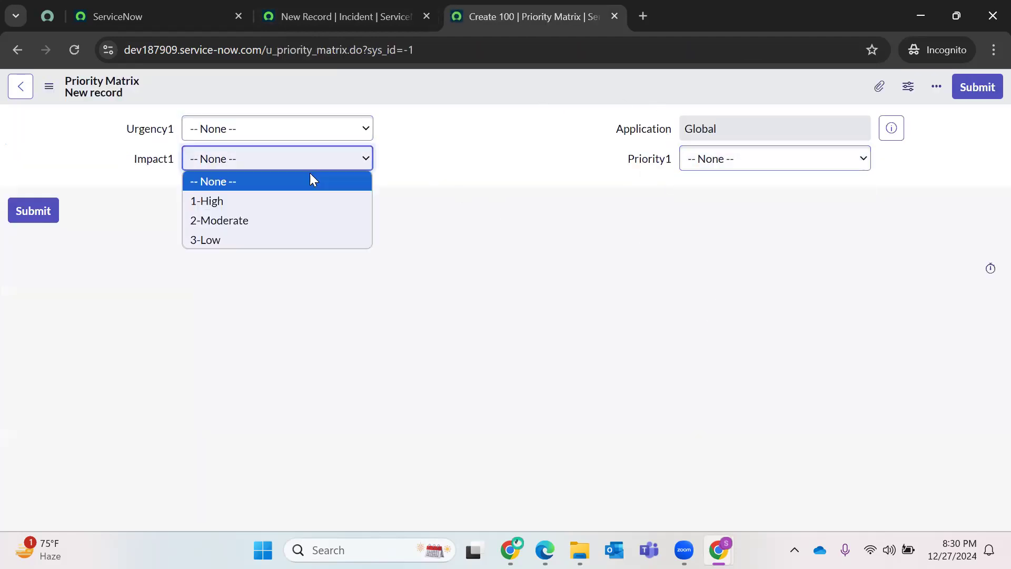
{"action": "left_click", "coordinate": [273, 128]}
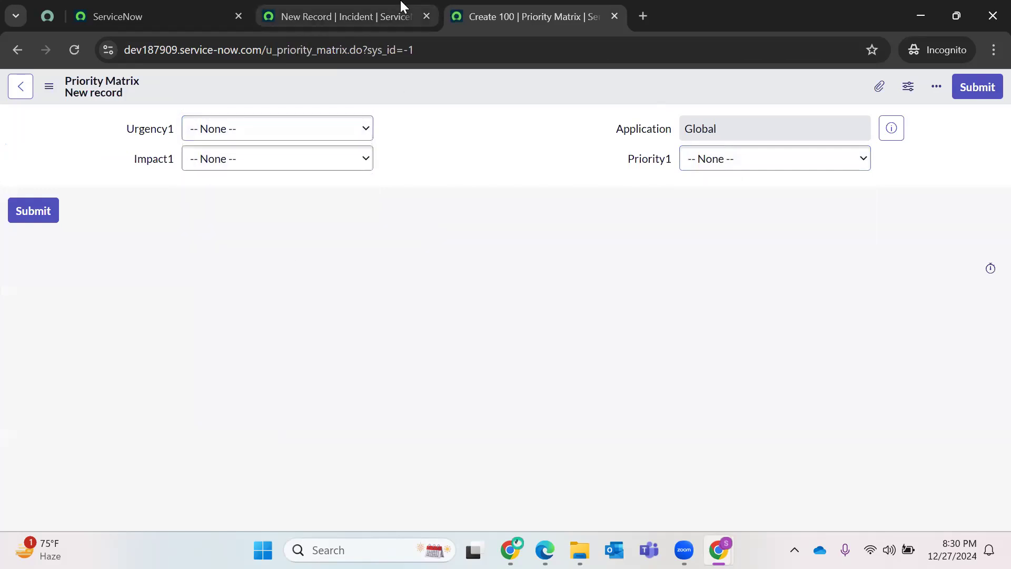
{"action": "left_click", "coordinate": [402, 10]}
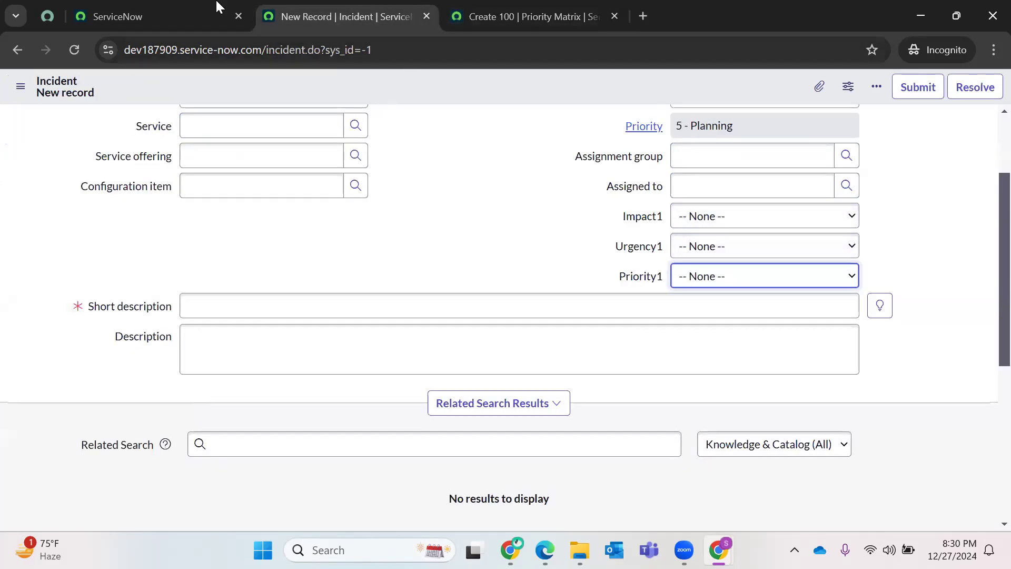
- Refresh the application navigator, filter it for "Data look" and open Data Lookup Definitions in a new tab
{"action": "left_click", "coordinate": [512, 6]}
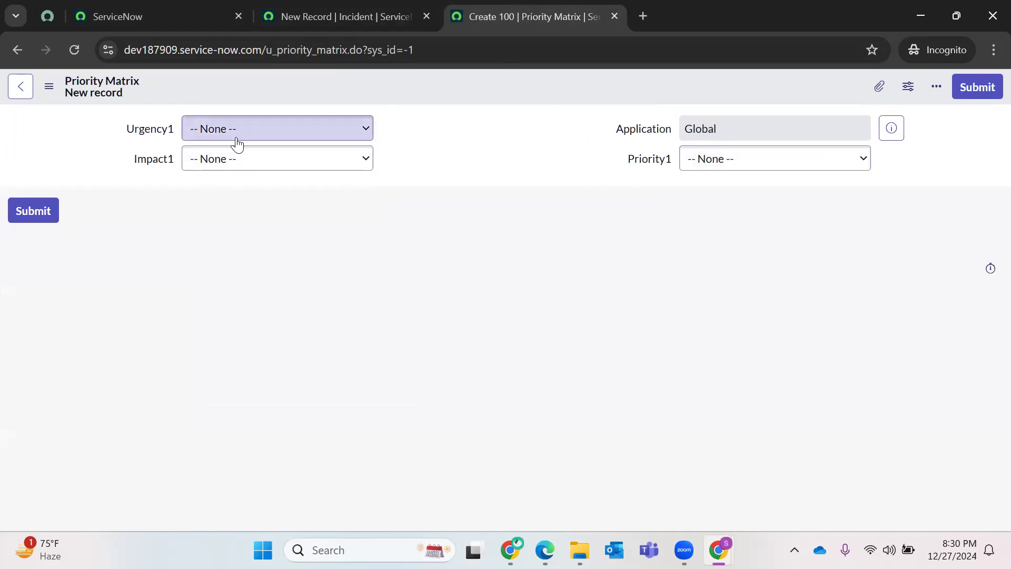
{"action": "left_click", "coordinate": [294, 7]}
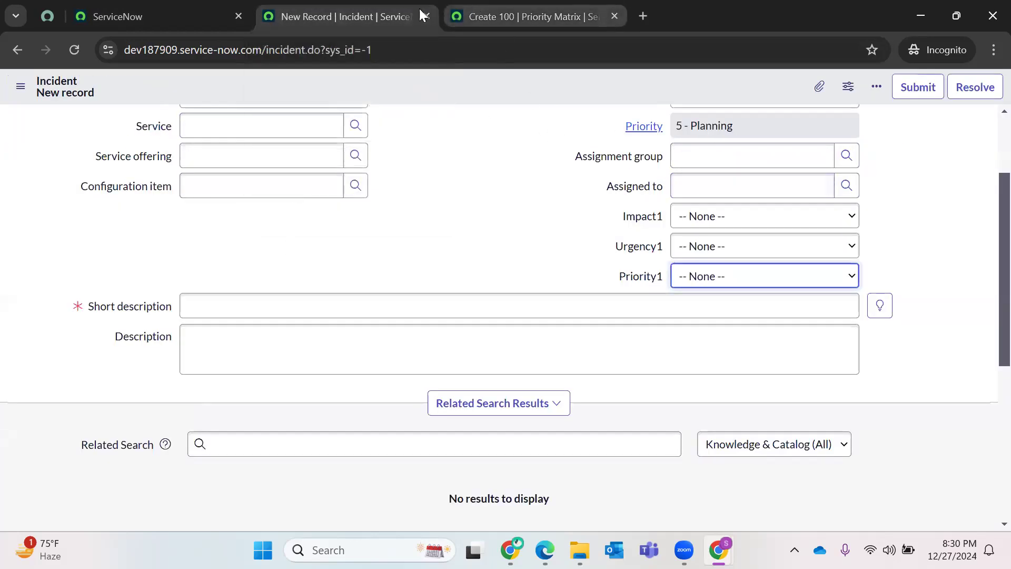
{"action": "left_click", "coordinate": [131, 11]}
{"action": "left_click", "coordinate": [97, 90]}
{"action": "left_click", "coordinate": [154, 132]}
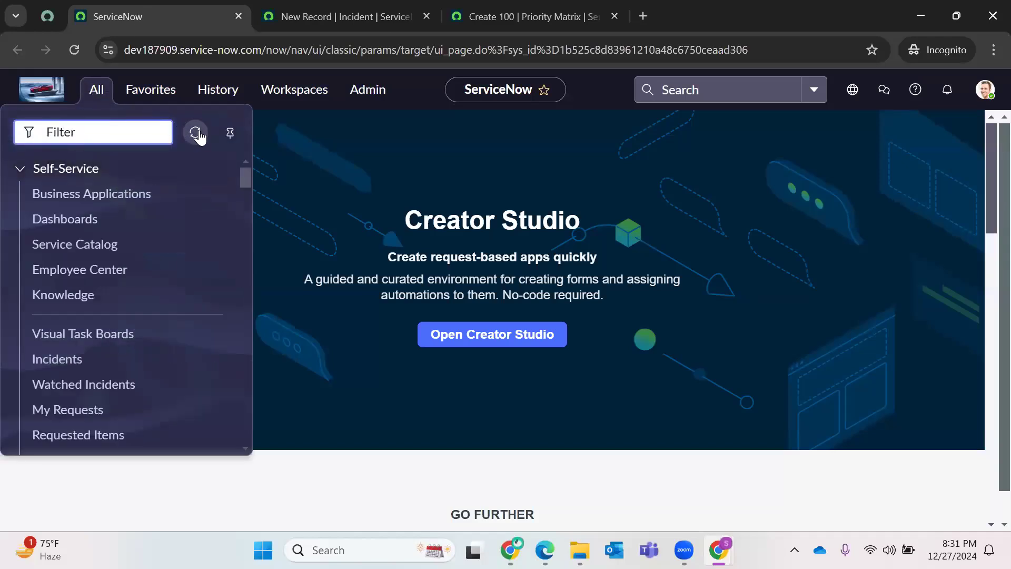
{"action": "left_click", "coordinate": [197, 132]}
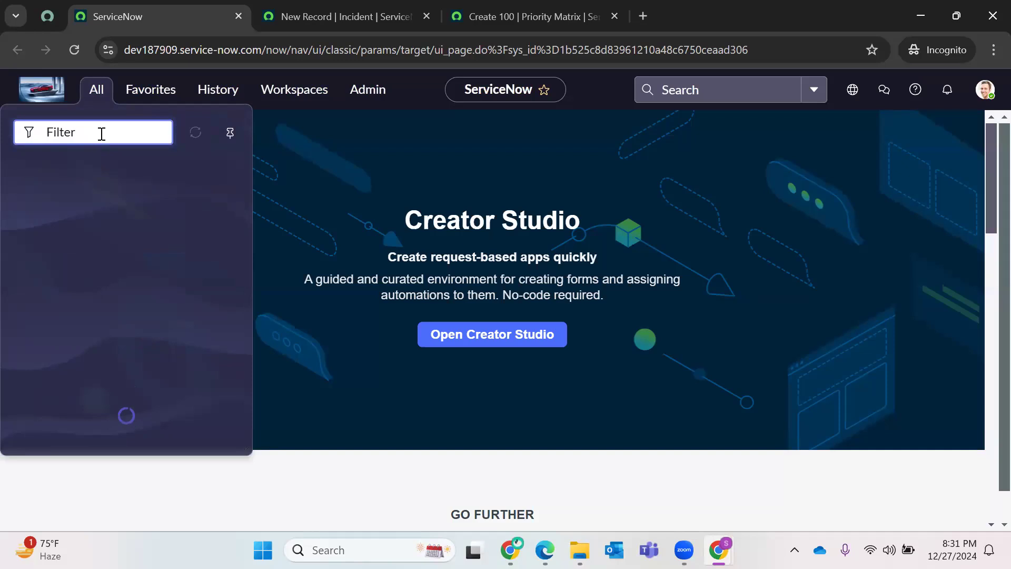
{"action": "type", "text": "Data"}
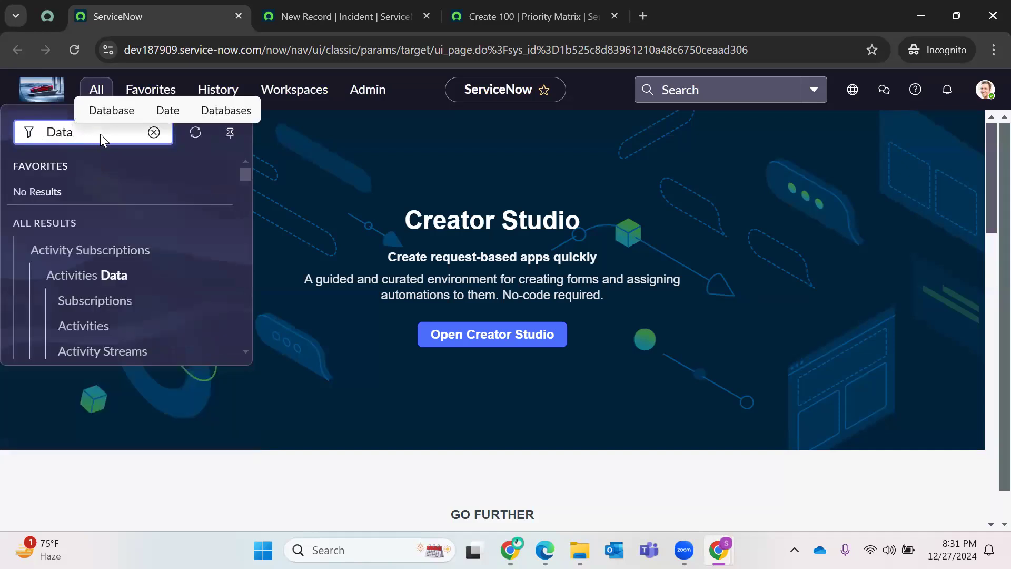
{"action": "type", "text": " look"}
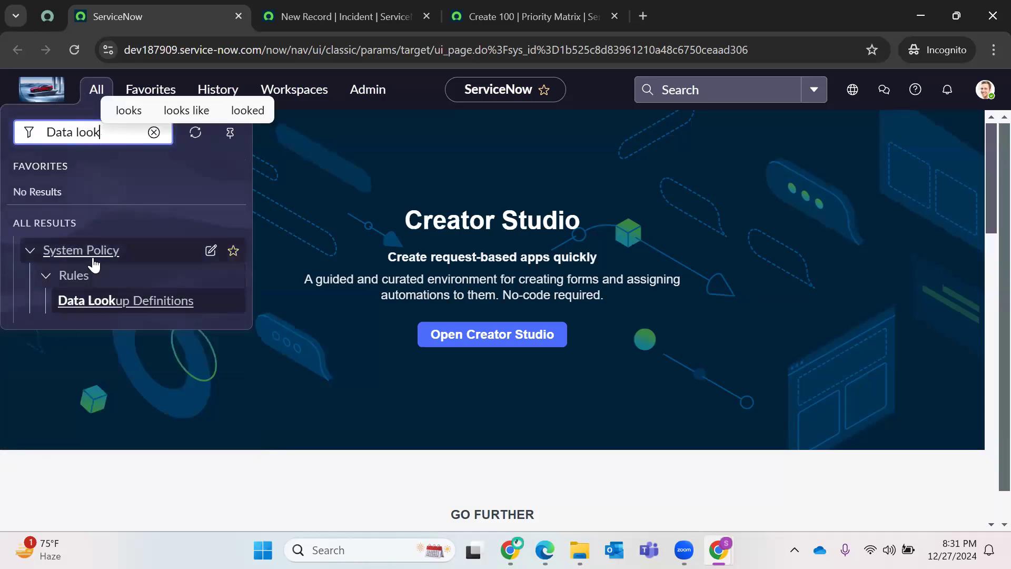
{"action": "right_click", "coordinate": [88, 299]}
{"action": "left_click", "coordinate": [177, 318]}
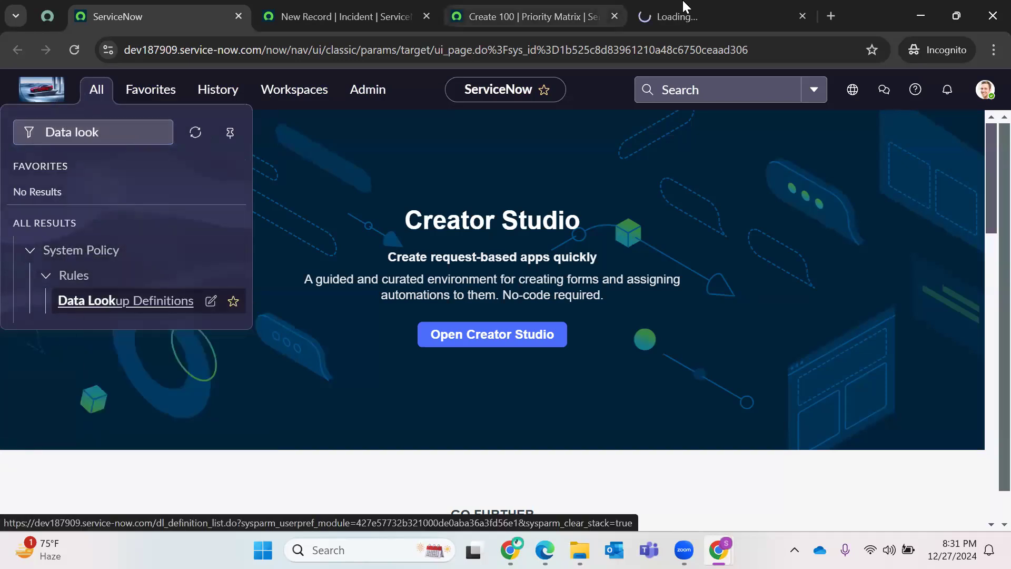
{"action": "left_click", "coordinate": [682, 11]}
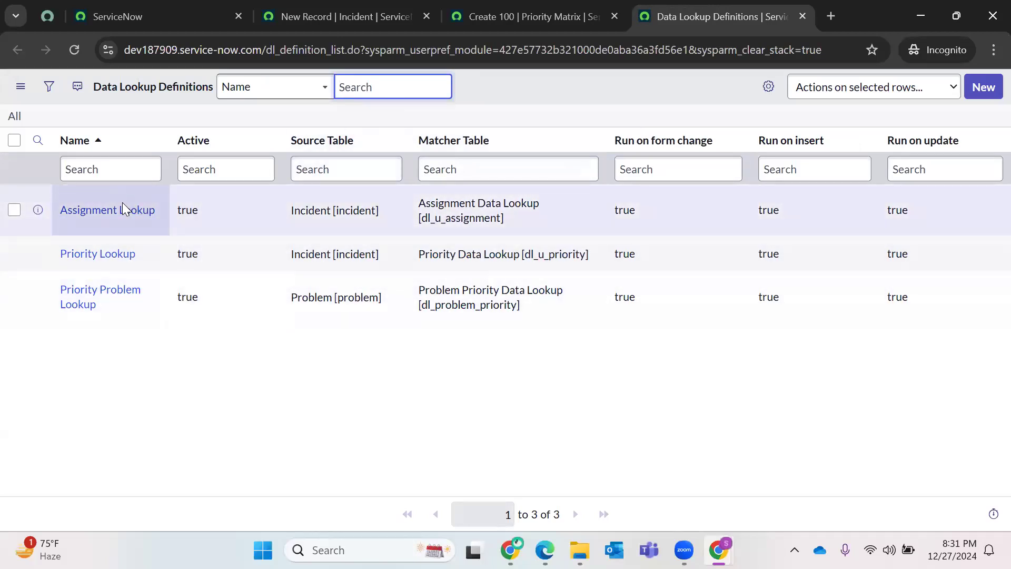
- Review the source and matcher tables of the Priority Lookup definition and copy the matcher table name dl_u_priority
{"action": "left_click", "coordinate": [60, 264]}
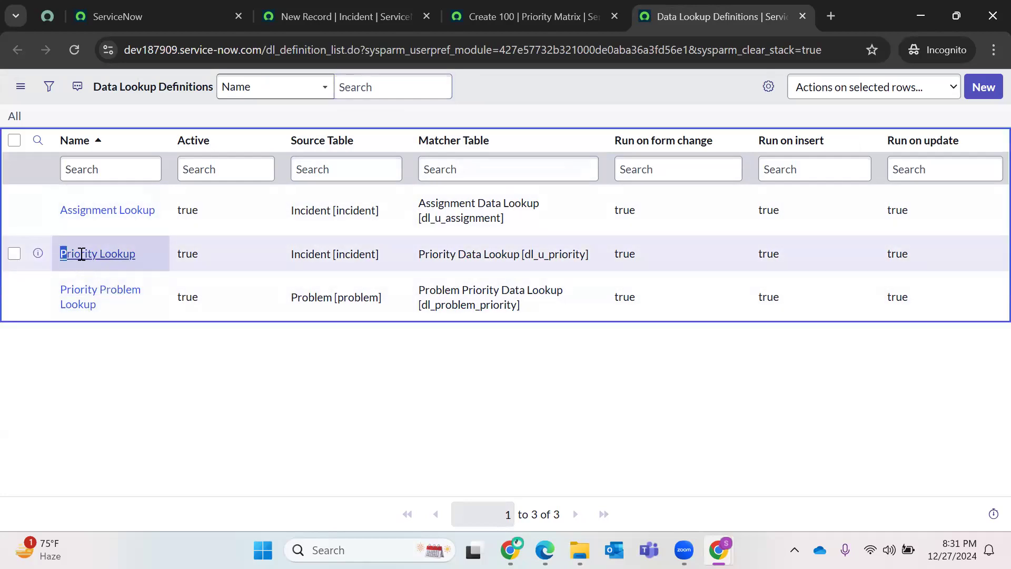
{"action": "left_click_drag", "start_coordinate": [291, 256], "coordinate": [383, 257]}
{"action": "left_click", "coordinate": [393, 346]}
{"action": "left_click_drag", "start_coordinate": [525, 255], "coordinate": [588, 257]}
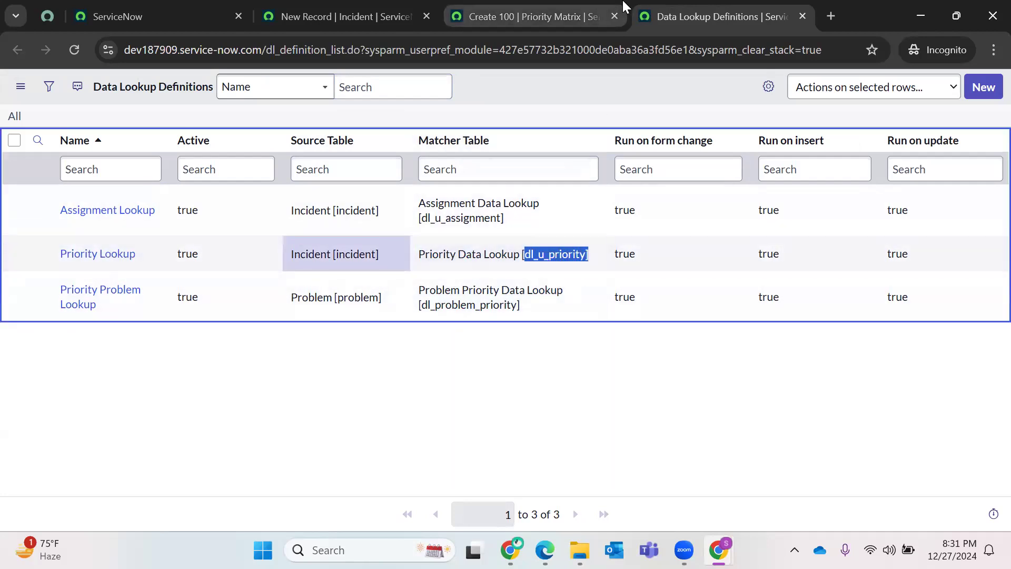
{"action": "right_click", "coordinate": [550, 255]}
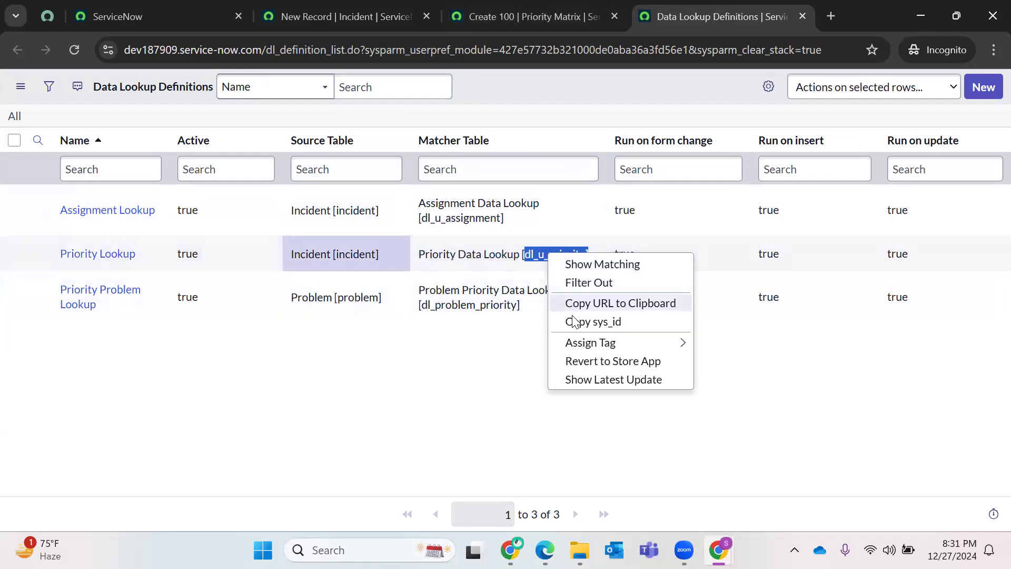
{"action": "left_click", "coordinate": [465, 378]}
{"action": "double_click", "coordinate": [542, 255]}
{"action": "key", "text": "ctrl+c"}
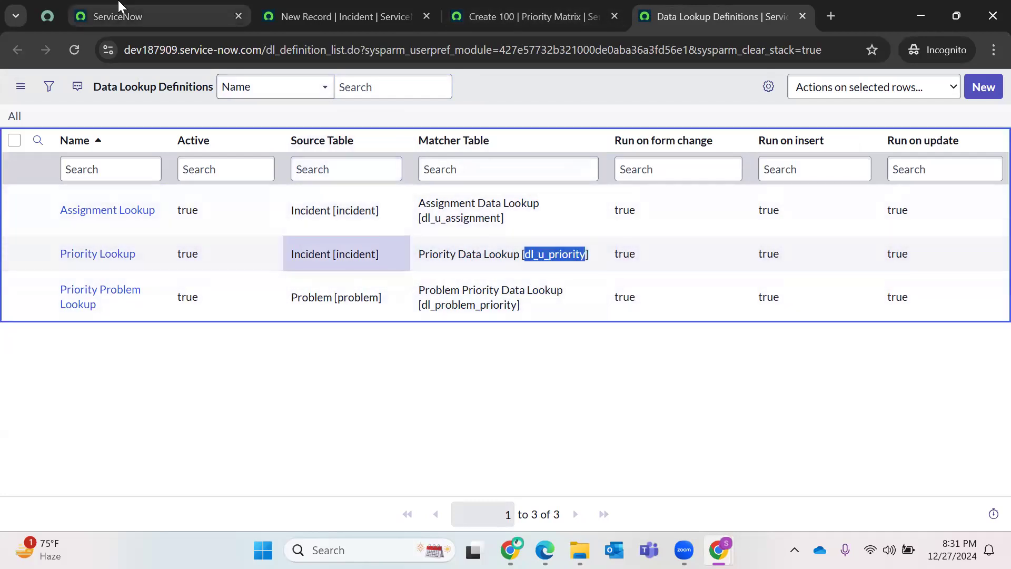
- Open the record list of dl_u_priority through the navigator with dl_u_priority.LIST, review its impact, urgency and priority combinations, and close it
{"action": "left_click", "coordinate": [116, 15]}
{"action": "left_click", "coordinate": [95, 91]}
{"action": "key", "text": "BackSpace"}
{"action": "key", "text": "BackSpace"}
{"action": "key", "text": "BackSpace"}
{"action": "key", "text": "BackSpace"}
{"action": "key", "text": "BackSpace"}
{"action": "key", "text": "BackSpace"}
{"action": "key", "text": "BackSpace"}
{"action": "key", "text": "BackSpace"}
{"action": "key", "text": "BackSpace"}
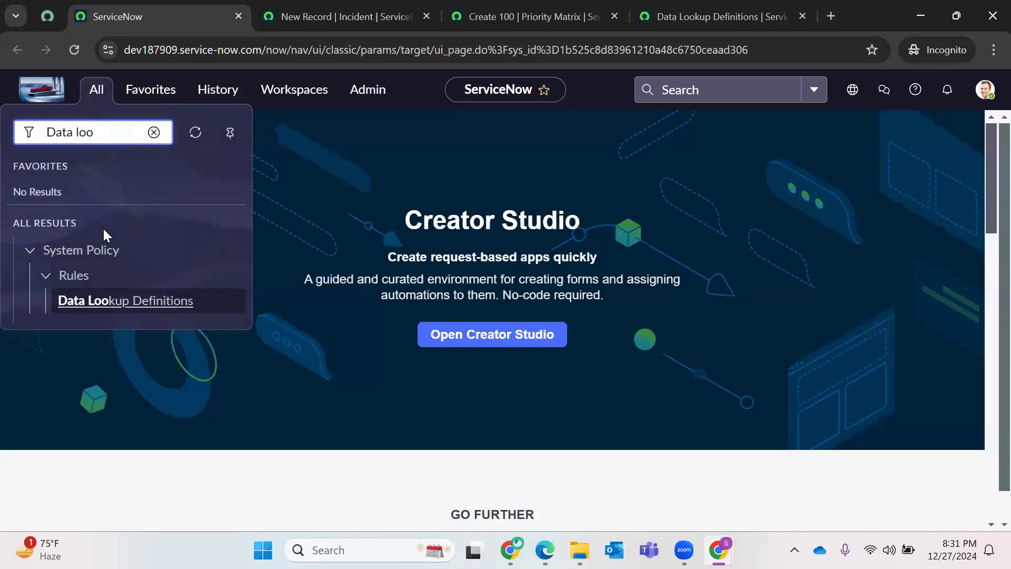
{"action": "key", "text": "ctrl+v"}
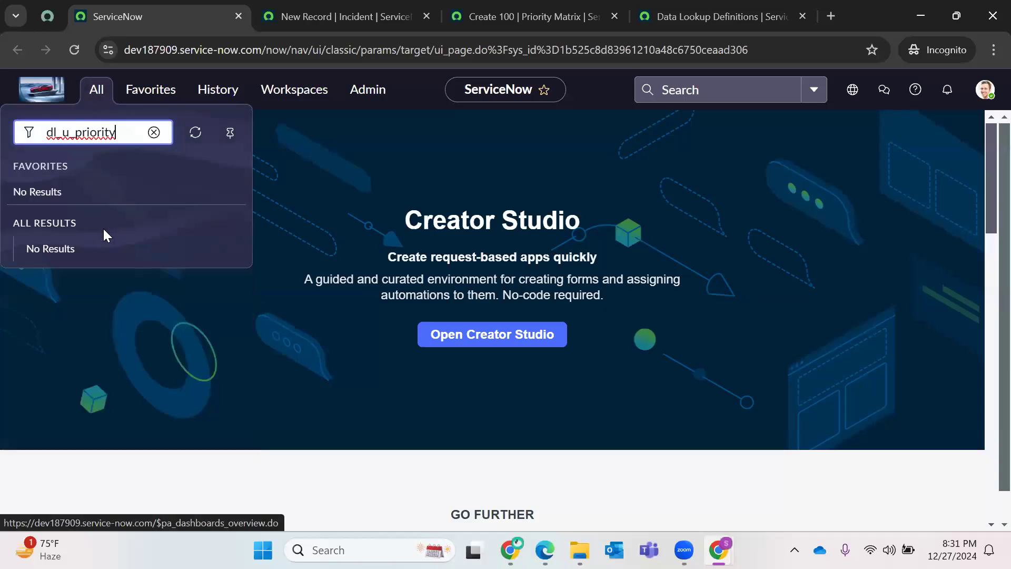
{"action": "type", "text": ".LIST"}
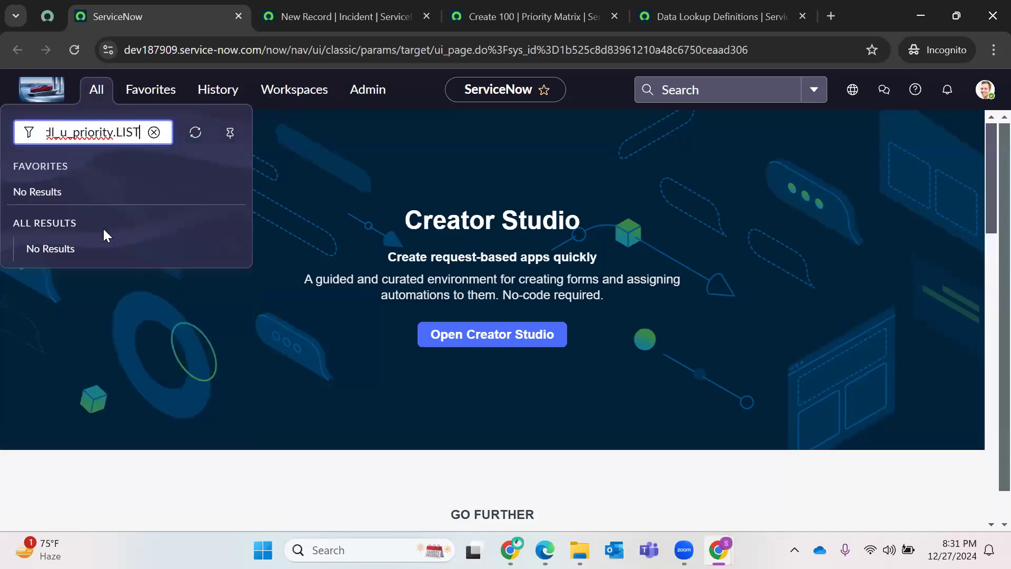
{"action": "key", "text": "Return"}
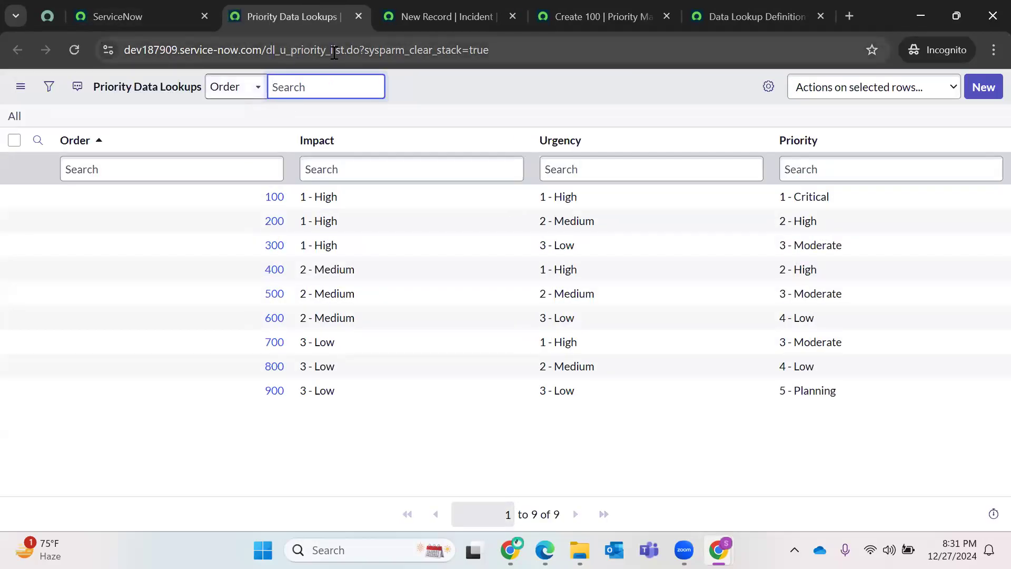
{"action": "left_click_drag", "start_coordinate": [327, 53], "coordinate": [569, 49]}
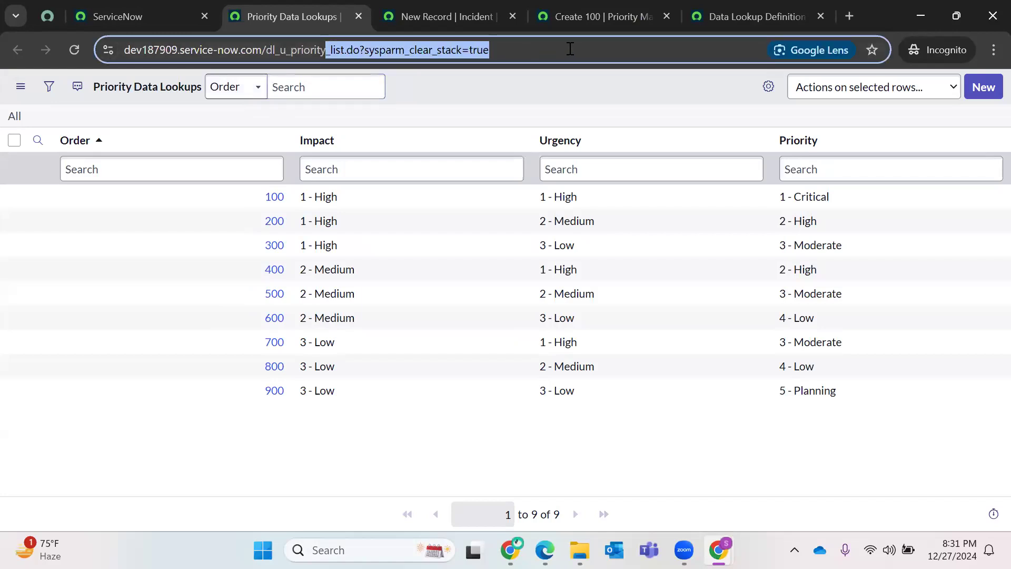
{"action": "triple_click", "coordinate": [316, 50]}
{"action": "left_click", "coordinate": [360, 16]}
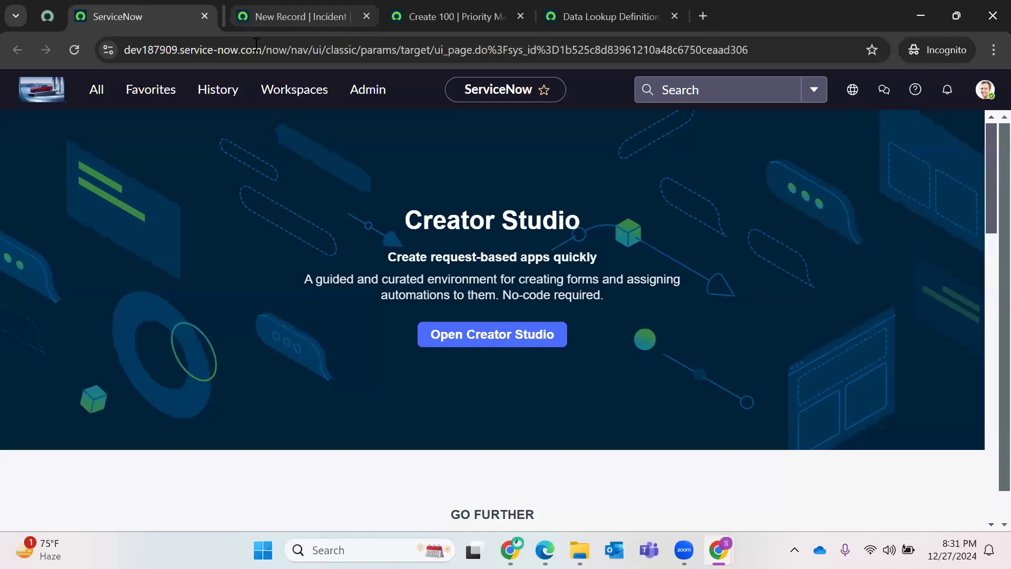
{"action": "left_click", "coordinate": [100, 92]}
{"action": "type", "text": "T"}
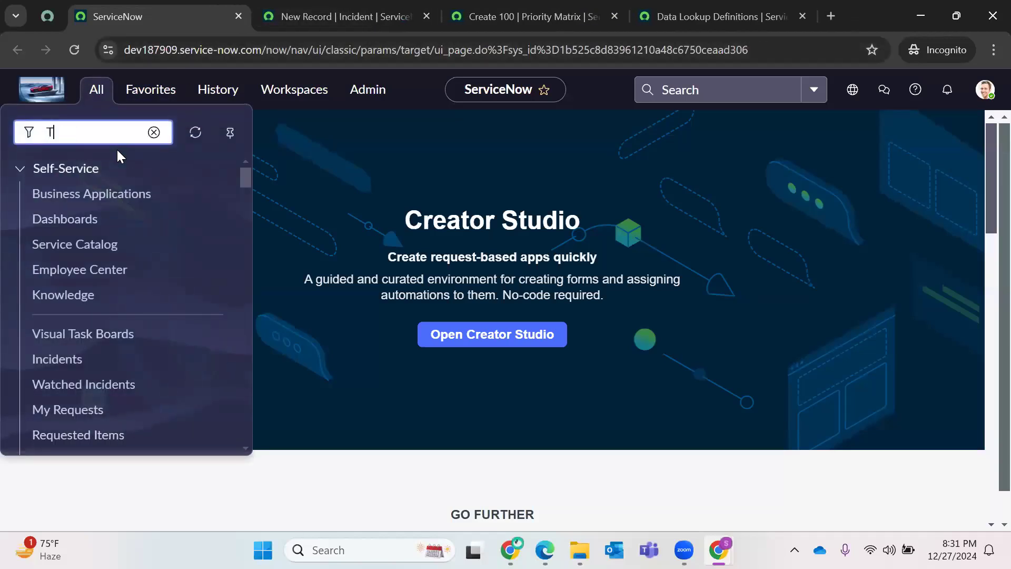
{"action": "type", "text": "ables"}
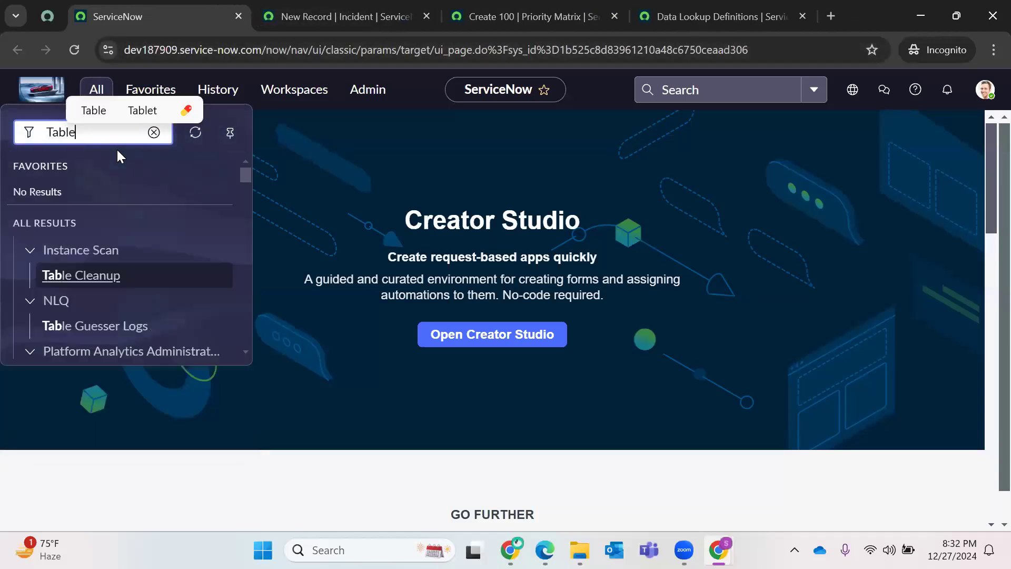
{"action": "scroll", "coordinate": [122, 186], "scroll_direction": "down", "scroll_amount": 3}
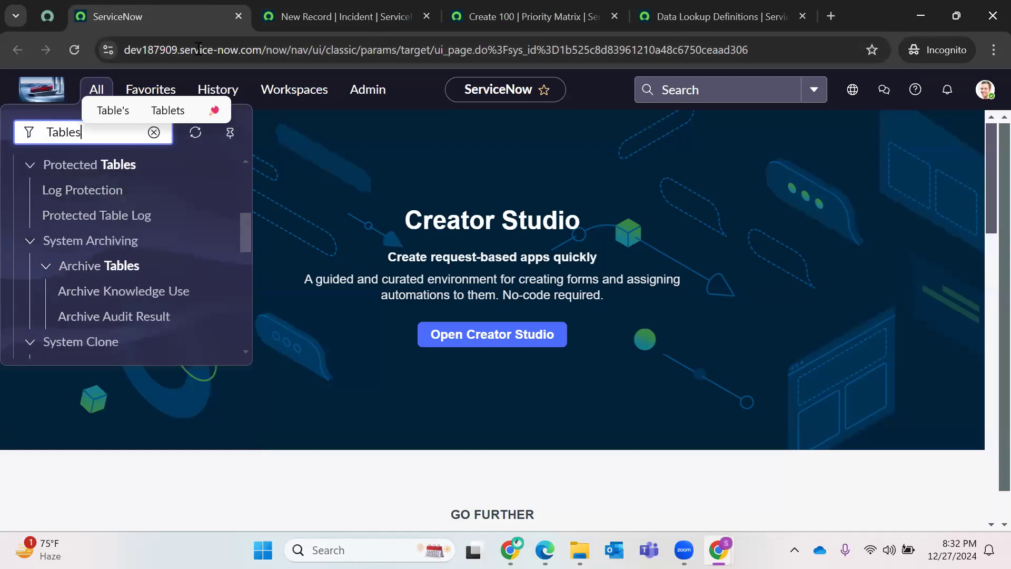
{"action": "left_click", "coordinate": [309, 10]}
- Start a new record of type Data Lookup Rule from the Data Lookup Definitions list
{"action": "left_click", "coordinate": [693, 10]}
{"action": "left_click", "coordinate": [315, 352]}
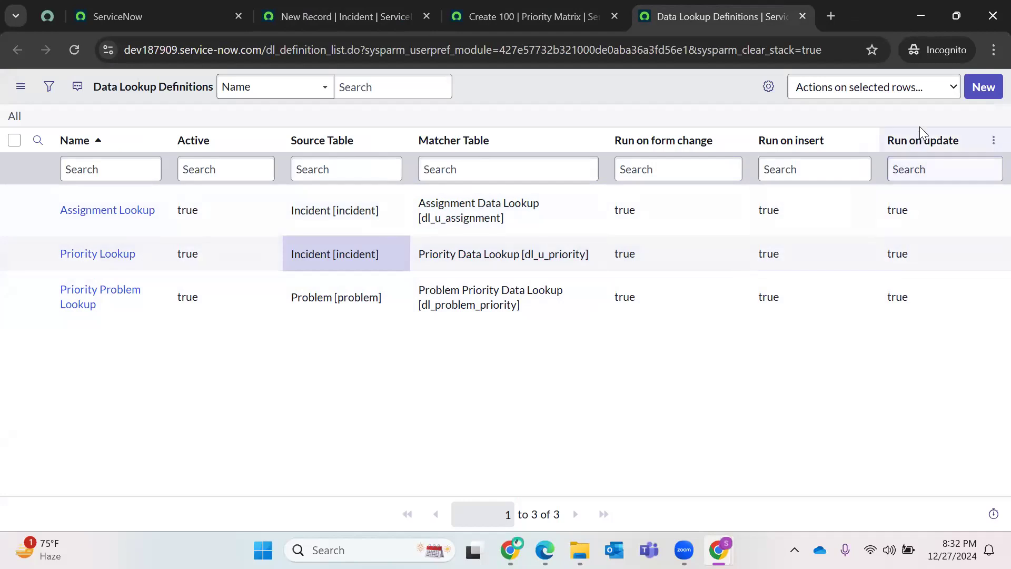
{"action": "left_click", "coordinate": [983, 86]}
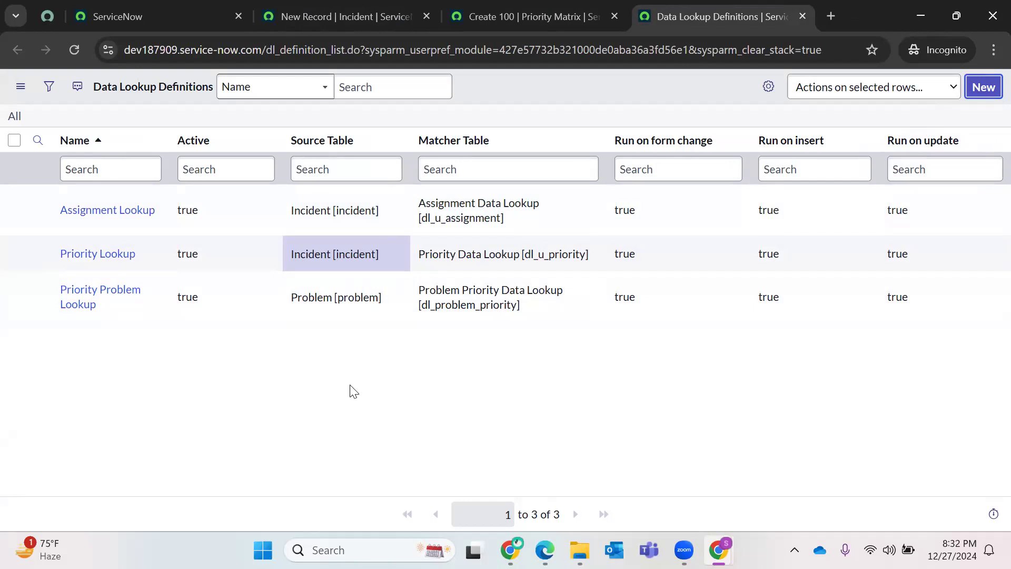
{"action": "left_click", "coordinate": [983, 97]}
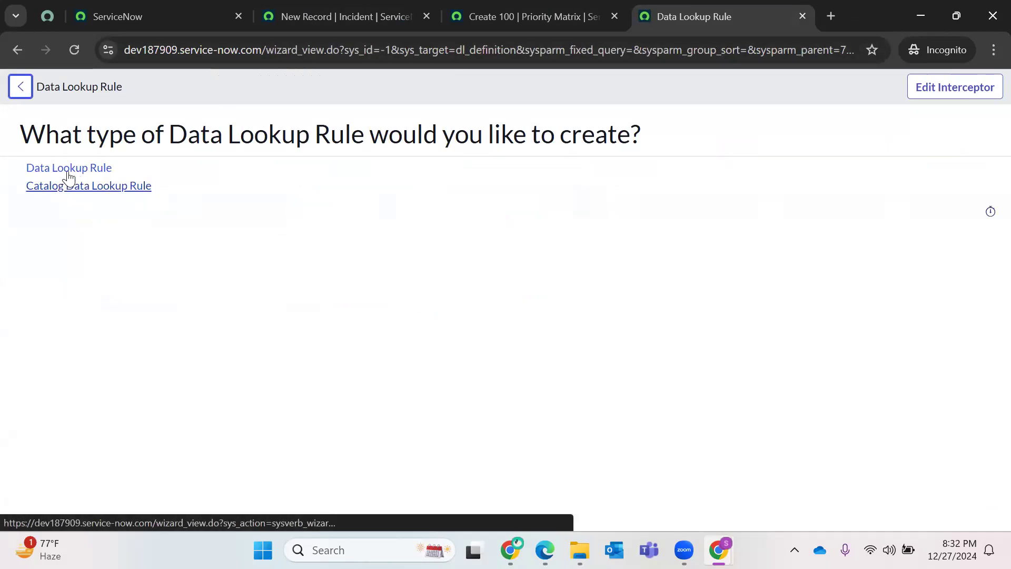
{"action": "left_click", "coordinate": [96, 169]}
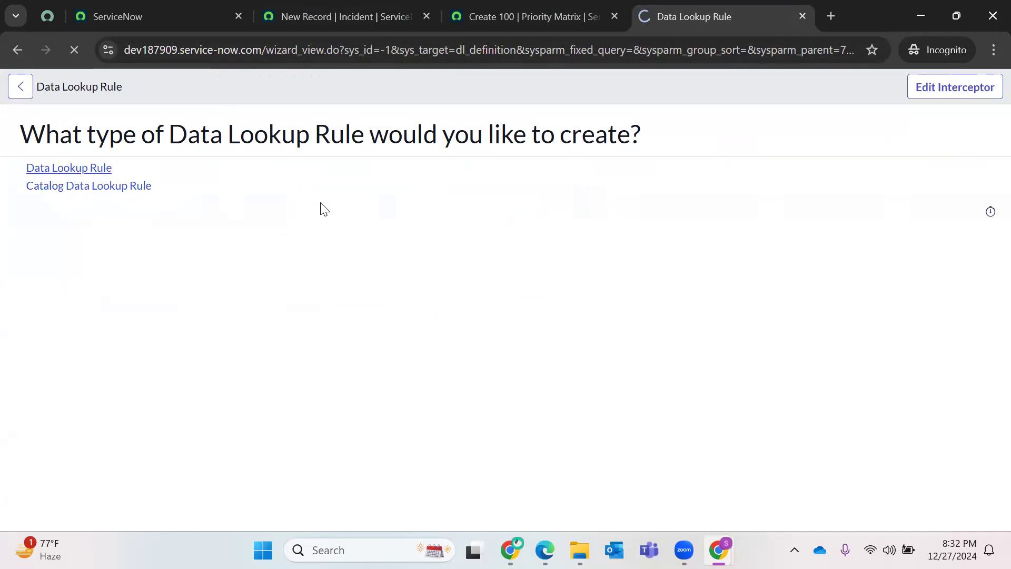
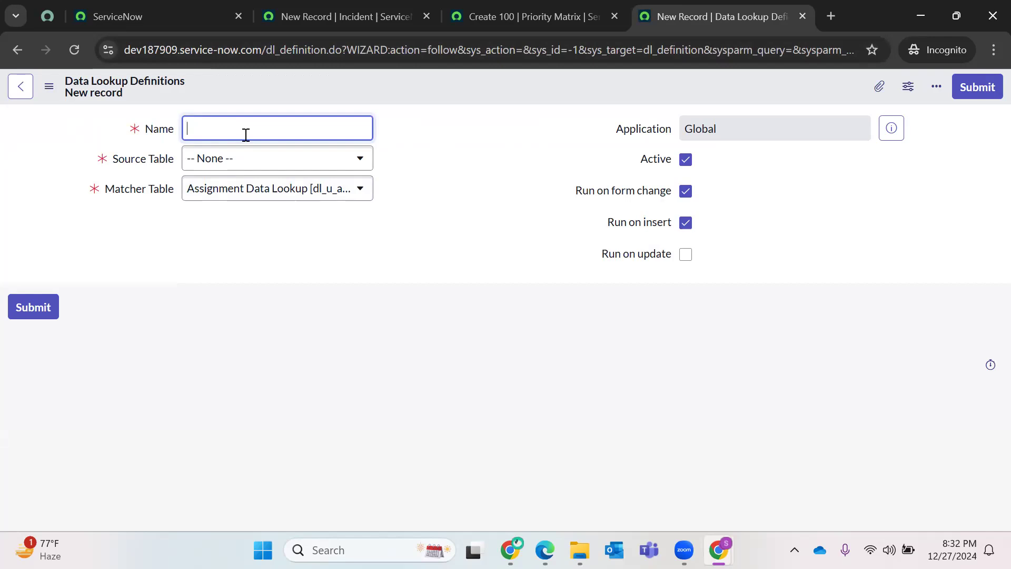
- Name the data lookup definition Priority Matrix, with Incident [incident] as source table and Priority Matrix [u_priority_matrix] as matcher table
{"action": "type", "text": "rio"}
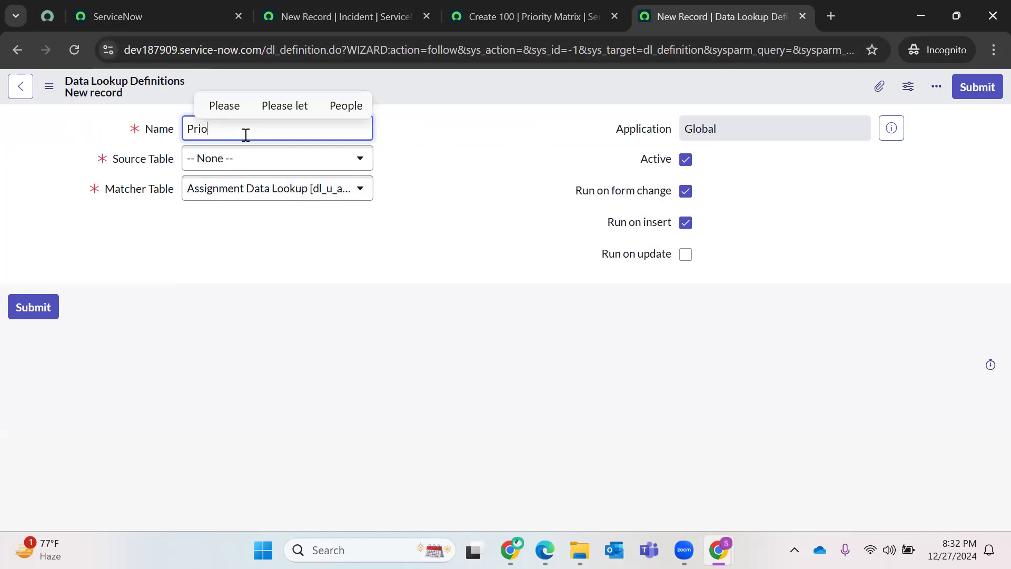
{"action": "type", "text": "rity Matrix"}
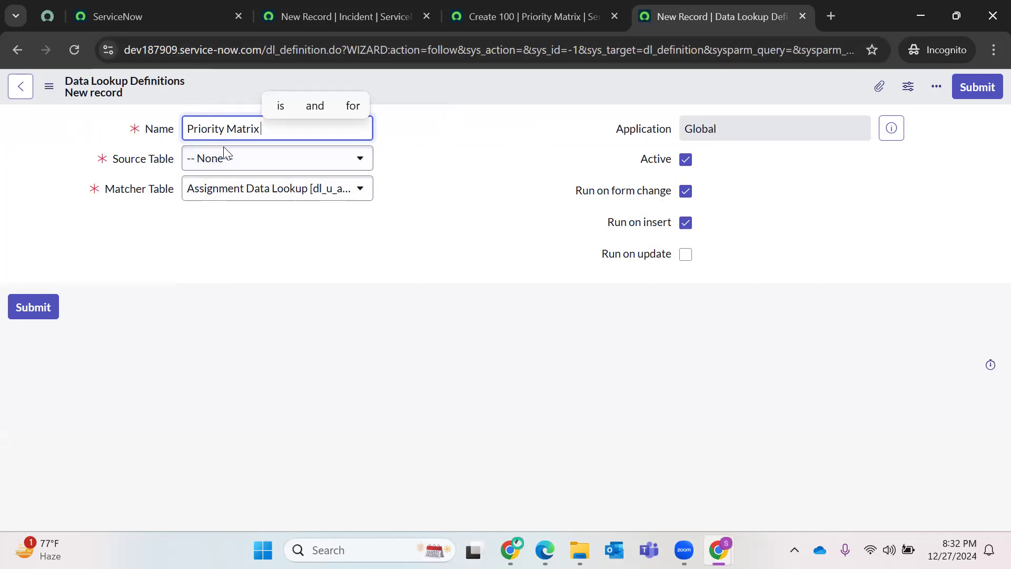
{"action": "left_click", "coordinate": [216, 161]}
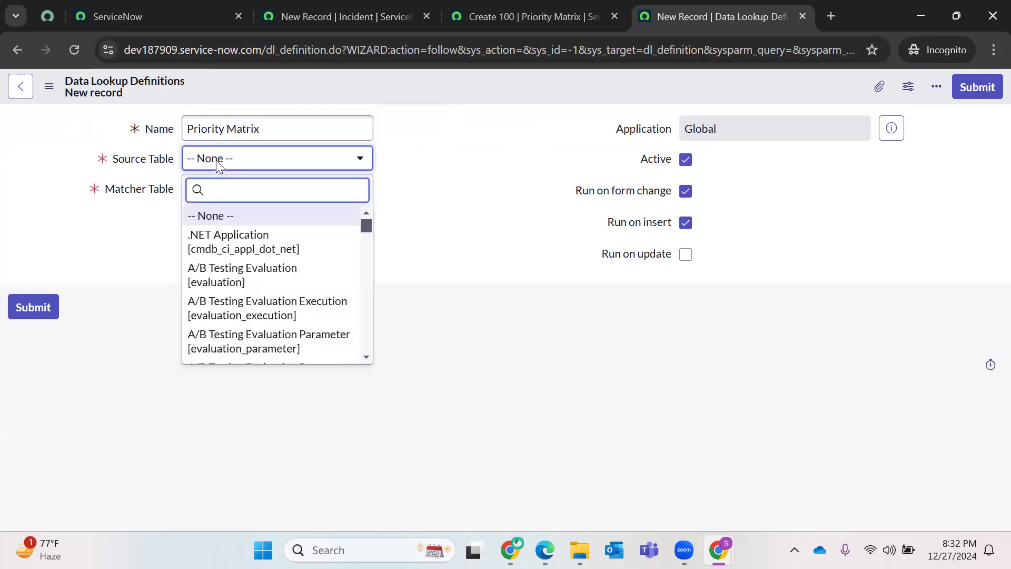
{"action": "type", "text": "inci"}
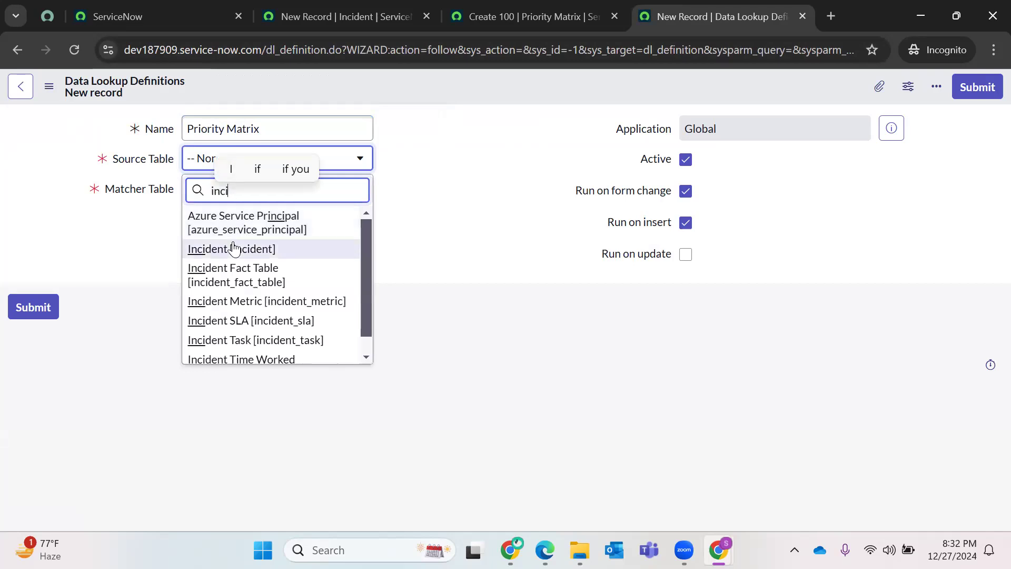
{"action": "left_click", "coordinate": [234, 248]}
{"action": "left_click", "coordinate": [255, 191]}
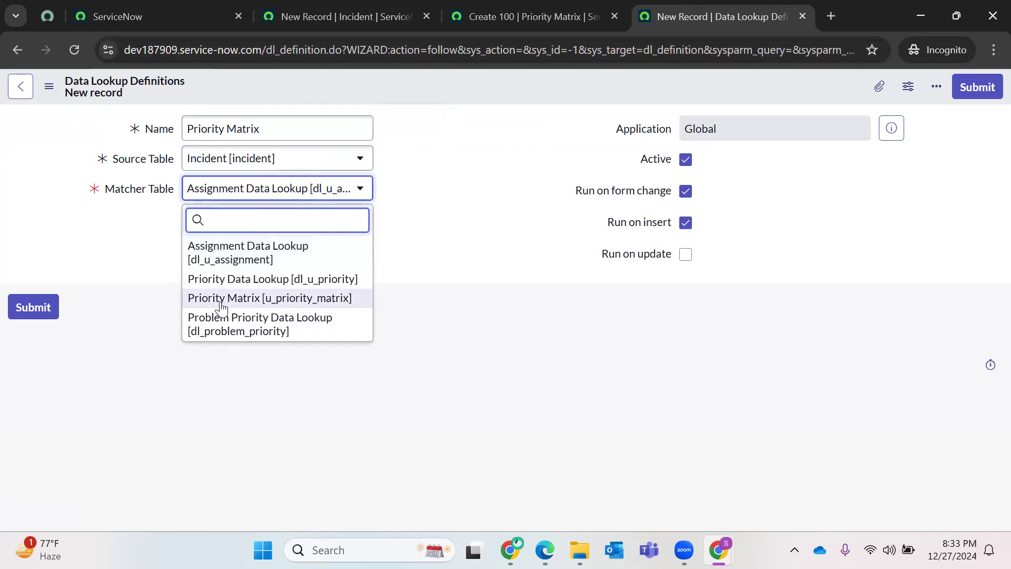
{"action": "left_click", "coordinate": [291, 301]}
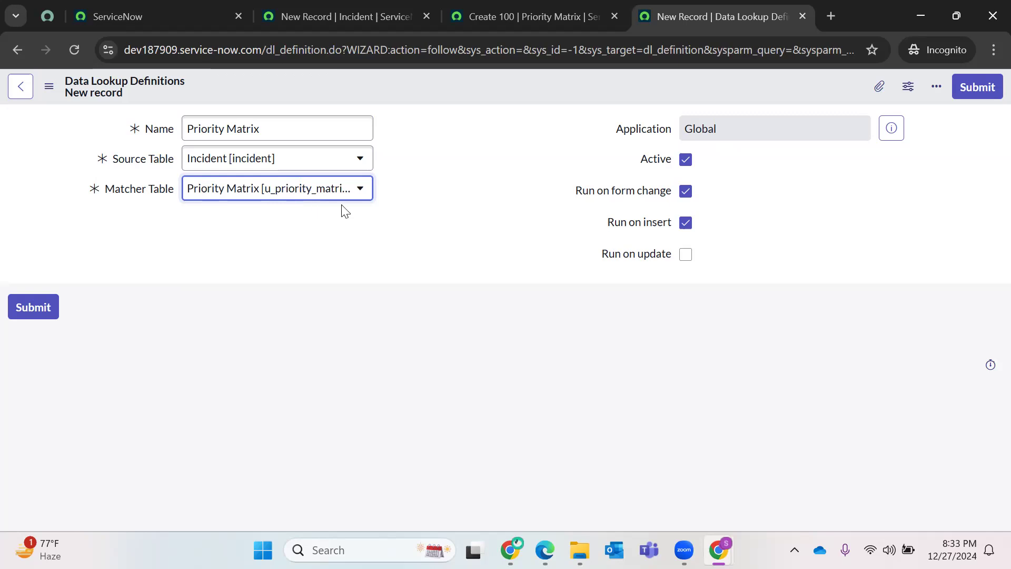
- Enable Run on update for the Priority Matrix definition and save the record while staying on its form
{"action": "left_click", "coordinate": [686, 254]}
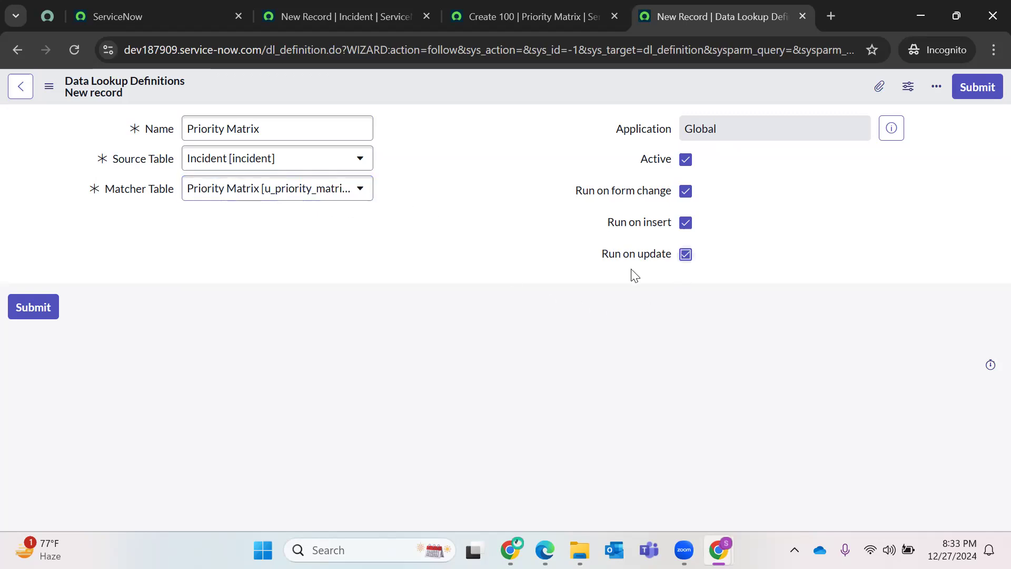
{"action": "left_click_drag", "start_coordinate": [612, 129], "coordinate": [676, 129]}
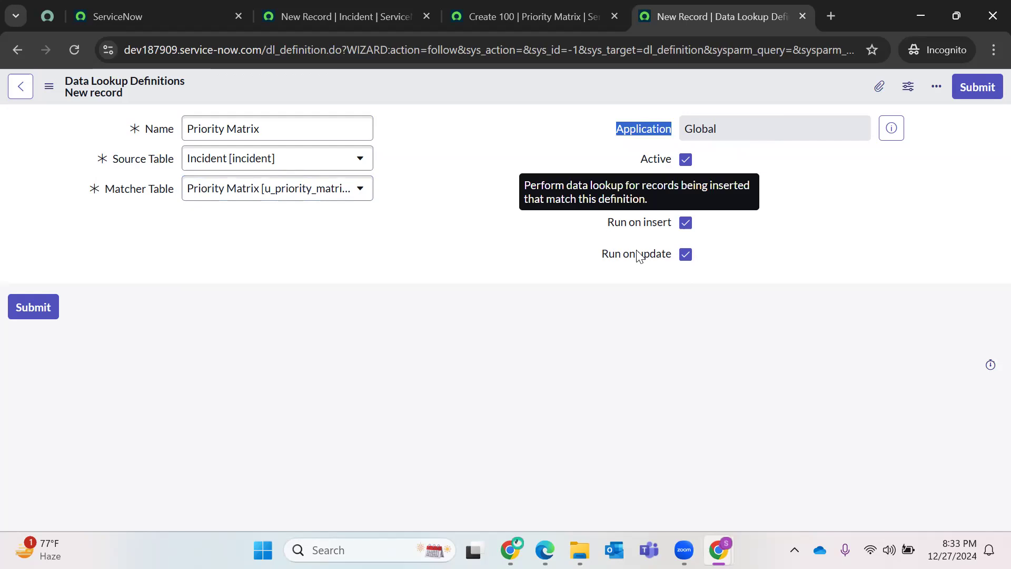
{"action": "right_click", "coordinate": [456, 83]}
{"action": "left_click", "coordinate": [481, 96]}
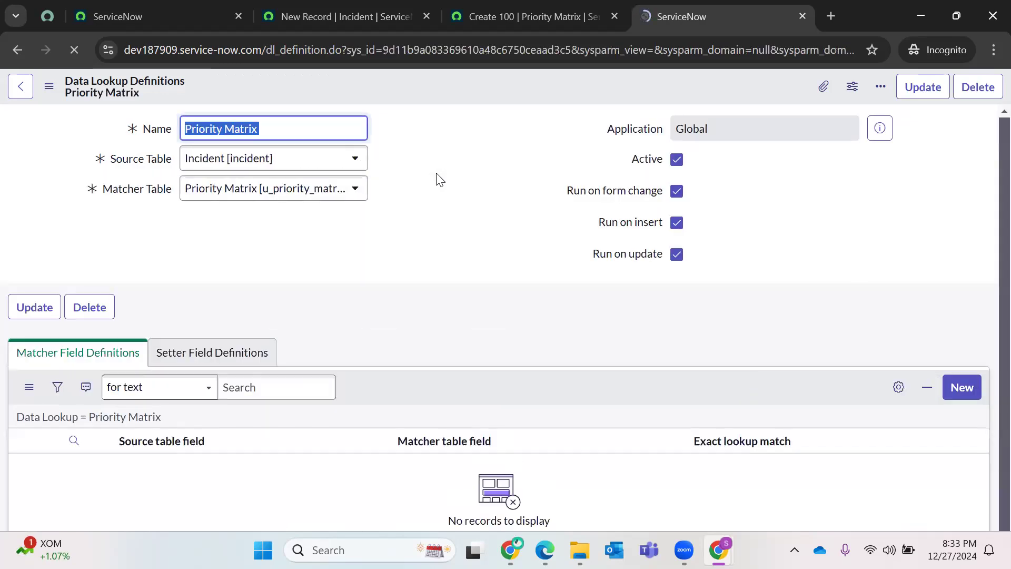
- Add a matcher field definition to Priority Matrix with Urgency1 as source table field and Urgency1 as matcher table field
{"action": "scroll", "coordinate": [105, 290], "scroll_direction": "down", "scroll_amount": 2}
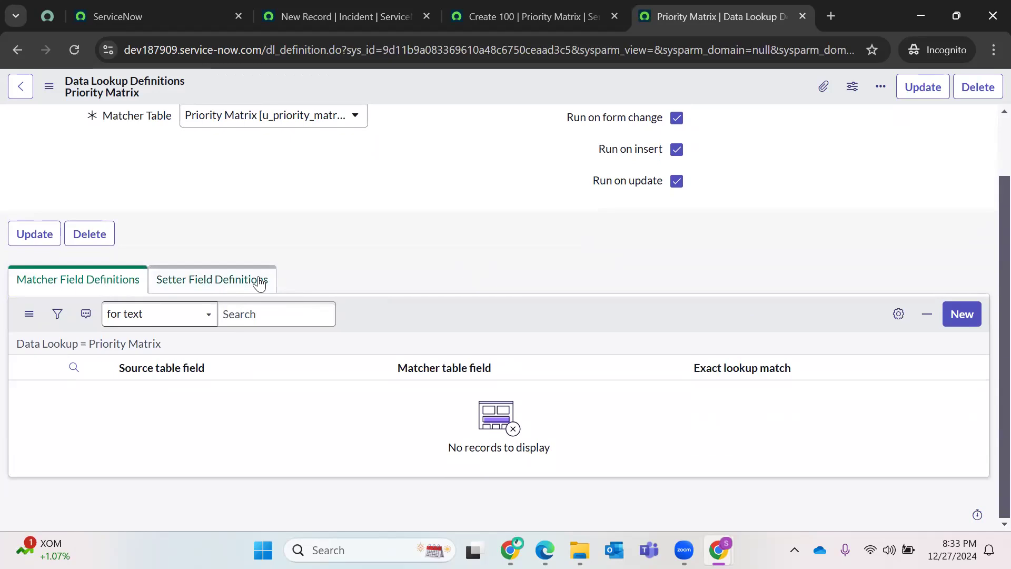
{"action": "left_click", "coordinate": [117, 286]}
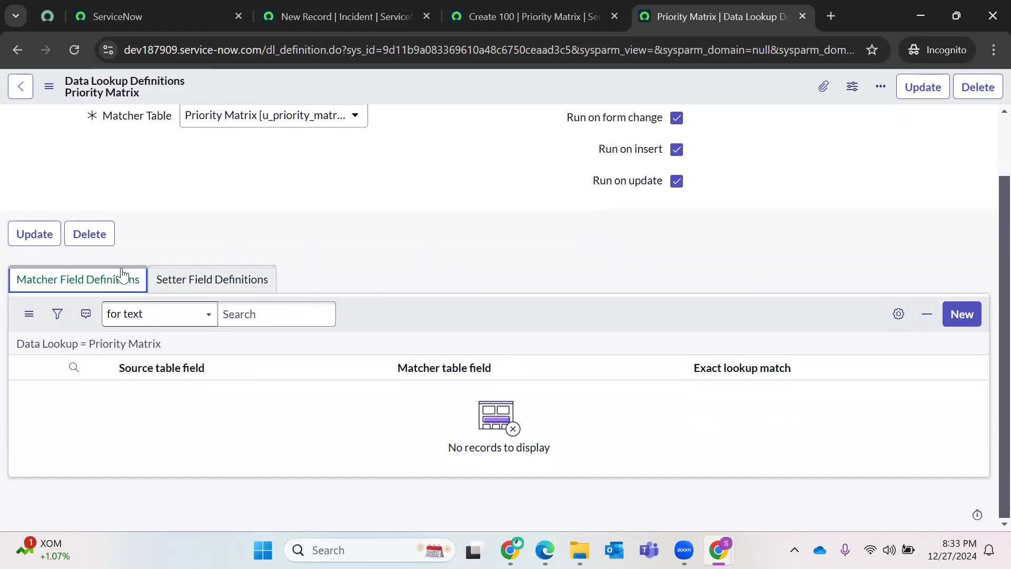
{"action": "left_click", "coordinate": [203, 281]}
{"action": "left_click", "coordinate": [79, 280]}
{"action": "left_click", "coordinate": [962, 314]}
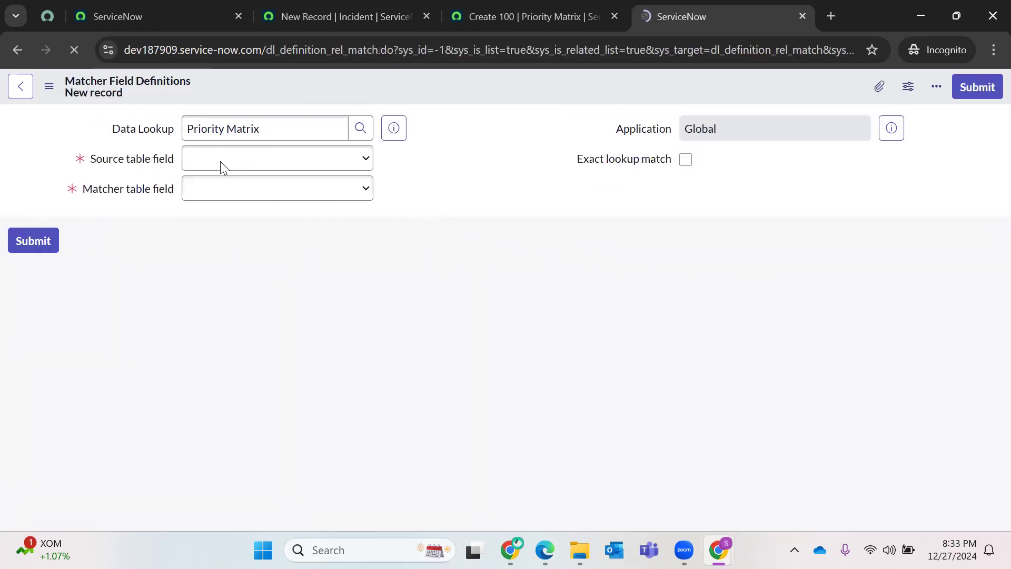
{"action": "left_click", "coordinate": [221, 161]}
{"action": "scroll", "coordinate": [252, 295], "scroll_direction": "down", "scroll_amount": 15}
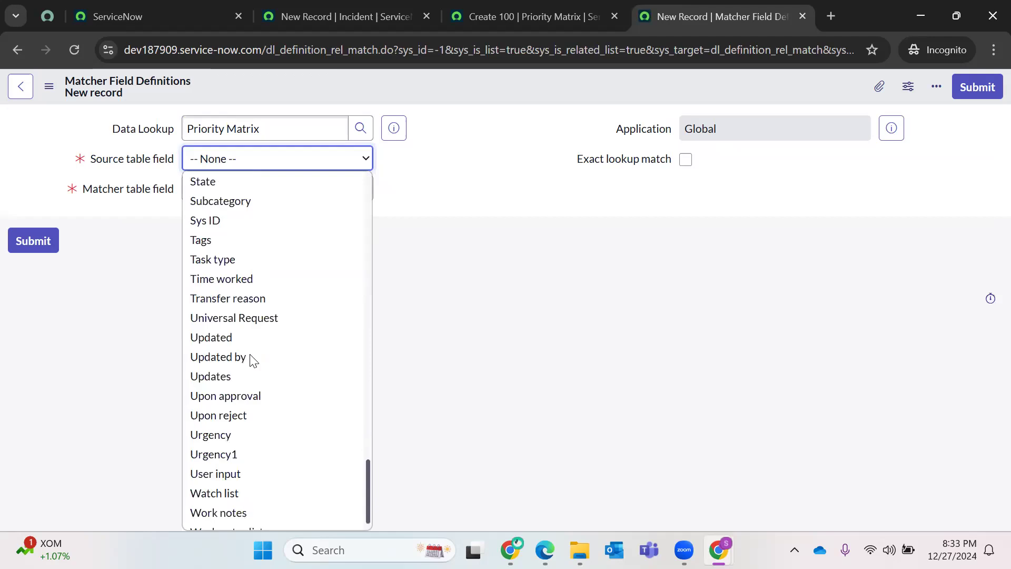
{"action": "scroll", "coordinate": [253, 369], "scroll_direction": "down", "scroll_amount": 1}
{"action": "left_click", "coordinate": [253, 423]}
{"action": "left_click", "coordinate": [268, 188]}
{"action": "scroll", "coordinate": [230, 357], "scroll_direction": "down", "scroll_amount": 1}
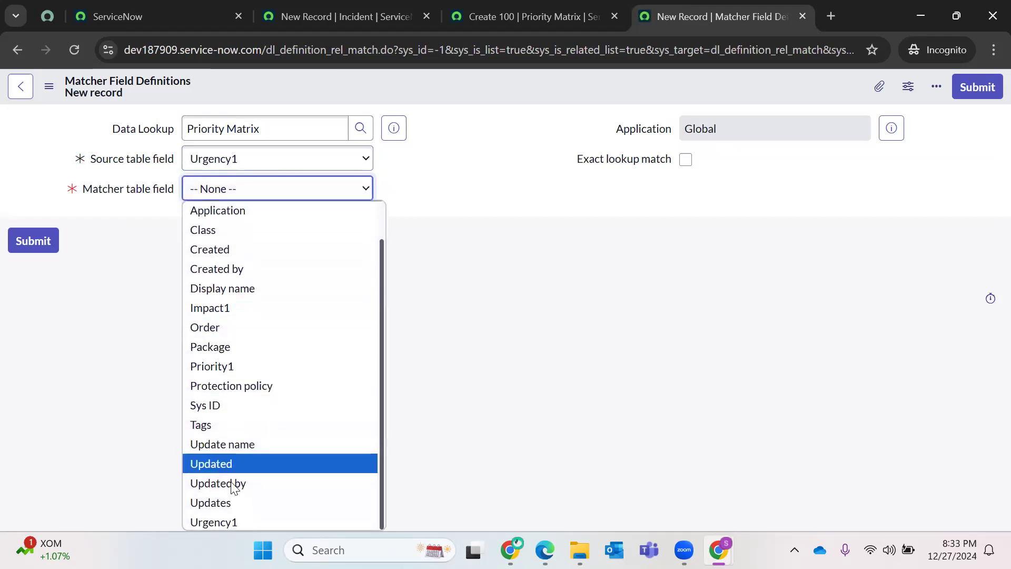
{"action": "left_click", "coordinate": [210, 522]}
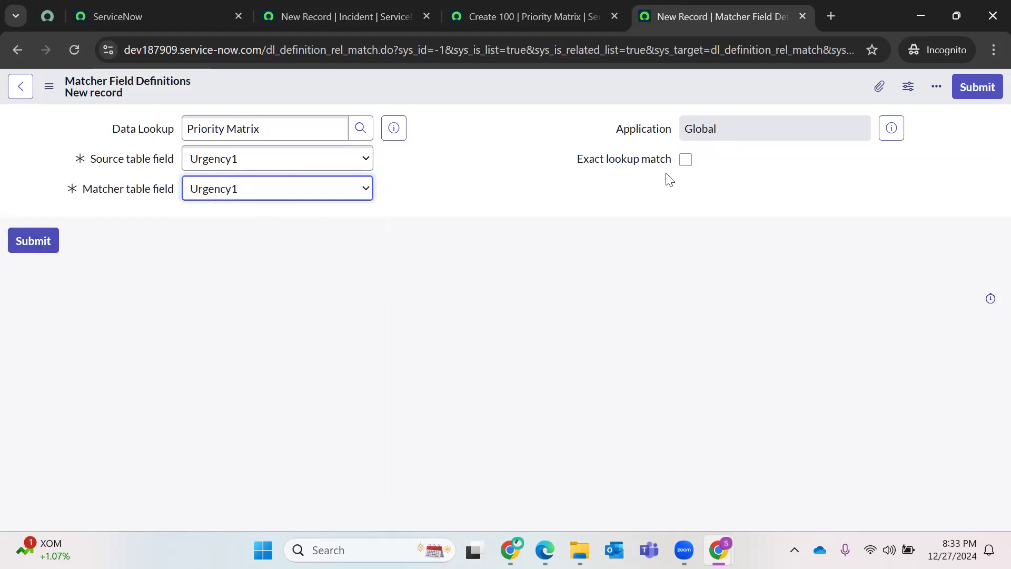
{"action": "left_click", "coordinate": [35, 238]}
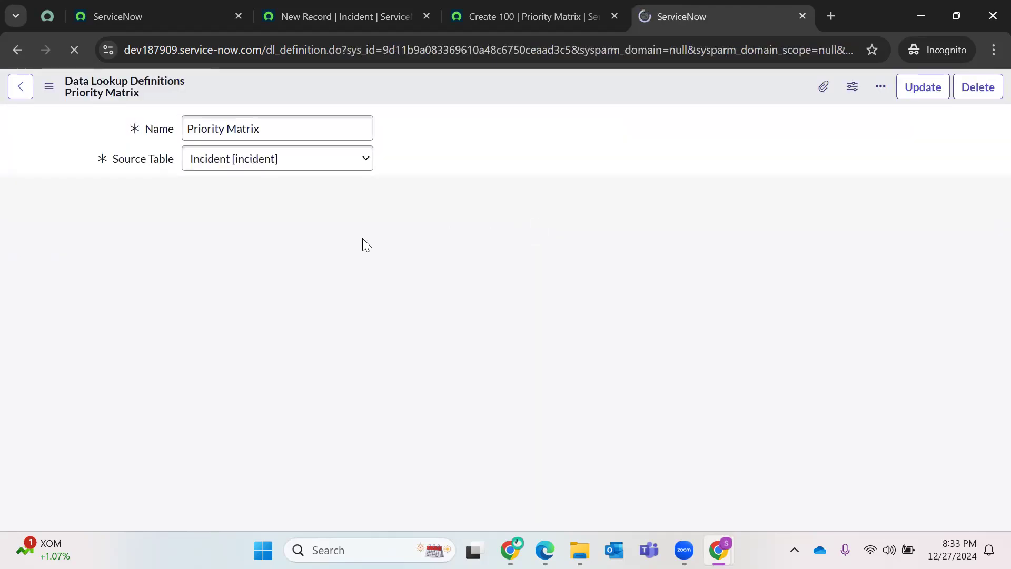
- Add a matcher field definition to Priority Matrix with Impact1 as source table field and Impact1 as matcher table field
{"action": "scroll", "coordinate": [843, 387], "scroll_direction": "down", "scroll_amount": 1}
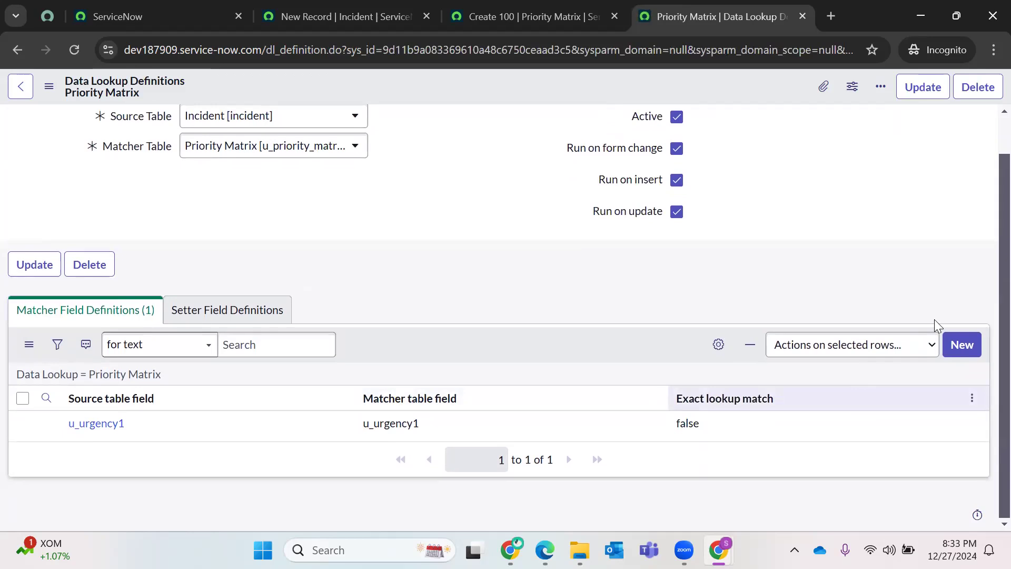
{"action": "left_click", "coordinate": [962, 345]}
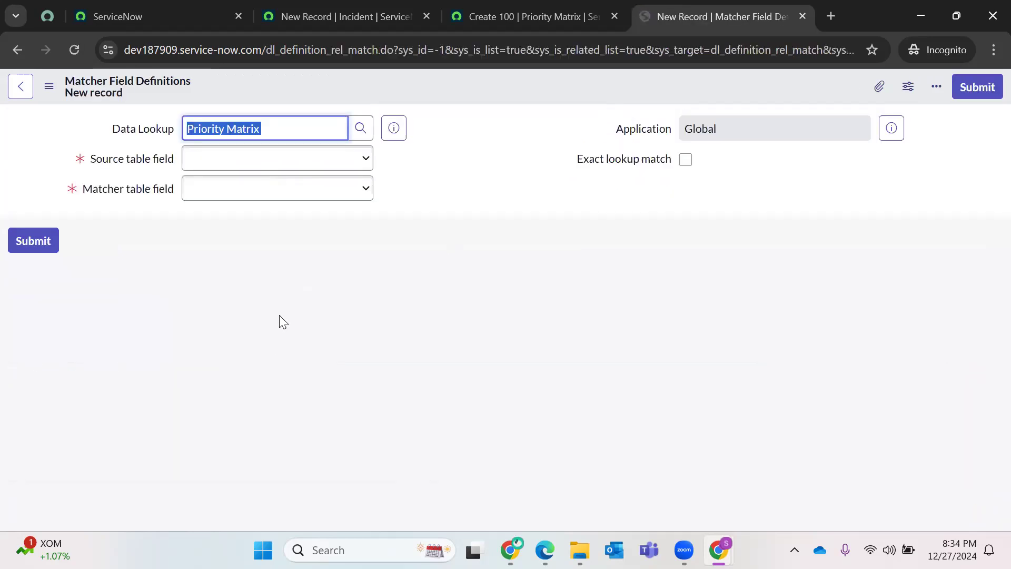
{"action": "left_click", "coordinate": [225, 159]}
{"action": "scroll", "coordinate": [248, 316], "scroll_direction": "down", "scroll_amount": 20}
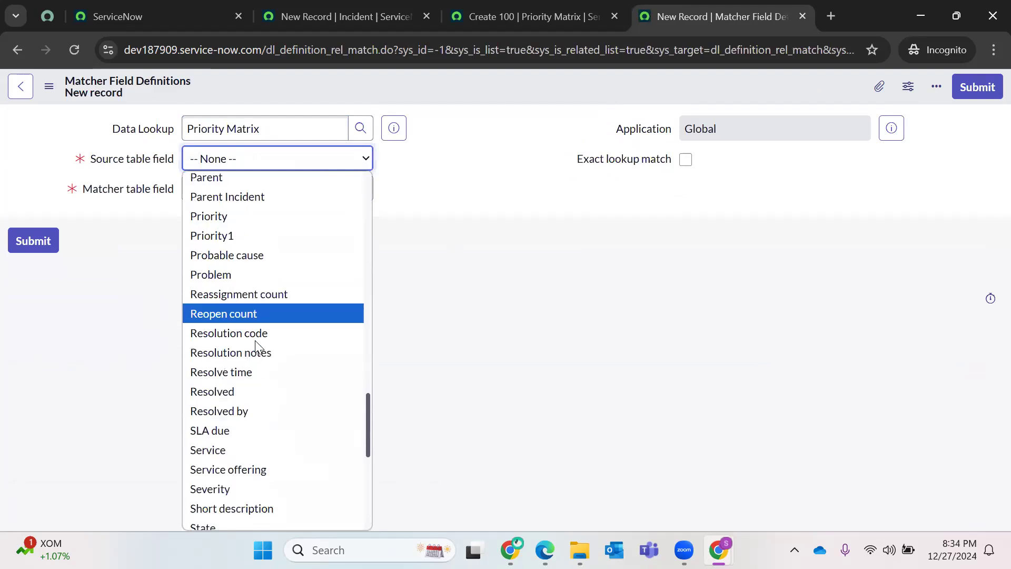
{"action": "scroll", "coordinate": [241, 404], "scroll_direction": "up", "scroll_amount": 20}
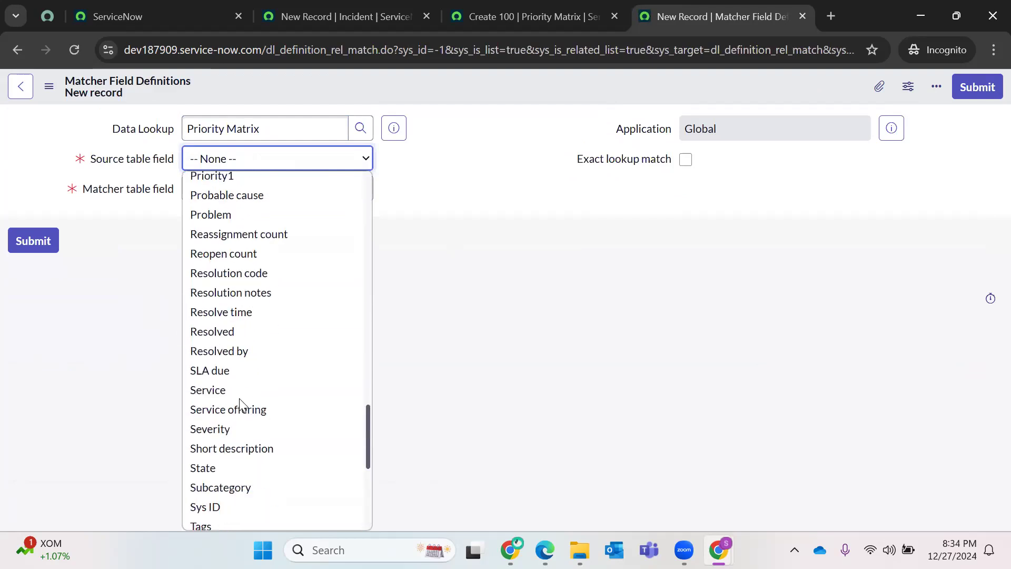
{"action": "scroll", "coordinate": [242, 404], "scroll_direction": "up", "scroll_amount": 8}
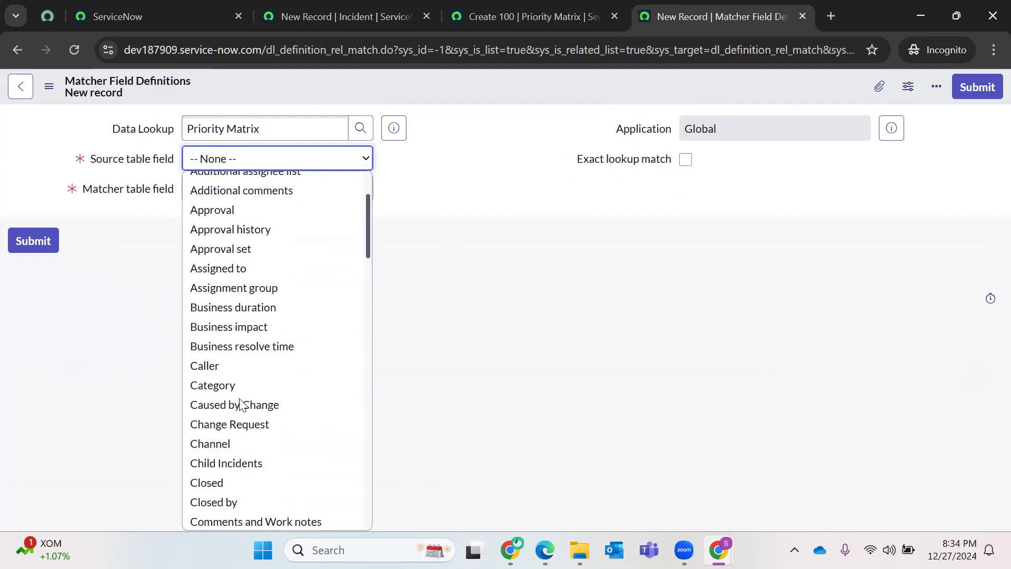
{"action": "scroll", "coordinate": [242, 404], "scroll_direction": "down", "scroll_amount": 9}
{"action": "scroll", "coordinate": [243, 404], "scroll_direction": "down", "scroll_amount": 18}
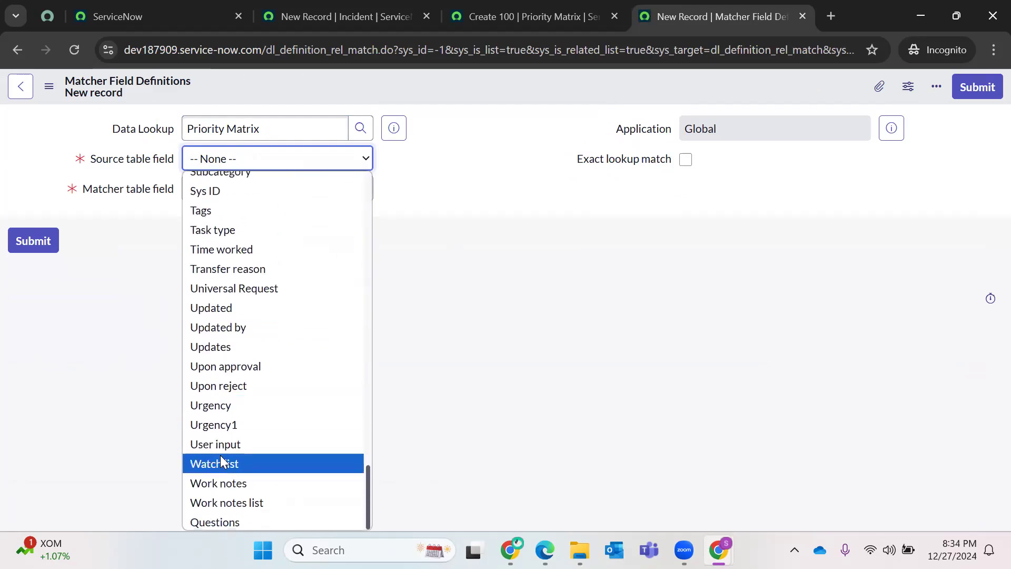
{"action": "scroll", "coordinate": [227, 426], "scroll_direction": "up", "scroll_amount": 10}
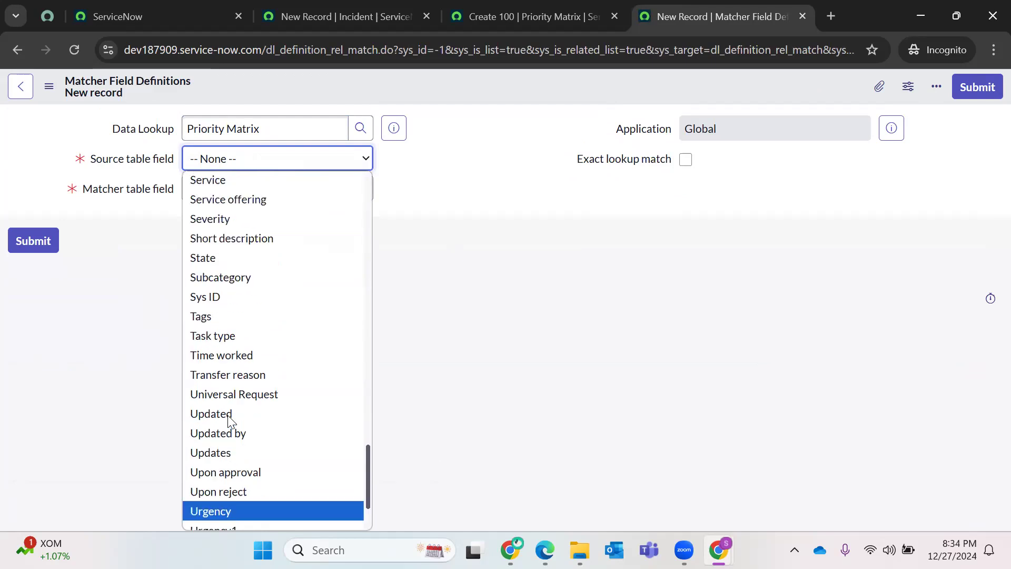
{"action": "scroll", "coordinate": [230, 421], "scroll_direction": "up", "scroll_amount": 8}
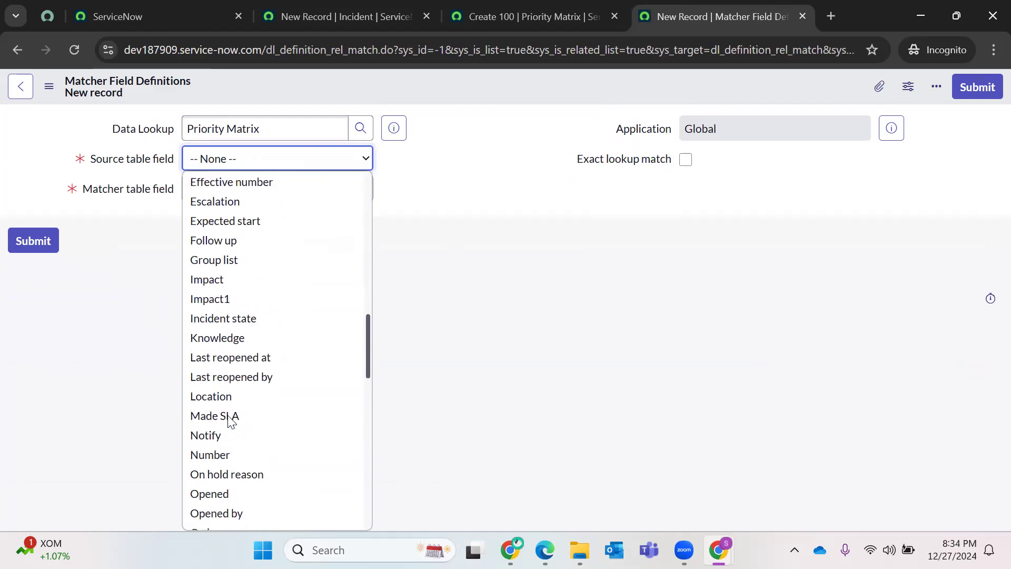
{"action": "scroll", "coordinate": [230, 422], "scroll_direction": "down", "scroll_amount": 3}
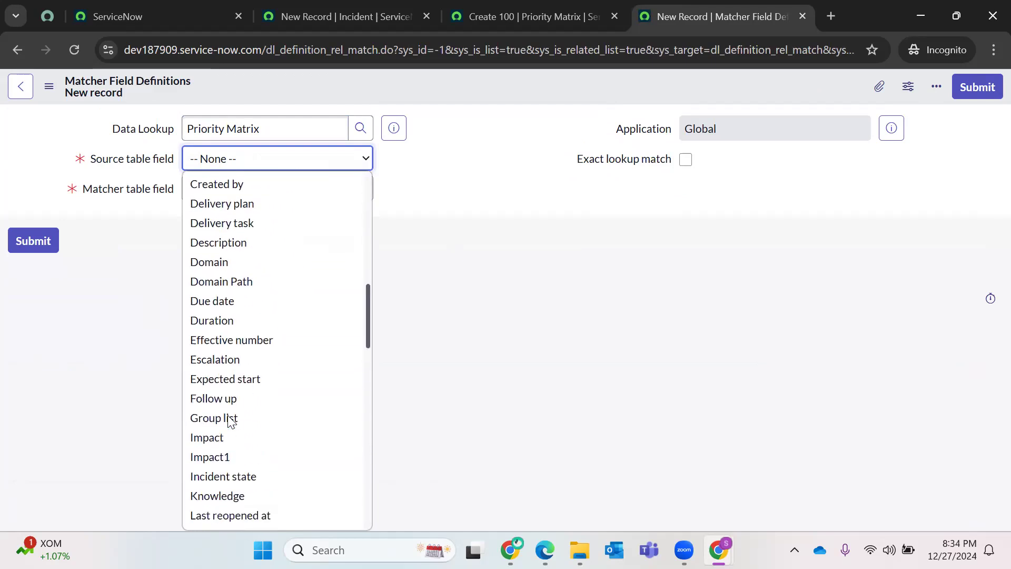
{"action": "left_click", "coordinate": [221, 456]}
{"action": "left_click", "coordinate": [260, 191]}
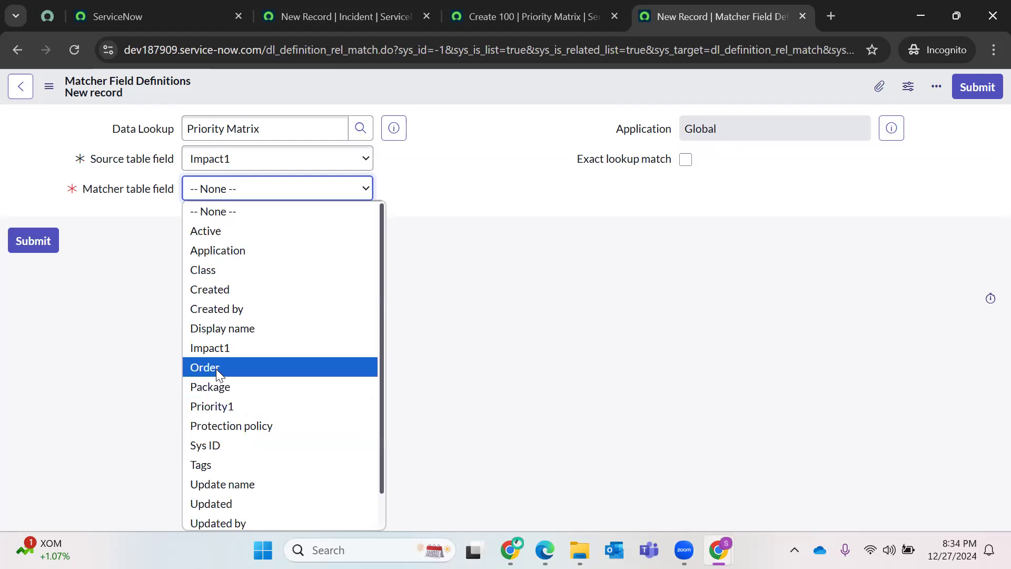
{"action": "left_click", "coordinate": [225, 350]}
{"action": "left_click", "coordinate": [47, 248]}
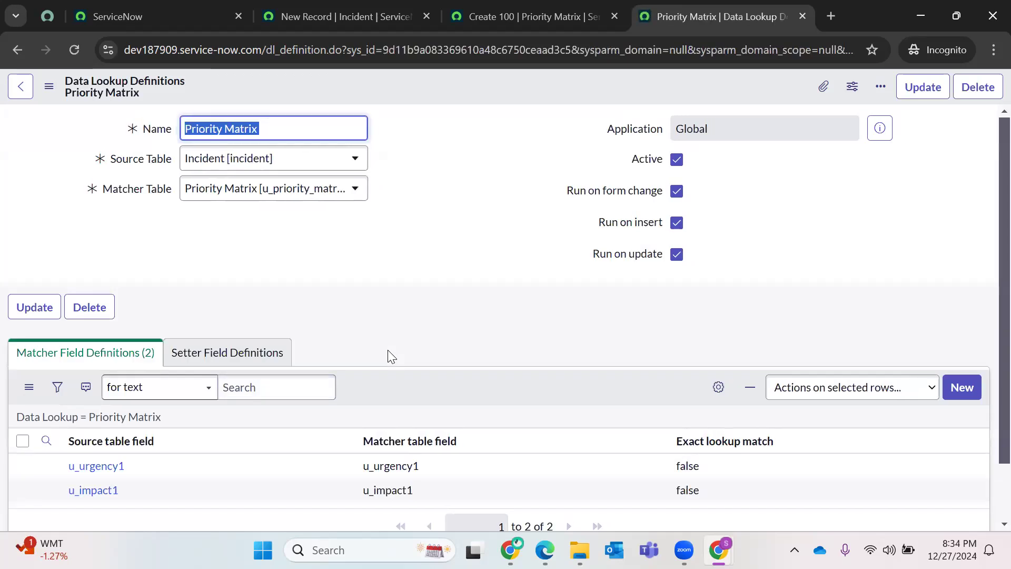
- Delete the u_urgency1 record from the Matcher Field Definitions of Priority Matrix
{"action": "scroll", "coordinate": [379, 350], "scroll_direction": "down", "scroll_amount": 2}
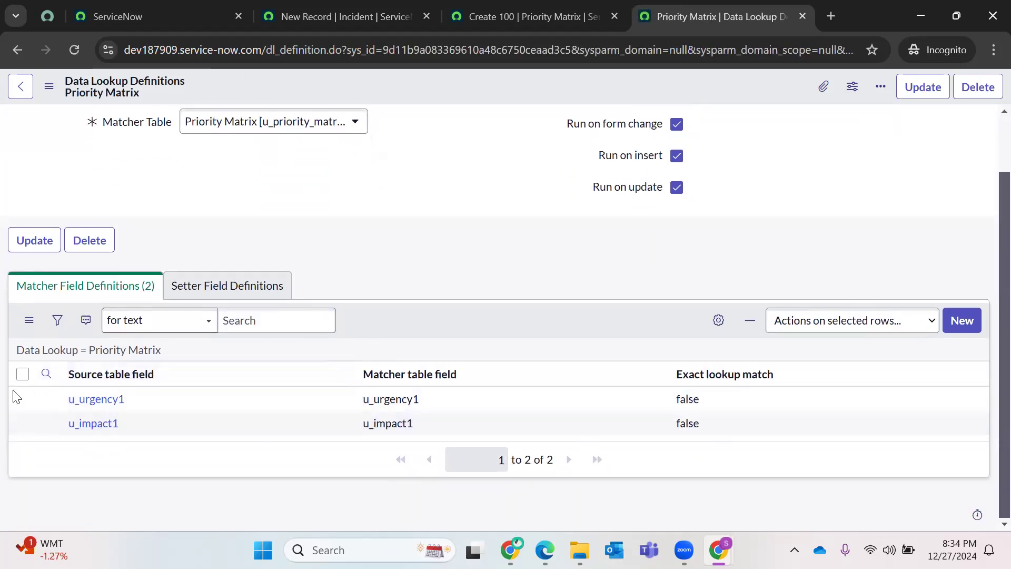
{"action": "left_click", "coordinate": [22, 399]}
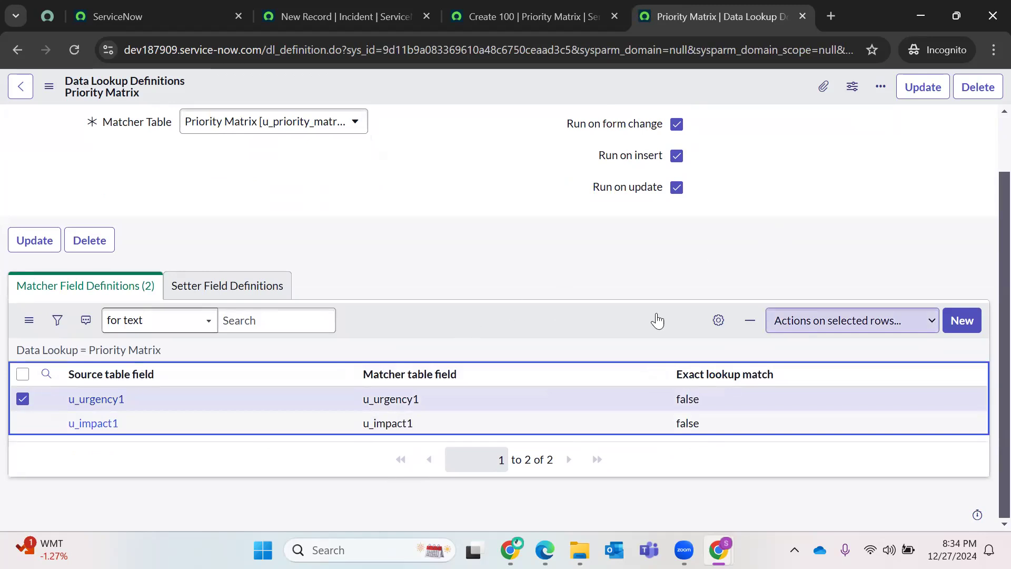
{"action": "left_click", "coordinate": [782, 320]}
{"action": "left_click", "coordinate": [798, 30]}
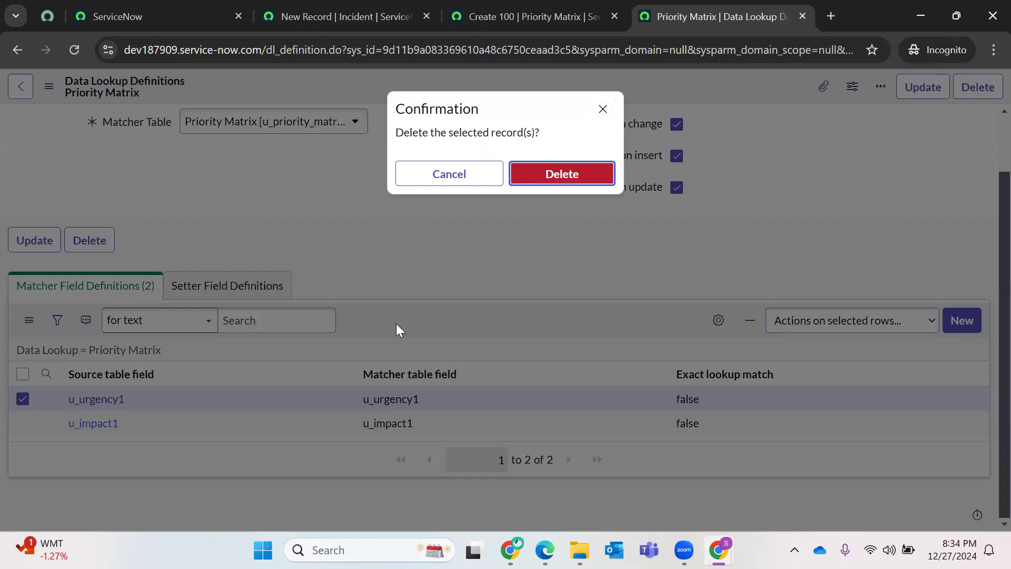
{"action": "key", "text": "Return"}
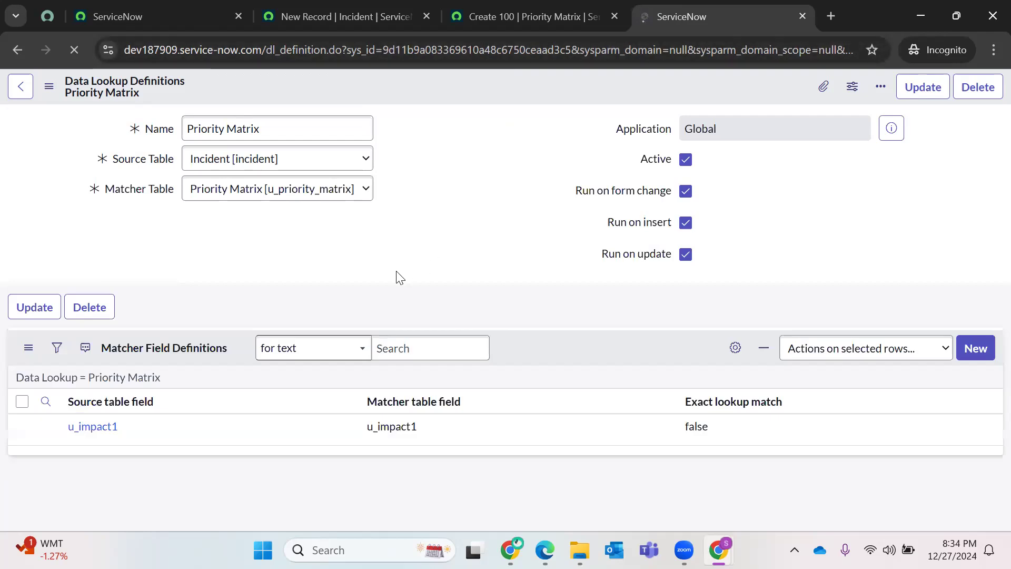
- Recreate the deleted matcher field definition, pairing source table field Urgency1 with matcher table field Urgency1, and submit it
{"action": "left_click", "coordinate": [963, 386]}
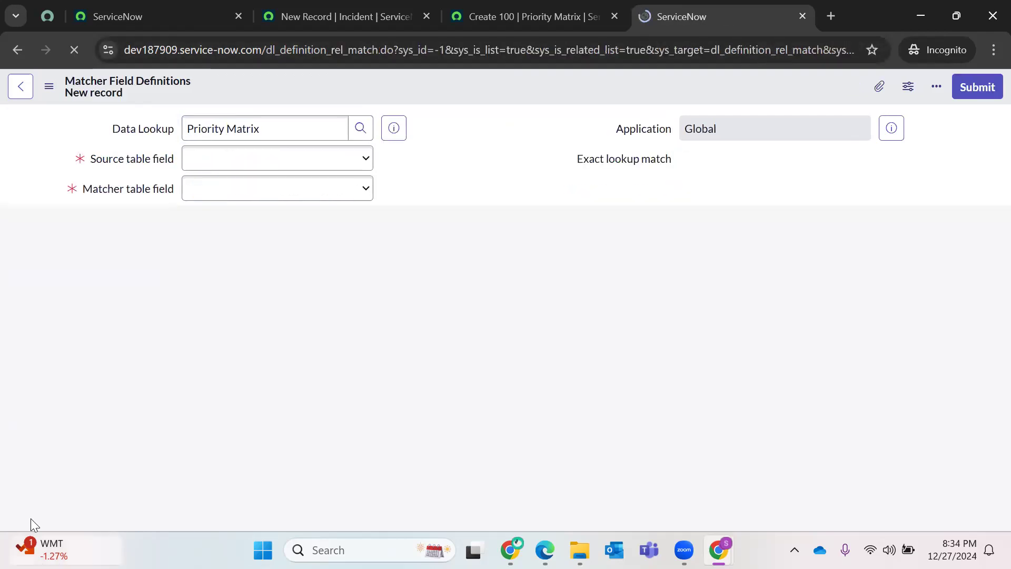
{"action": "left_click", "coordinate": [233, 165]}
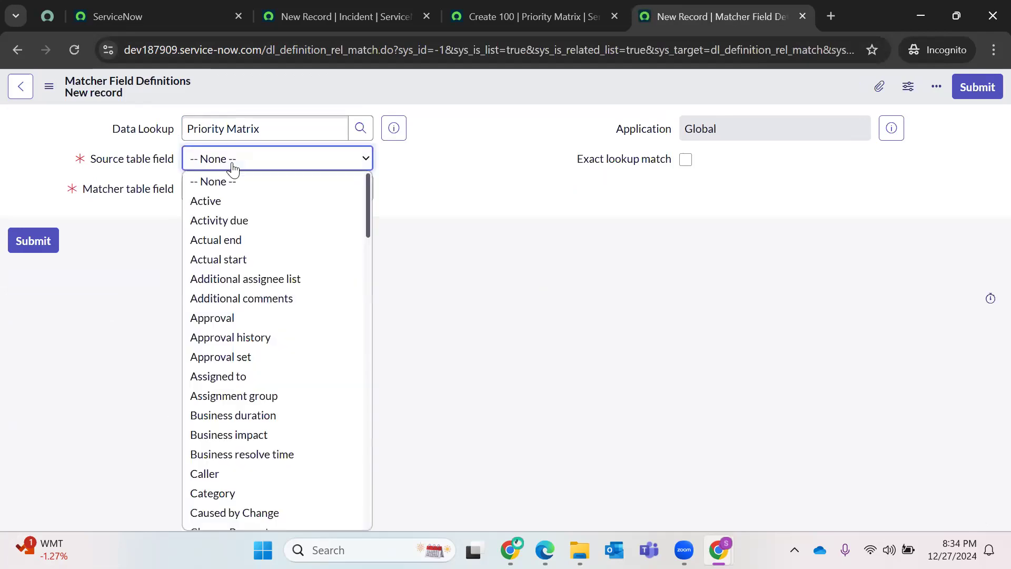
{"action": "scroll", "coordinate": [285, 315], "scroll_direction": "down", "scroll_amount": 20}
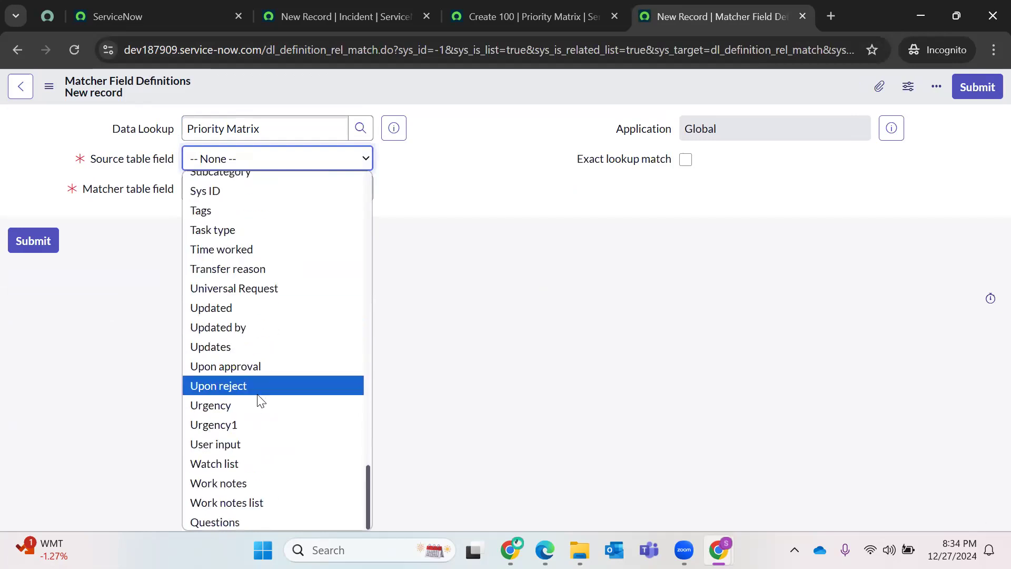
{"action": "left_click", "coordinate": [238, 421]}
{"action": "left_click", "coordinate": [270, 190]}
{"action": "scroll", "coordinate": [243, 380], "scroll_direction": "down", "scroll_amount": 1}
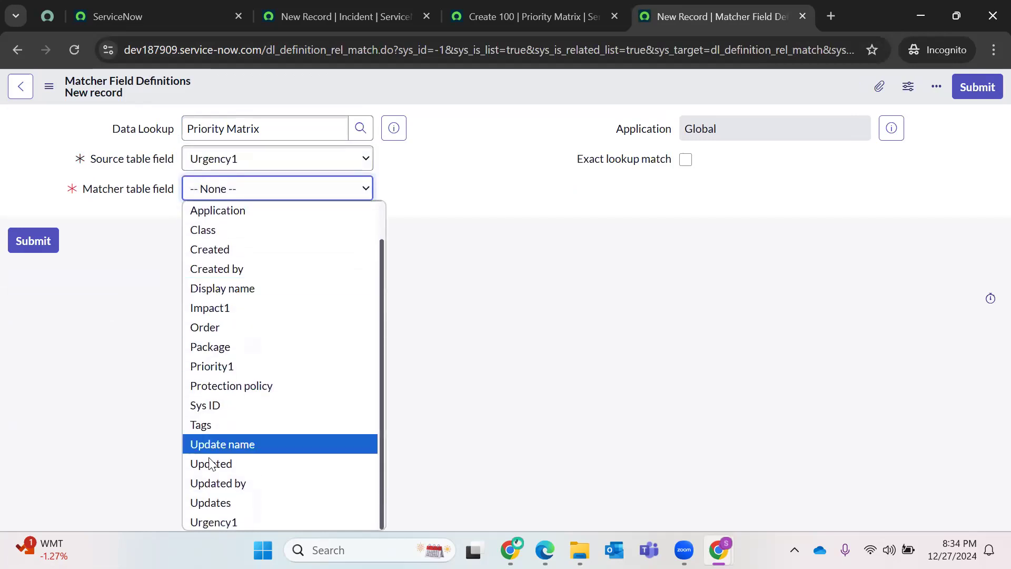
{"action": "left_click", "coordinate": [214, 521]}
{"action": "left_click", "coordinate": [32, 240]}
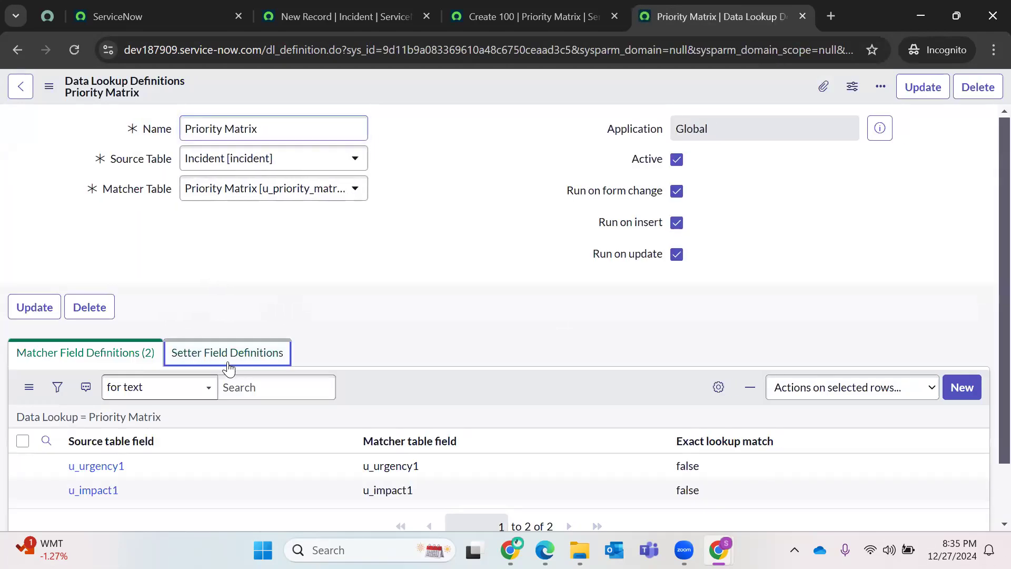
- Add a setter field definition with Priority1 as both source and matcher table field, and save the Priority Matrix definition
{"action": "left_click", "coordinate": [974, 314]}
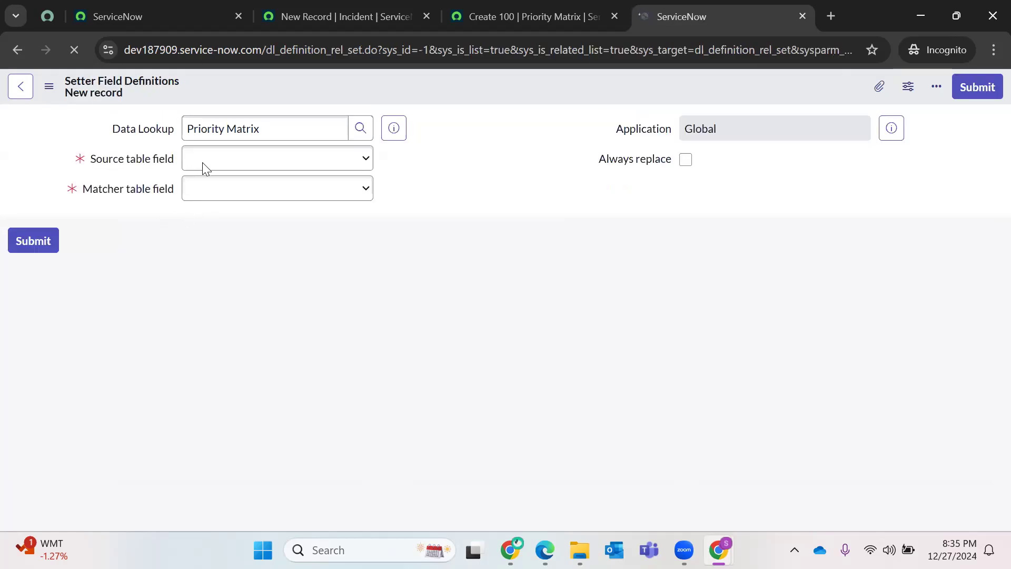
{"action": "left_click", "coordinate": [198, 165]}
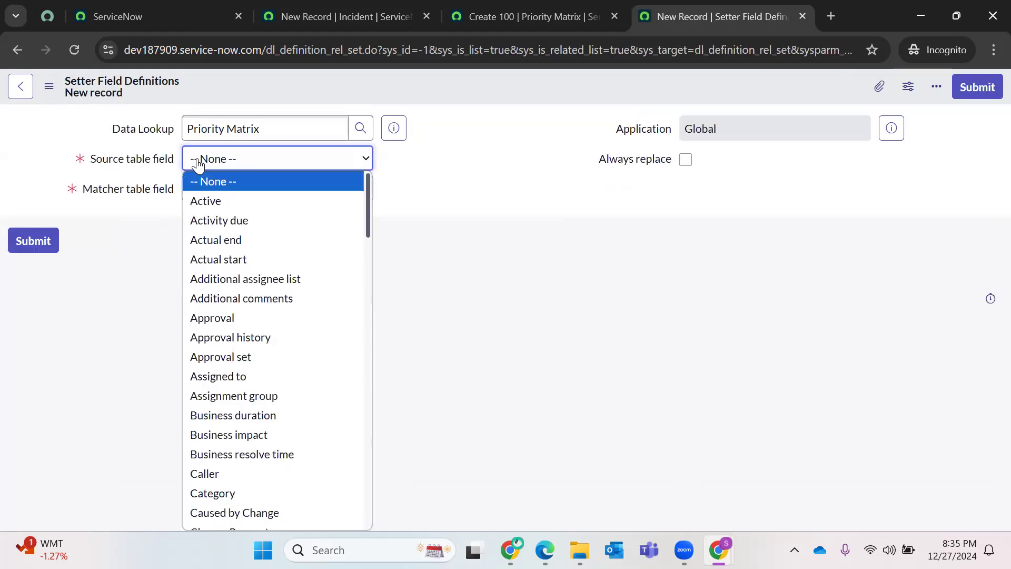
{"action": "type", "text": "pr"}
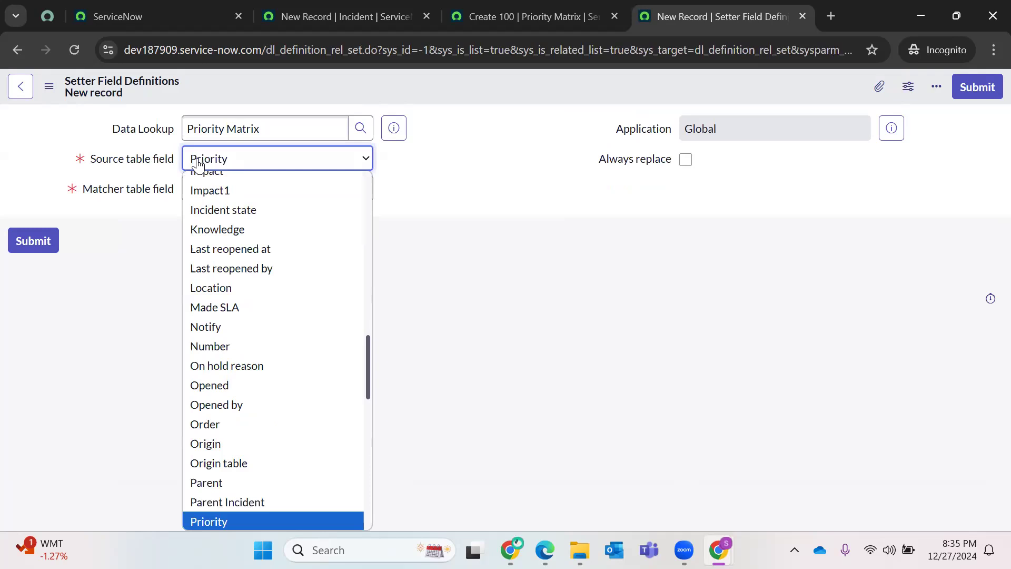
{"action": "scroll", "coordinate": [232, 302], "scroll_direction": "down", "scroll_amount": 10}
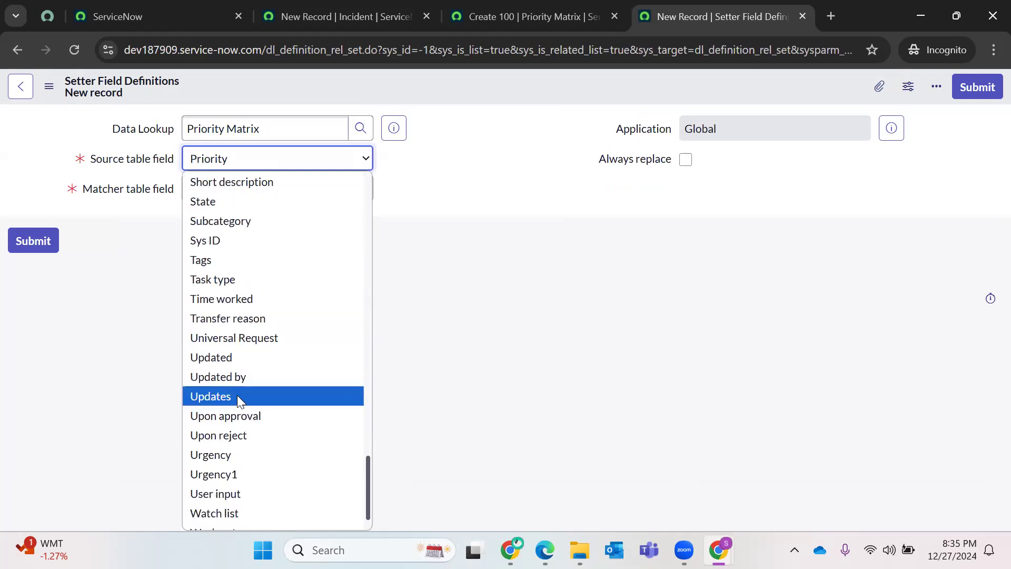
{"action": "scroll", "coordinate": [246, 386], "scroll_direction": "down", "scroll_amount": 2}
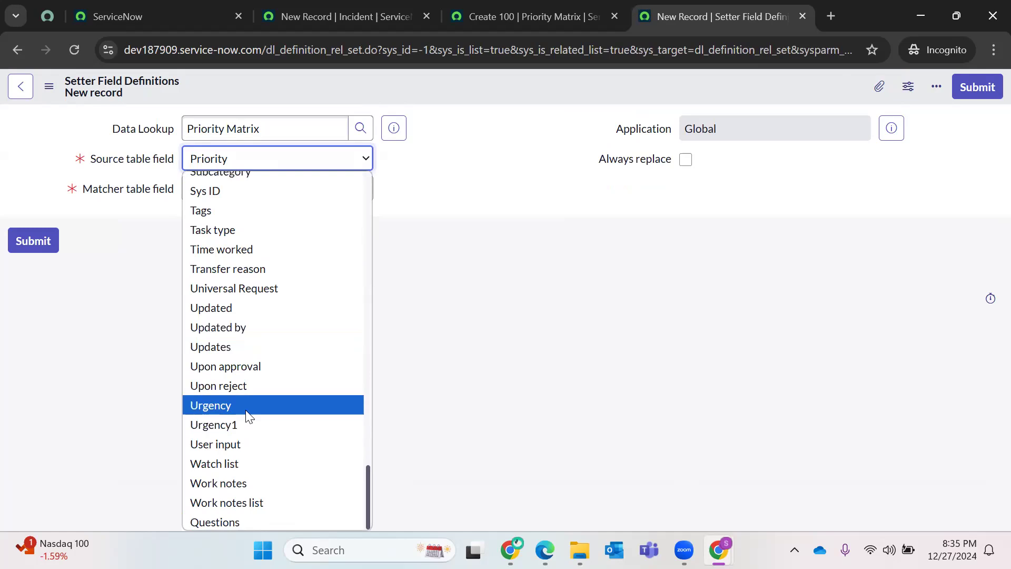
{"action": "scroll", "coordinate": [248, 409], "scroll_direction": "up", "scroll_amount": 6}
{"action": "scroll", "coordinate": [247, 409], "scroll_direction": "up", "scroll_amount": 3}
{"action": "left_click", "coordinate": [230, 332]}
{"action": "left_click", "coordinate": [255, 189]}
{"action": "scroll", "coordinate": [248, 347], "scroll_direction": "down", "scroll_amount": 1}
{"action": "left_click", "coordinate": [243, 363]}
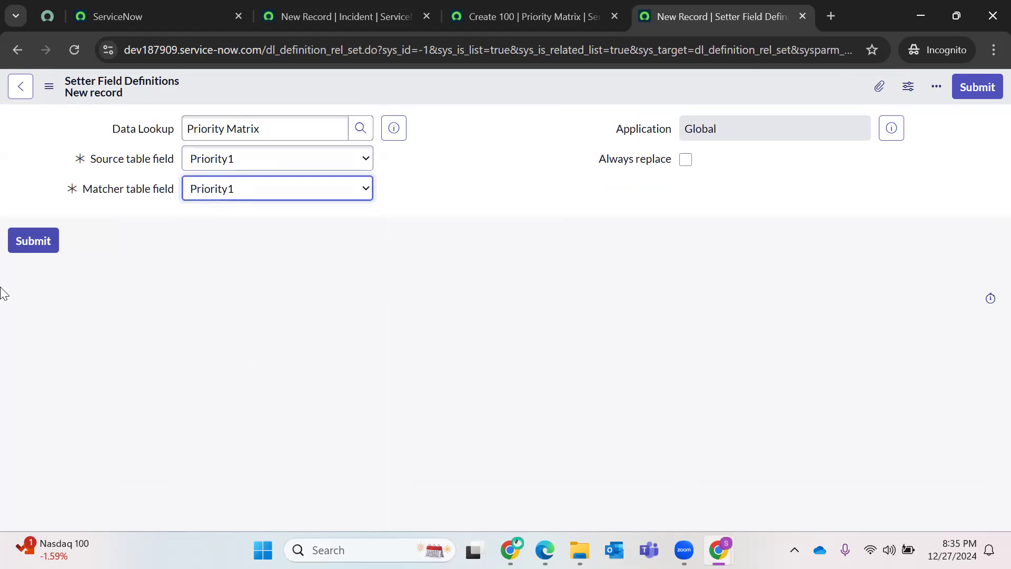
{"action": "left_click", "coordinate": [33, 243]}
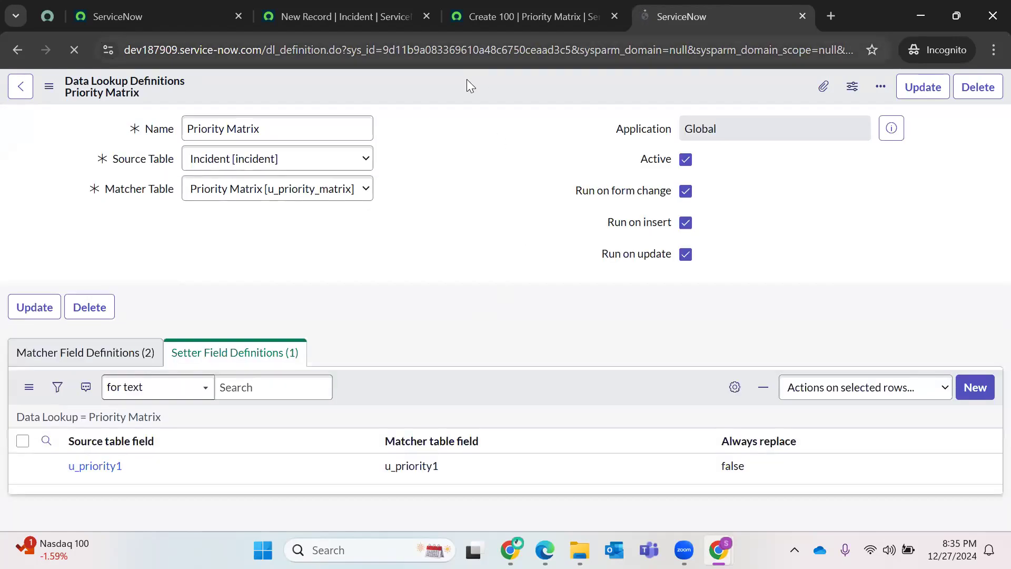
{"action": "right_click", "coordinate": [467, 91]}
{"action": "left_click", "coordinate": [498, 103]}
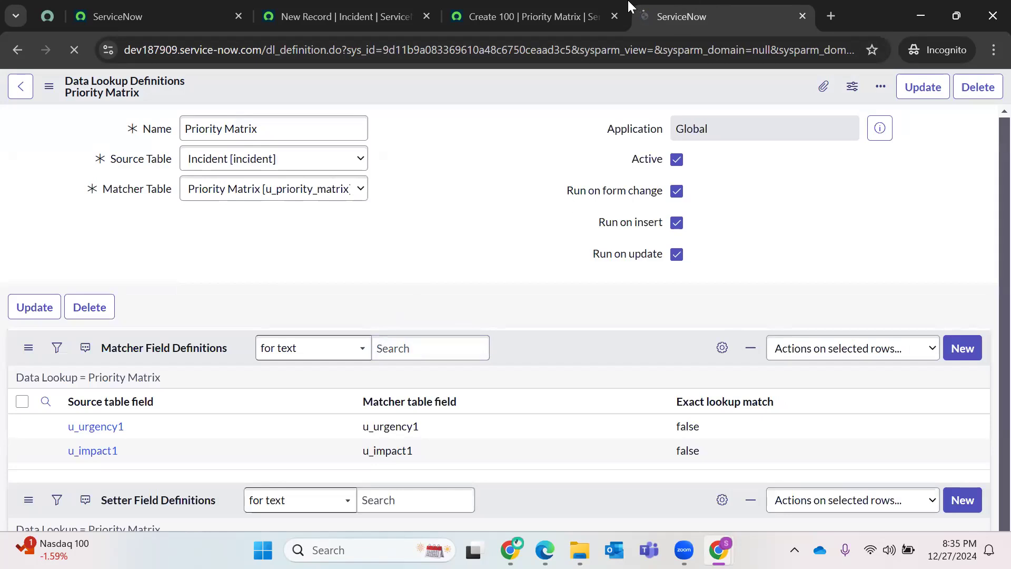
- Reload the new incident form and set Impact1 and Urgency1 to 1-High to test the Priority1 lookup
{"action": "left_click", "coordinate": [544, 6]}
{"action": "left_click", "coordinate": [267, 4]}
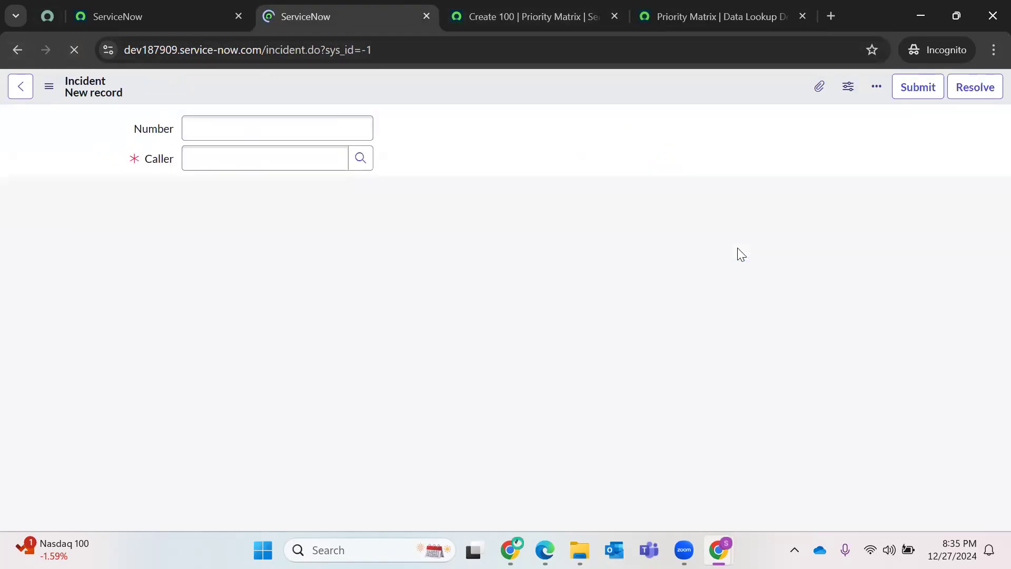
{"action": "left_click", "coordinate": [722, 342]}
{"action": "left_click", "coordinate": [700, 380]}
{"action": "left_click", "coordinate": [728, 369]}
{"action": "left_click", "coordinate": [711, 411]}
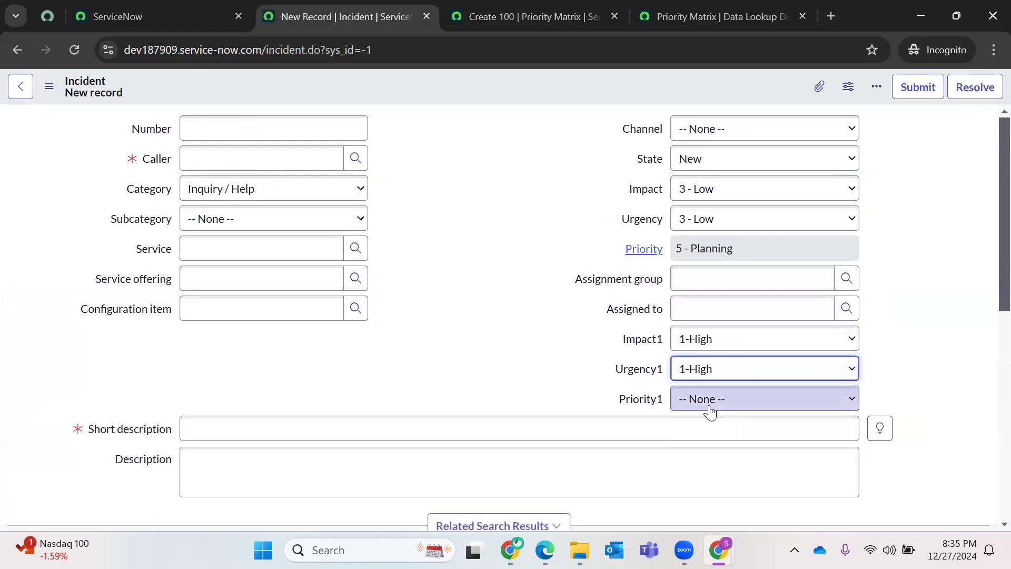
- Set the standard Impact and Urgency of the new incident to 1 - High for comparison with the custom fields
{"action": "left_click", "coordinate": [706, 190]}
{"action": "left_click", "coordinate": [714, 211]}
{"action": "left_click", "coordinate": [718, 224]}
{"action": "left_click", "coordinate": [711, 239]}
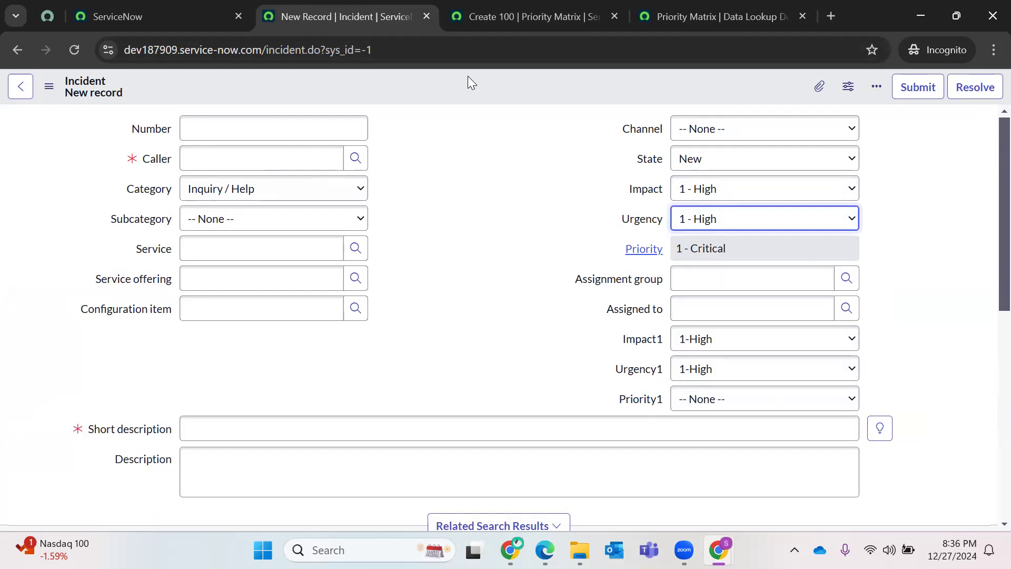
- Save the Priority Matrix data lookup definition again and review its field definitions
{"action": "left_click", "coordinate": [817, 17]}
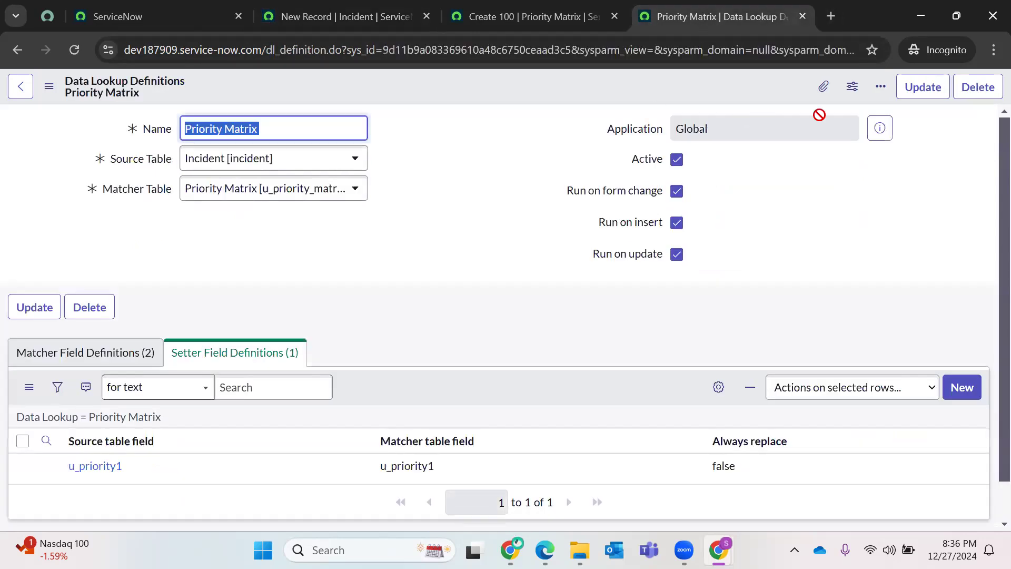
{"action": "left_click", "coordinate": [917, 88]}
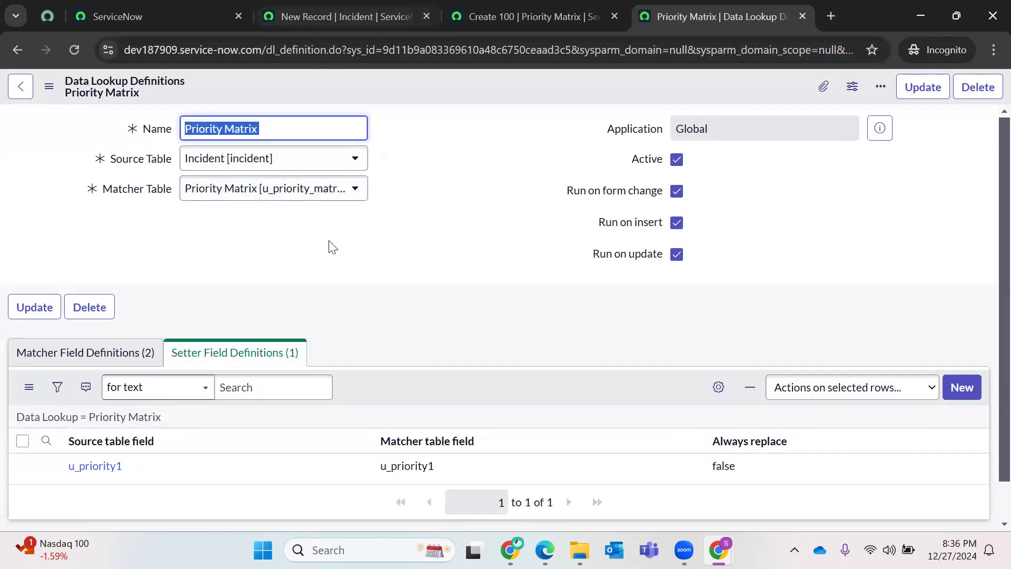
{"action": "scroll", "coordinate": [307, 275], "scroll_direction": "down", "scroll_amount": 1}
{"action": "scroll", "coordinate": [417, 153], "scroll_direction": "up", "scroll_amount": 1}
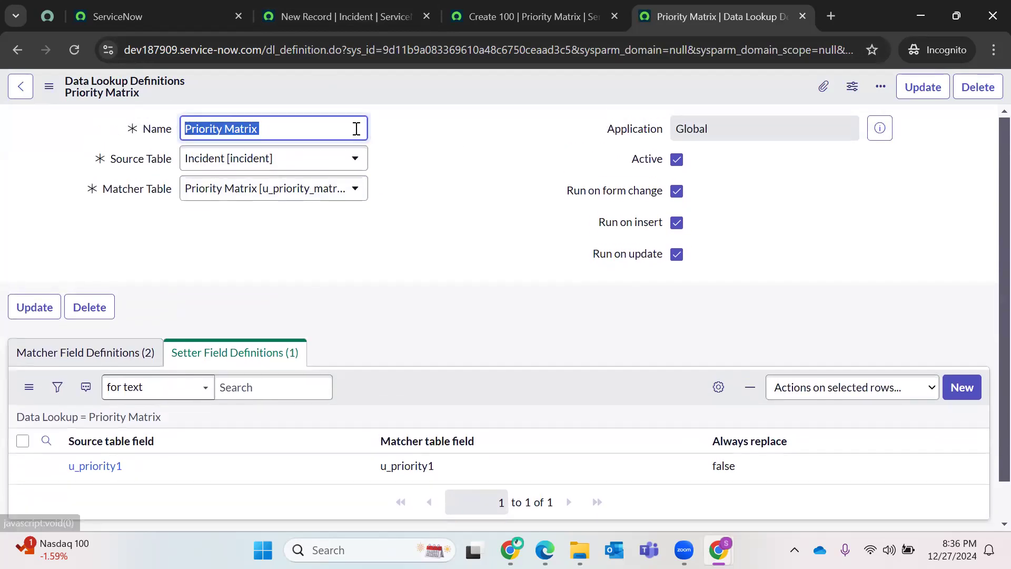
- Open the recently visited Priority Matrix table record in a new browser tab
{"action": "left_click", "coordinate": [311, 9]}
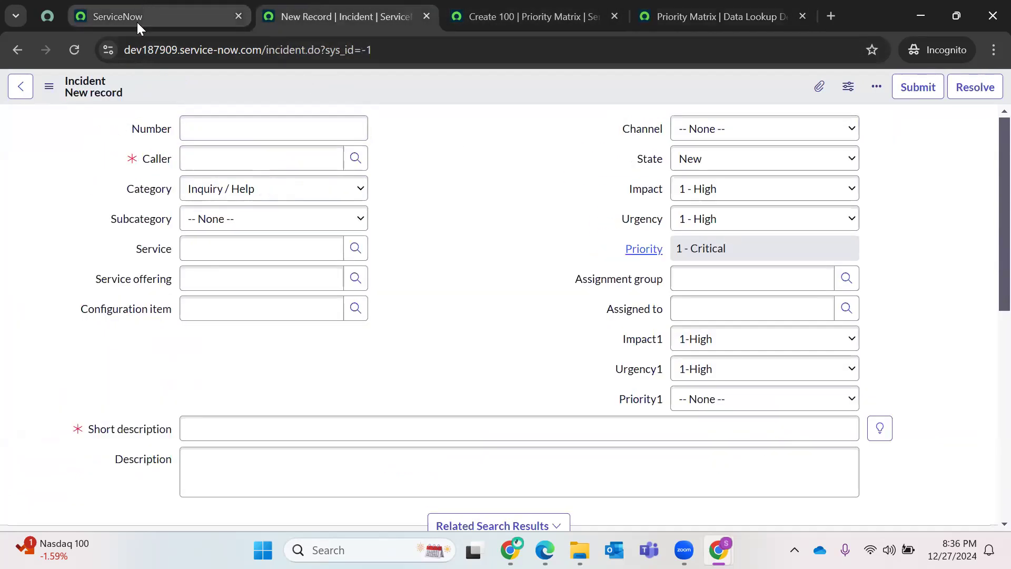
{"action": "left_click", "coordinate": [137, 20]}
{"action": "left_click", "coordinate": [196, 103]}
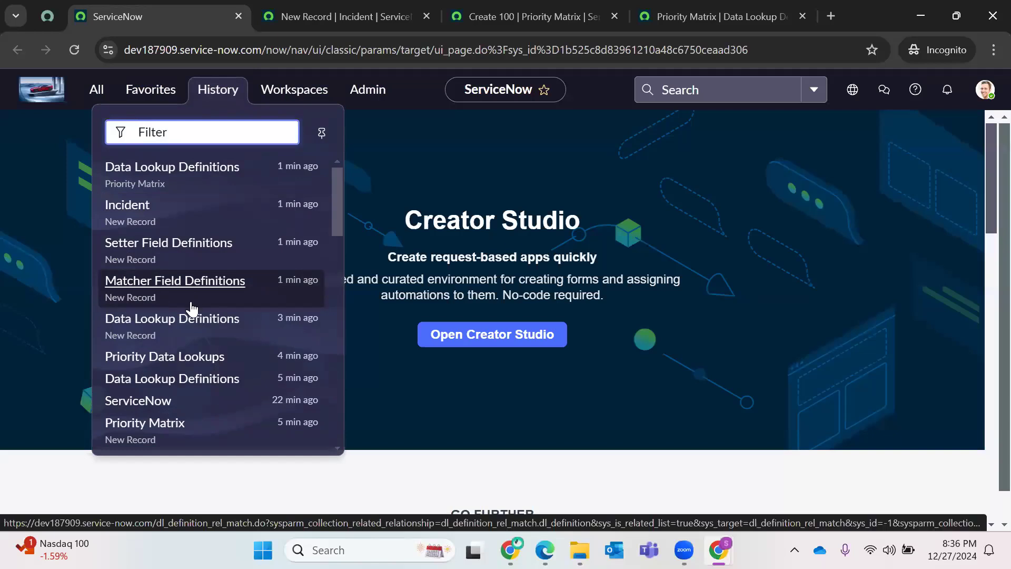
{"action": "scroll", "coordinate": [163, 385], "scroll_direction": "down", "scroll_amount": 2}
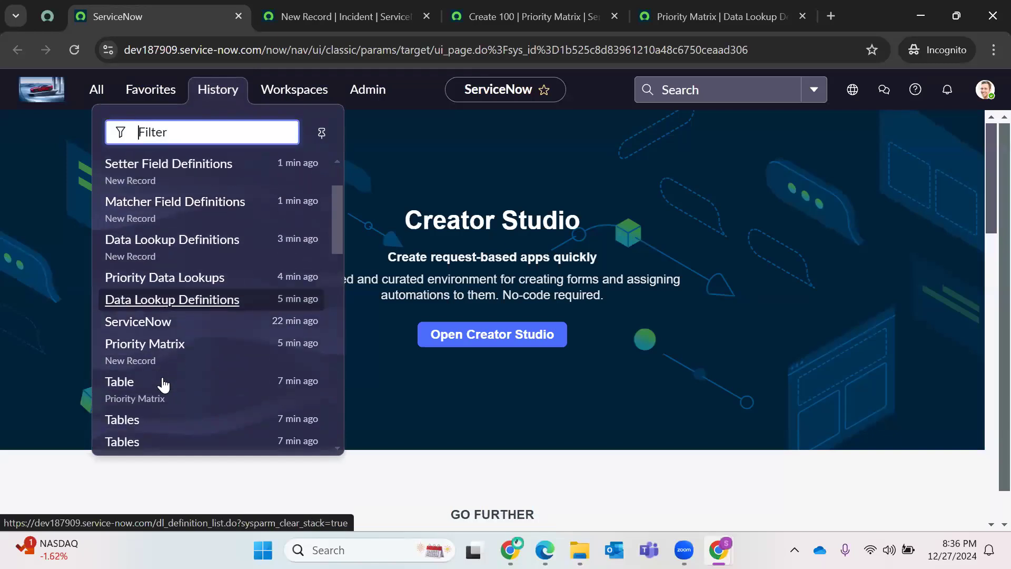
{"action": "right_click", "coordinate": [116, 395]}
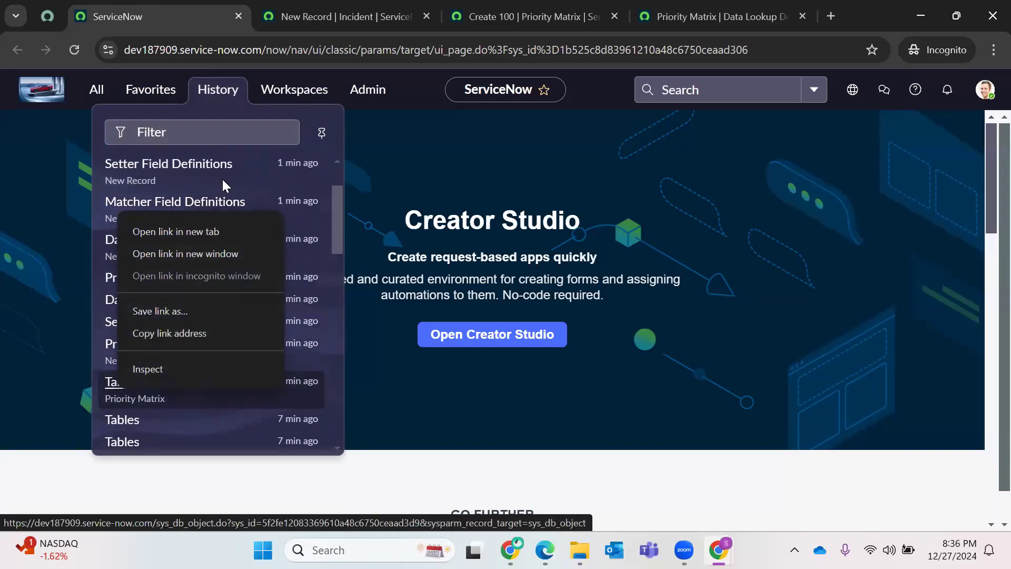
{"action": "left_click", "coordinate": [182, 229]}
{"action": "left_click", "coordinate": [303, 9]}
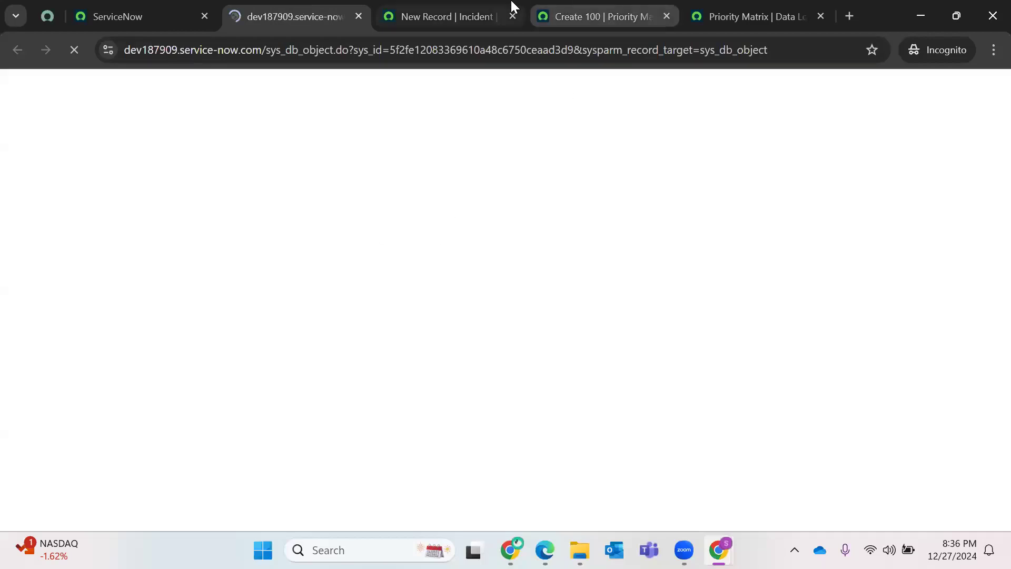
- Close the browser tabs of the unsaved incident, the new Priority Matrix record and the Priority Matrix lookup definition, discarding unsaved changes
{"action": "left_click", "coordinate": [503, 9]}
{"action": "left_click", "coordinate": [509, 15]}
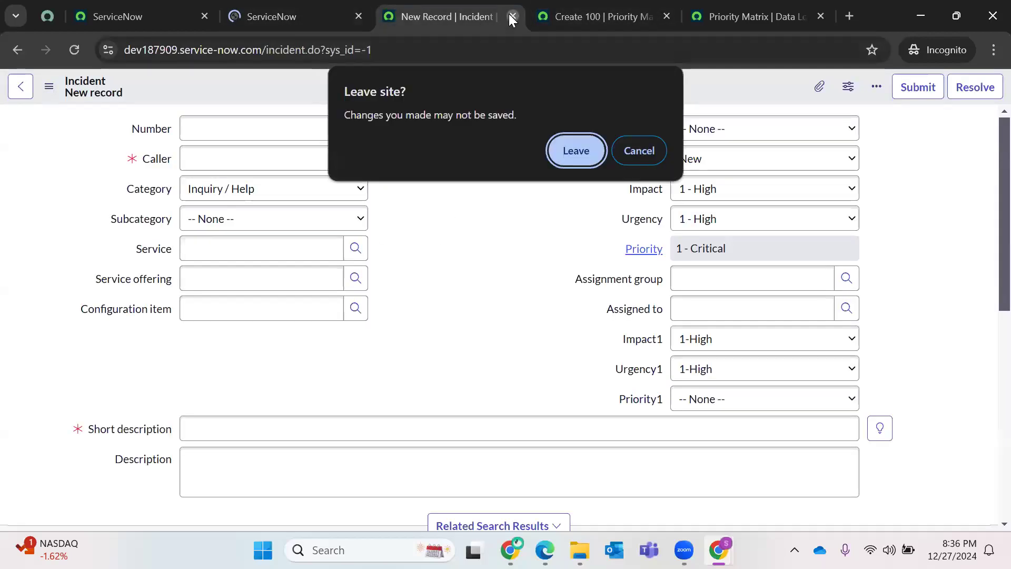
{"action": "left_click", "coordinate": [606, 164]}
{"action": "left_click", "coordinate": [618, 14]}
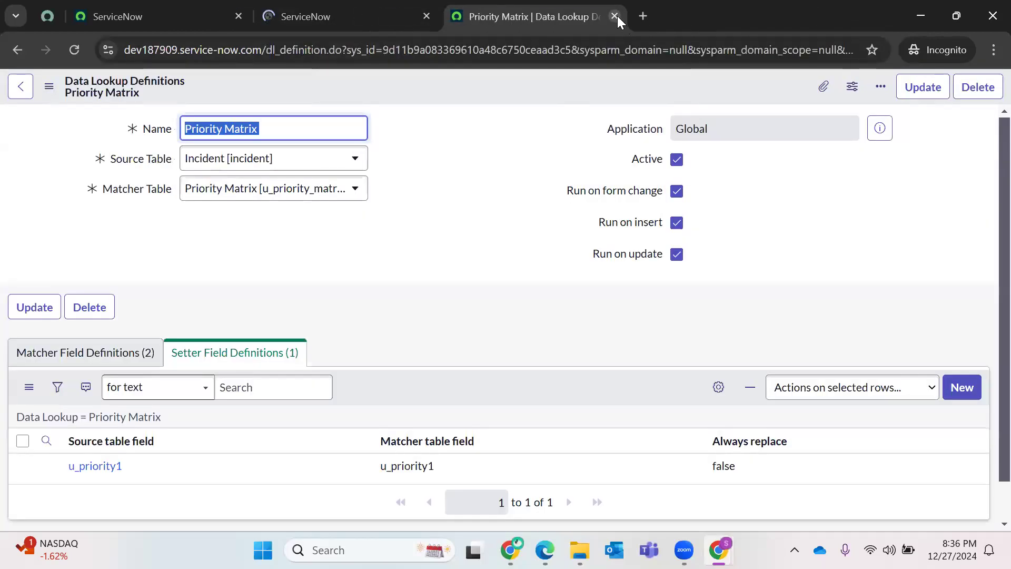
{"action": "left_click", "coordinate": [618, 16]}
- Filter the application navigator for "Data Loo" and open Data Lookup Definitions in a new browser tab
{"action": "left_click", "coordinate": [90, 7]}
{"action": "left_click", "coordinate": [97, 90]}
{"action": "key", "text": "BackSpace"}
{"action": "key", "text": "BackSpace"}
{"action": "key", "text": "BackSpace"}
{"action": "key", "text": "BackSpace"}
{"action": "key", "text": "BackSpace"}
{"action": "key", "text": "BackSpace"}
{"action": "type", "text": "Da"}
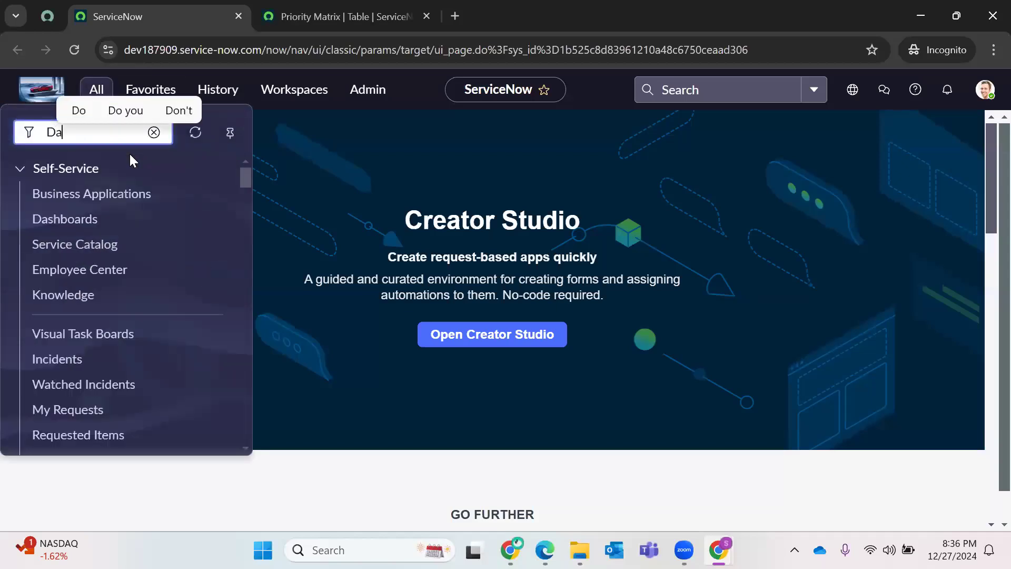
{"action": "type", "text": "taLook"}
{"action": "key", "text": "BackSpace"}
{"action": "key", "text": "BackSpace"}
{"action": "key", "text": "BackSpace"}
{"action": "key", "text": "BackSpace"}
{"action": "type", "text": "Loo"}
{"action": "left_click", "coordinate": [139, 304]}
{"action": "right_click", "coordinate": [138, 304]}
{"action": "key", "text": "Escape"}
{"action": "right_click", "coordinate": [183, 310]}
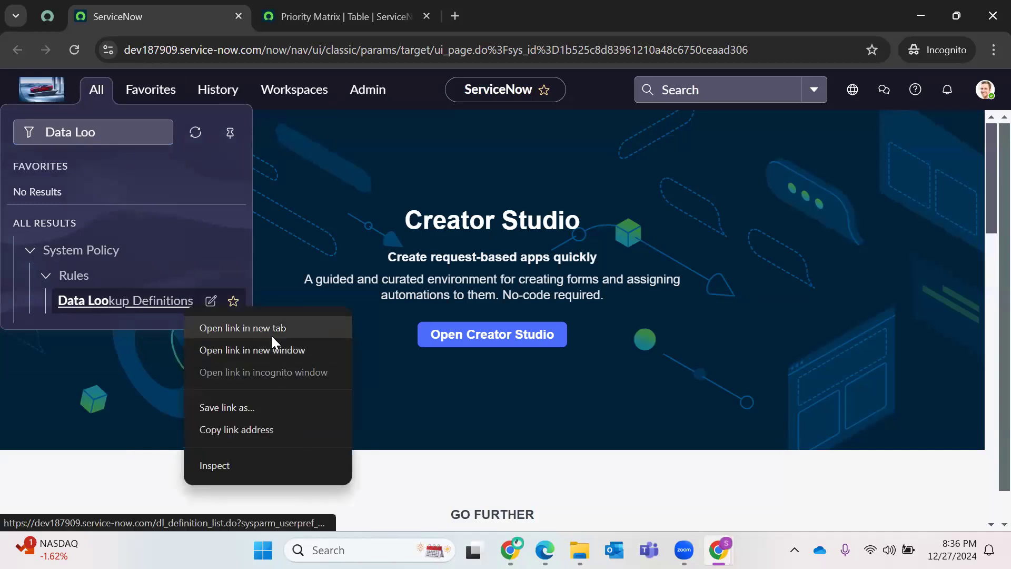
{"action": "left_click", "coordinate": [272, 336]}
- Copy the table name u_priority_matrix from the Priority Matrix table record
{"action": "left_click_drag", "start_coordinate": [534, 2], "coordinate": [369, 2]}
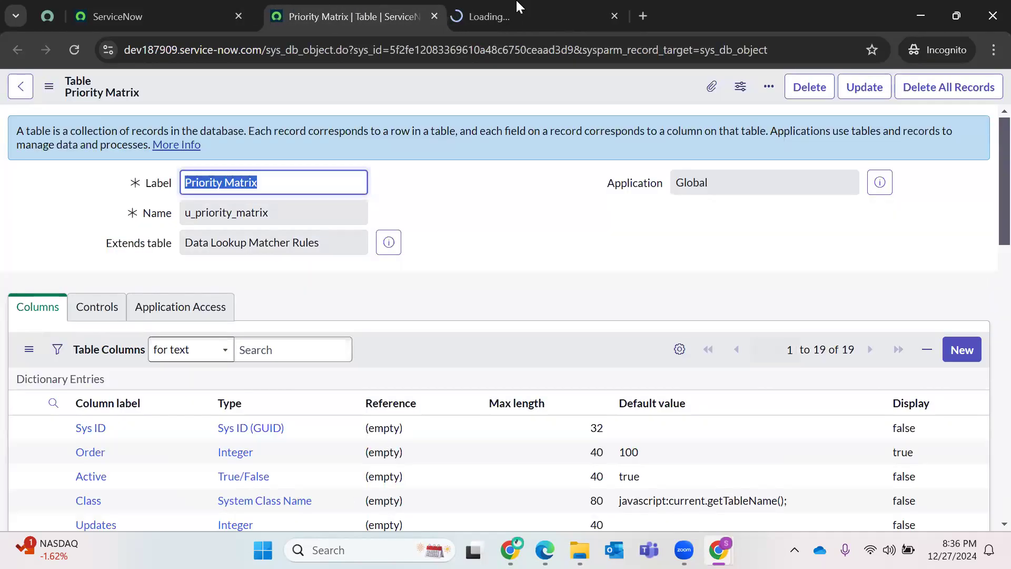
{"action": "left_click", "coordinate": [519, 6]}
{"action": "left_click", "coordinate": [302, 7]}
{"action": "scroll", "coordinate": [331, 256], "scroll_direction": "down", "scroll_amount": 2}
{"action": "scroll", "coordinate": [331, 255], "scroll_direction": "up", "scroll_amount": 2}
{"action": "double_click", "coordinate": [220, 220]}
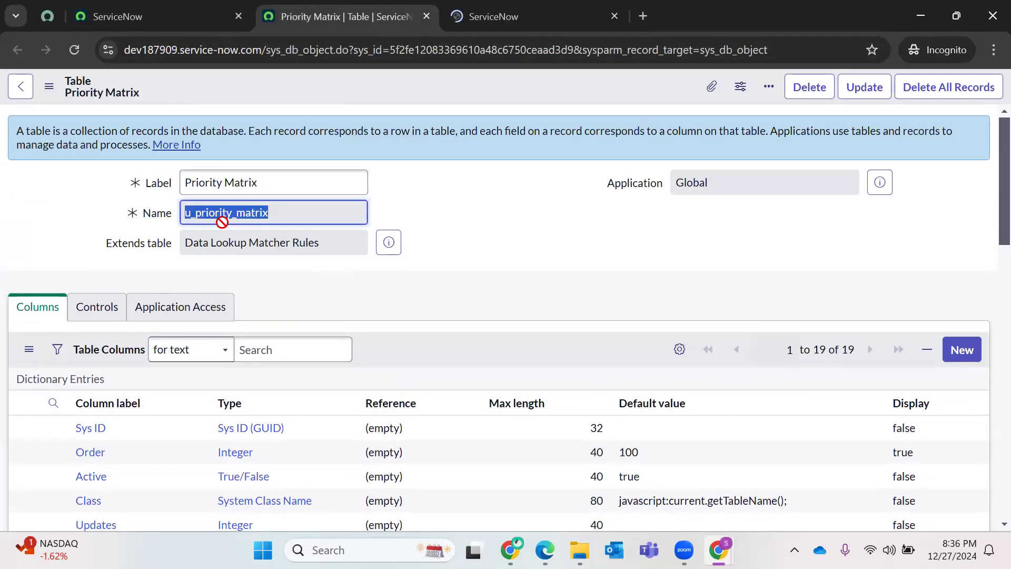
{"action": "right_click", "coordinate": [222, 222]}
{"action": "left_click", "coordinate": [256, 245]}
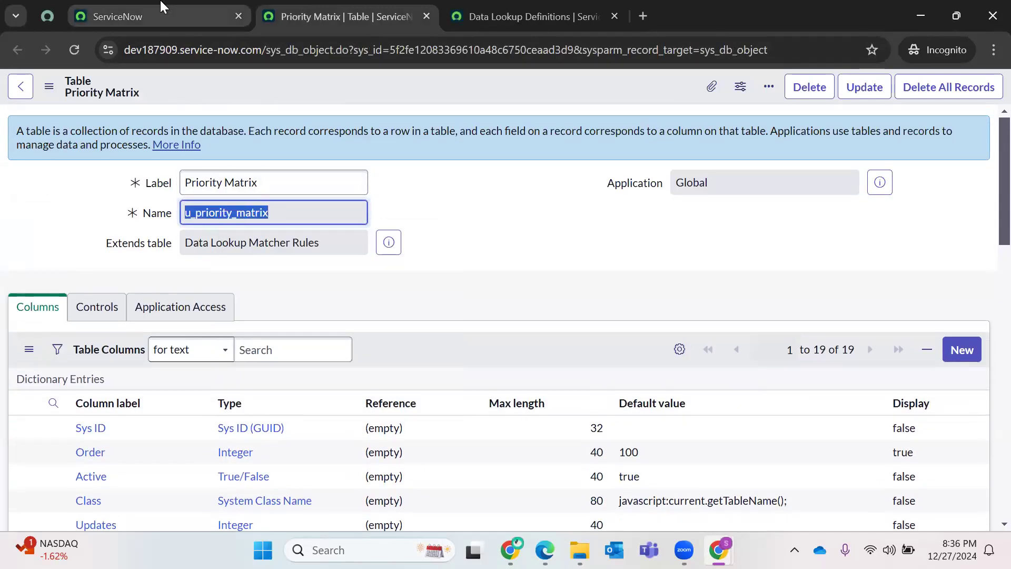
- Replace the navigator filter text with the copied table name followed by .LIST, giving u_priority_matrix.LIST
{"action": "left_click", "coordinate": [152, 16]}
{"action": "left_click", "coordinate": [95, 89]}
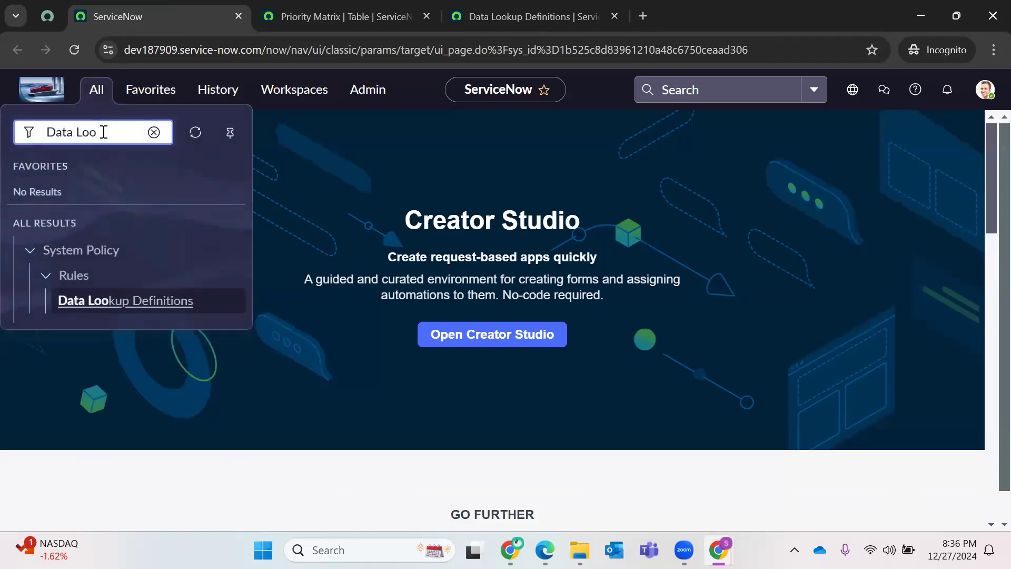
{"action": "key", "text": "BackSpace"}
{"action": "key", "text": "BackSpace"}
{"action": "key", "text": "BackSpace"}
{"action": "key", "text": "BackSpace"}
{"action": "key", "text": "BackSpace"}
{"action": "key", "text": "BackSpace"}
{"action": "key", "text": "BackSpace"}
{"action": "key", "text": "ctrl+v"}
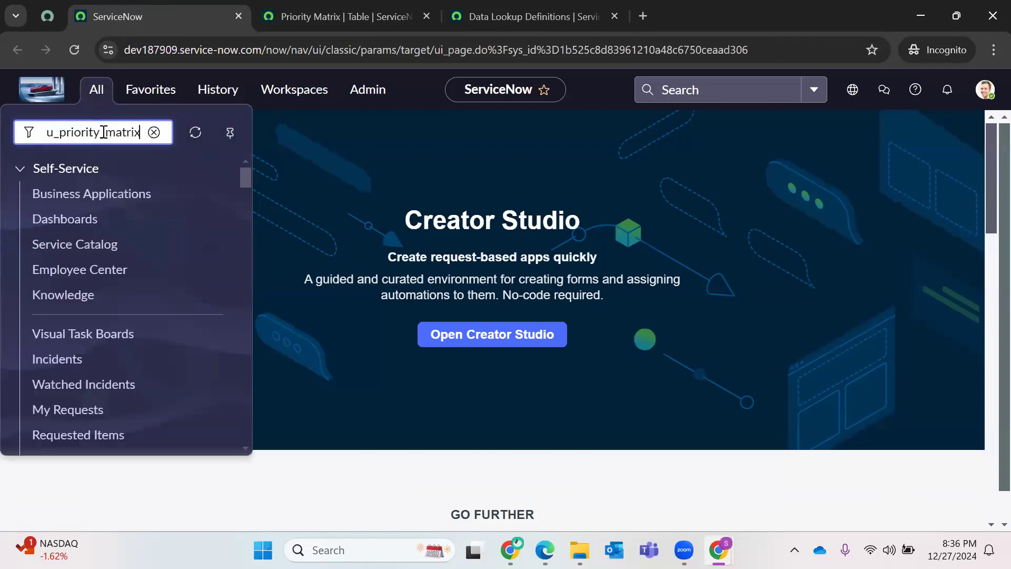
{"action": "type", "text": ".LIST"}
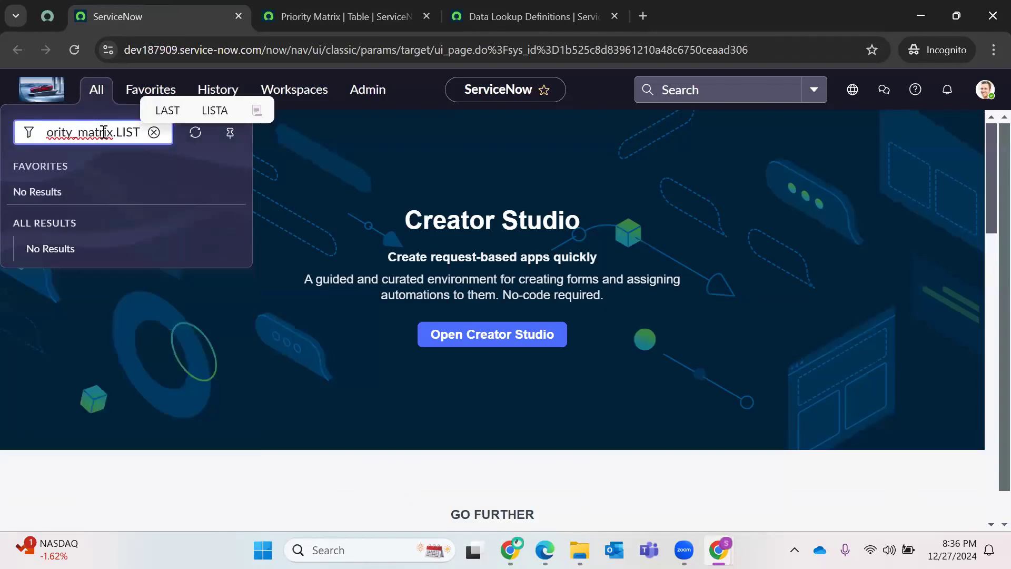
- Check which matcher table the Priority Matrix entry uses in the Data Lookup Definitions list
{"action": "left_click", "coordinate": [544, 4]}
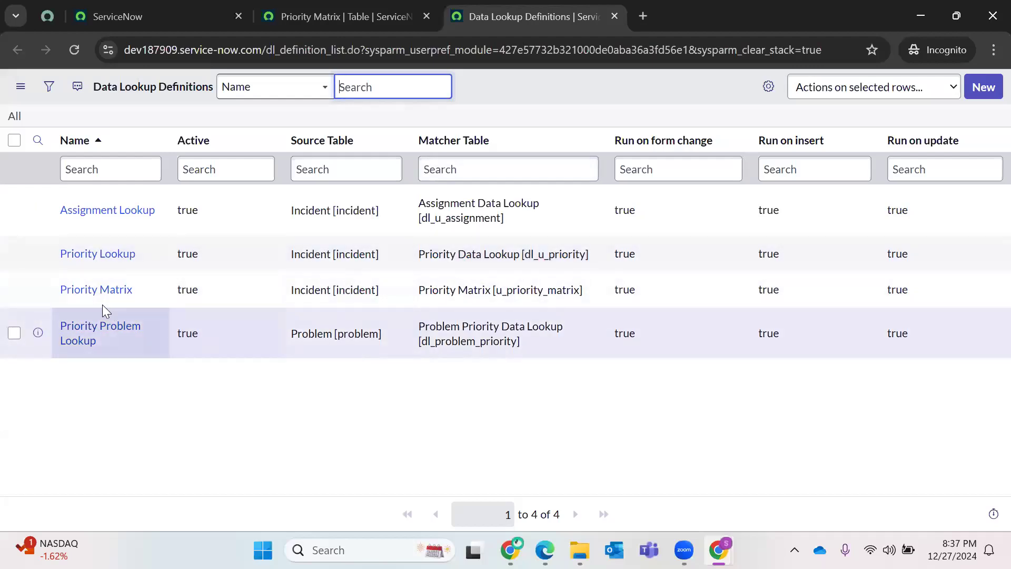
{"action": "double_click", "coordinate": [145, 289]}
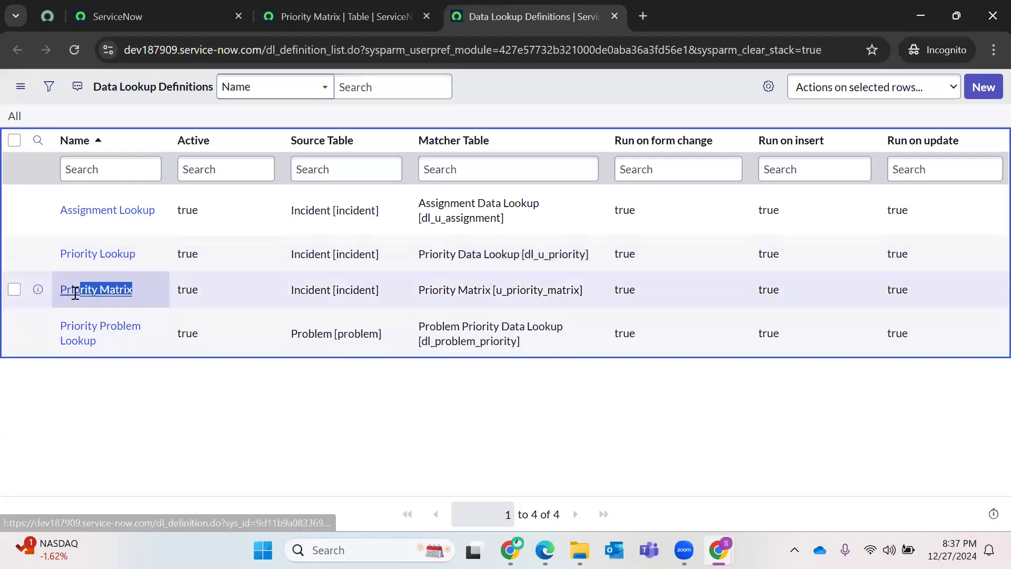
{"action": "left_click_drag", "start_coordinate": [496, 294], "coordinate": [581, 292]}
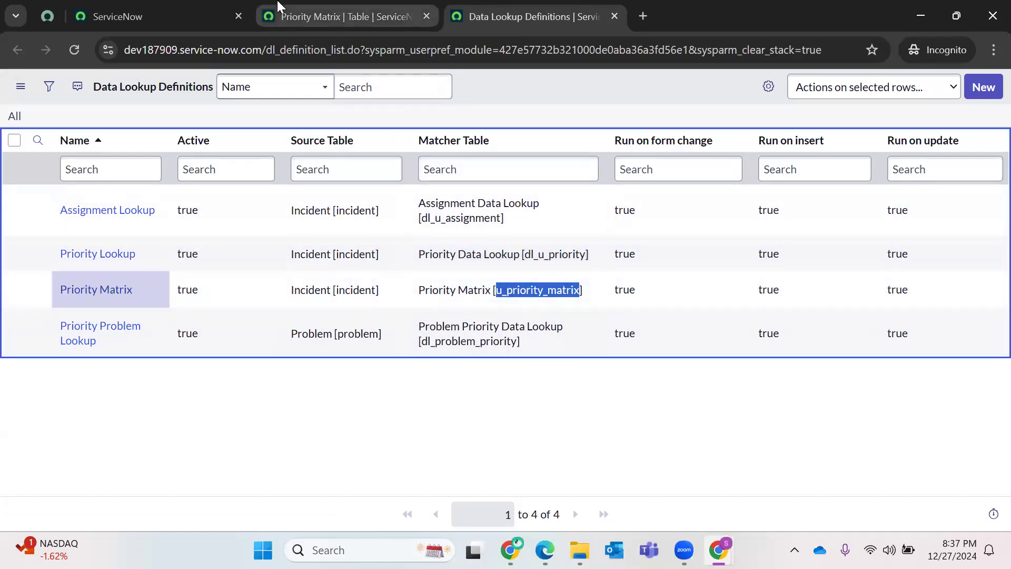
- Open the record list of the Priority Matrix table using the navigator entry u_priority_matrix.LIST
{"action": "left_click", "coordinate": [230, 16]}
{"action": "left_click", "coordinate": [106, 92]}
{"action": "key", "text": "ctrl+v"}
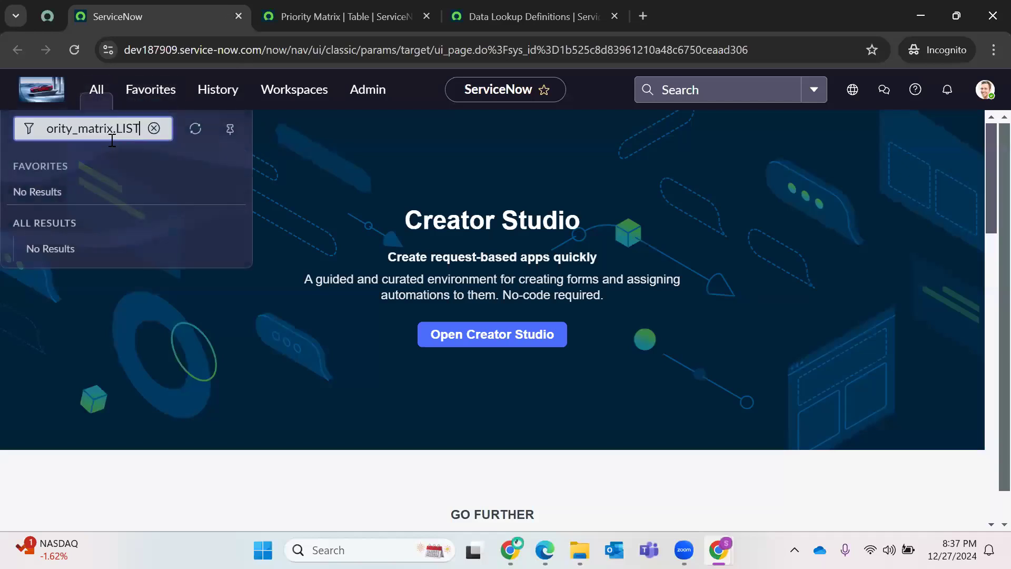
{"action": "key", "text": "Return"}
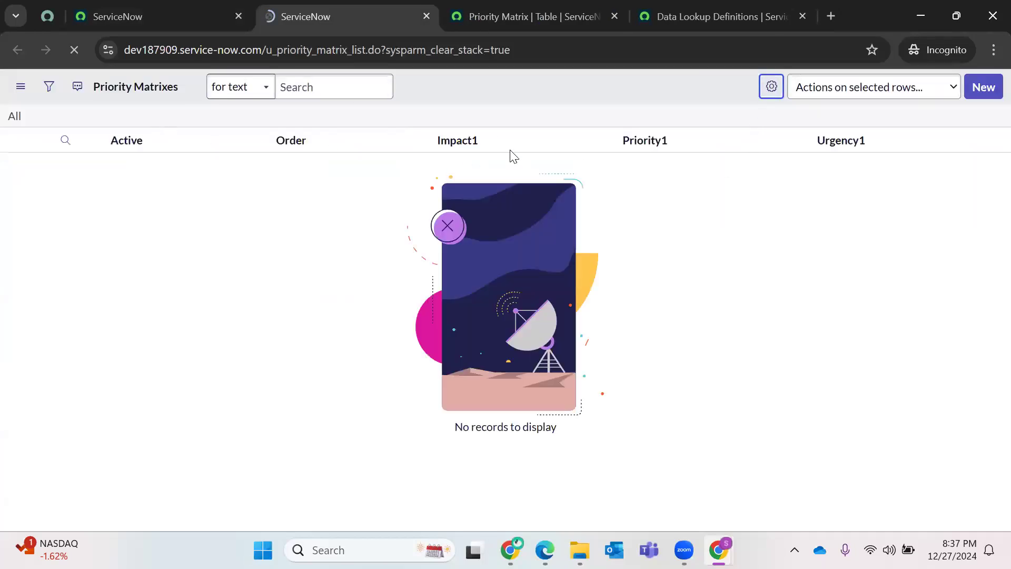
- Personalize the Priority Matrixes list columns so that Urgency1 comes before Priority1
{"action": "left_click", "coordinate": [948, 86]}
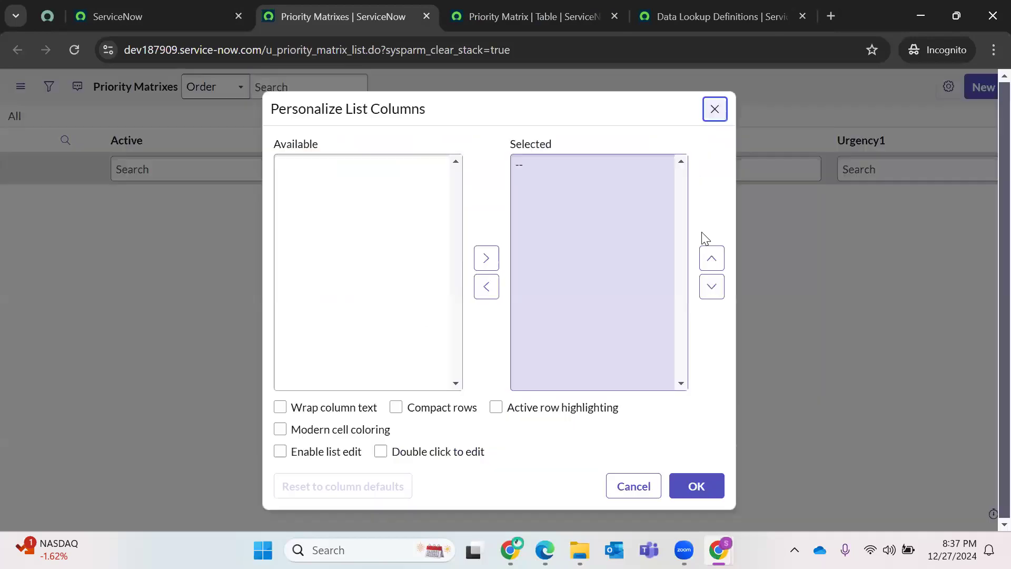
{"action": "left_click", "coordinate": [636, 257]}
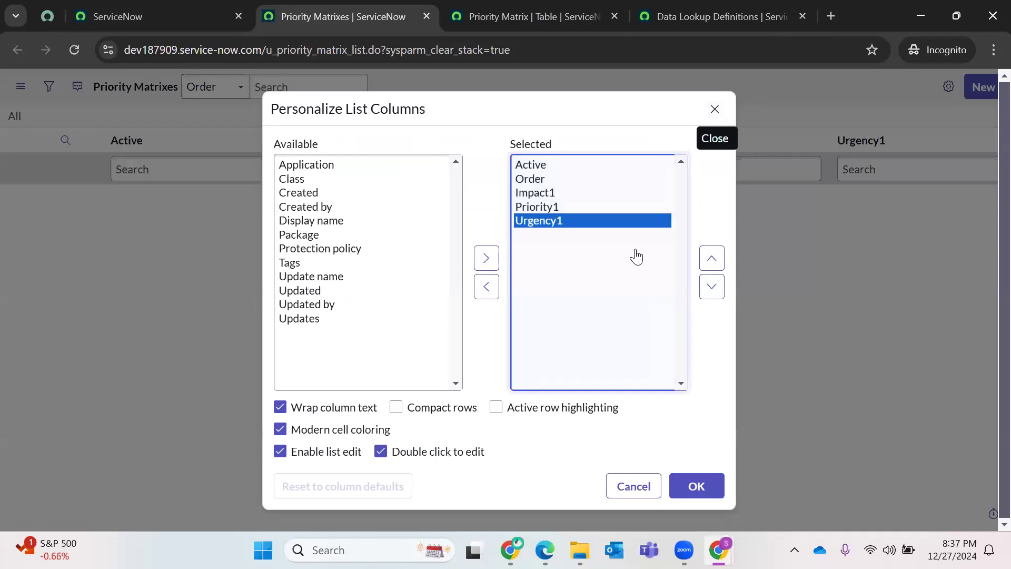
{"action": "left_click", "coordinate": [710, 259]}
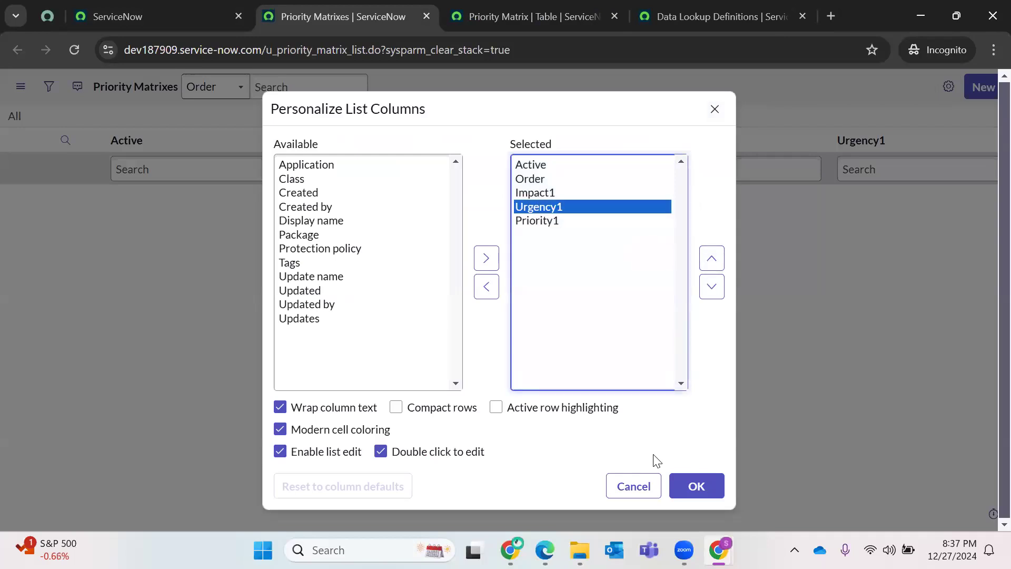
{"action": "left_click", "coordinate": [696, 486]}
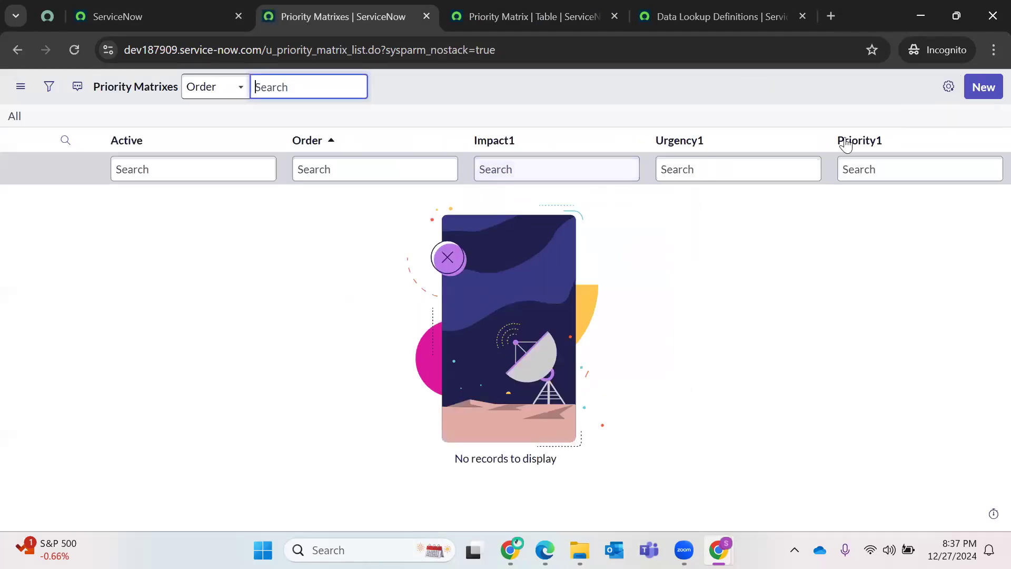
- Start a new Priority Matrix record and configure its form layout with Impact1 above Urgency1, saving the layout
{"action": "left_click", "coordinate": [970, 96]}
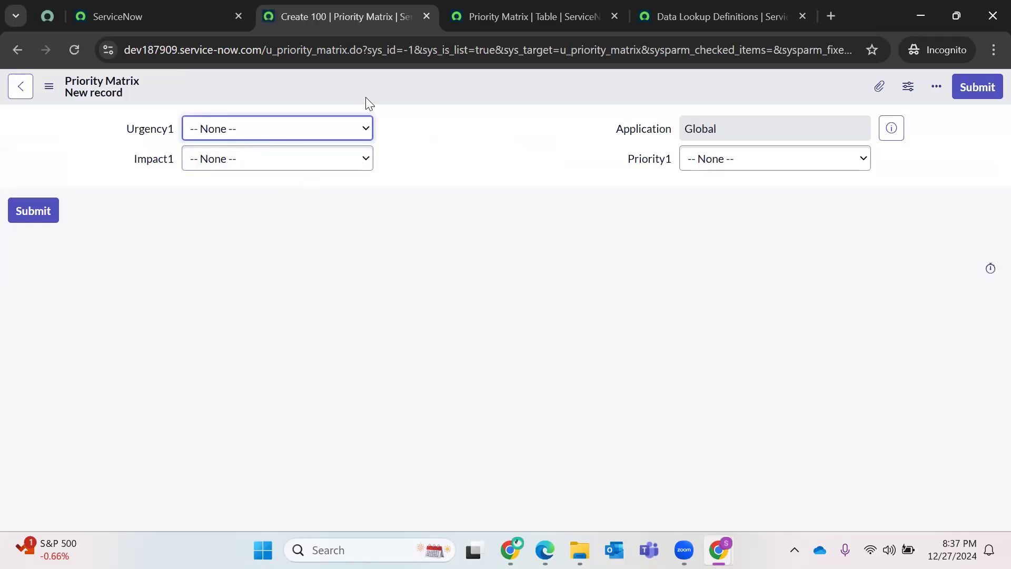
{"action": "right_click", "coordinate": [365, 97]}
{"action": "mouse_move", "coordinate": [468, 123]}
{"action": "left_click", "coordinate": [548, 166]}
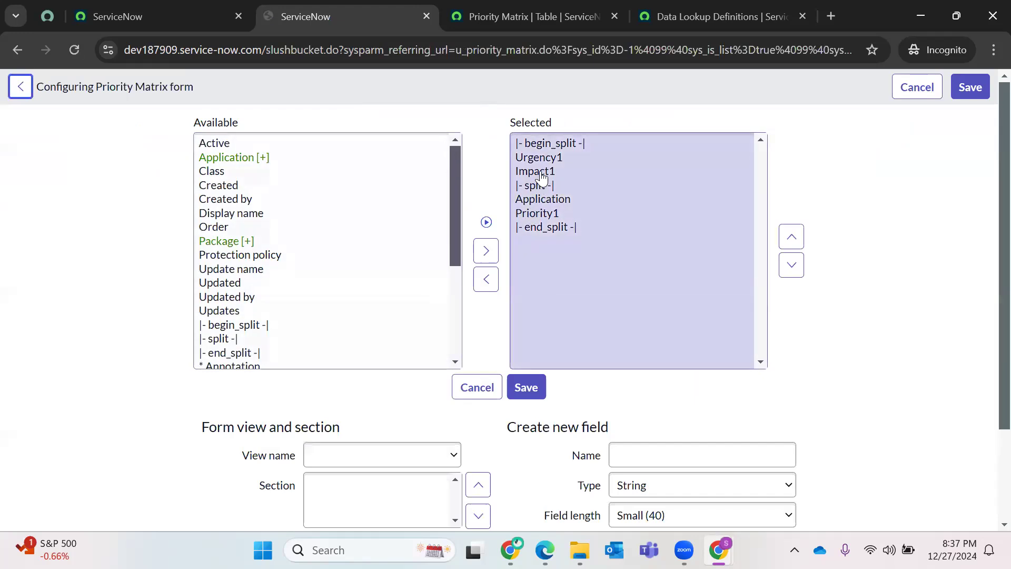
{"action": "left_click", "coordinate": [542, 177]}
{"action": "left_click", "coordinate": [792, 237]}
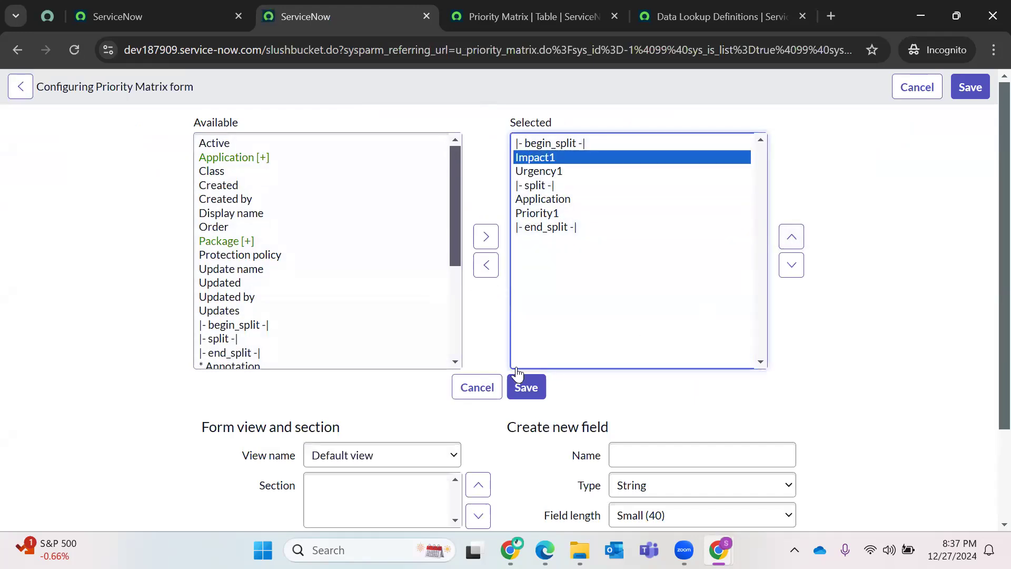
{"action": "left_click", "coordinate": [517, 376]}
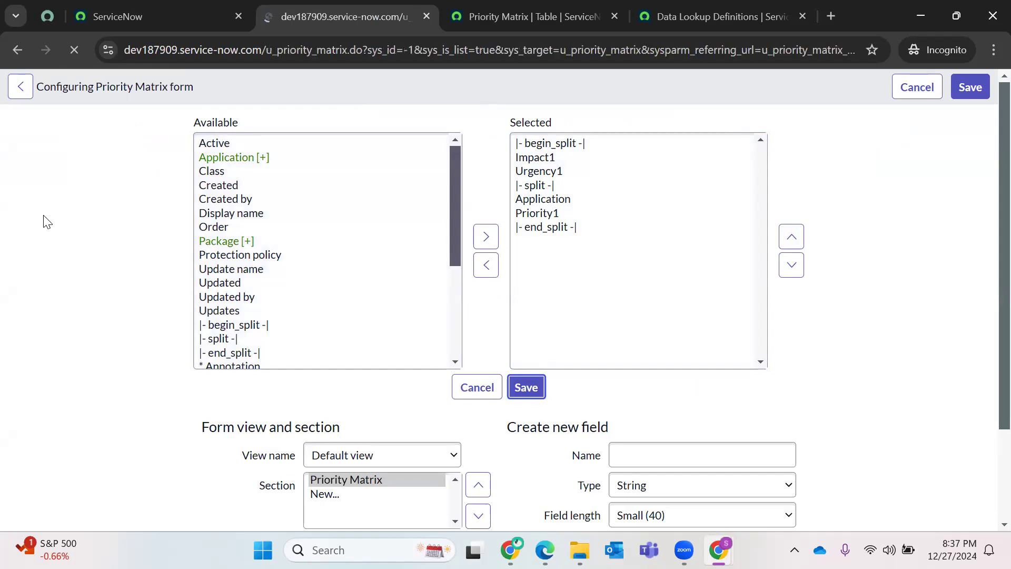
- Fill in the new Priority Matrix record with Impact1 1-High, Urgency1 1-High and Priority1 1-Critical, and save it
{"action": "left_click", "coordinate": [205, 131]}
{"action": "left_click", "coordinate": [210, 171]}
{"action": "left_click", "coordinate": [223, 161]}
{"action": "left_click", "coordinate": [225, 198]}
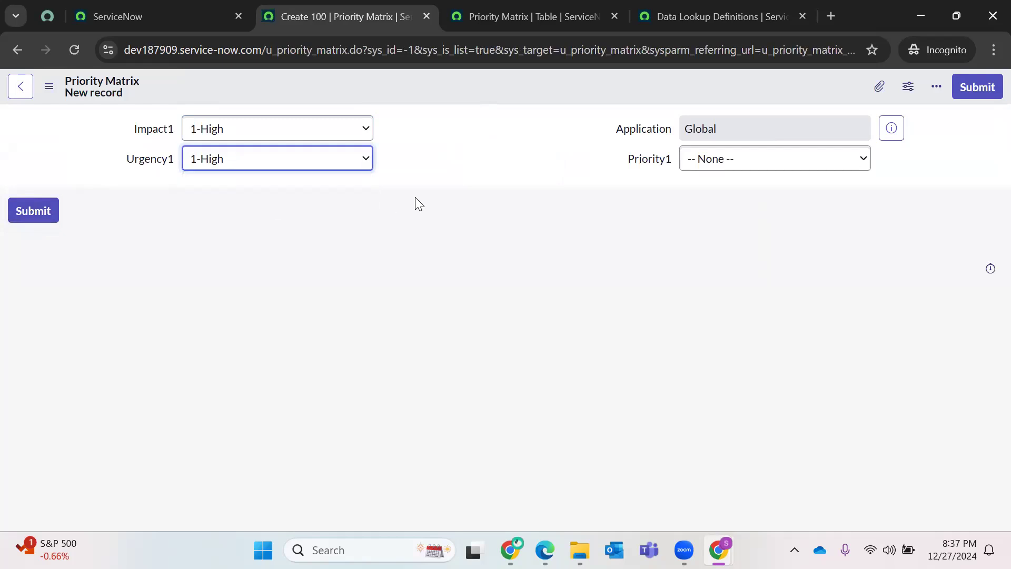
{"action": "left_click", "coordinate": [695, 166]}
{"action": "left_click", "coordinate": [703, 199]}
{"action": "right_click", "coordinate": [355, 88]}
{"action": "left_click", "coordinate": [380, 99]}
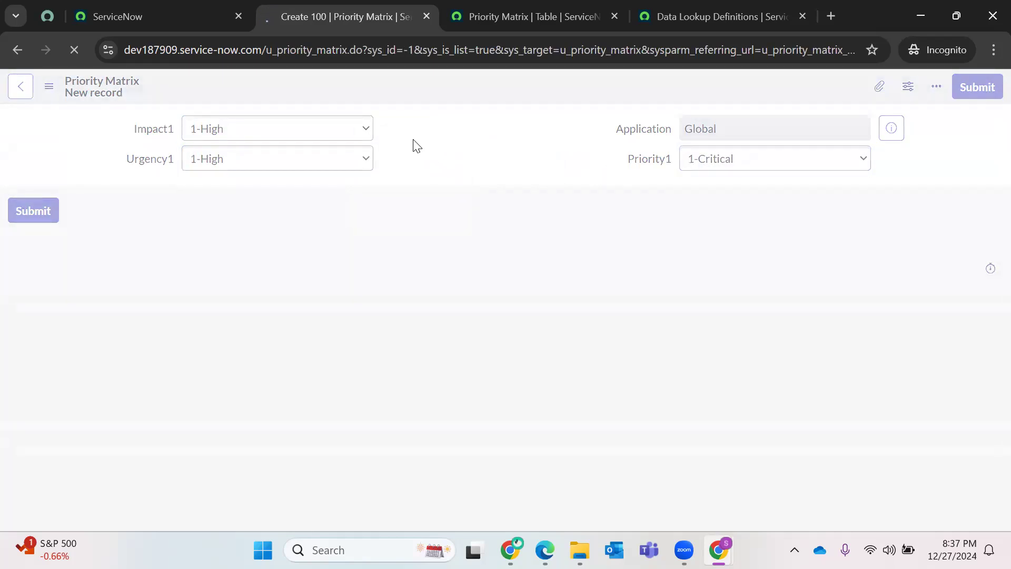
- Insert a copy of the record with Urgency1 2-Moderate and Priority1 2-High, keeping Impact1 at 1-High and staying on the form
{"action": "left_click", "coordinate": [212, 137]}
{"action": "left_click", "coordinate": [240, 136]}
{"action": "left_click", "coordinate": [238, 159]}
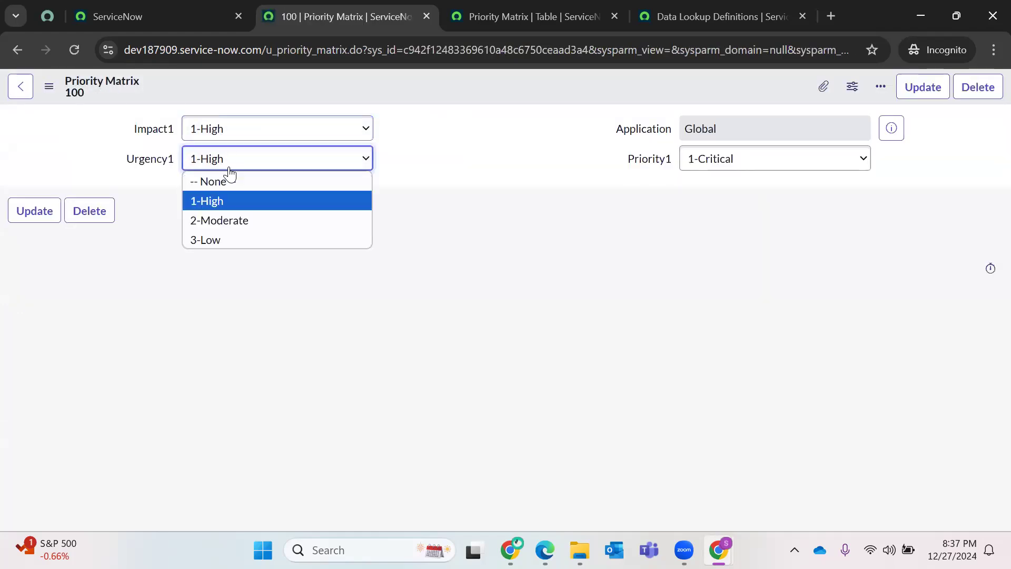
{"action": "left_click", "coordinate": [228, 219]}
{"action": "left_click", "coordinate": [702, 164]}
{"action": "left_click", "coordinate": [705, 220]}
{"action": "right_click", "coordinate": [416, 78]}
{"action": "left_click", "coordinate": [457, 127]}
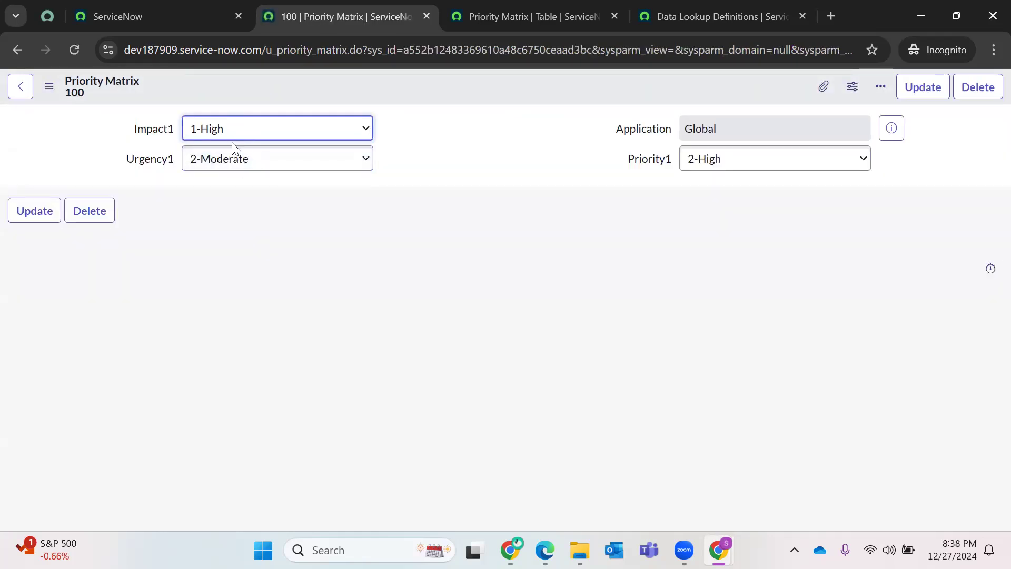
- Insert another Priority Matrix record with Urgency1 3-Low and Priority1 3-Moderate for Impact1 1-High, staying on the form
{"action": "left_click", "coordinate": [227, 164]}
{"action": "left_click", "coordinate": [237, 240]}
{"action": "left_click", "coordinate": [724, 167]}
{"action": "left_click", "coordinate": [714, 241]}
{"action": "right_click", "coordinate": [468, 86]}
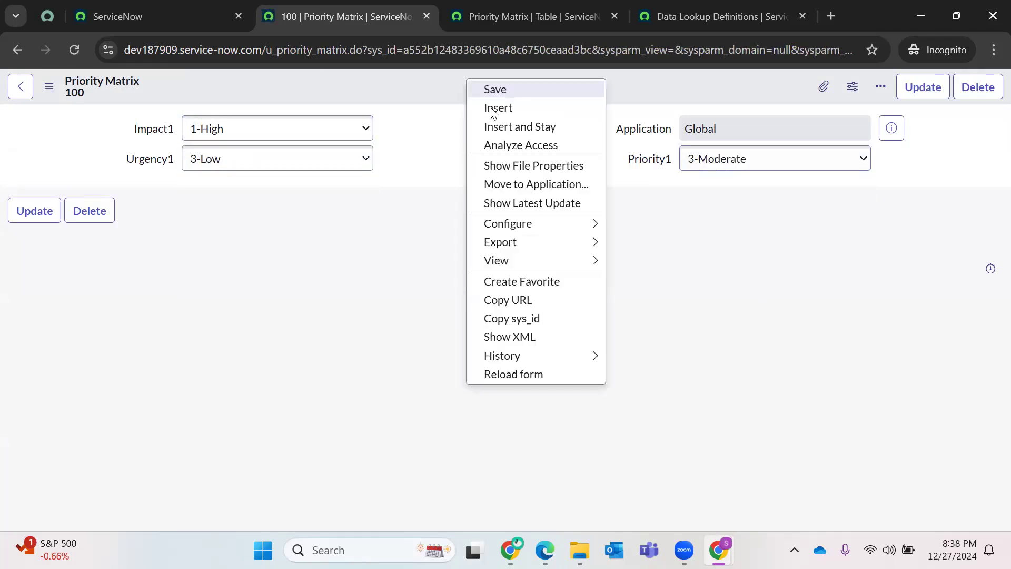
{"action": "left_click", "coordinate": [514, 127]}
- Insert a further record with Impact1 3-Low and Priority1 5-Planning for Urgency1 3-Low, staying on the form
{"action": "left_click", "coordinate": [246, 137]}
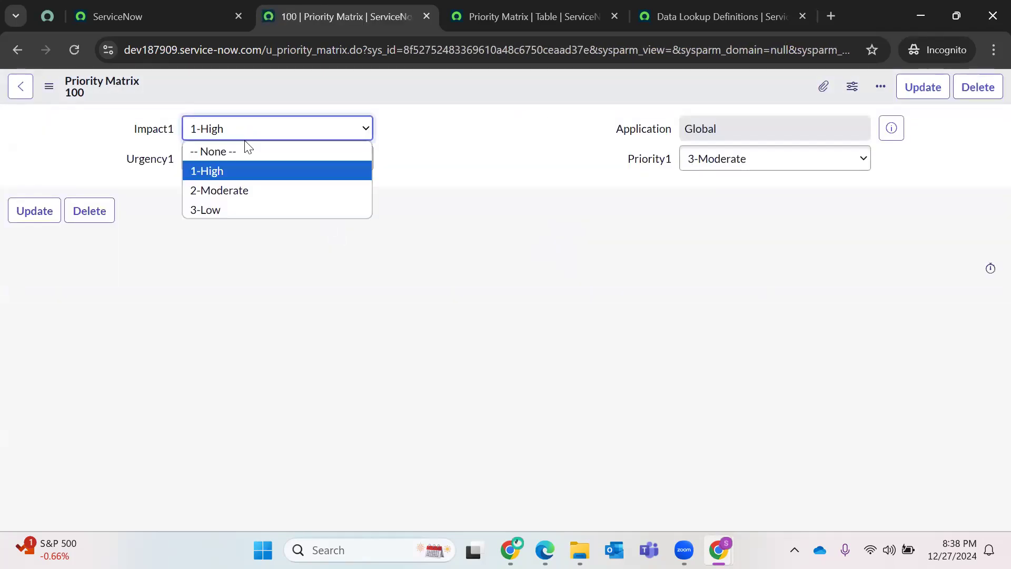
{"action": "left_click", "coordinate": [205, 209]}
{"action": "left_click", "coordinate": [745, 165]}
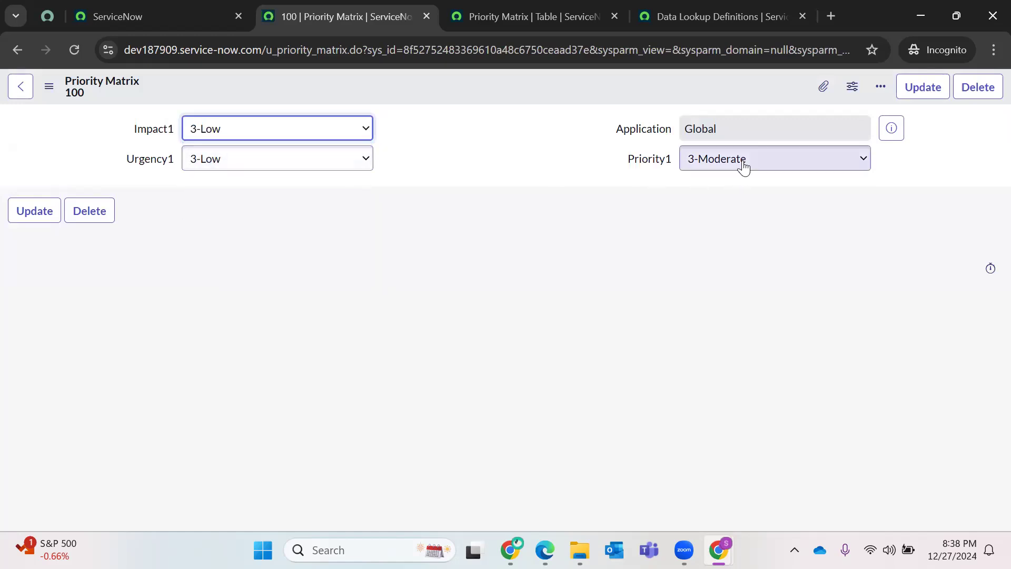
{"action": "left_click", "coordinate": [717, 280]}
{"action": "right_click", "coordinate": [514, 88]}
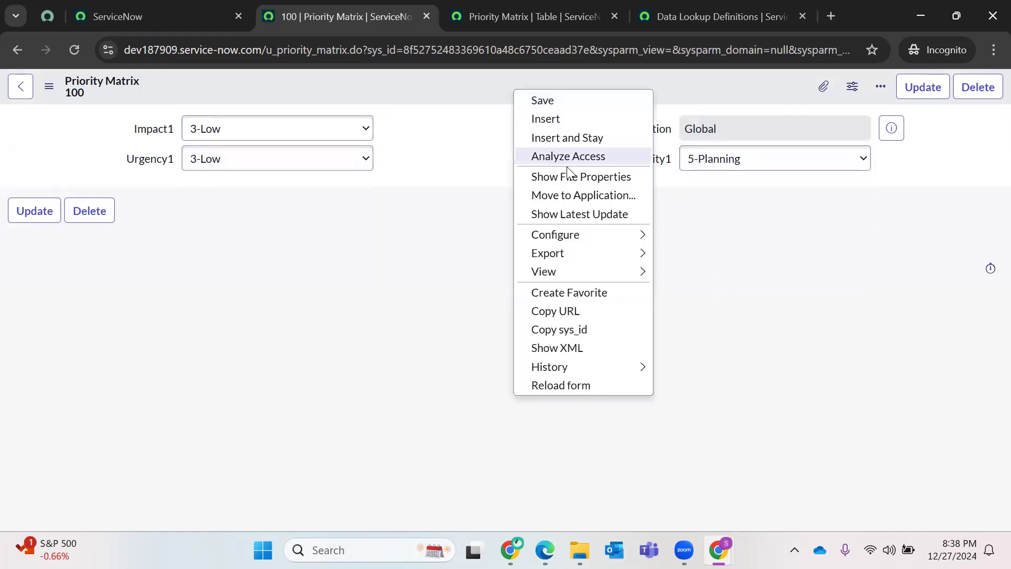
{"action": "left_click", "coordinate": [580, 138]}
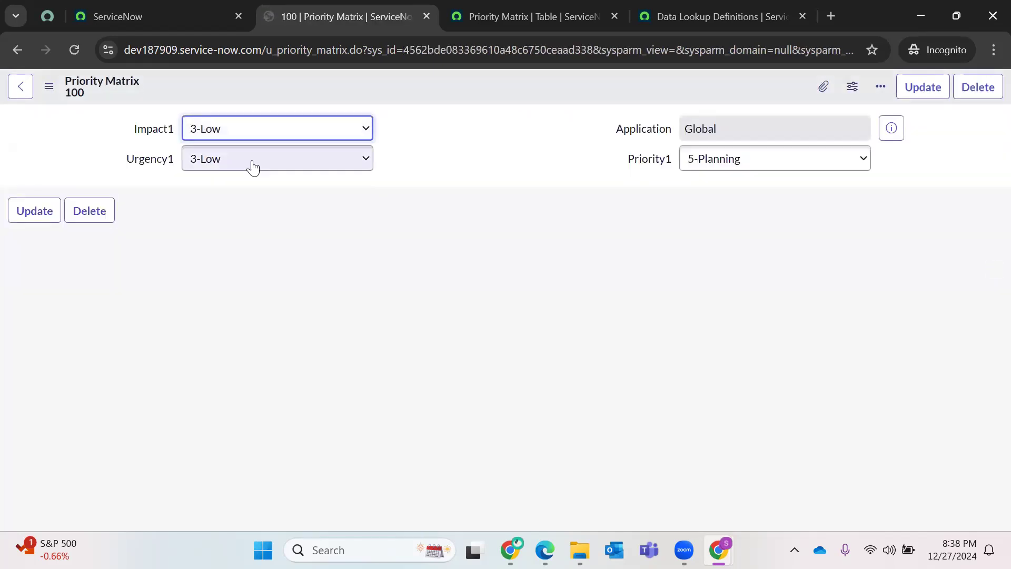
- Insert a record with Urgency1 2-Moderate and Priority1 4-Low for Impact1 3-Low, staying on the form
{"action": "left_click", "coordinate": [253, 167]}
{"action": "left_click", "coordinate": [241, 219]}
{"action": "left_click", "coordinate": [751, 160]}
{"action": "left_click", "coordinate": [667, 240]}
{"action": "right_click", "coordinate": [516, 94]}
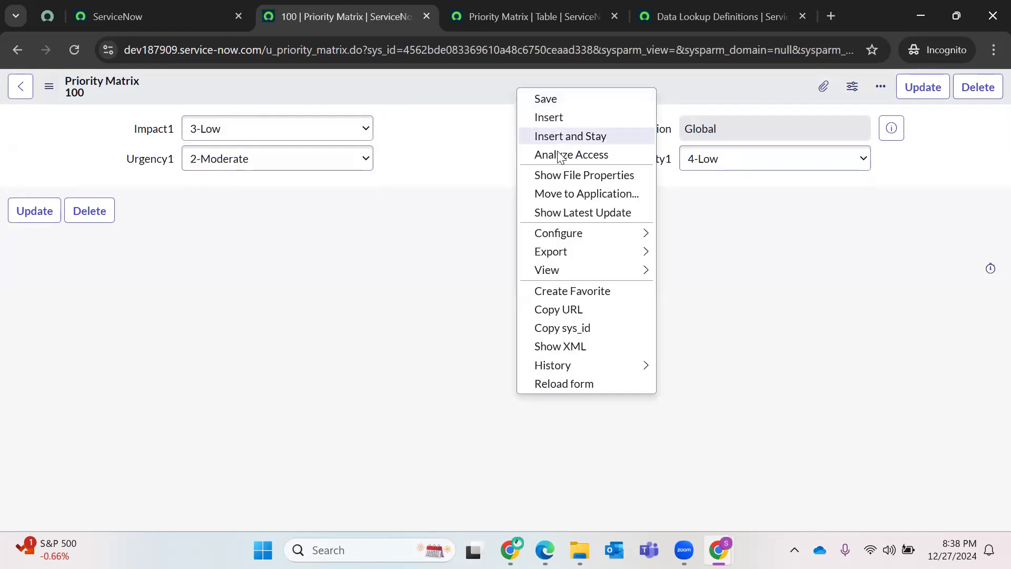
{"action": "left_click", "coordinate": [579, 136]}
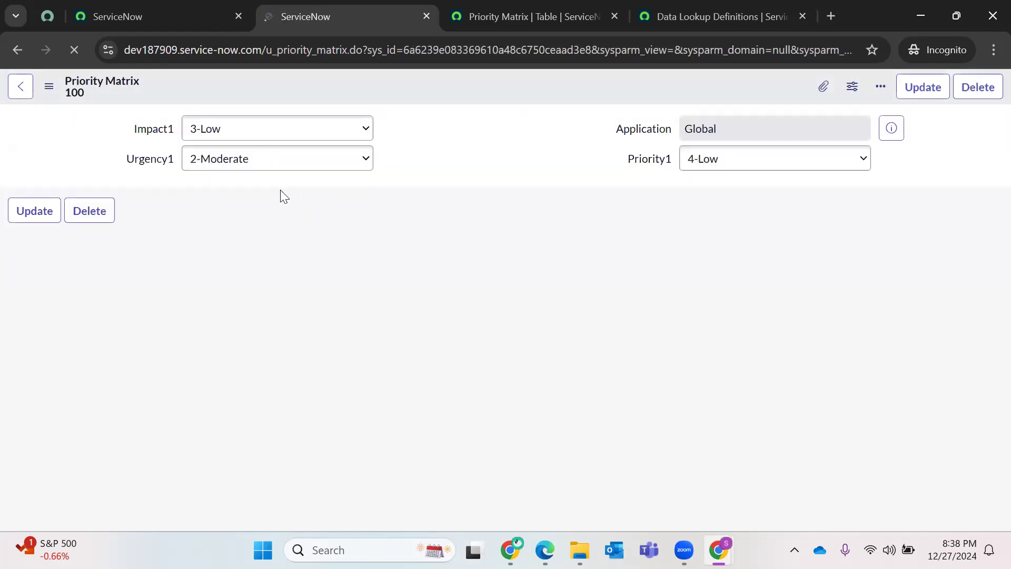
- Insert a record with Impact1 2-Moderate and Priority1 3-Moderate for Urgency1 2-Moderate, staying on the form
{"action": "left_click", "coordinate": [257, 132]}
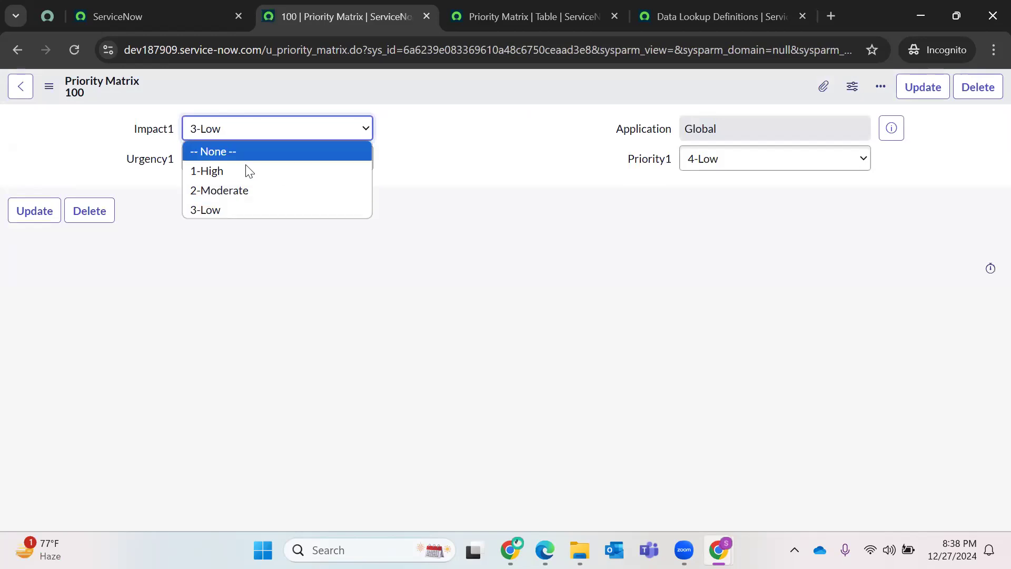
{"action": "left_click", "coordinate": [229, 191]}
{"action": "left_click", "coordinate": [688, 160]}
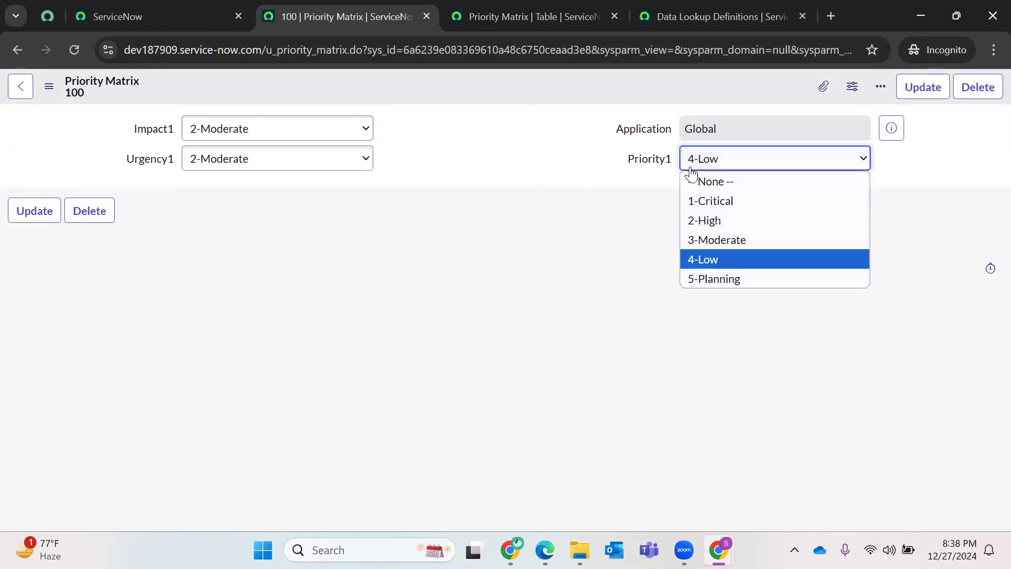
{"action": "left_click", "coordinate": [703, 241]}
{"action": "right_click", "coordinate": [455, 78]}
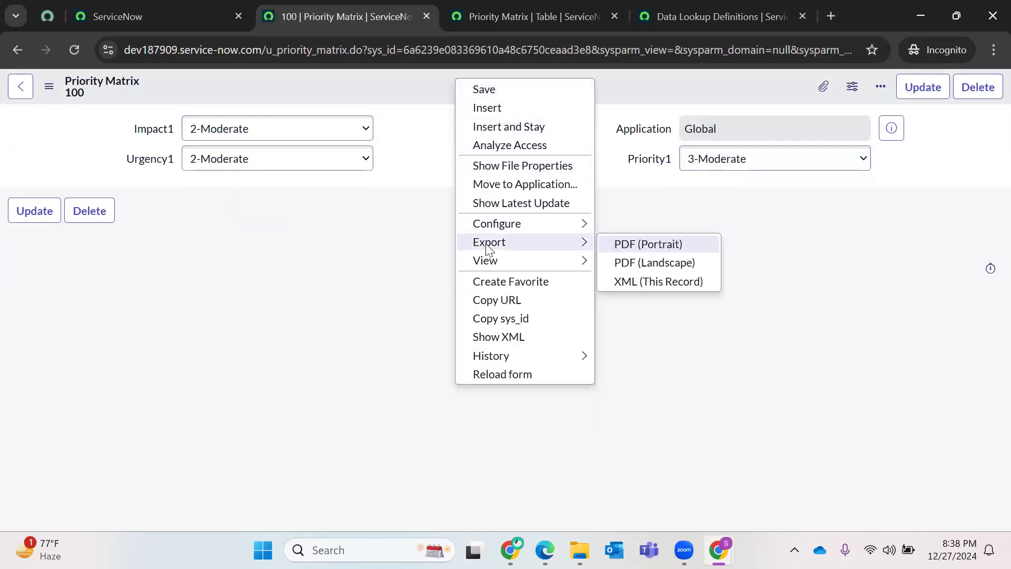
{"action": "left_click", "coordinate": [517, 129]}
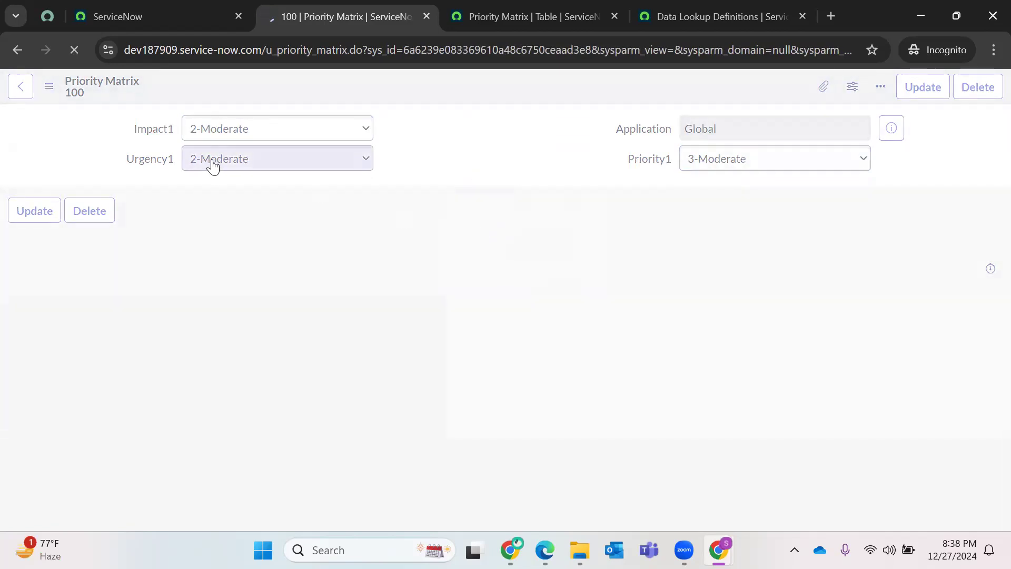
- Insert a record with Urgency1 1-High and Priority1 2-High for Impact1 2-Moderate, and update it to leave the form
{"action": "left_click", "coordinate": [265, 165]}
{"action": "left_click", "coordinate": [253, 201]}
{"action": "left_click", "coordinate": [757, 158]}
{"action": "left_click", "coordinate": [715, 219]}
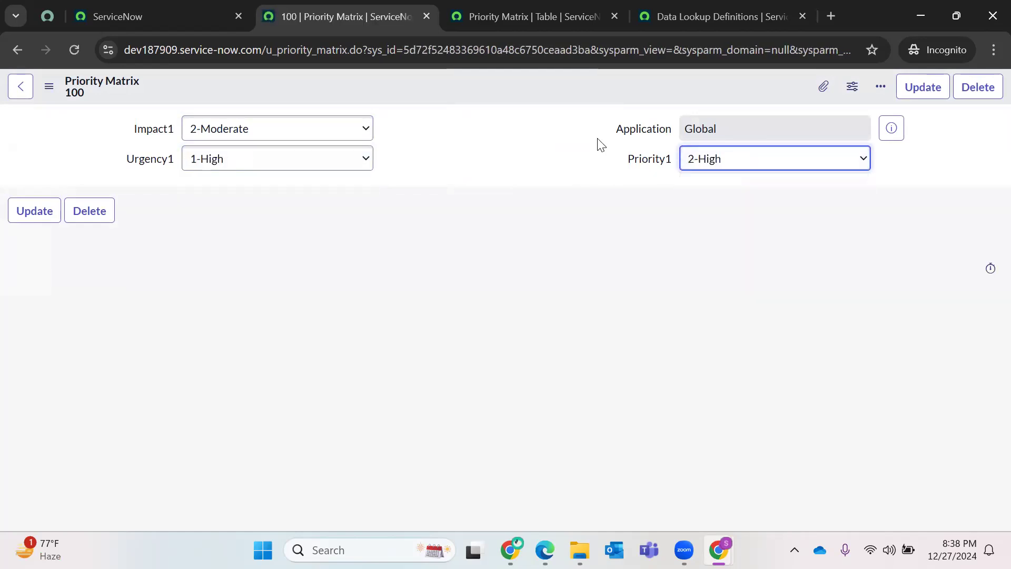
{"action": "right_click", "coordinate": [517, 83]}
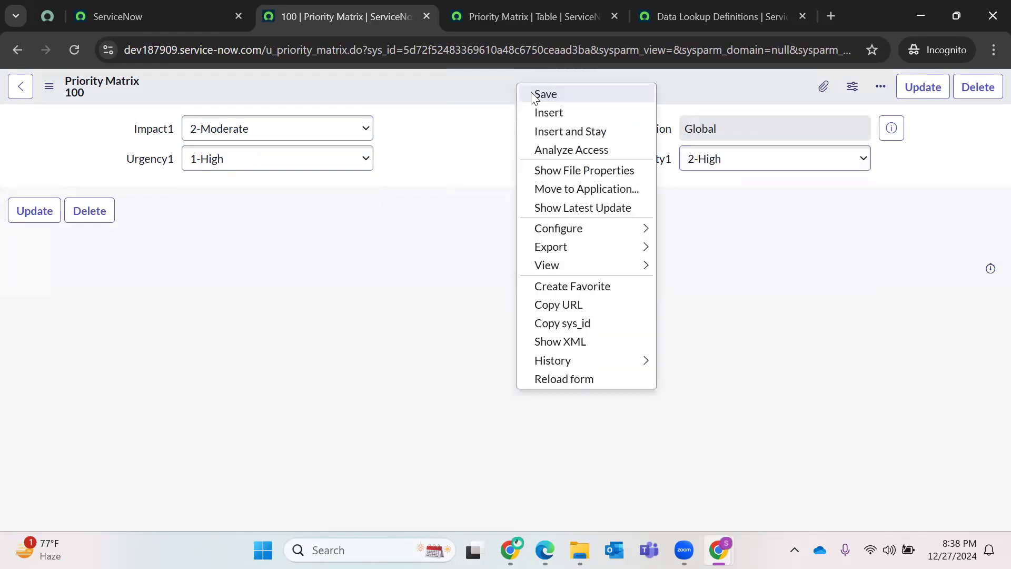
{"action": "left_click", "coordinate": [575, 133]}
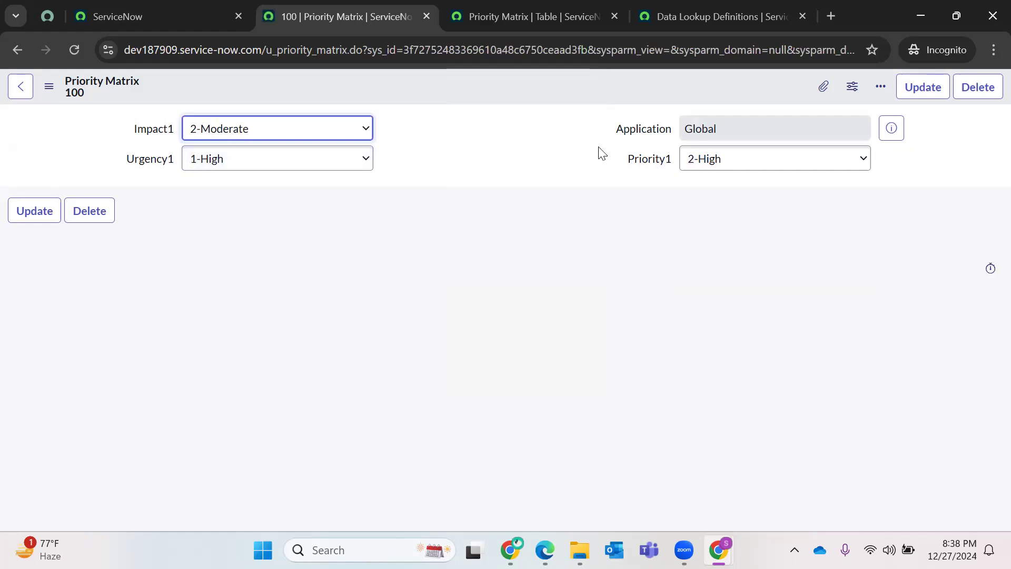
{"action": "left_click", "coordinate": [34, 213]}
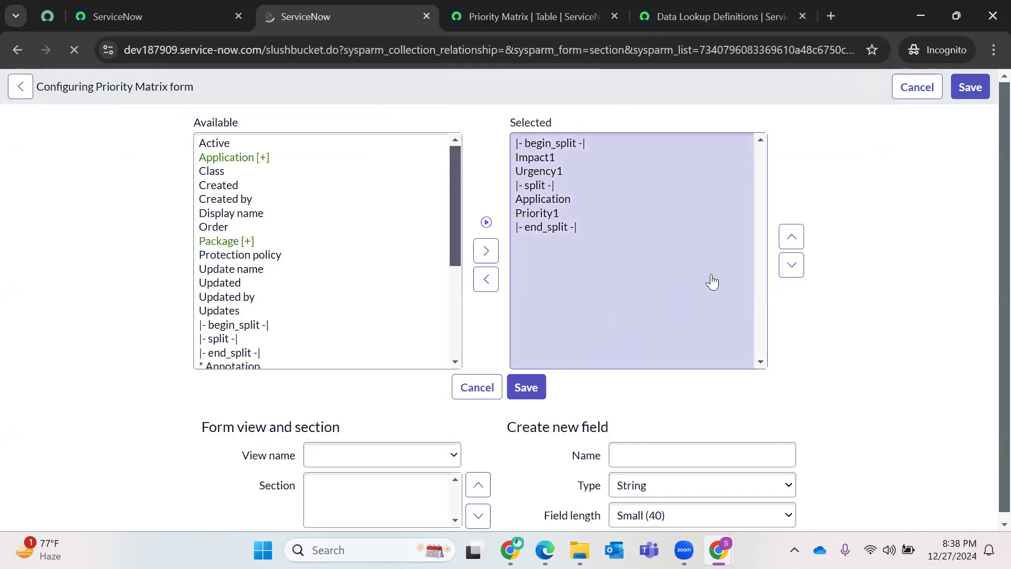
- Leave the form layout page by saving it and save a new record with Impact1 3-Low, Urgency1 3-Low and Priority1 5-Planning
{"action": "left_click", "coordinate": [972, 88]}
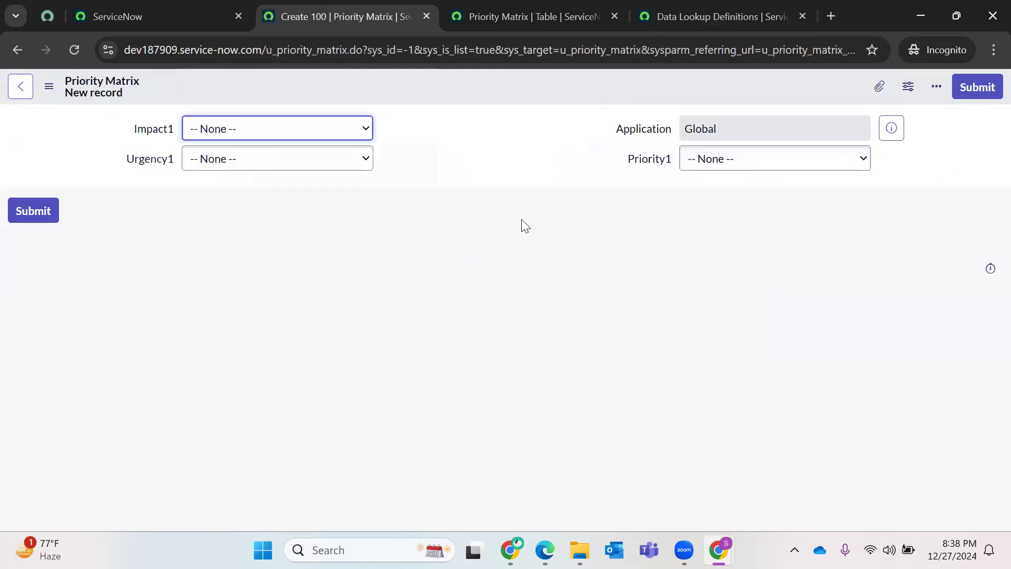
{"action": "right_click", "coordinate": [424, 110]}
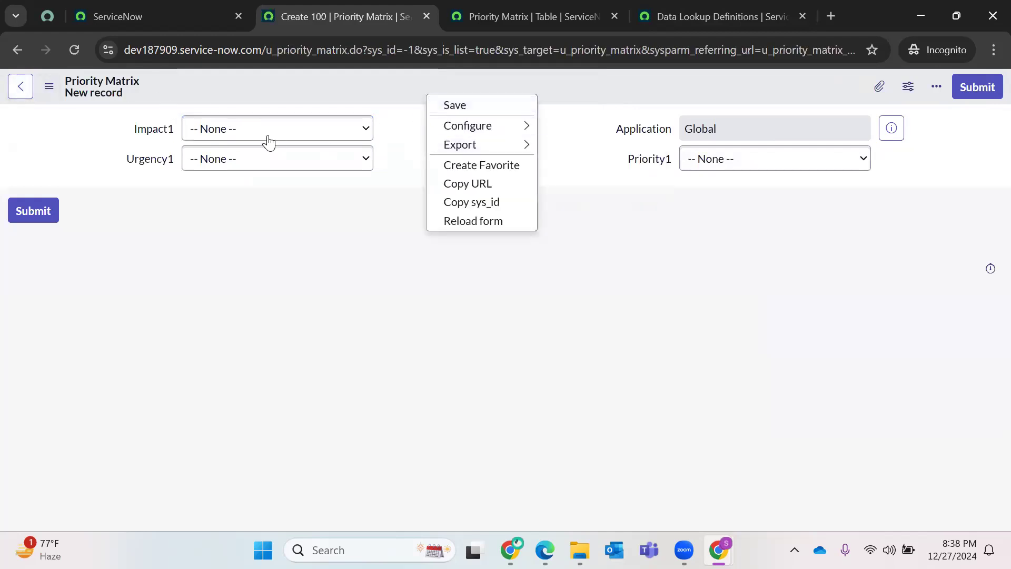
{"action": "left_click", "coordinate": [262, 196]}
{"action": "left_click", "coordinate": [256, 136]}
{"action": "left_click", "coordinate": [246, 205]}
{"action": "left_click", "coordinate": [279, 159]}
{"action": "left_click", "coordinate": [232, 241]}
{"action": "left_click", "coordinate": [727, 159]}
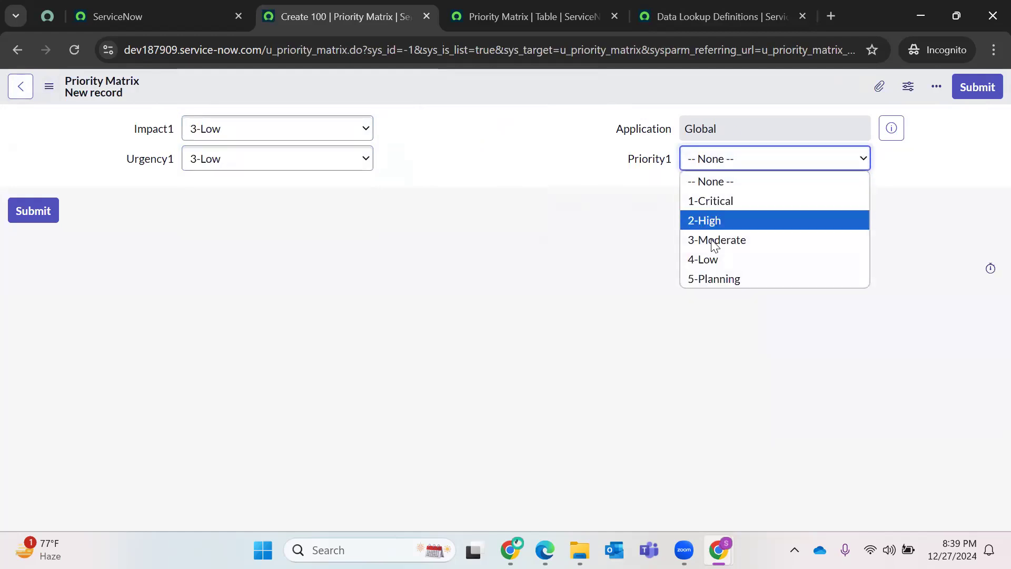
{"action": "left_click", "coordinate": [711, 278]}
{"action": "right_click", "coordinate": [441, 74]}
{"action": "left_click", "coordinate": [462, 82]}
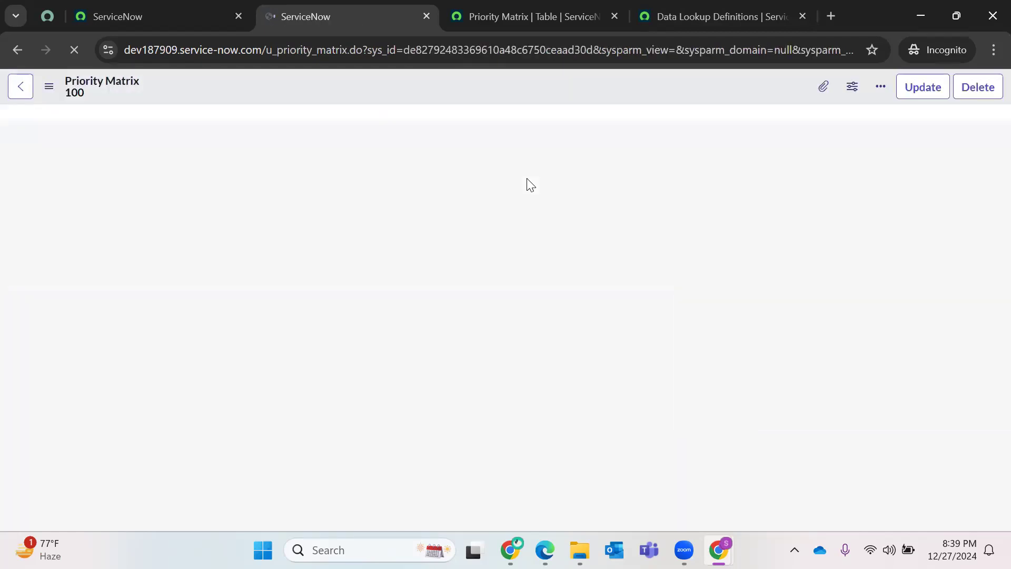
- Close the record form, show the Priority Matrix record list from its table definition, and close the Data Lookup Definitions page
{"action": "left_click", "coordinate": [33, 212]}
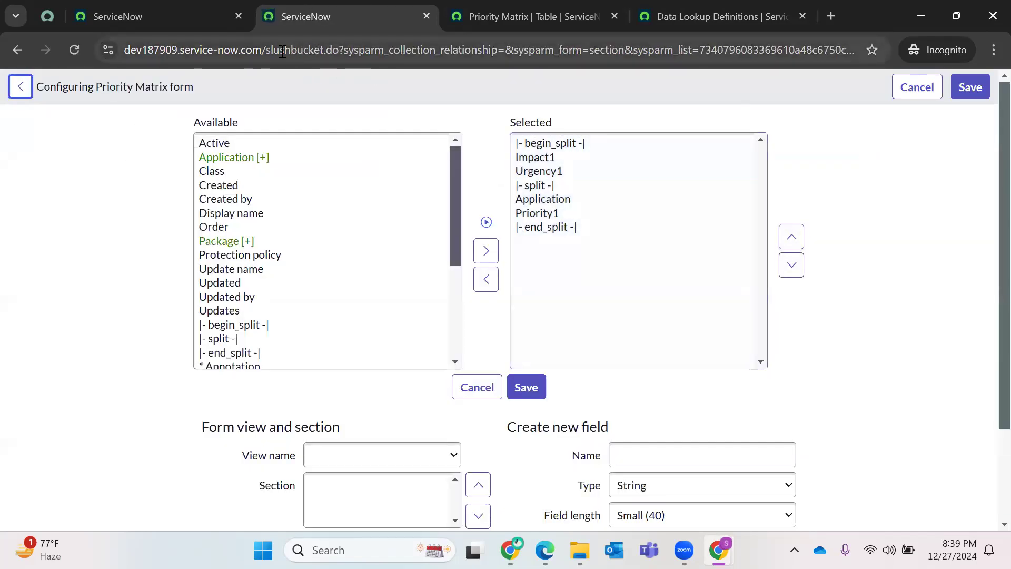
{"action": "left_click", "coordinate": [427, 16]}
{"action": "left_click", "coordinate": [340, 20]}
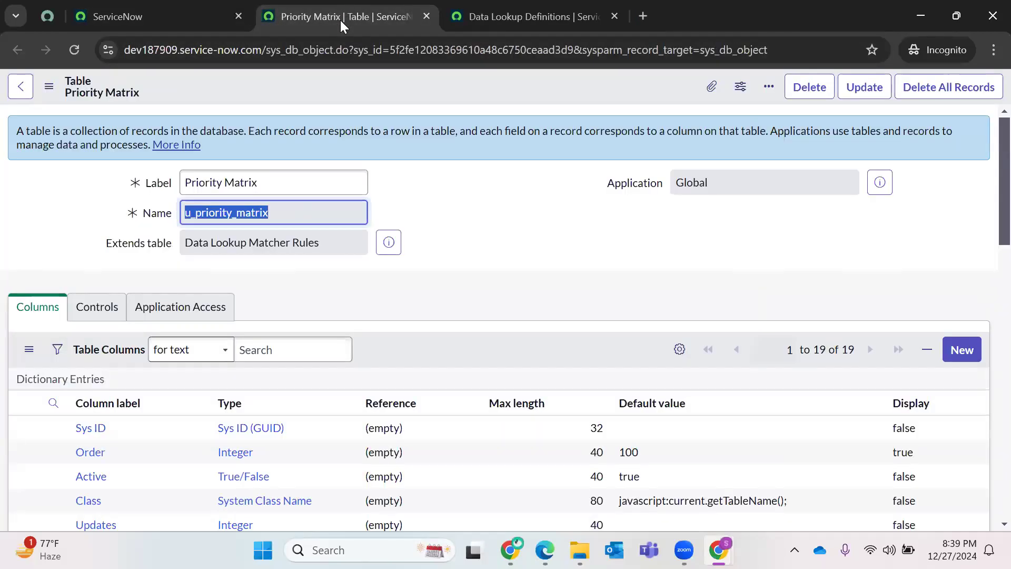
{"action": "scroll", "coordinate": [339, 264], "scroll_direction": "down", "scroll_amount": 20}
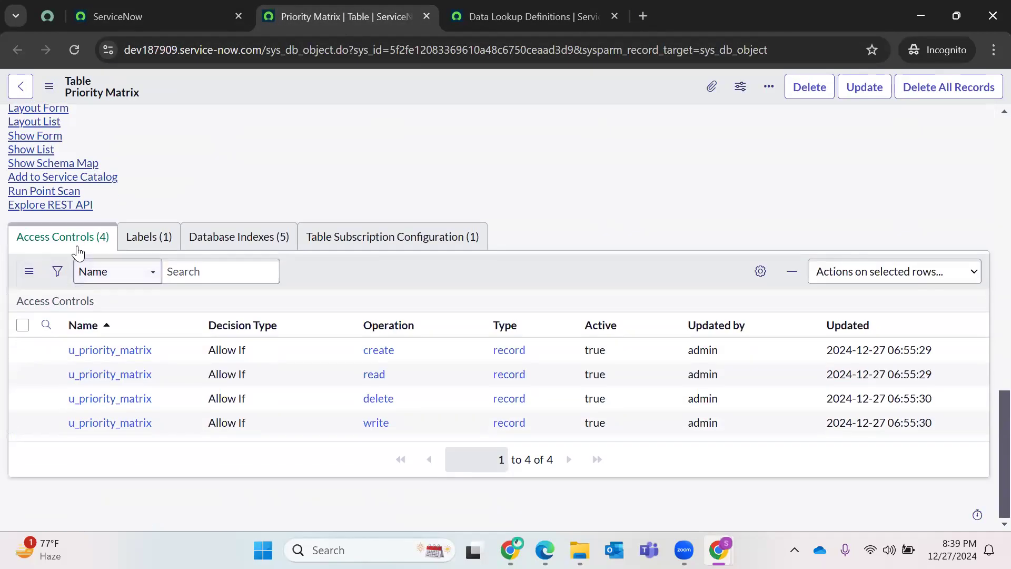
{"action": "left_click", "coordinate": [32, 229]}
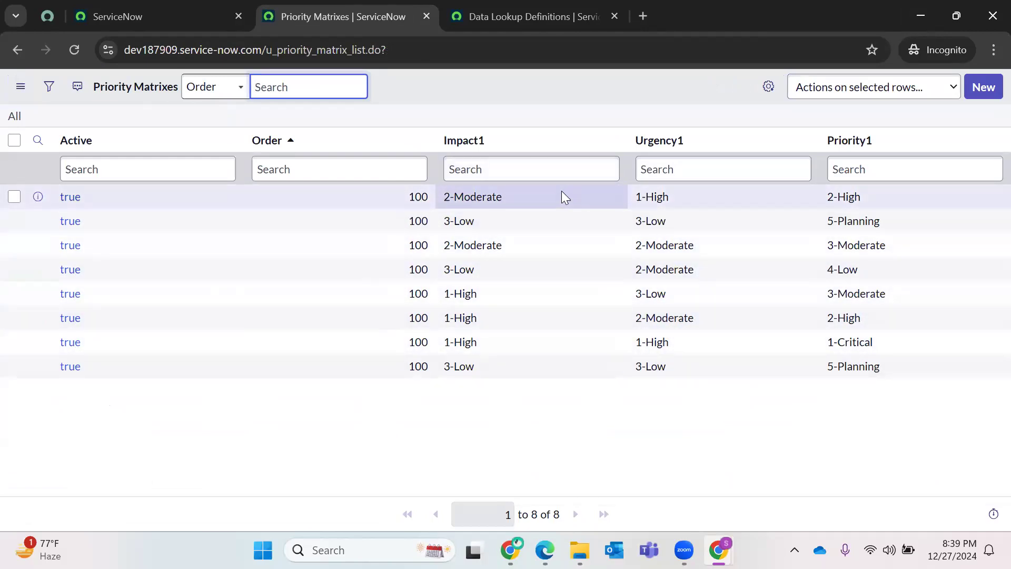
{"action": "left_click", "coordinate": [617, 16]}
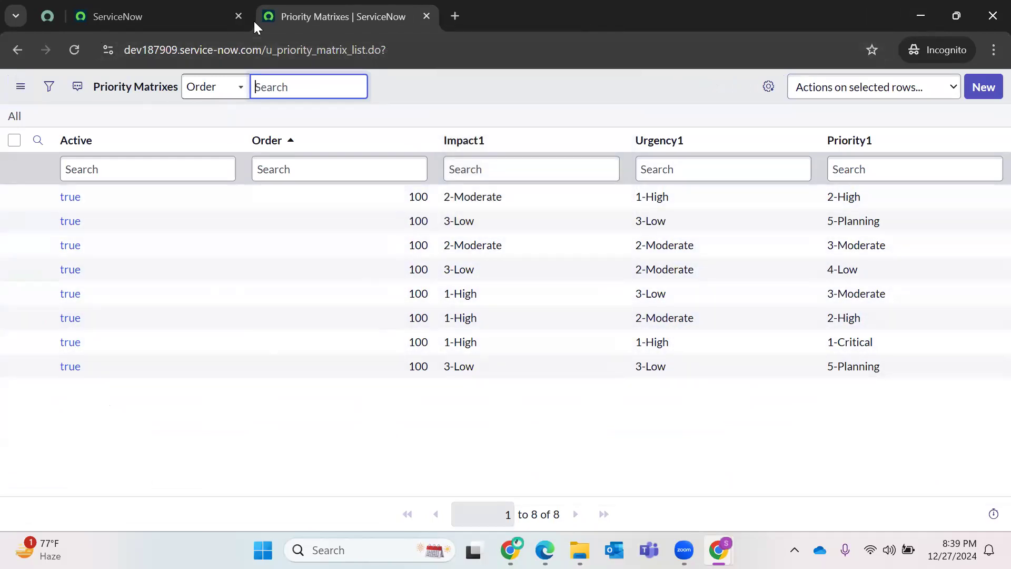
- Open a new incident form in its own browser tab using the navigator entry Incident.DO
{"action": "left_click", "coordinate": [105, 17]}
{"action": "left_click", "coordinate": [85, 98]}
{"action": "type", "text": "Incident.DO"}
{"action": "key", "text": "Return"}
{"action": "left_click_drag", "start_coordinate": [425, 5], "coordinate": [571, 7]}
- Test the lookup on the new incident by setting Impact1 to 1-High and Urgency1 to 1-High
{"action": "left_click", "coordinate": [743, 347]}
{"action": "left_click", "coordinate": [739, 380]}
{"action": "left_click", "coordinate": [747, 368]}
{"action": "key", "text": "Down"}
{"action": "key", "text": "Return"}
{"action": "left_click", "coordinate": [896, 374]}
{"action": "left_click", "coordinate": [637, 457]}
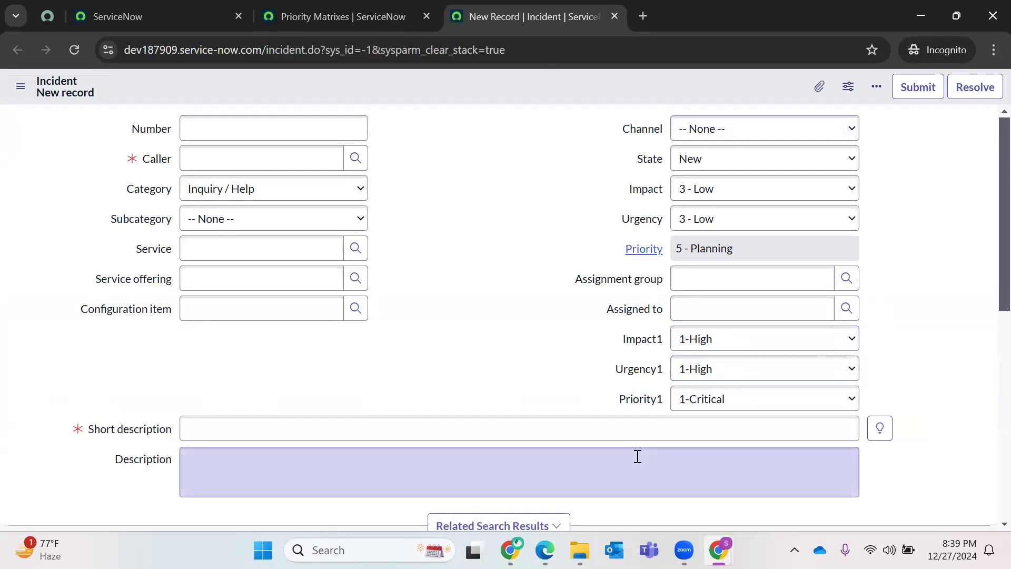
- Change the incident's Urgency1 to 2-Moderate and compare its Priority1 with the matching row in the Priority Matrixes list
{"action": "left_click", "coordinate": [716, 368]}
{"action": "left_click", "coordinate": [915, 261]}
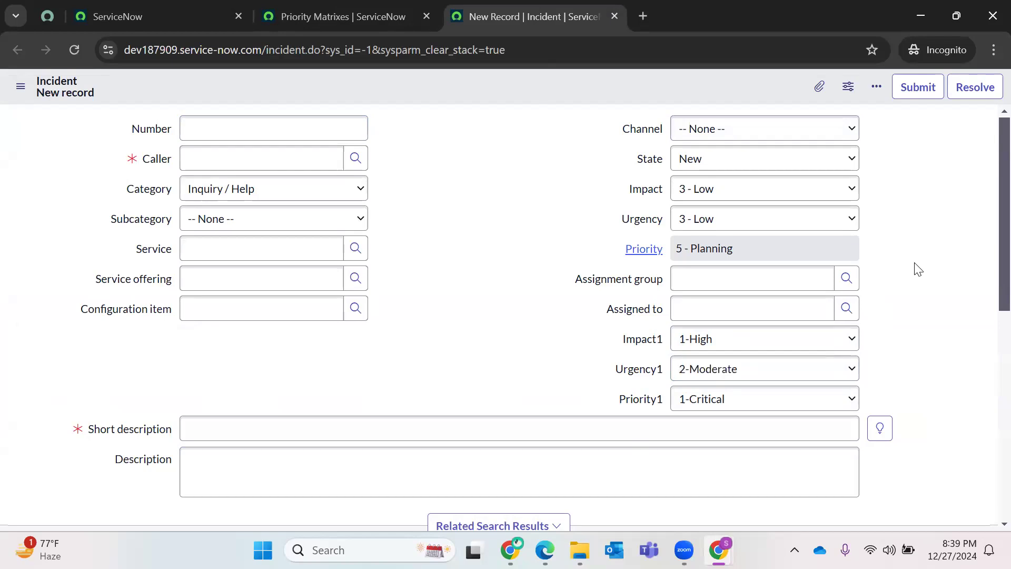
{"action": "left_click", "coordinate": [363, 14]}
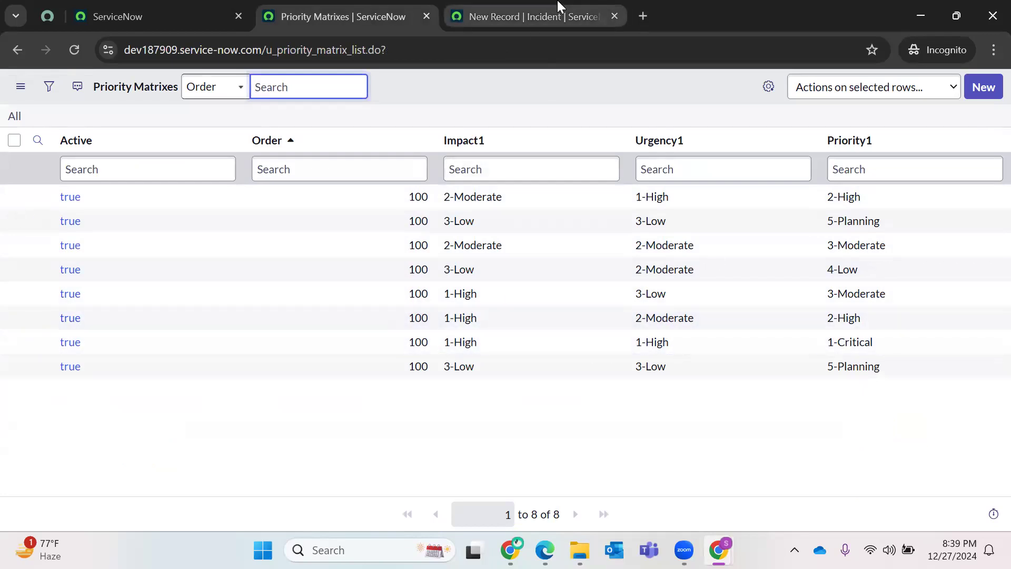
{"action": "left_click", "coordinate": [557, 15]}
- Reload the incident form and retest the lookup with Impact1 1-High and Urgency1 2-Moderate
{"action": "left_click", "coordinate": [74, 51]}
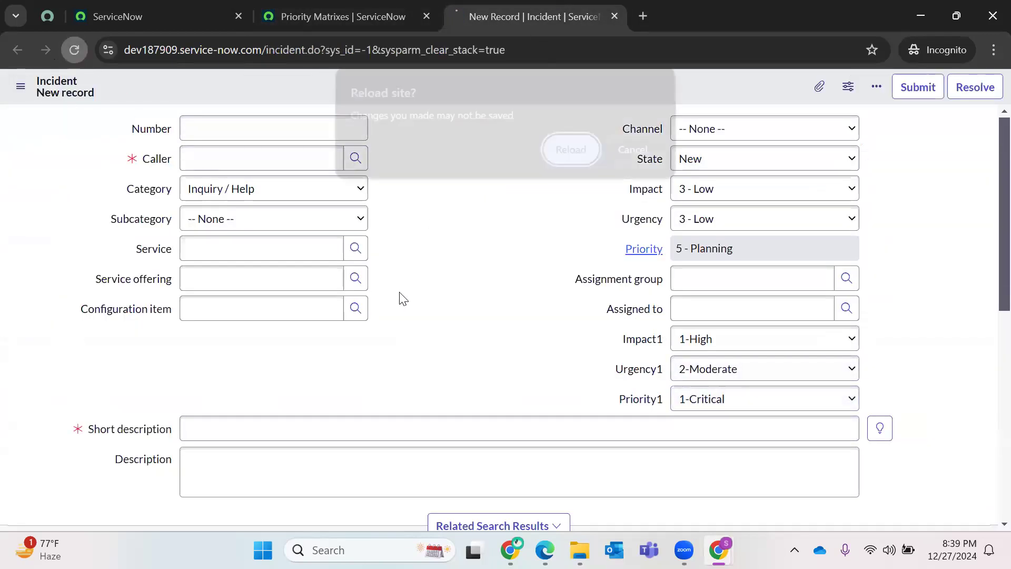
{"action": "key", "text": "Return"}
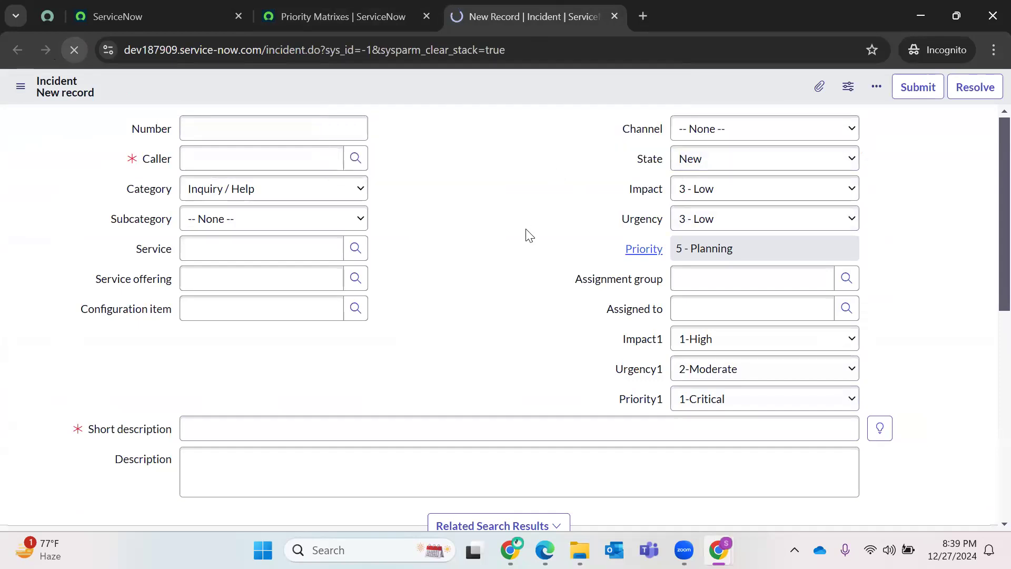
{"action": "left_click", "coordinate": [752, 340]}
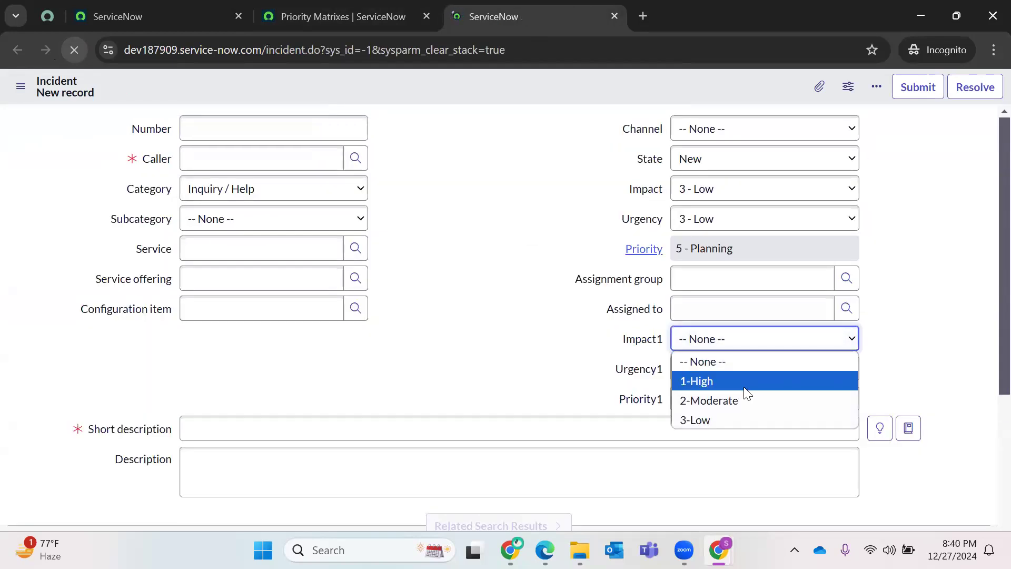
{"action": "left_click", "coordinate": [746, 381]}
{"action": "left_click", "coordinate": [750, 375]}
{"action": "left_click", "coordinate": [744, 428]}
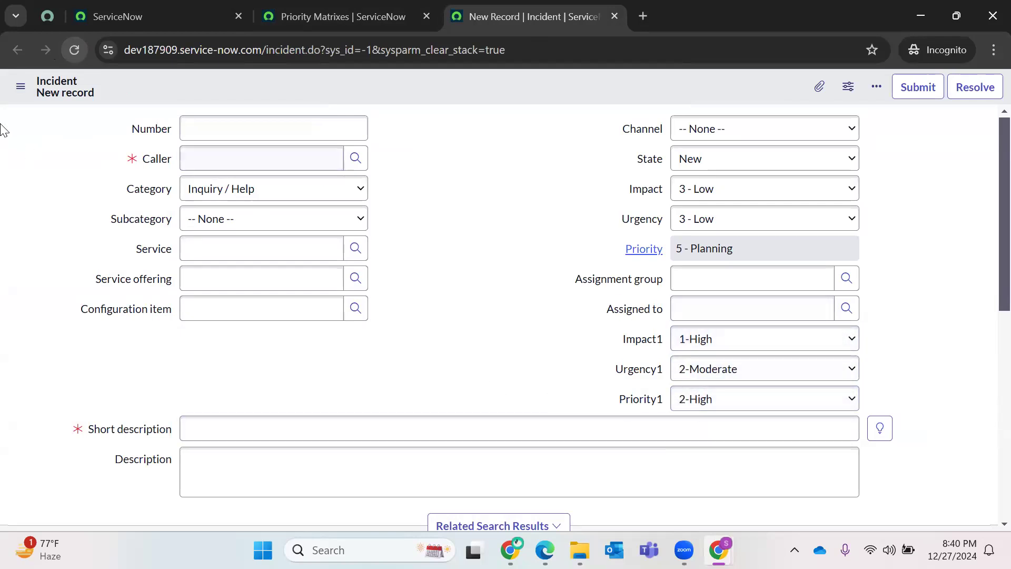
- Reload the incident form and test the lookup with Impact1 3-Low and Urgency1 3-Low
{"action": "left_click", "coordinate": [75, 50]}
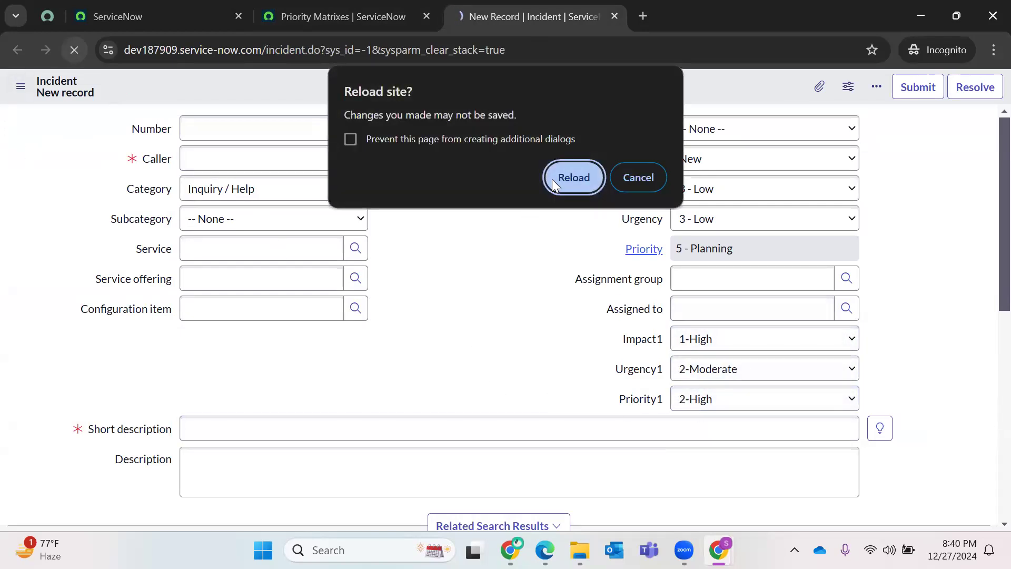
{"action": "left_click", "coordinate": [573, 178]}
{"action": "left_click", "coordinate": [725, 345]}
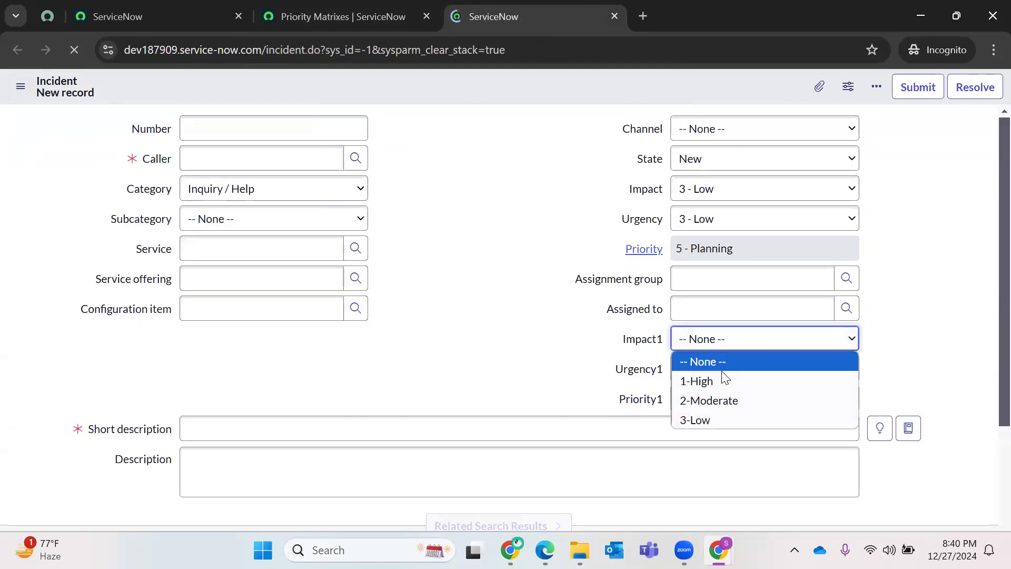
{"action": "left_click", "coordinate": [700, 420]}
{"action": "left_click", "coordinate": [721, 375]}
{"action": "left_click", "coordinate": [705, 448]}
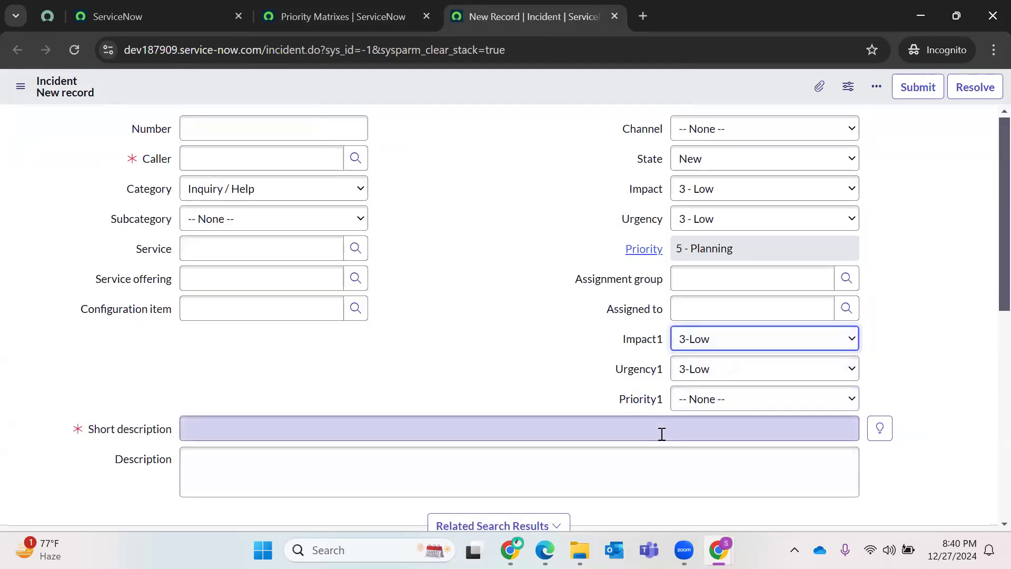
{"action": "left_click", "coordinate": [646, 399]}
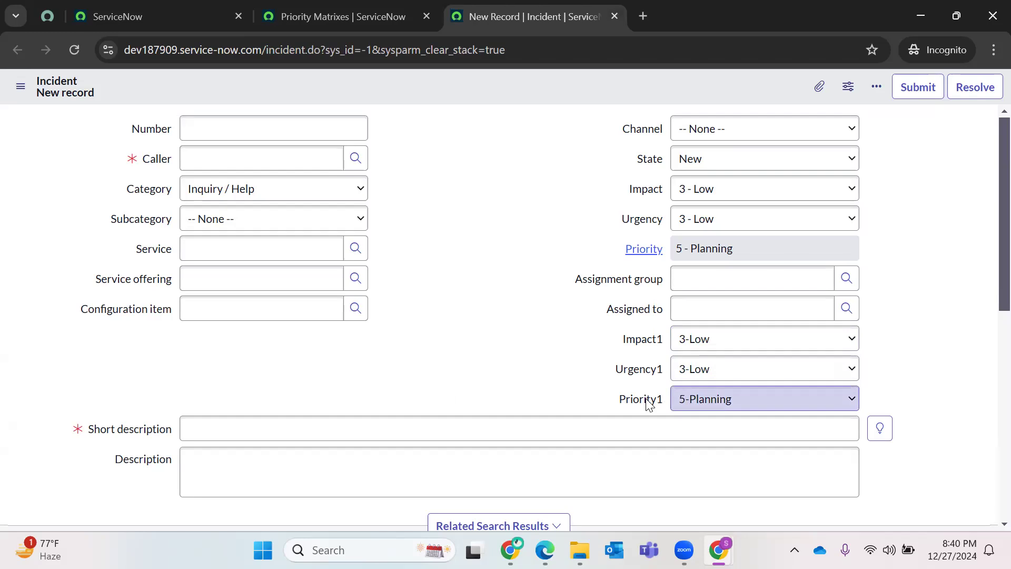
- Try to make the incident's Priority1 field read-only through its dictionary entry
{"action": "right_click", "coordinate": [649, 399]}
{"action": "left_click", "coordinate": [702, 291]}
{"action": "left_click", "coordinate": [551, 177]}
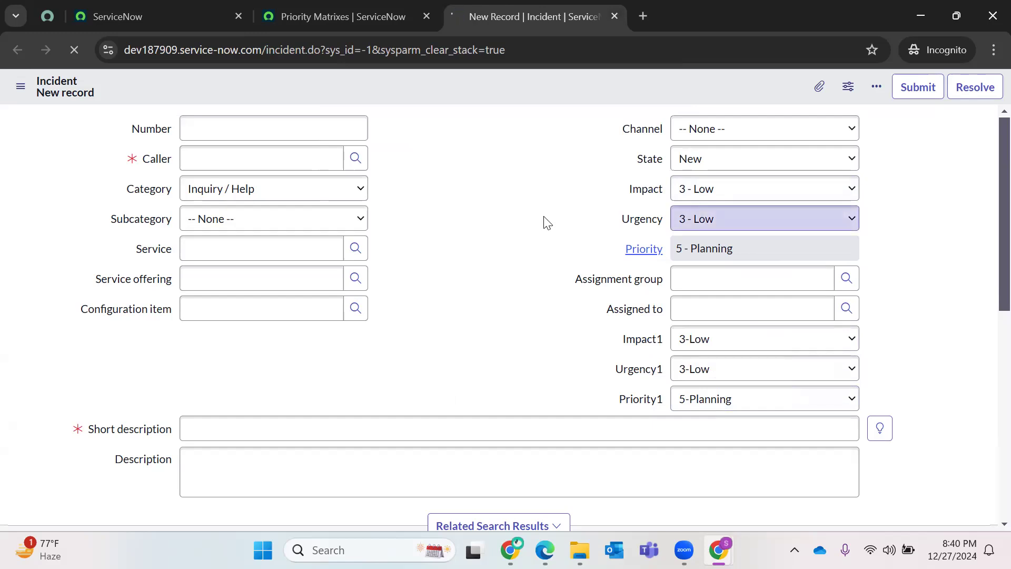
{"action": "left_click", "coordinate": [686, 228]}
{"action": "left_click", "coordinate": [958, 90]}
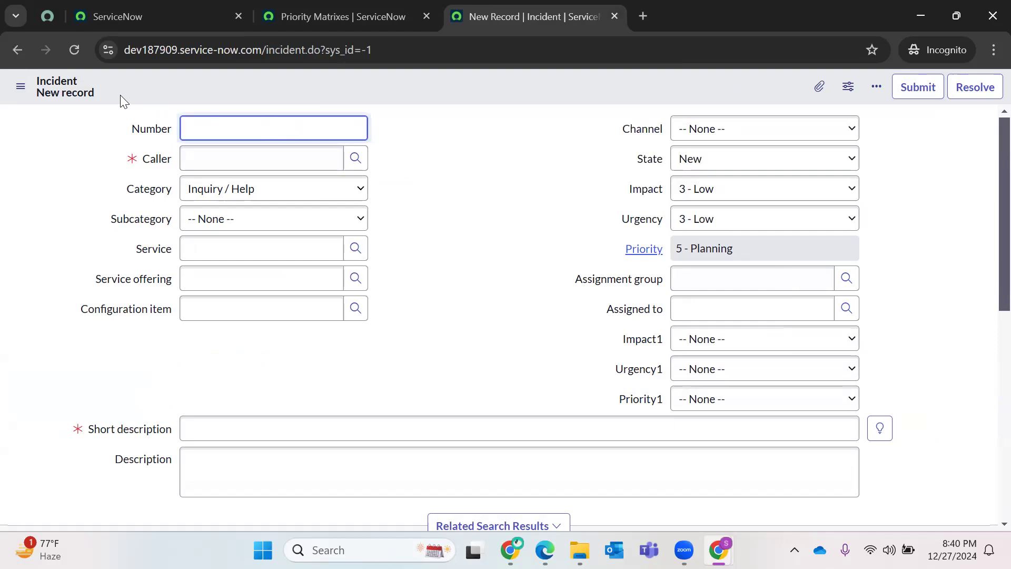
- Reload the new incident form and set Impact1 to 1-High and Urgency1 to 2-Moderate
{"action": "left_click", "coordinate": [74, 56]}
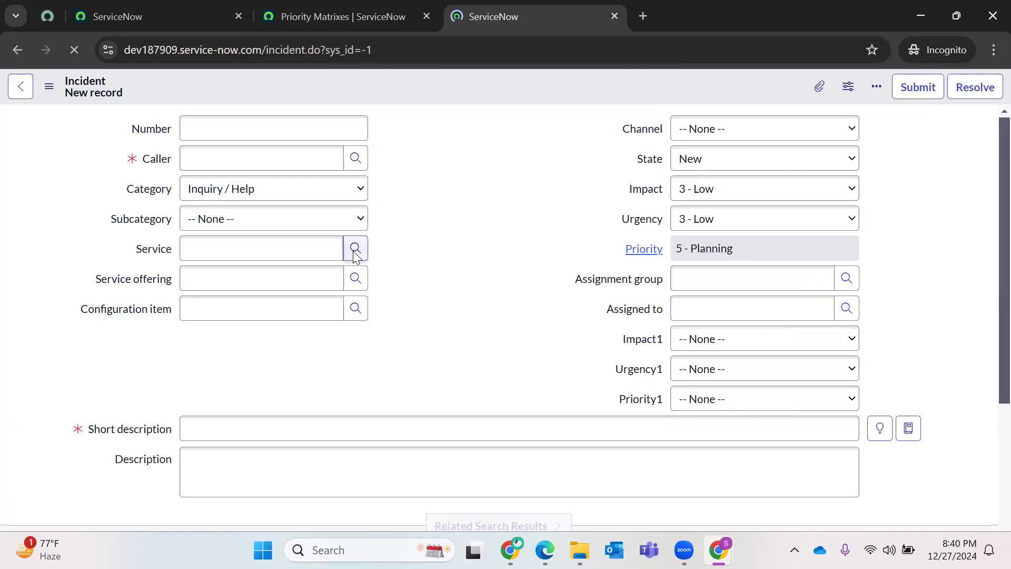
{"action": "left_click", "coordinate": [722, 340]}
{"action": "left_click", "coordinate": [721, 380]}
{"action": "left_click", "coordinate": [714, 382]}
{"action": "left_click", "coordinate": [709, 429]}
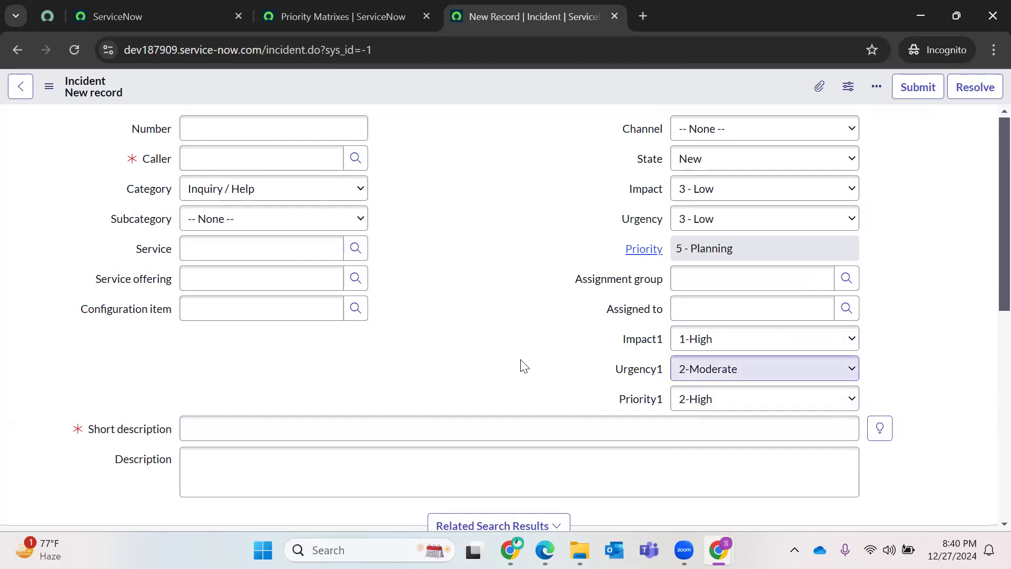
- Open the dictionary entry of Priority1, discarding the unsaved incident, and save the field as Read only
{"action": "right_click", "coordinate": [637, 399]}
{"action": "left_click", "coordinate": [565, 399]}
{"action": "right_click", "coordinate": [659, 400]}
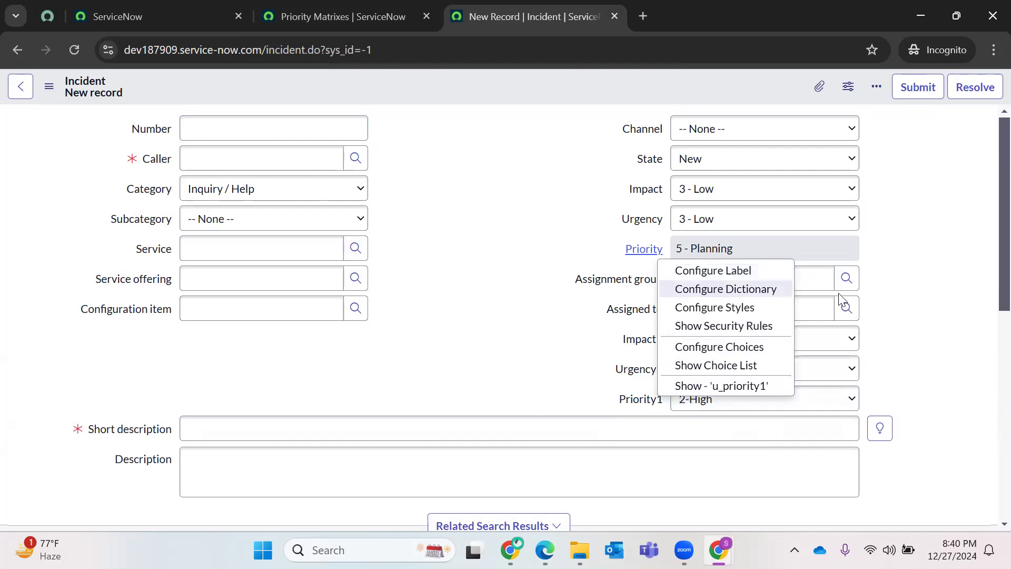
{"action": "key", "text": "Return"}
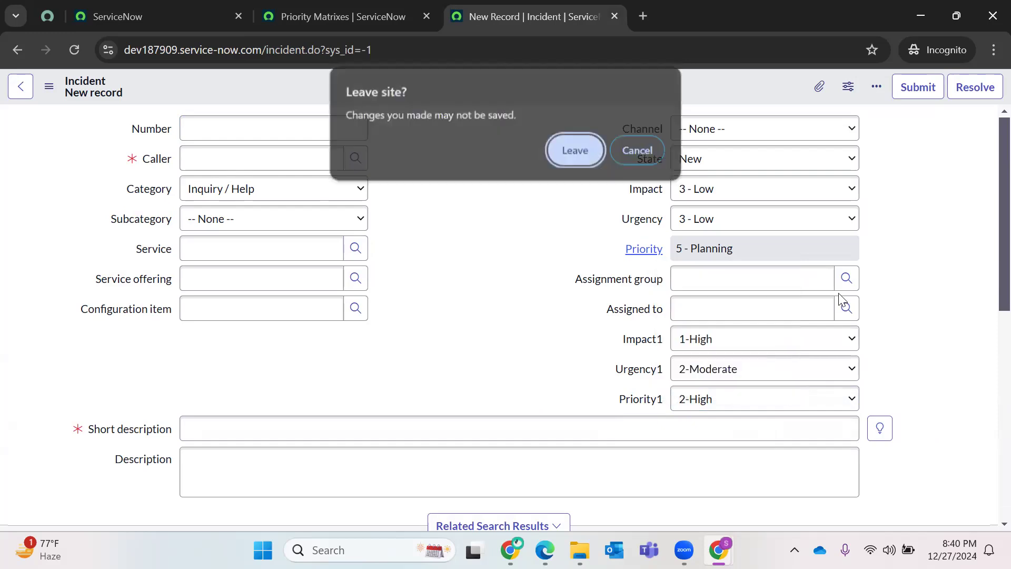
{"action": "left_click", "coordinate": [563, 153]}
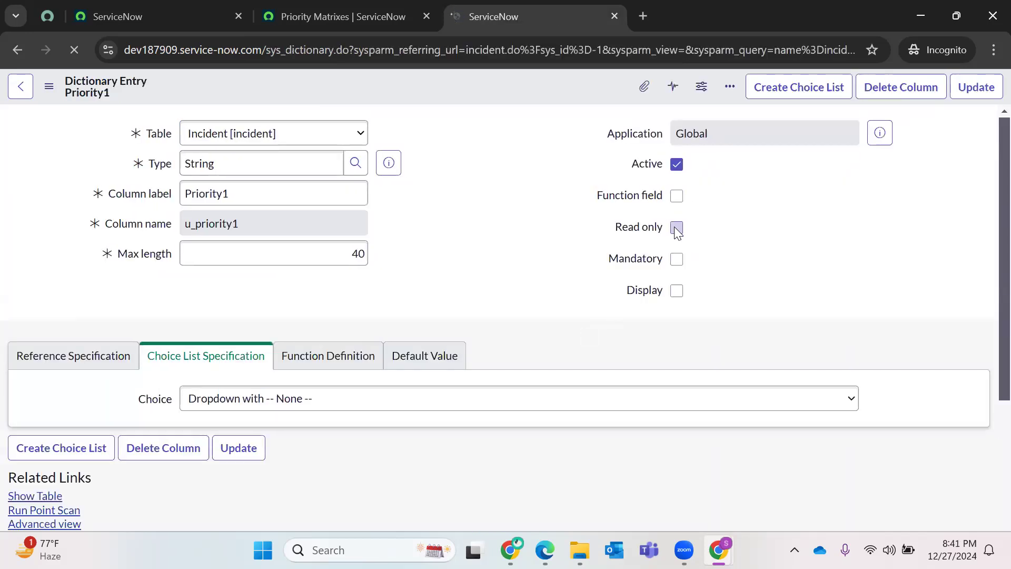
{"action": "left_click", "coordinate": [677, 290]}
{"action": "right_click", "coordinate": [517, 85]}
{"action": "left_click", "coordinate": [532, 98]}
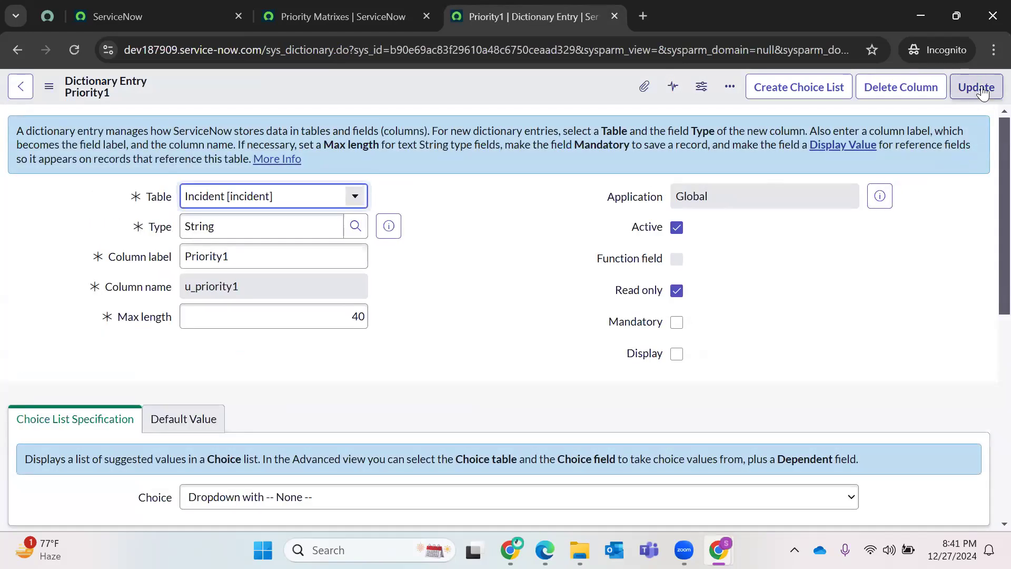
{"action": "left_click", "coordinate": [977, 87]}
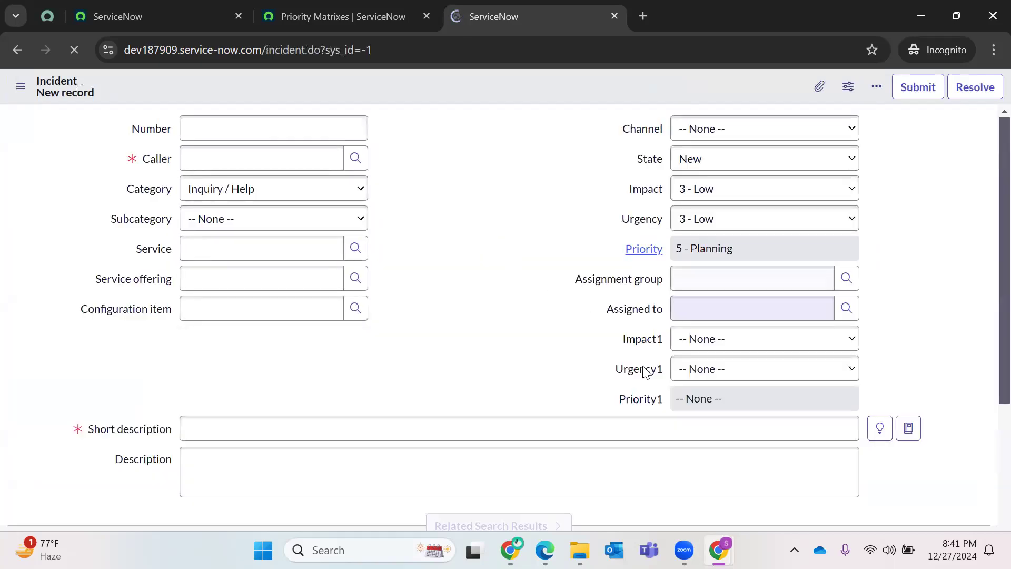
- Test the lookup with Impact1 2-Moderate and Urgency1 3-Low, and look for a matching row in the Priority Matrixes list
{"action": "left_click", "coordinate": [694, 333]}
{"action": "left_click", "coordinate": [699, 402]}
{"action": "left_click", "coordinate": [712, 372]}
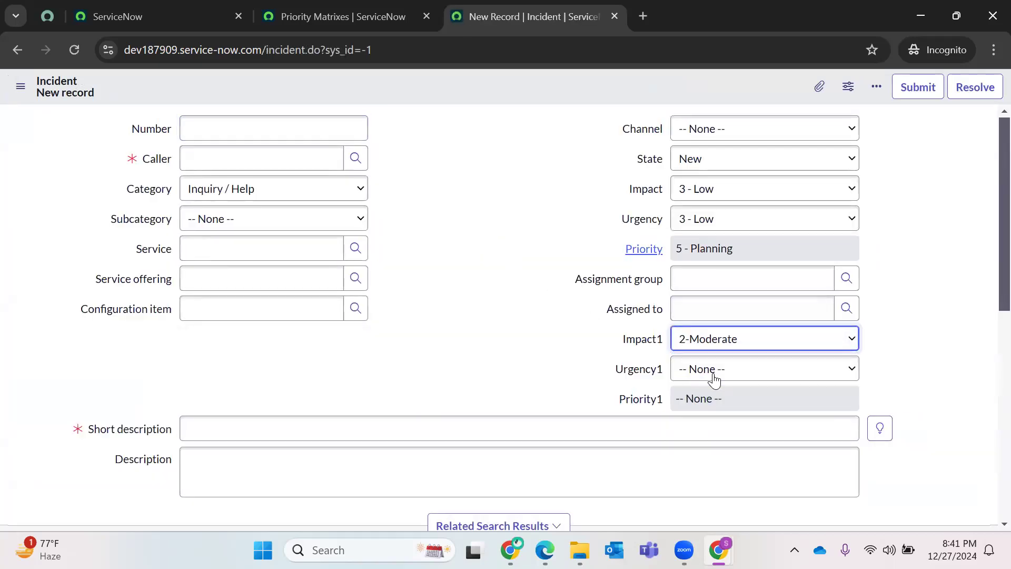
{"action": "left_click", "coordinate": [697, 449]}
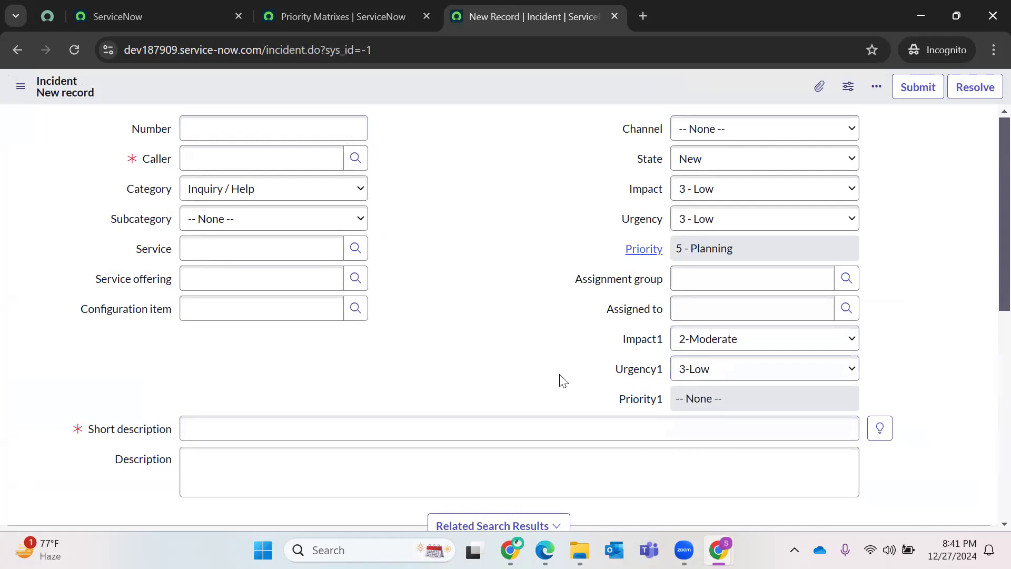
{"action": "left_click", "coordinate": [412, 11]}
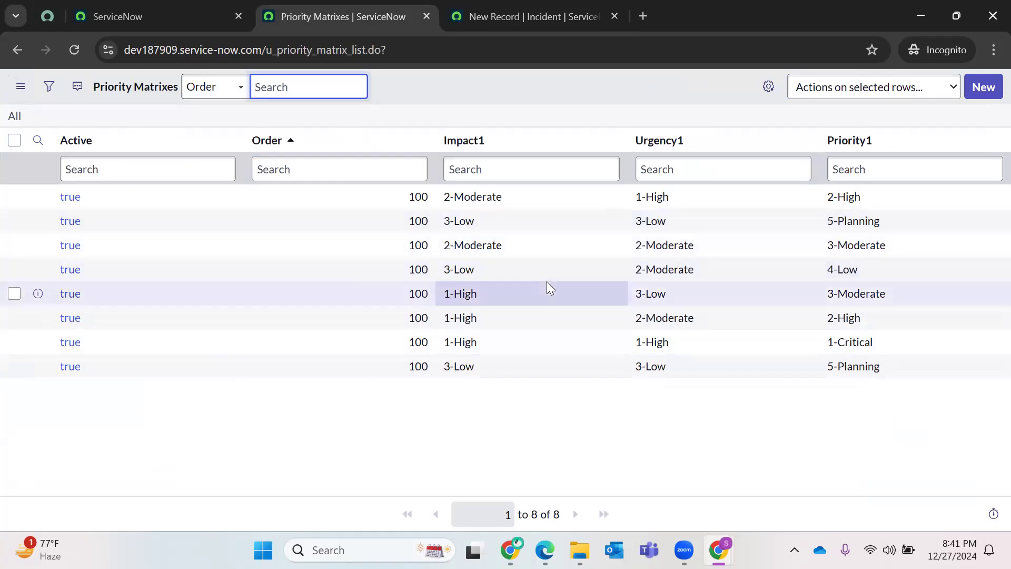
{"action": "left_click", "coordinate": [505, 16]}
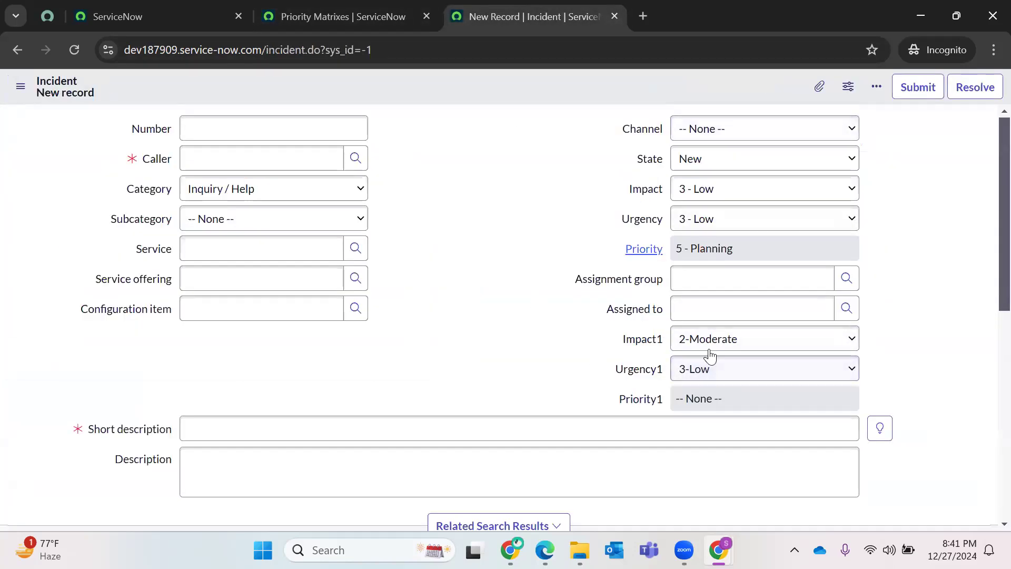
- Reload the incident form, consult the Priority Matrixes list, and test Urgency1 1-High with Impact1 2-Moderate
{"action": "left_click", "coordinate": [81, 59]}
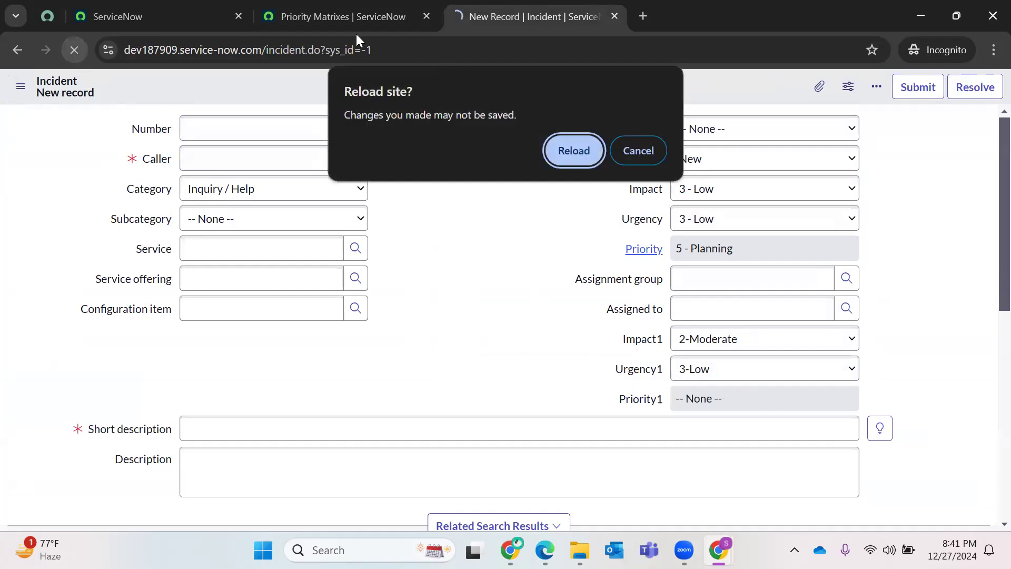
{"action": "left_click", "coordinate": [550, 152]}
{"action": "left_click", "coordinate": [303, 6]}
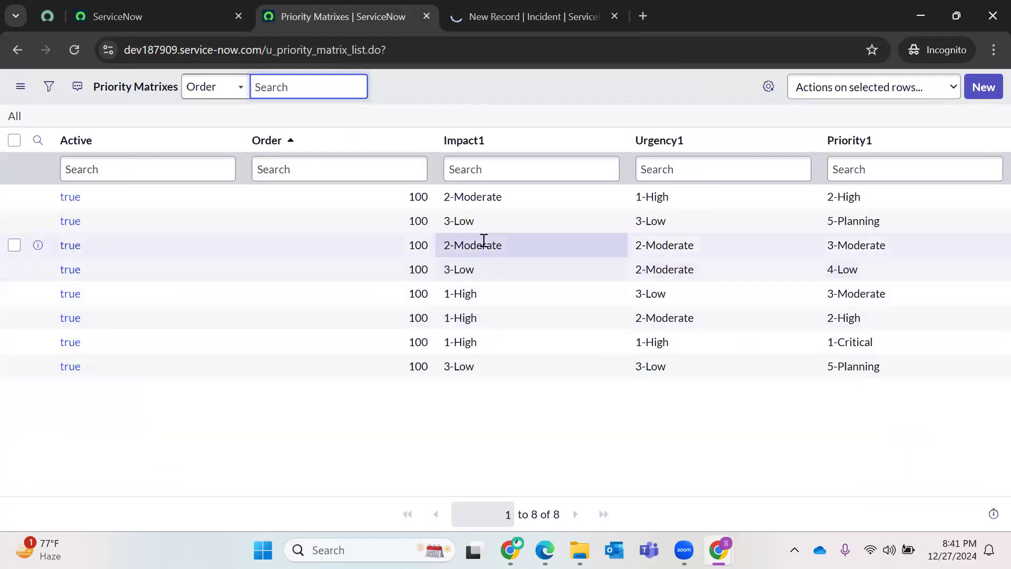
{"action": "left_click", "coordinate": [519, 10]}
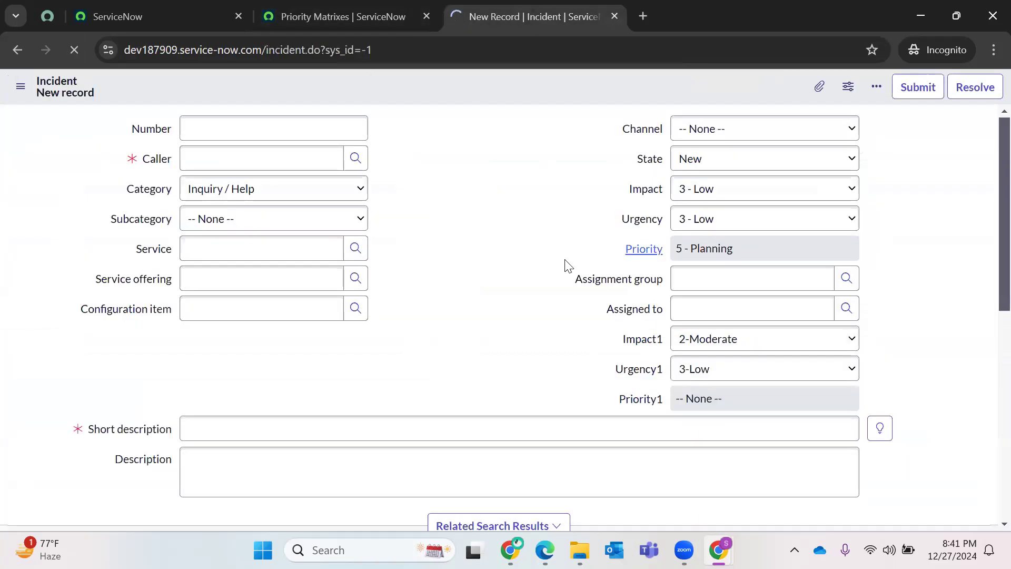
{"action": "left_click", "coordinate": [711, 372]}
{"action": "left_click", "coordinate": [709, 411]}
{"action": "left_click", "coordinate": [719, 339]}
{"action": "left_click", "coordinate": [708, 398]}
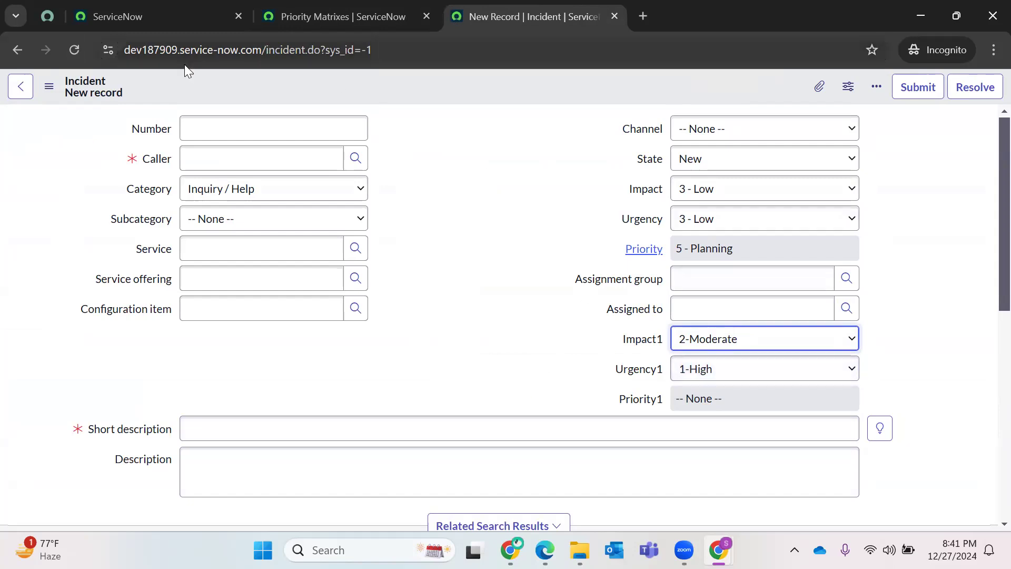
- Reload the incident form, recheck the Priority Matrixes rows, and test Impact1 1-High with Urgency1 2-Moderate against the read-only Priority1
{"action": "left_click", "coordinate": [74, 49]}
{"action": "key", "text": "ctrl+shift+Tab"}
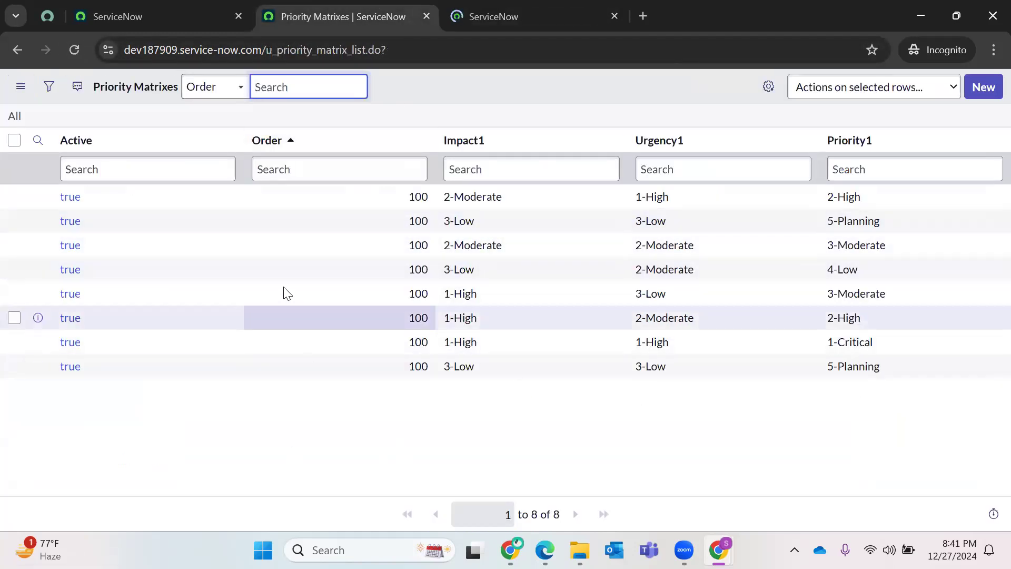
{"action": "left_click", "coordinate": [492, 14]}
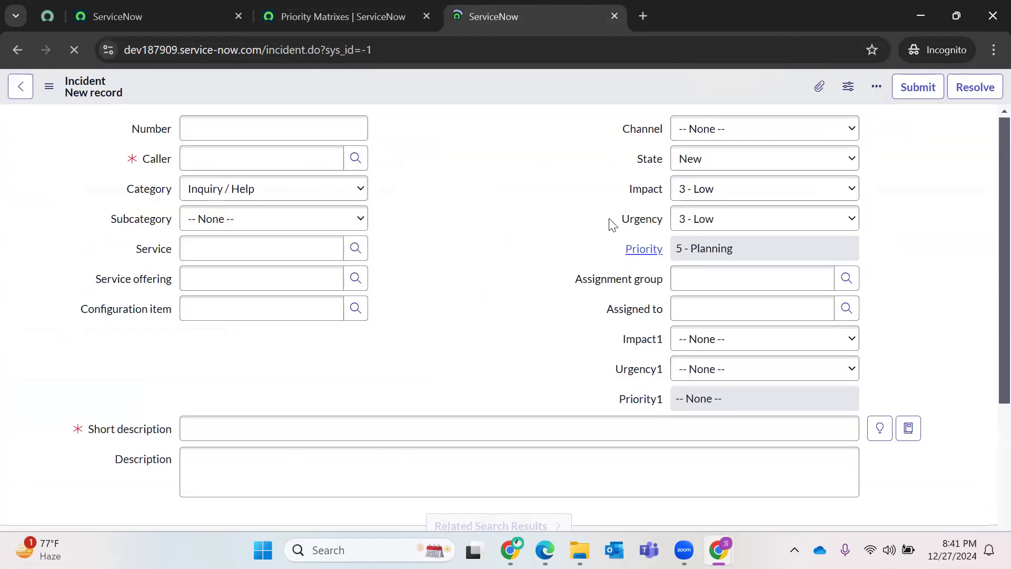
{"action": "left_click", "coordinate": [736, 344]}
{"action": "left_click", "coordinate": [724, 380]}
{"action": "left_click", "coordinate": [726, 377]}
{"action": "left_click", "coordinate": [716, 430]}
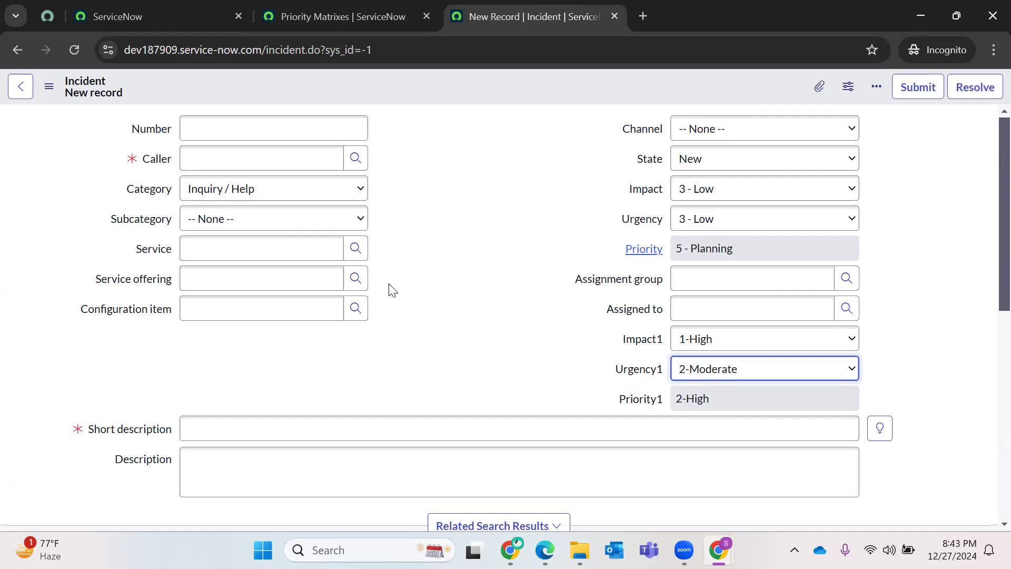
- Find Data Lookup Definitions in the navigator by filtering for "data look" and open its list in a separate browser tab
{"action": "left_click", "coordinate": [216, 9]}
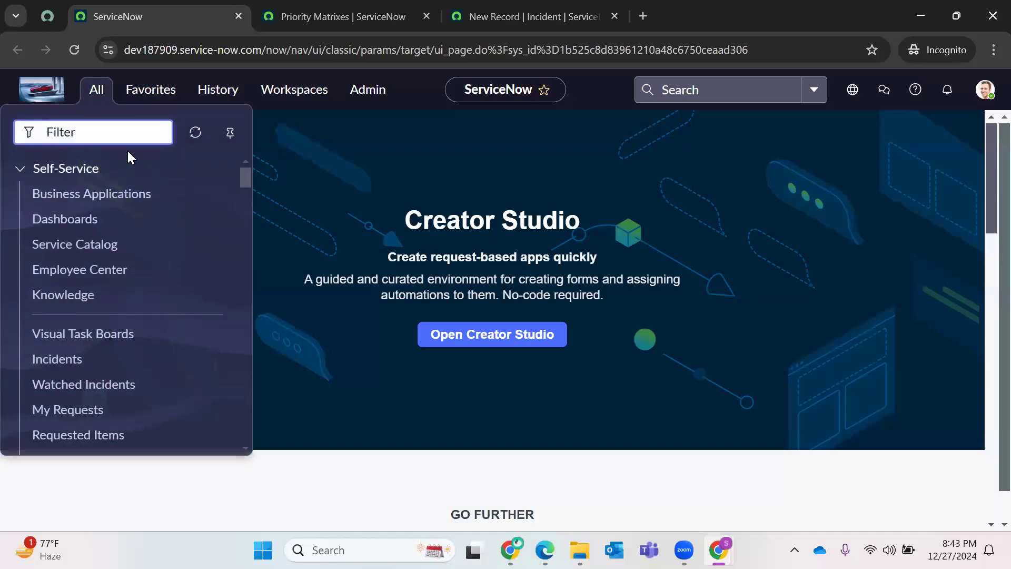
{"action": "type", "text": "data look"}
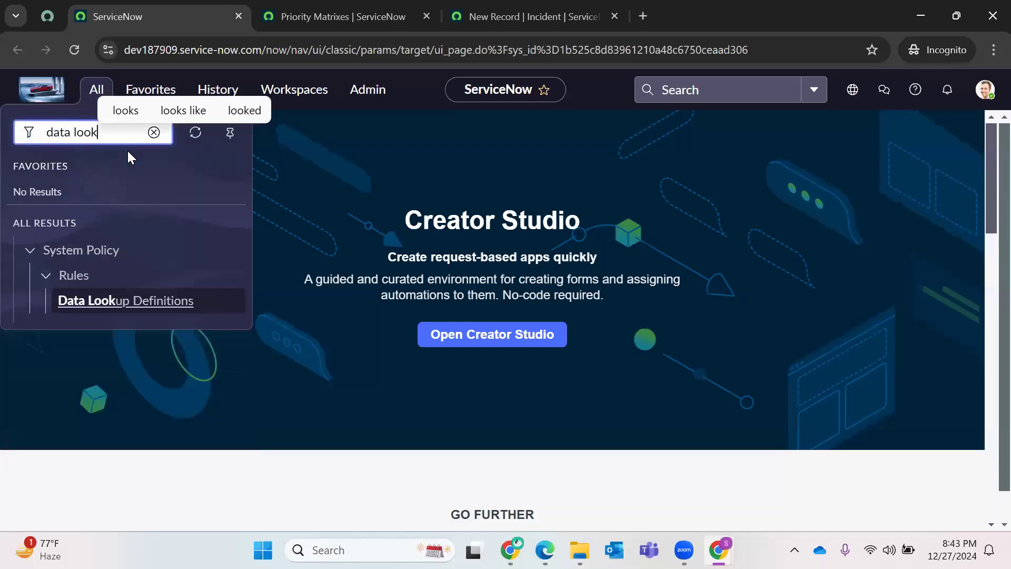
{"action": "right_click", "coordinate": [86, 314]}
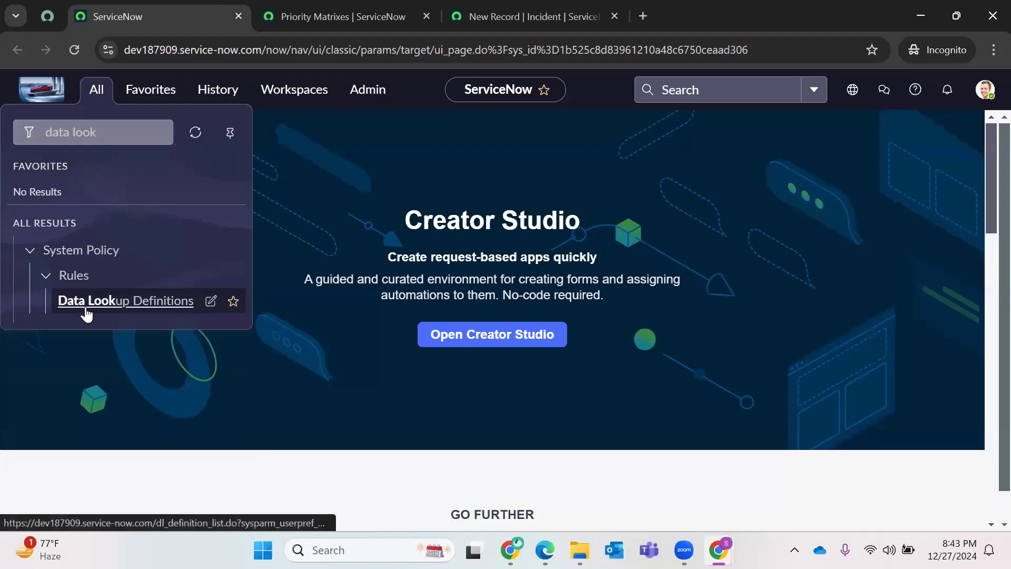
{"action": "left_click", "coordinate": [167, 330]}
{"action": "left_click", "coordinate": [400, 8]}
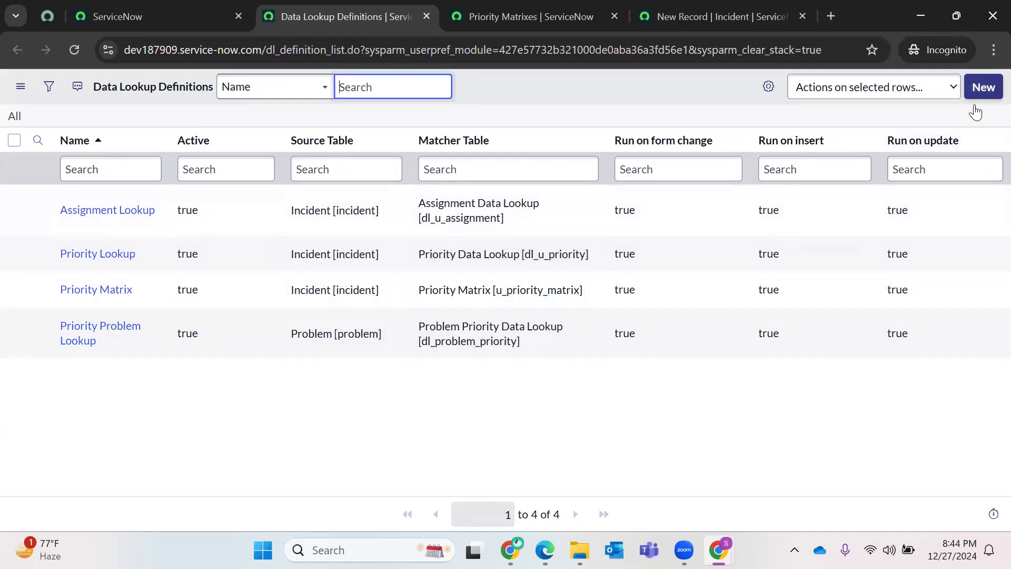
- Open a blank data lookup definition record and review its Run on insert and Run on update options
{"action": "left_click", "coordinate": [991, 89]}
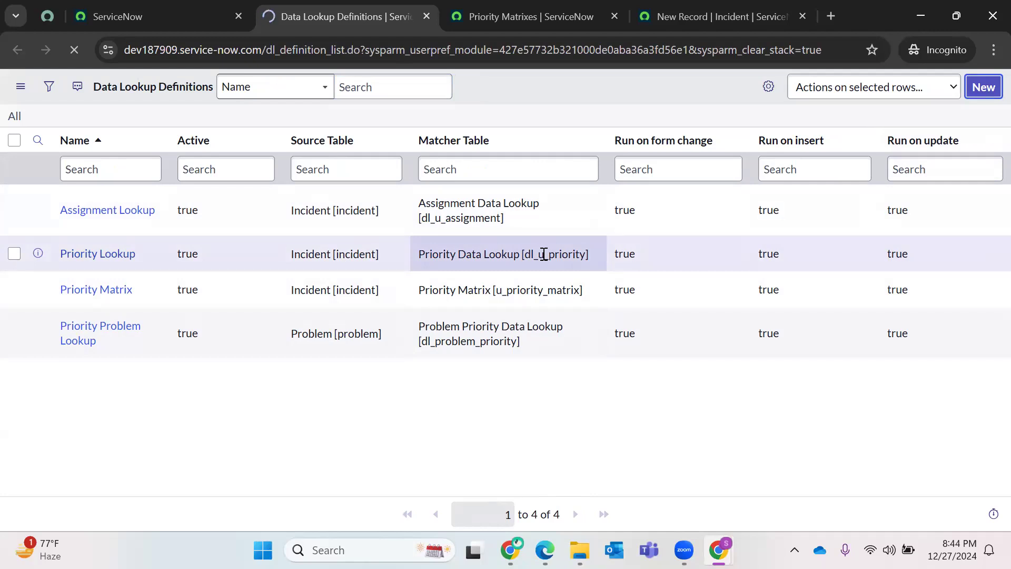
{"action": "left_click", "coordinate": [69, 170]}
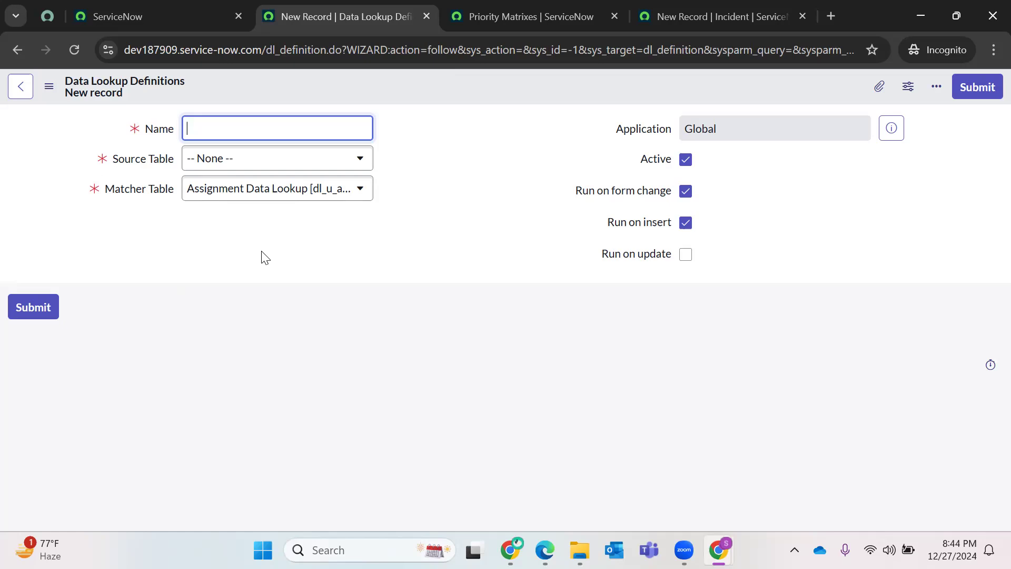
{"action": "left_click_drag", "start_coordinate": [607, 223], "coordinate": [674, 224]}
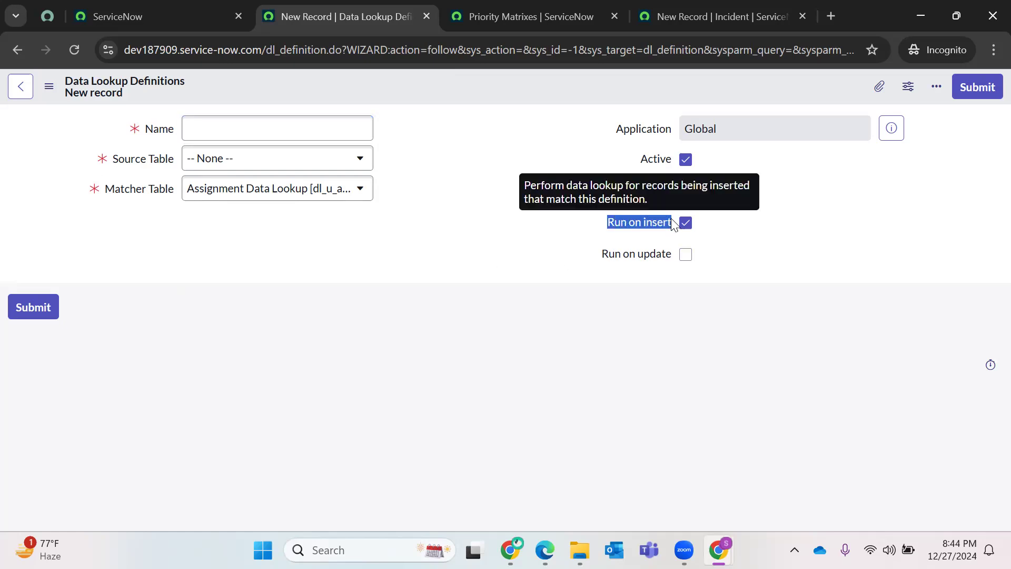
{"action": "left_click_drag", "start_coordinate": [609, 256], "coordinate": [661, 256]}
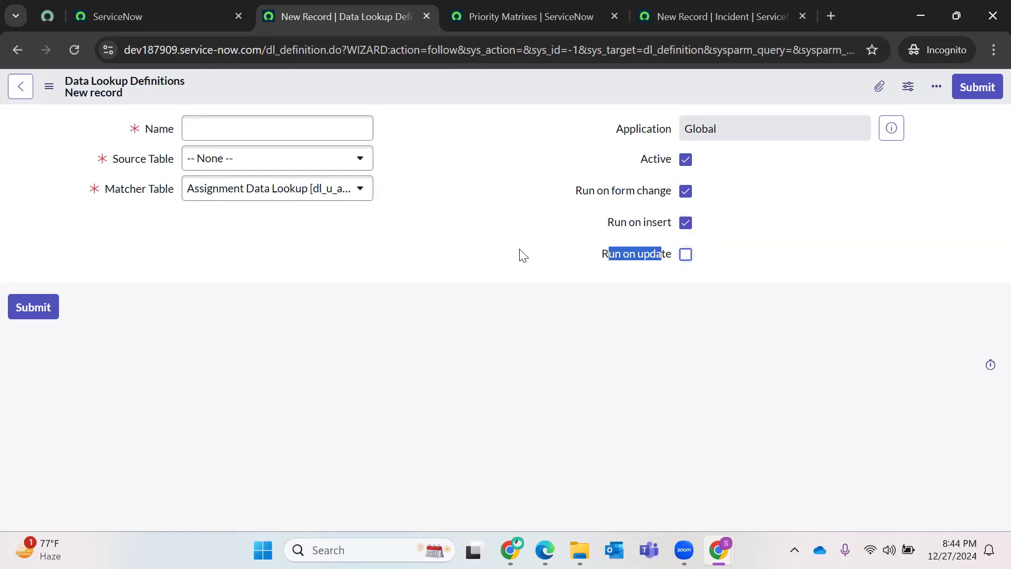